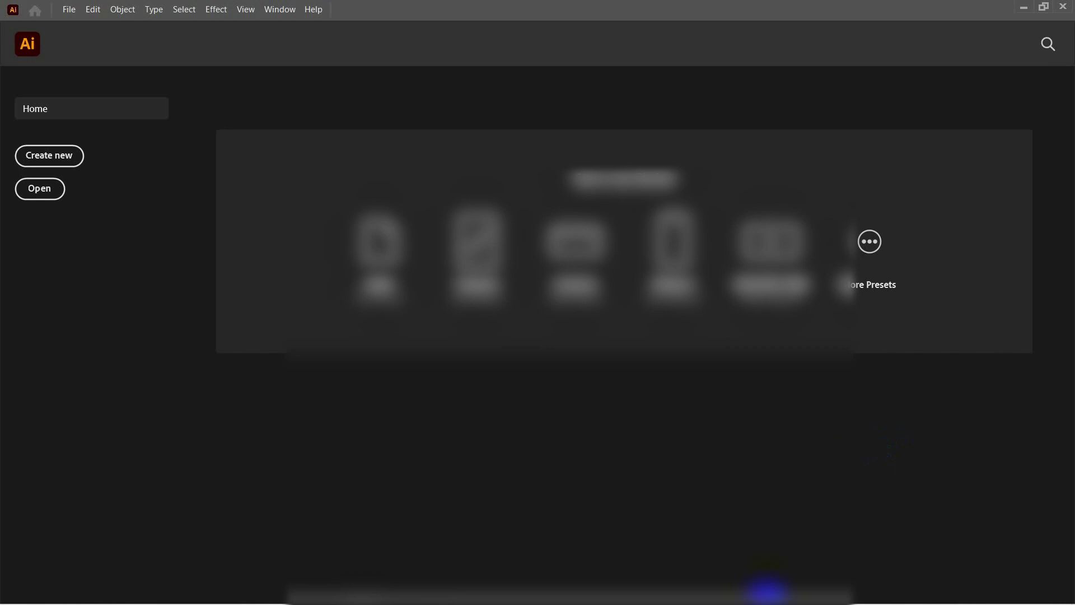
Minimize the chat call window and dismiss the chat notifications to get back to Illustrator.
mouse_move(768, 602)
mouse_move(652, 588)
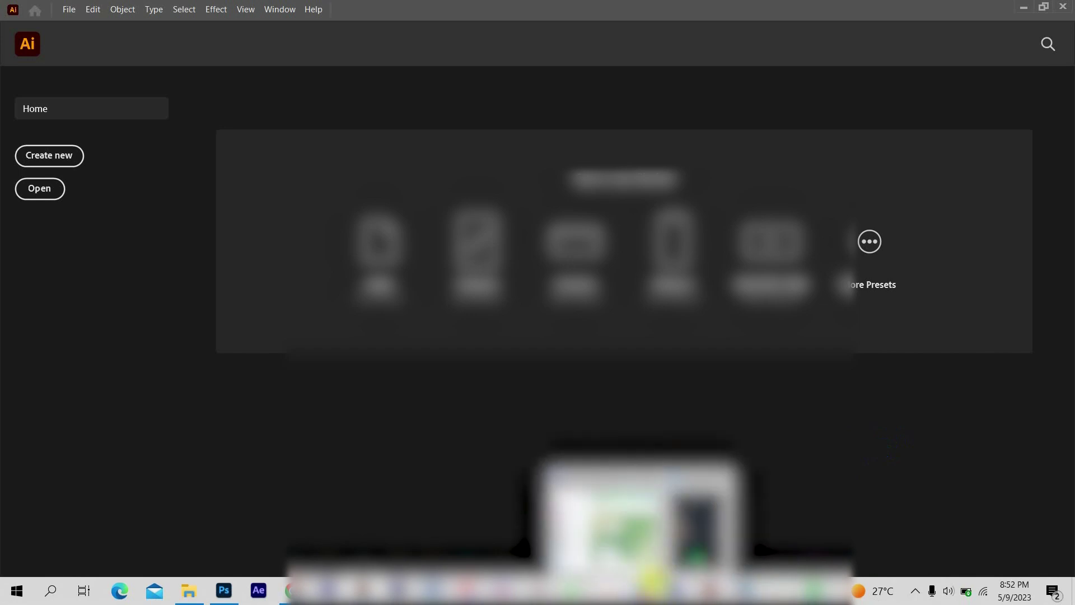
left_click(657, 557)
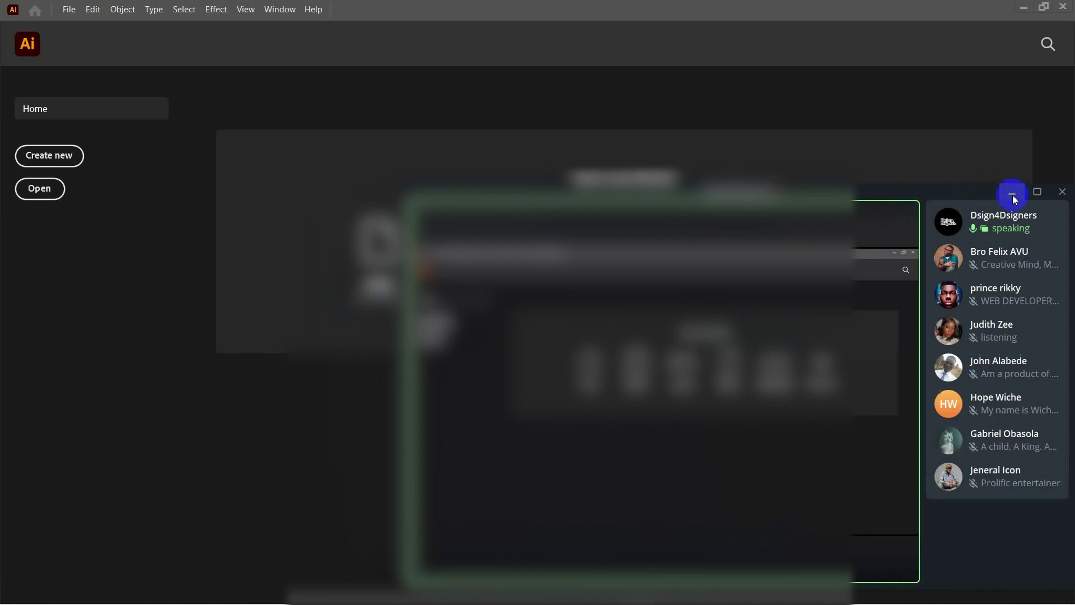
left_click(1012, 193)
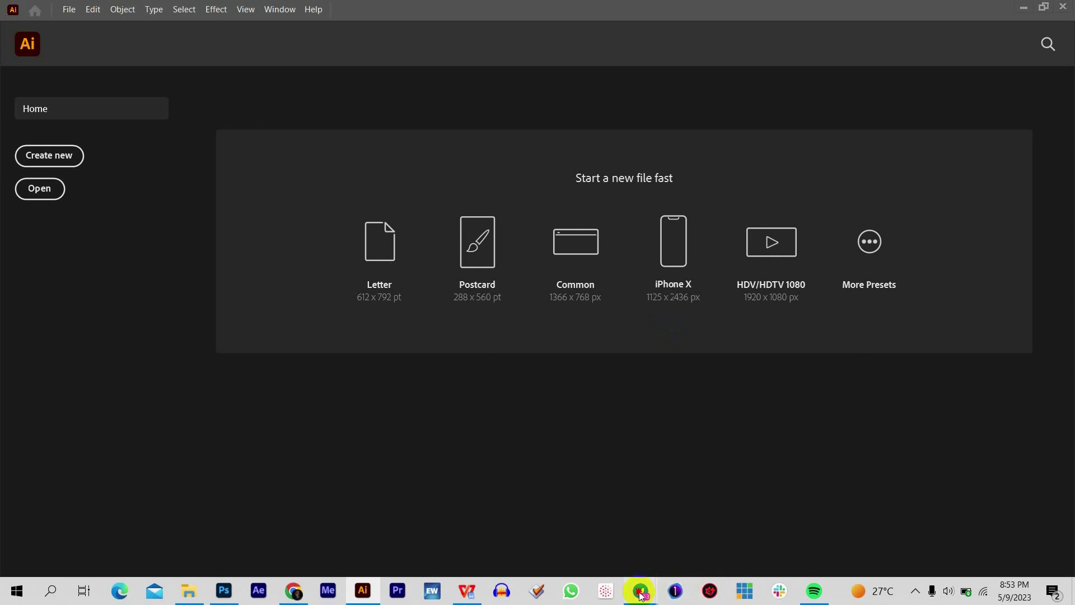
mouse_move(641, 594)
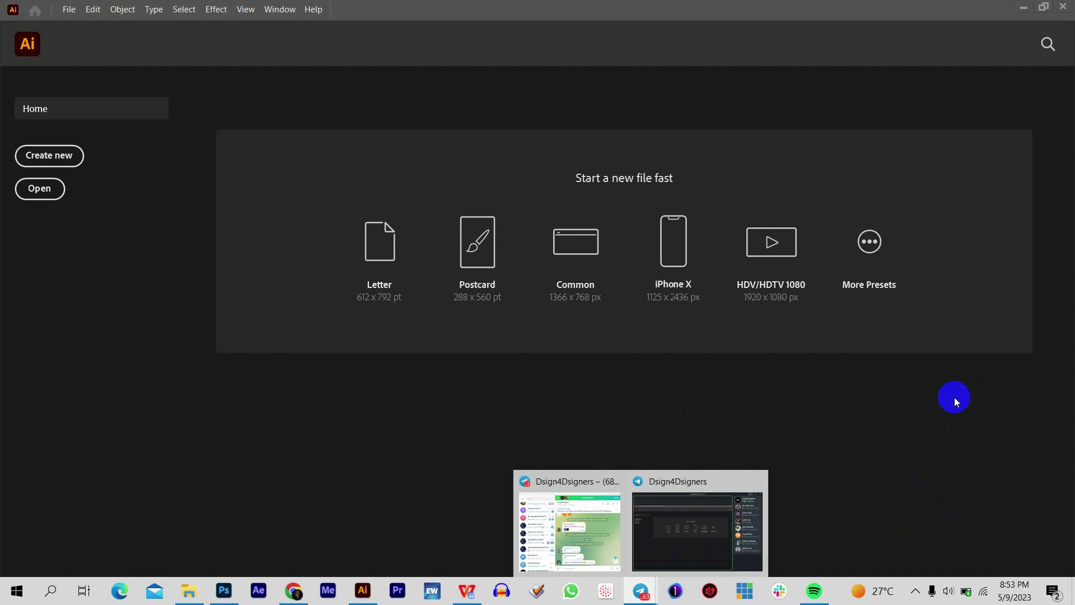
key("super")
key("super")
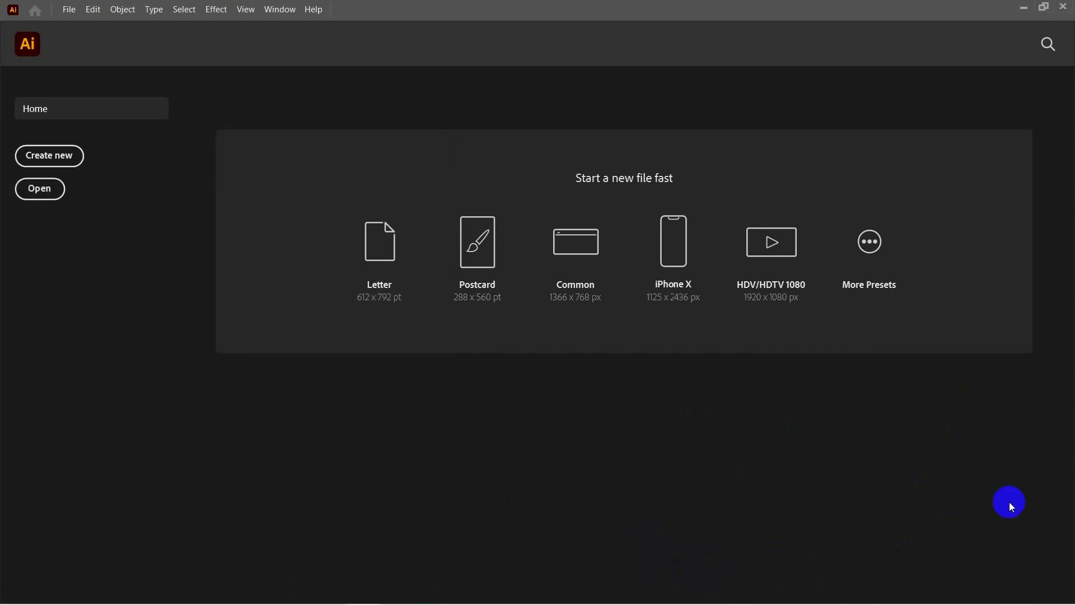
mouse_move(857, 602)
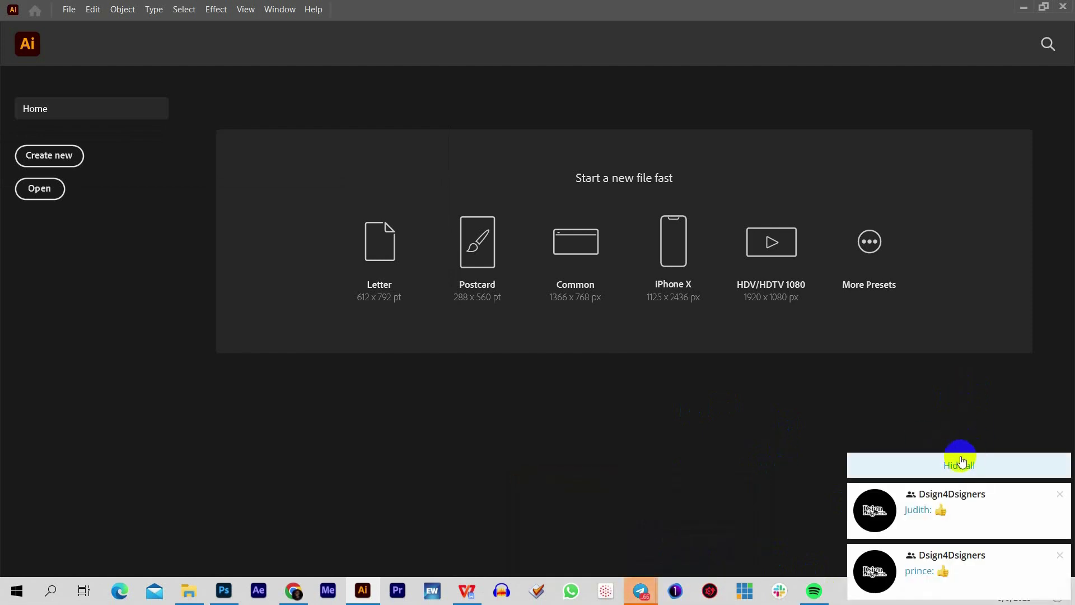
left_click(953, 465)
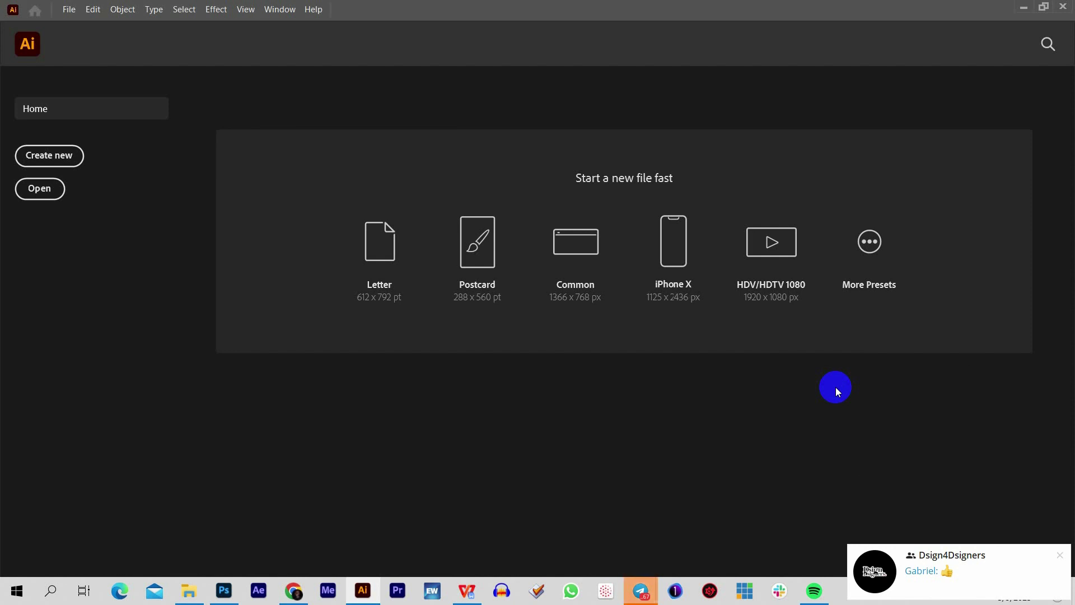
key("super")
key("super")
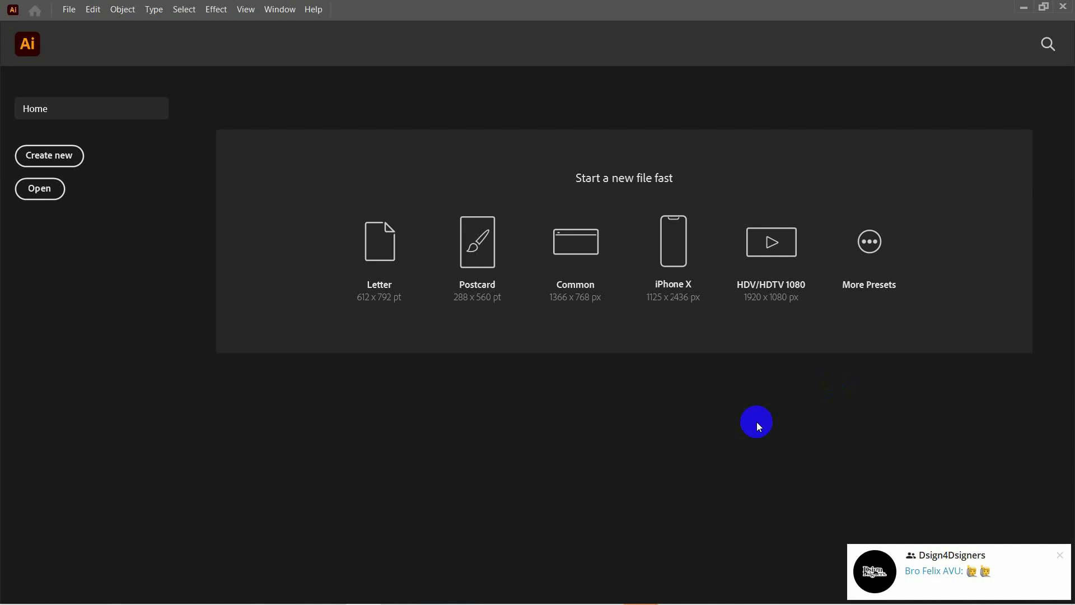
Create a blank 8 × 8 in document, then open twitter-logo-cercle from the random element folder.
left_click(58, 162)
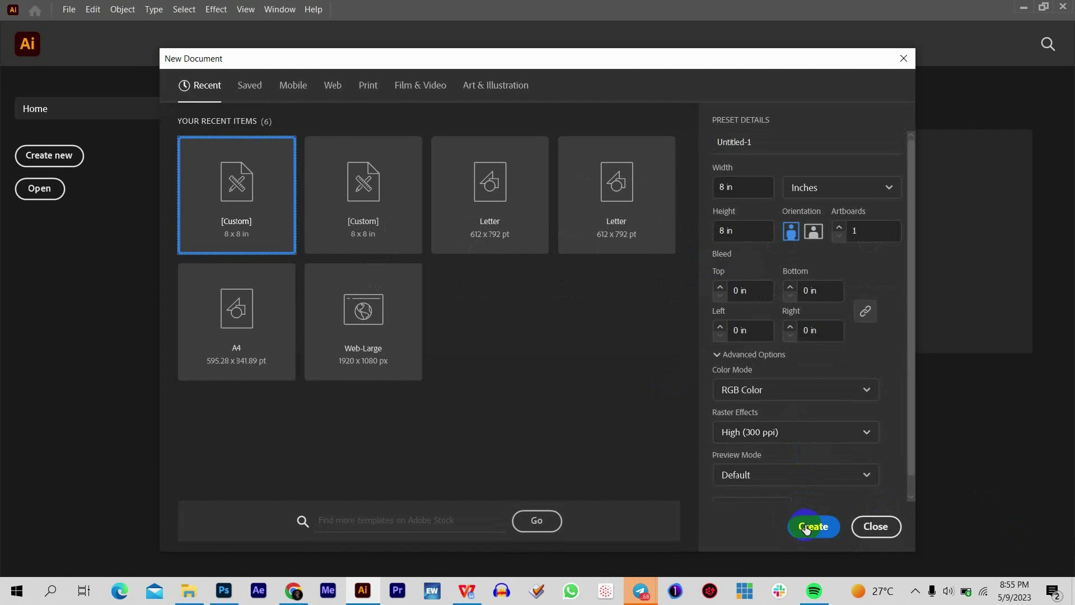
left_click(812, 527)
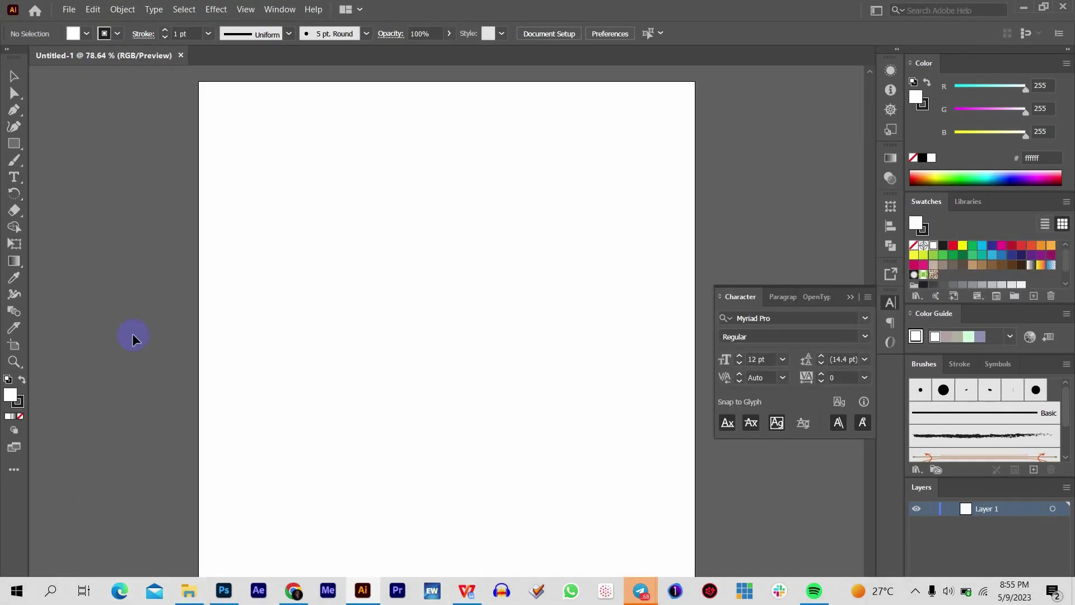
left_click(61, 8)
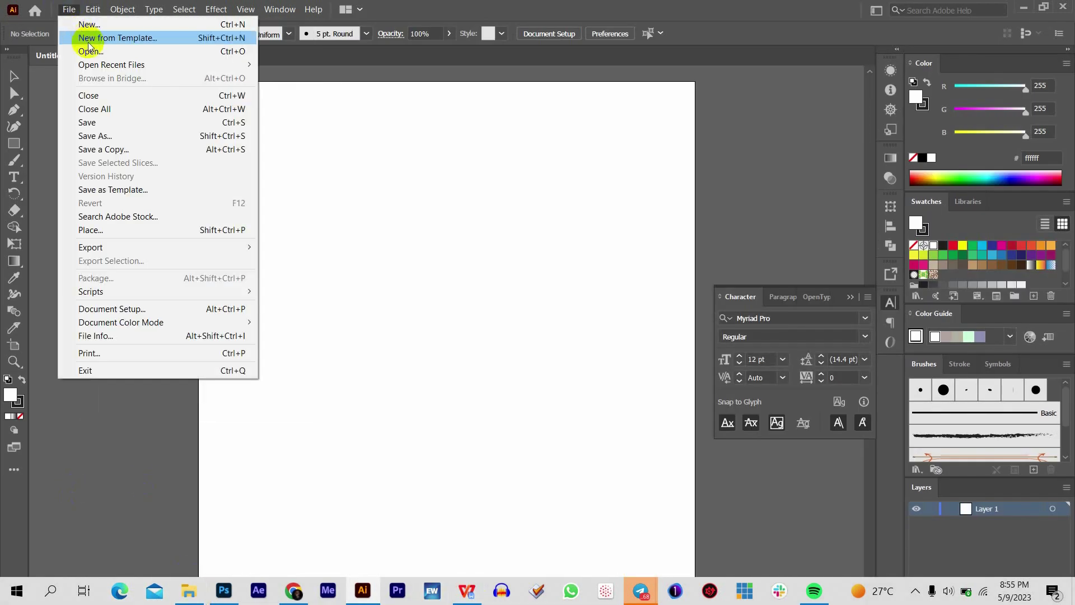
left_click(90, 55)
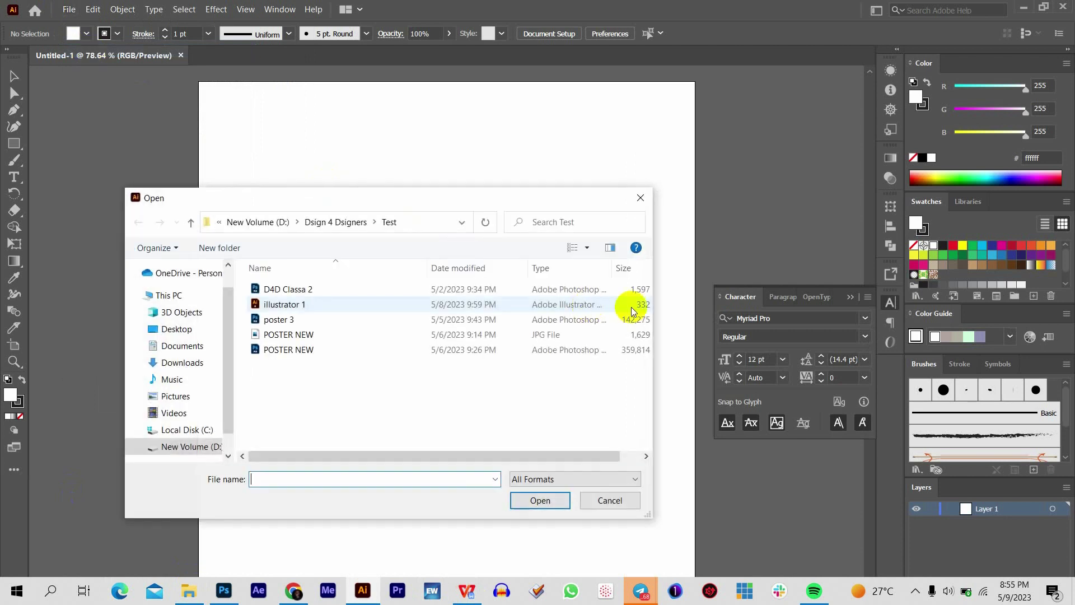
left_click(185, 330)
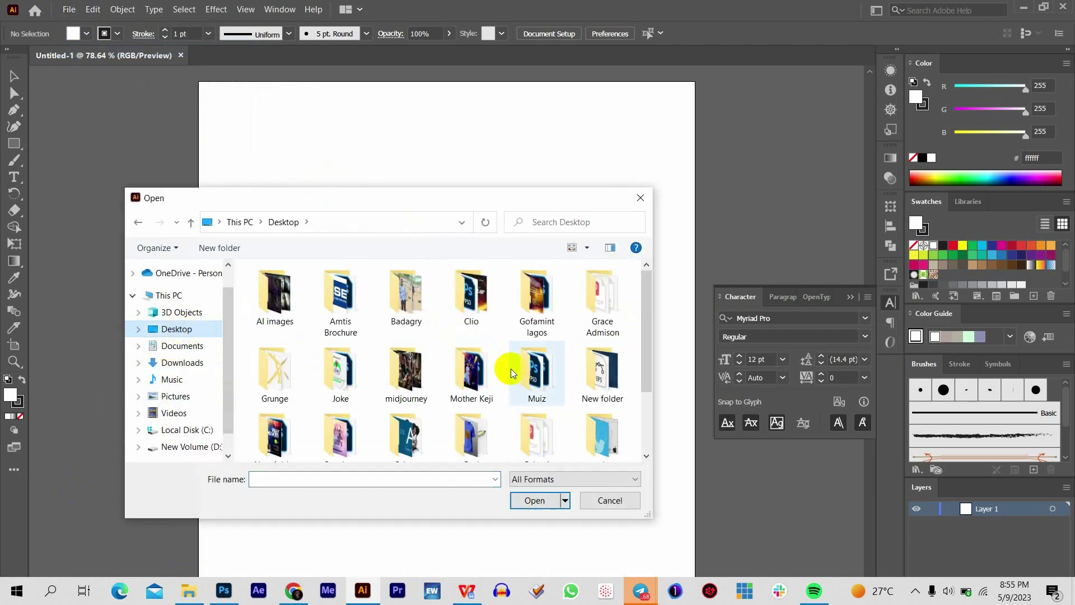
scroll(510, 369, "down", 2)
double_click(602, 386)
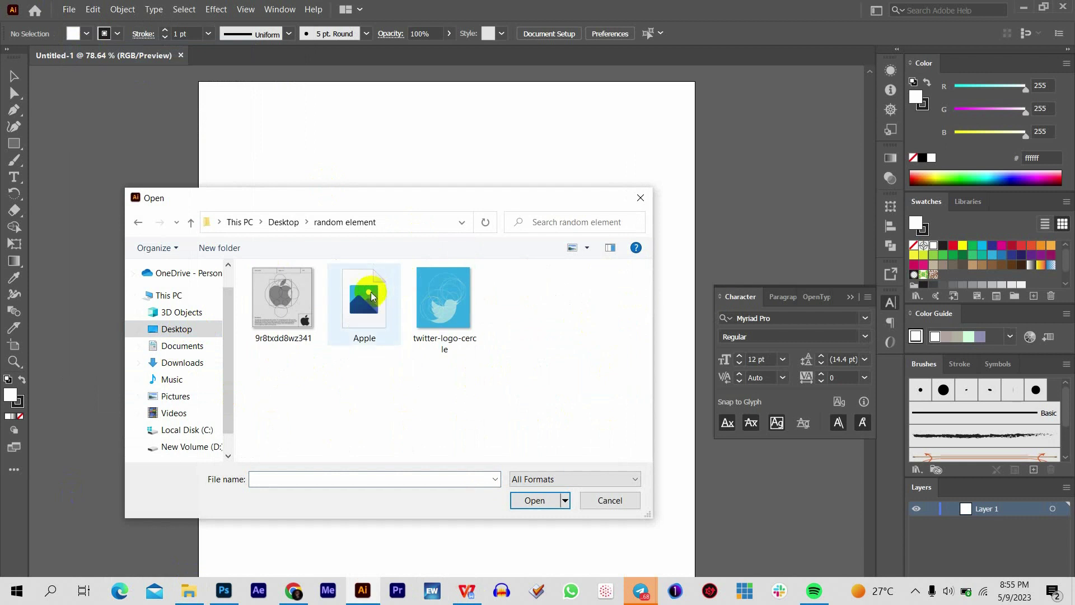
left_click(308, 301)
left_click(443, 333, "ctrl")
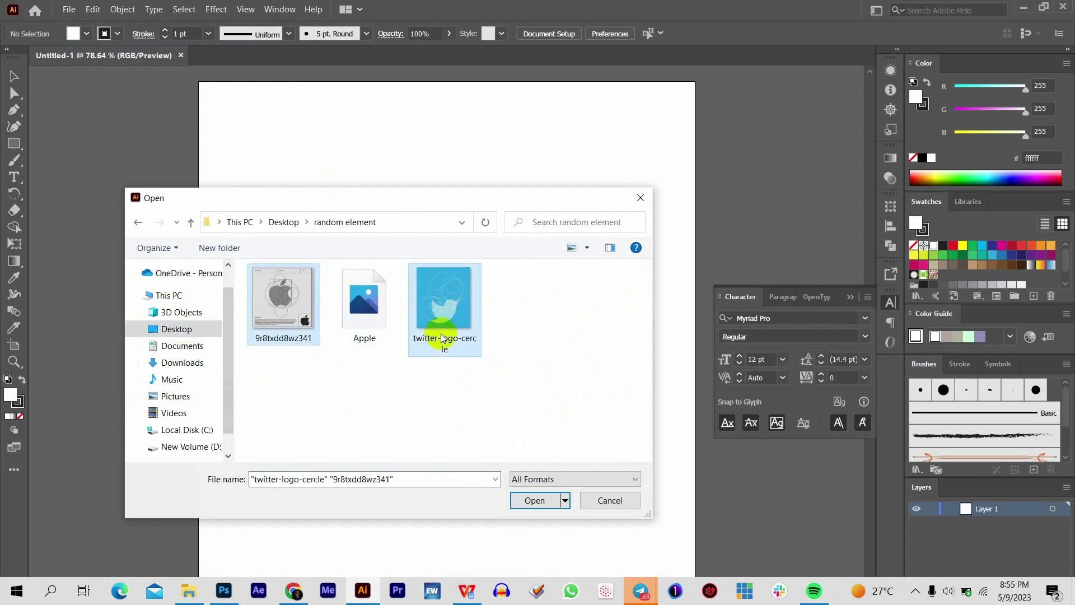
left_click(533, 500)
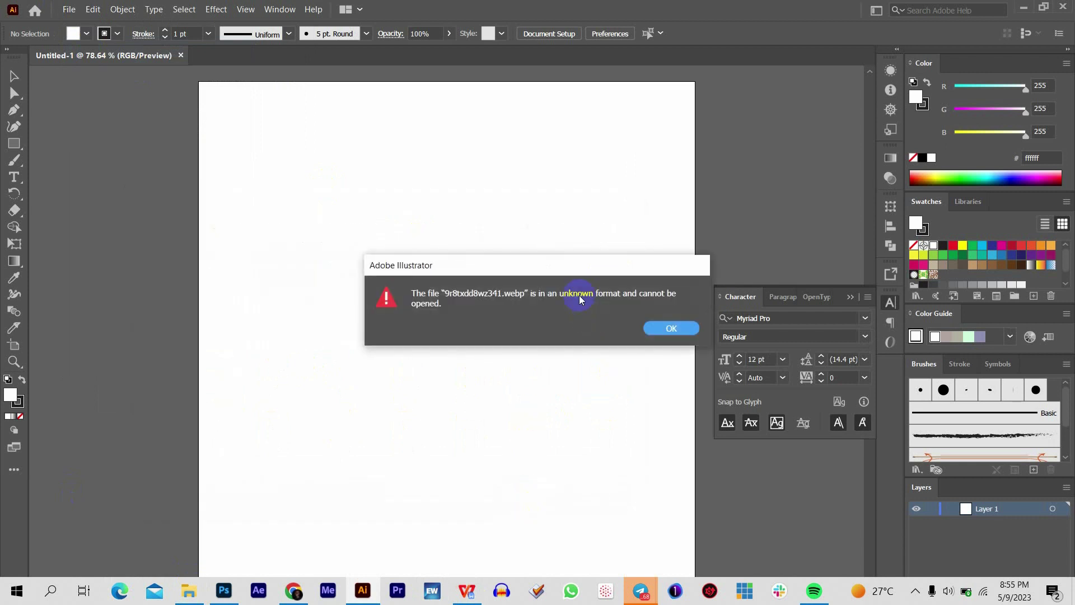
left_click(661, 329)
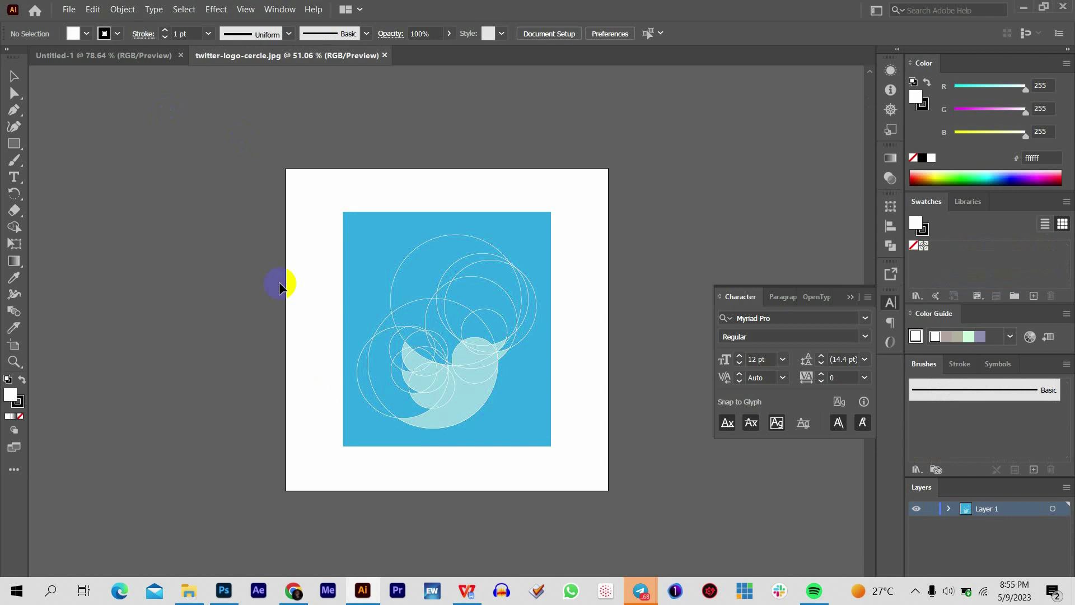
Try opening the Apple.avif file and dismiss its format error.
left_click(68, 10)
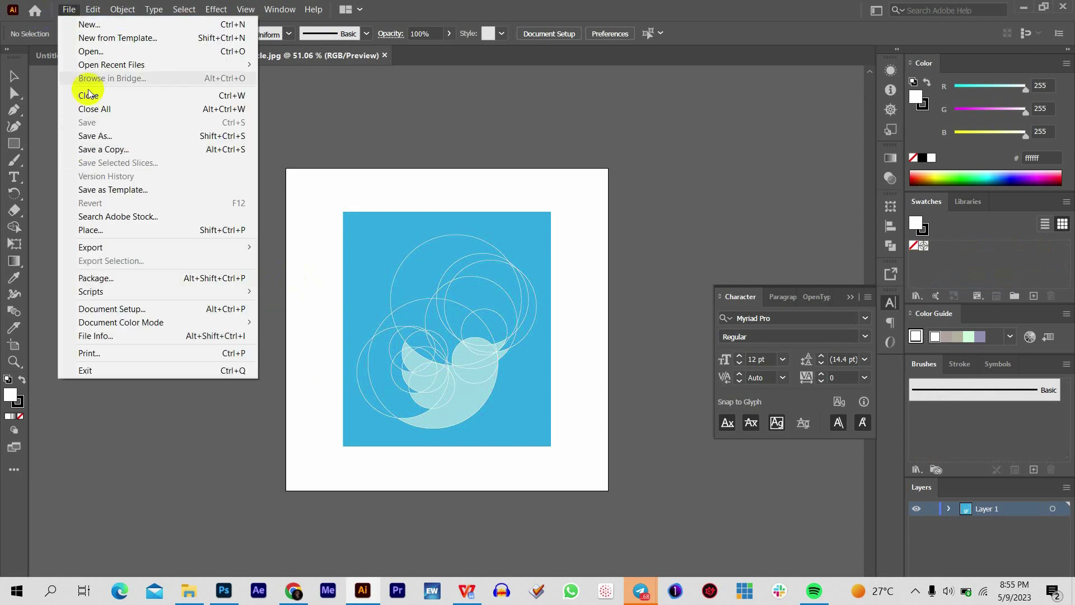
left_click(90, 52)
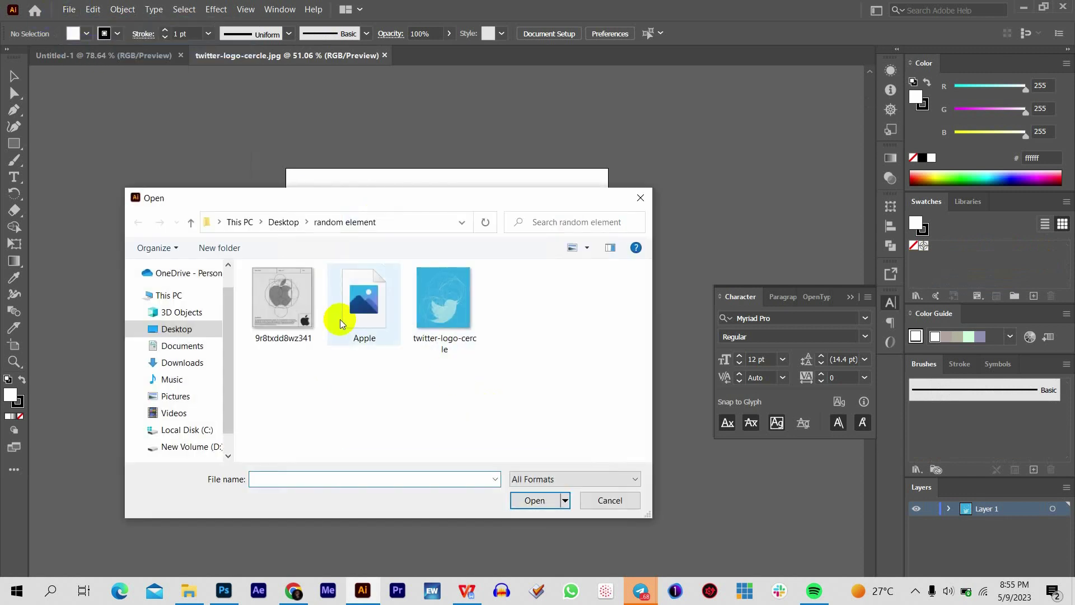
left_click(343, 316)
left_click(533, 501)
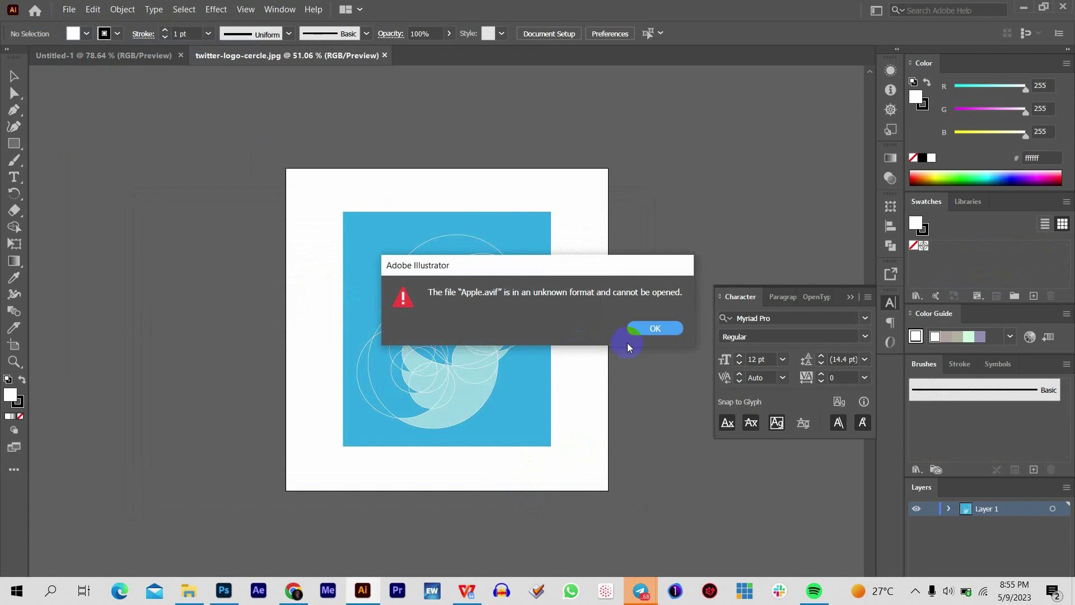
left_click(655, 329)
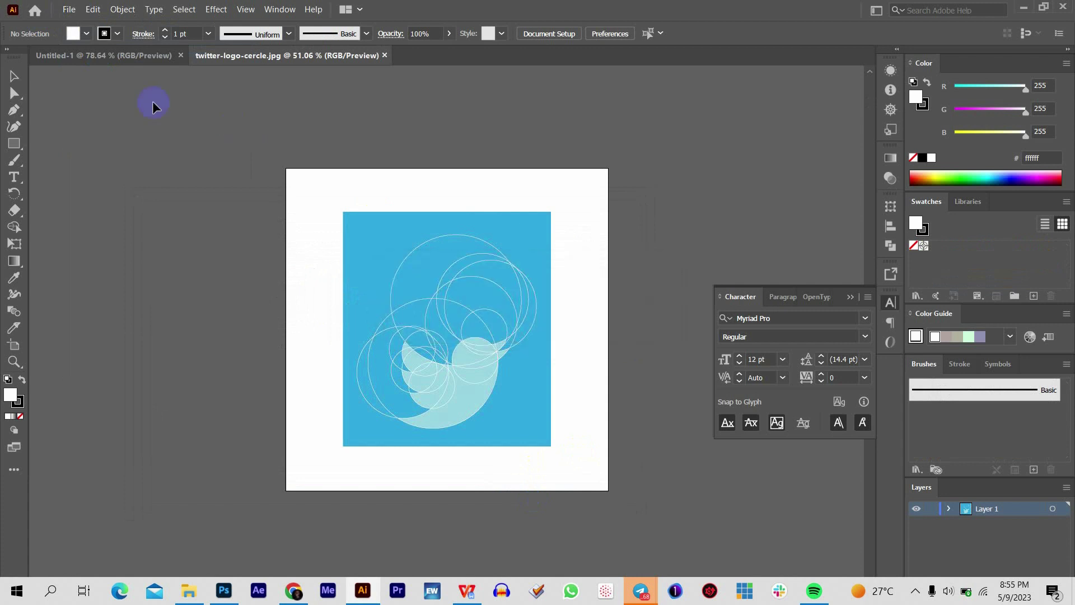
Select the bird image, collapse the Character panel, and zoom the view to 66.67%.
left_click(72, 8)
left_click(470, 343)
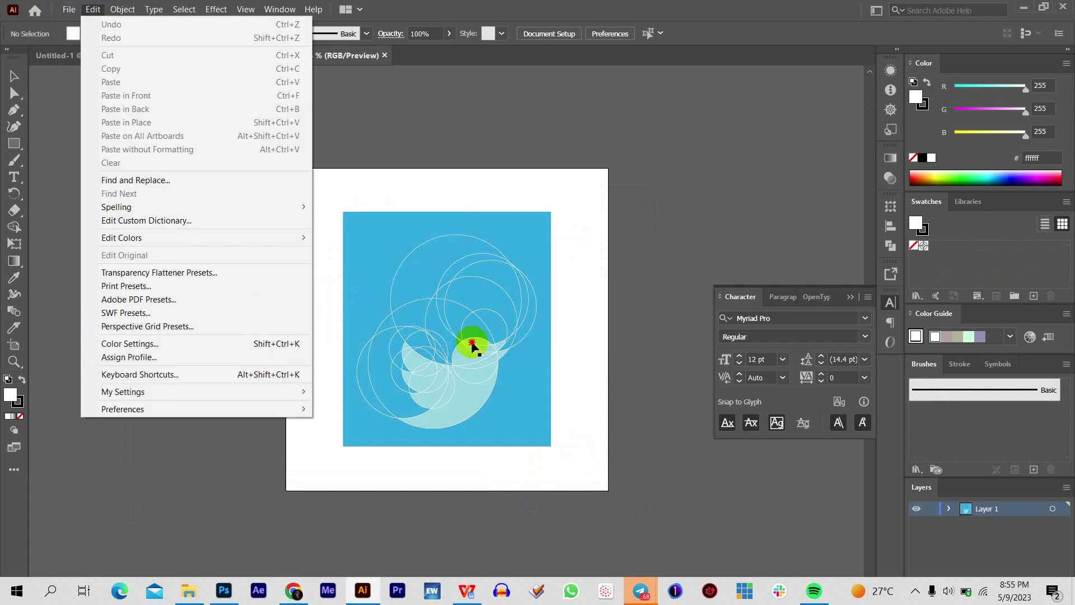
left_click(850, 297)
key("ctrl+plus")
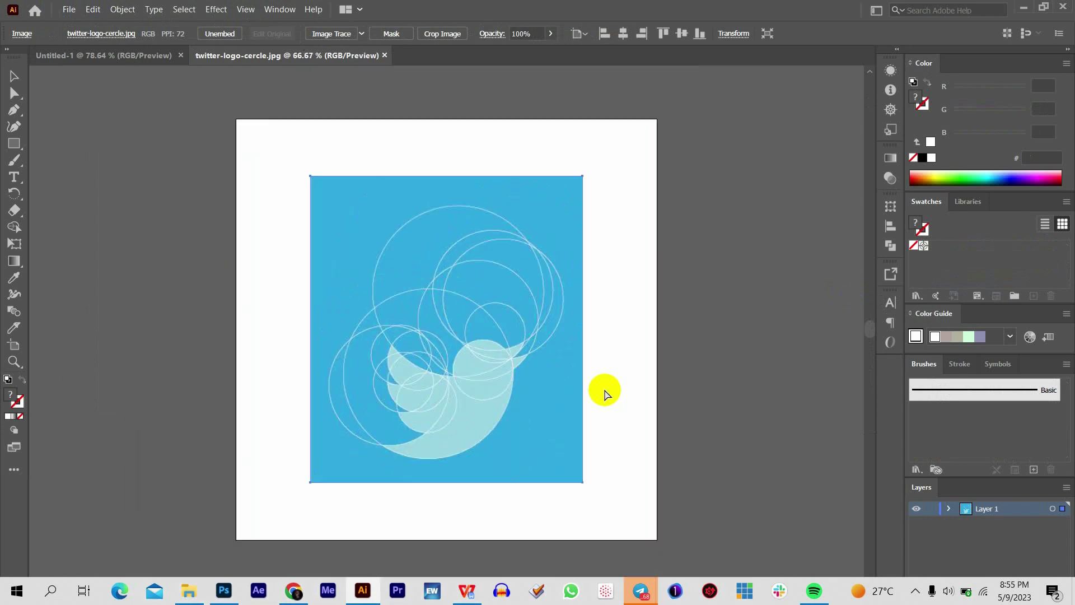
key("ctrl+minus")
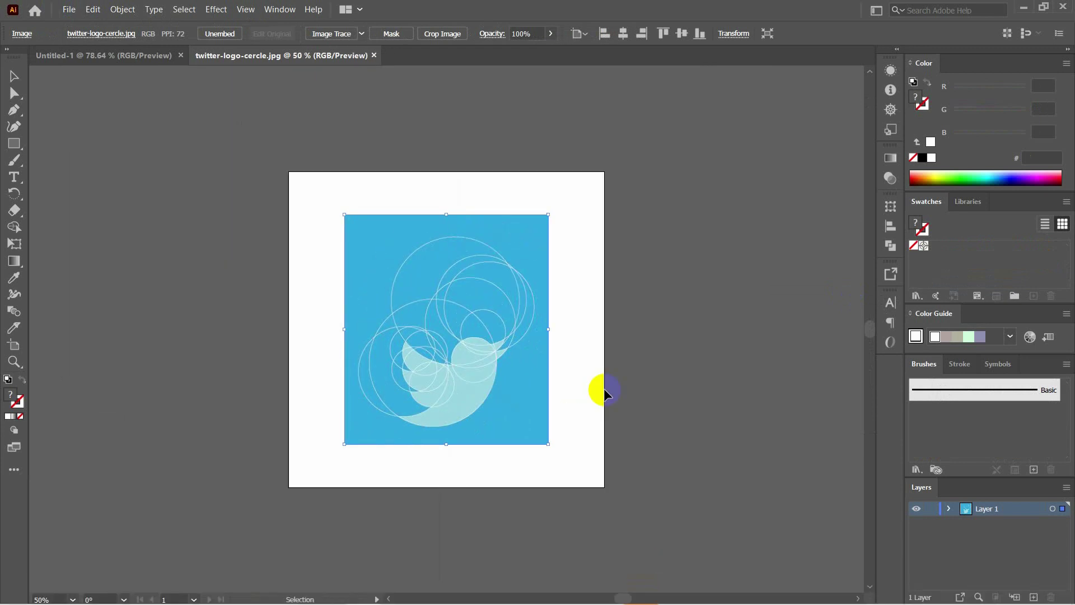
key("ctrl+plus")
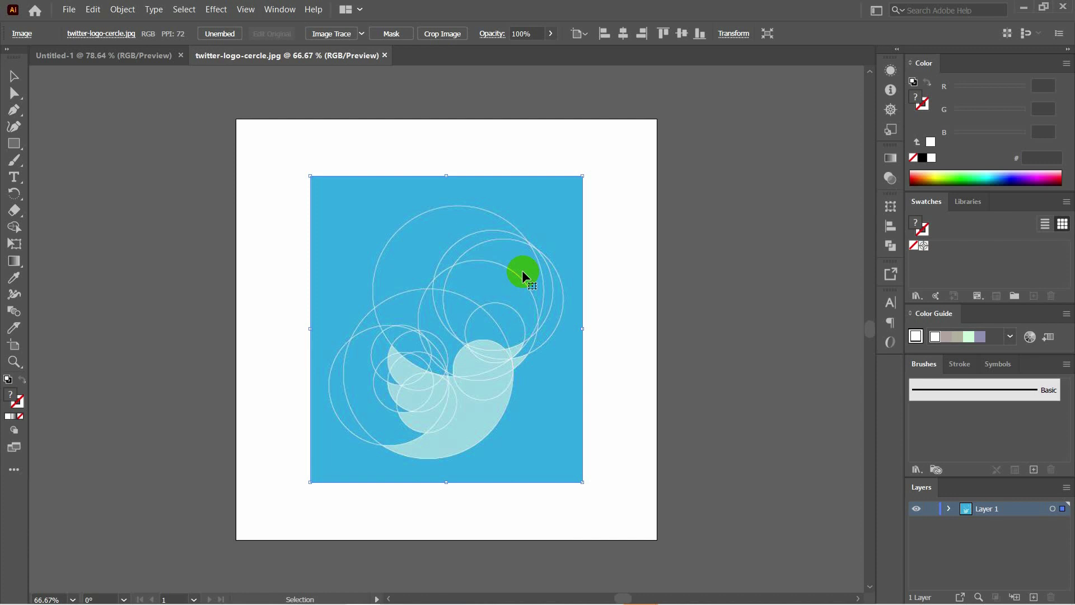
Switch to the Untitled-1 document and settle its zoom back at the original size.
left_click(114, 65)
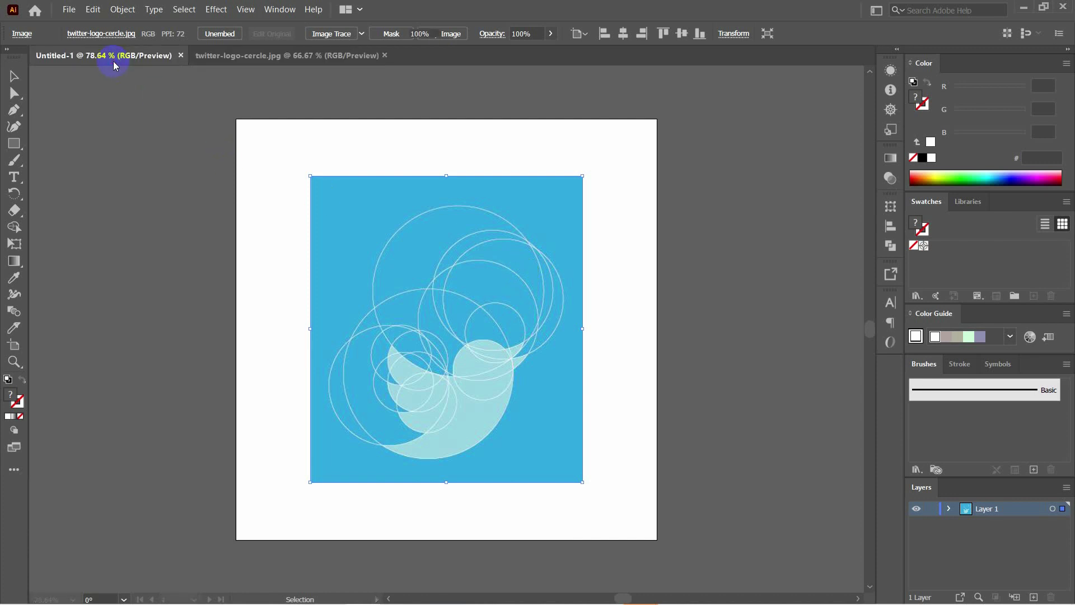
key("ctrl+minus")
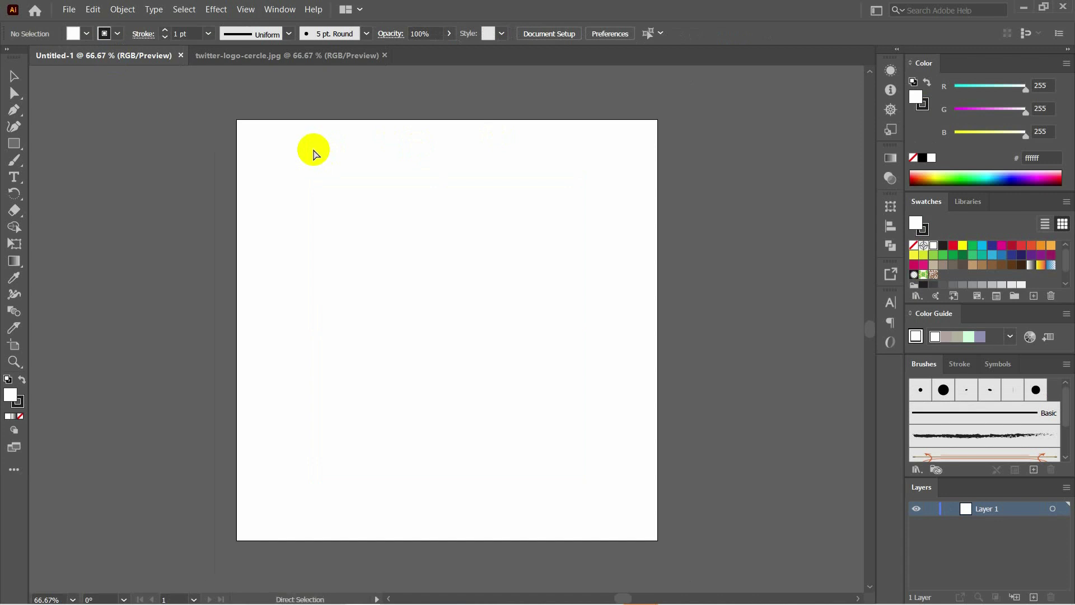
key("ctrl+minus")
key("ctrl+plus")
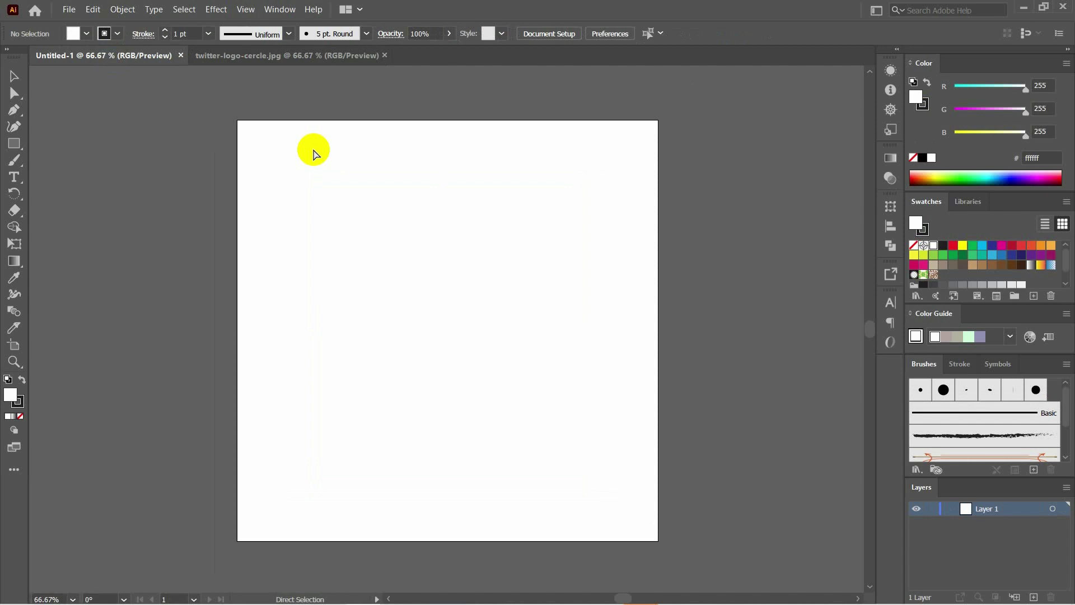
key("ctrl+plus")
key("ctrl+minus")
Turn on rulers with Ctrl+R and return to the Selection tool.
key("a")
key("ctrl+r")
key("v")
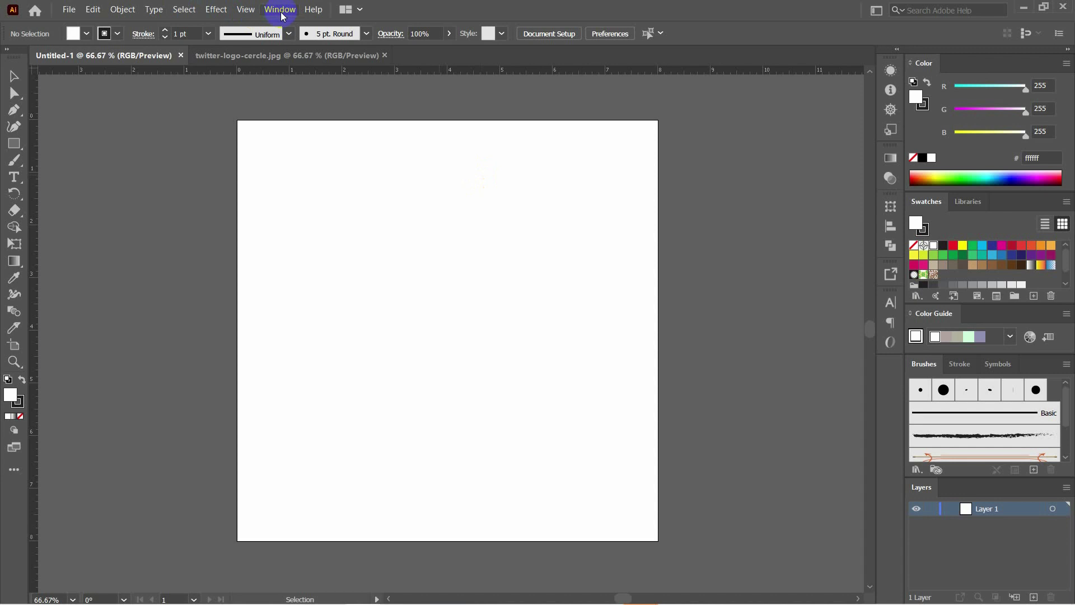
left_click(251, 13)
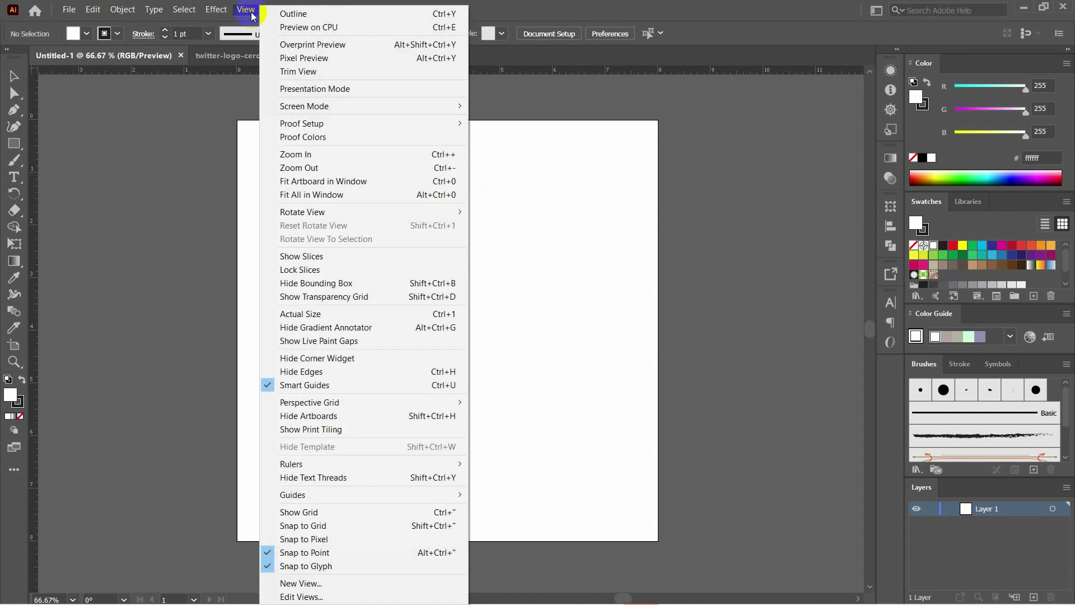
left_click(248, 11)
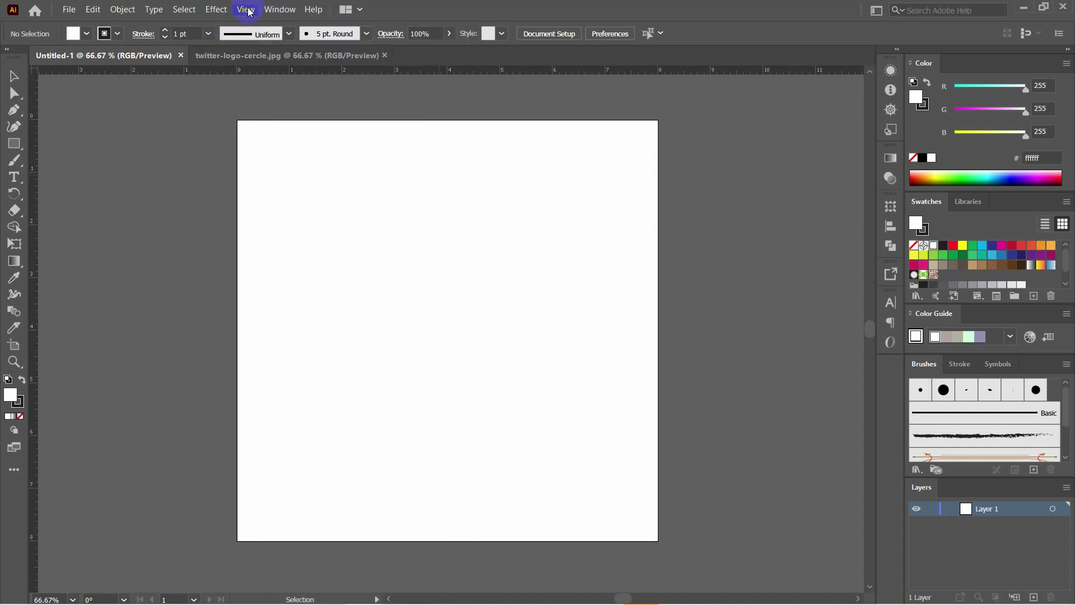
left_click(245, 11)
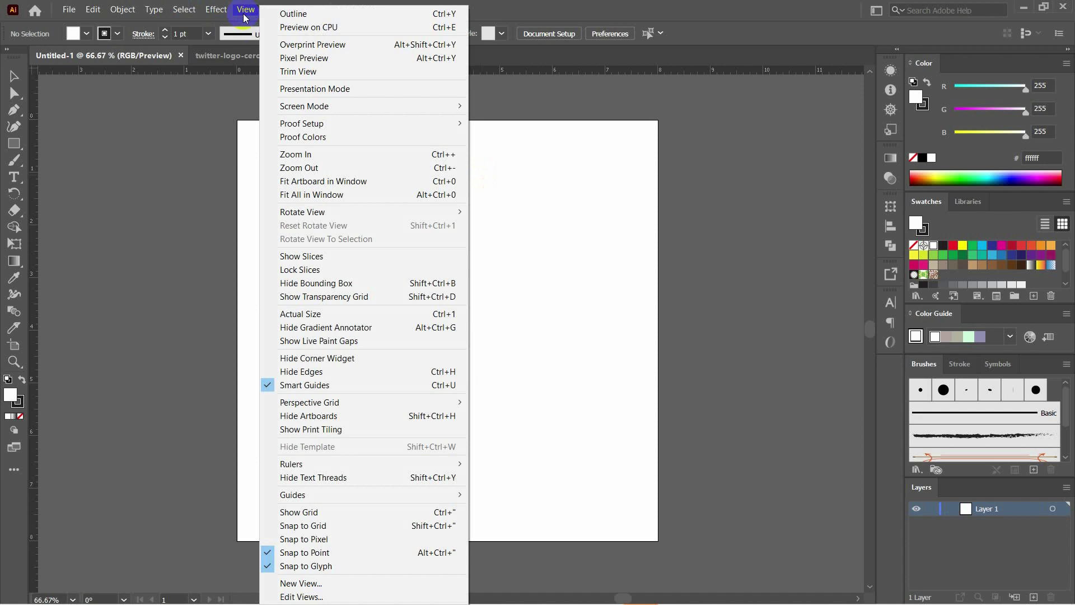
left_click(245, 13)
left_click(279, 11)
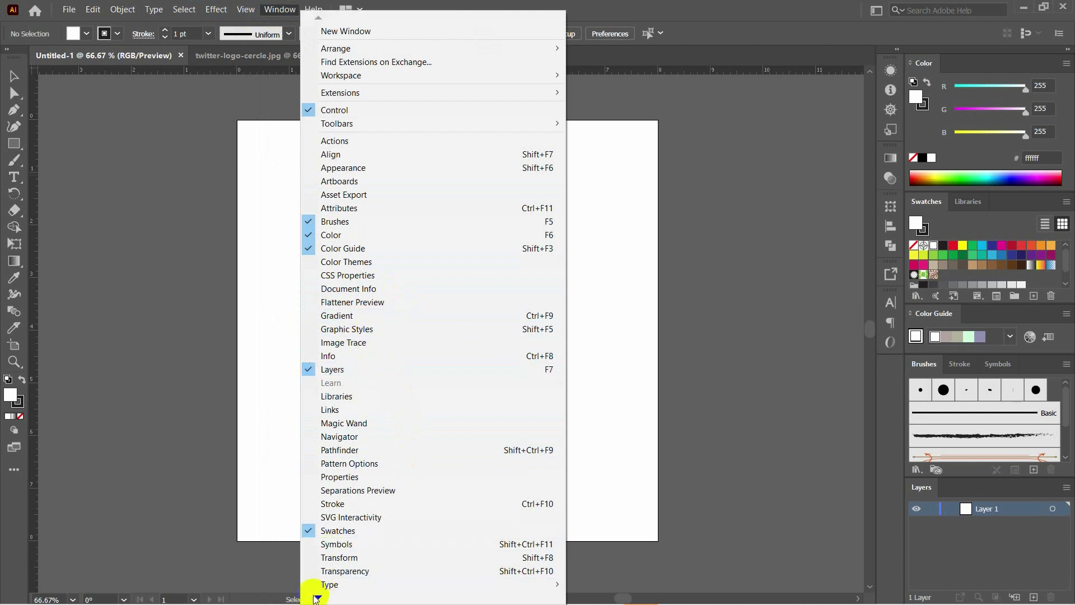
mouse_move(315, 597)
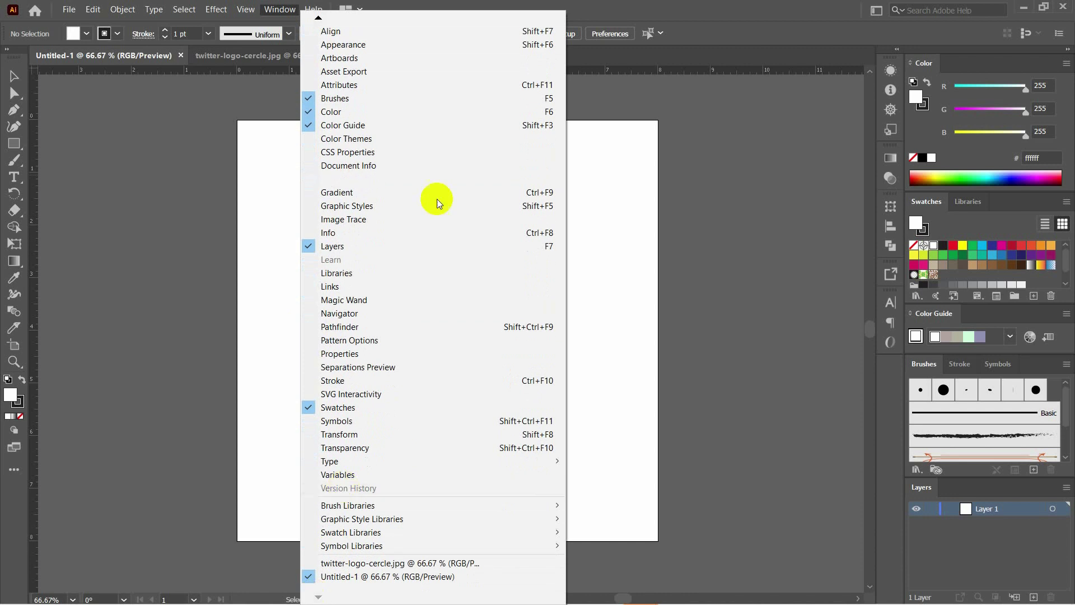
left_click(672, 114)
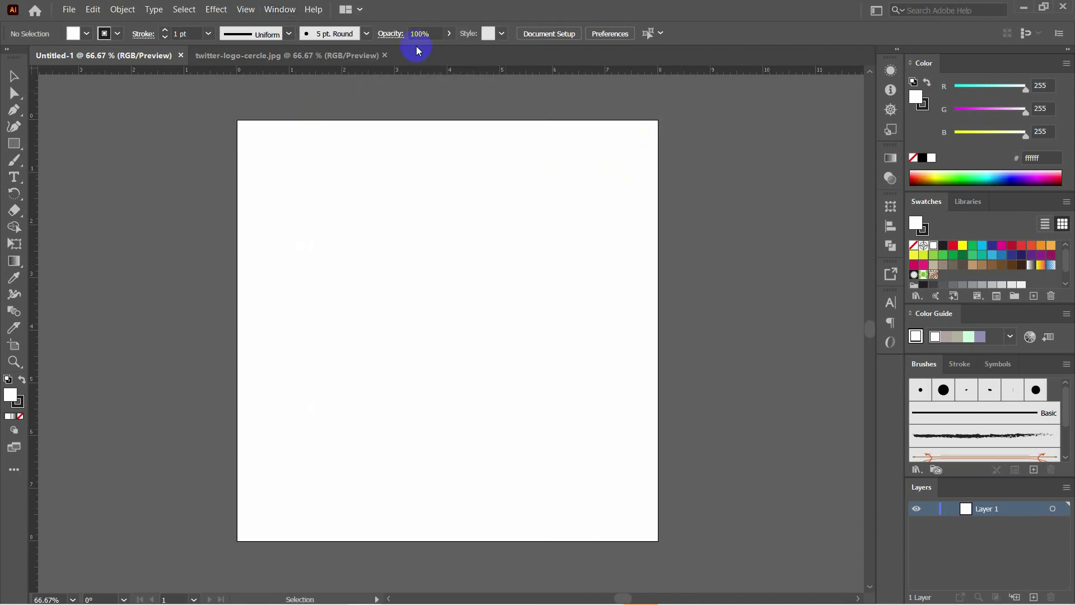
left_click(237, 7)
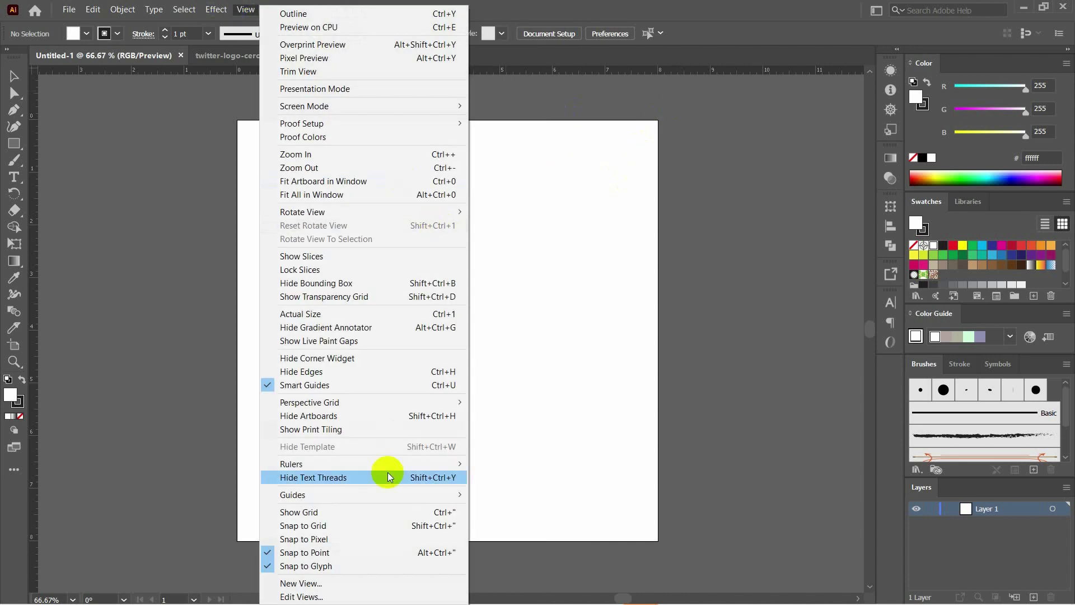
mouse_move(396, 495)
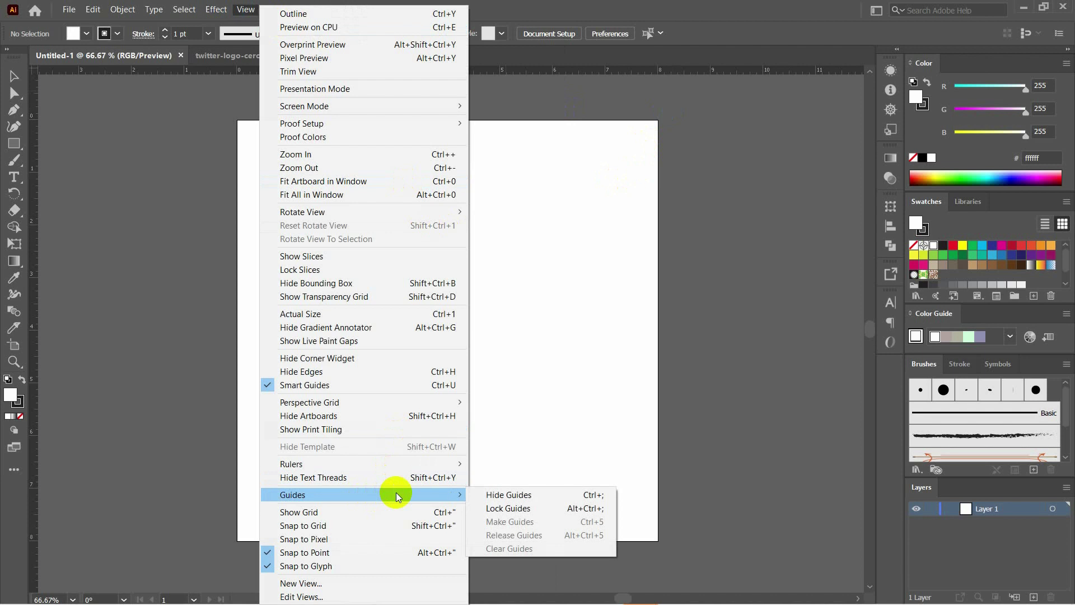
left_click(311, 513)
key("ctrl+minus")
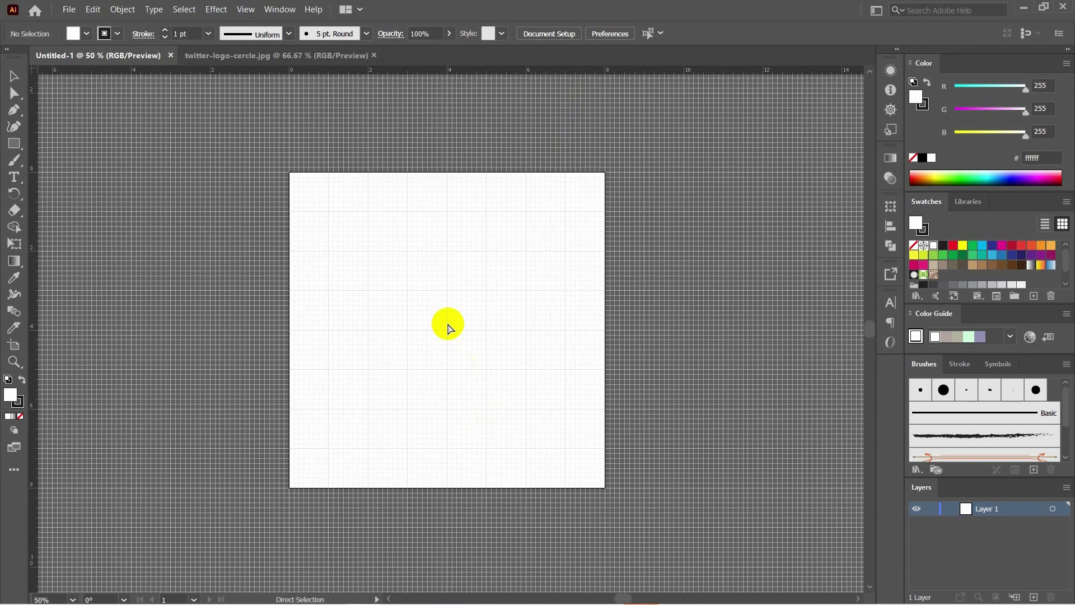
key("ctrl+plus")
key("ctrl+plus")
key("ctrl+plus")
key("ctrl+minus")
key("ctrl+minus")
key("ctrl+minus")
key("ctrl+plus")
key("ctrl+minus")
key("ctrl+plus")
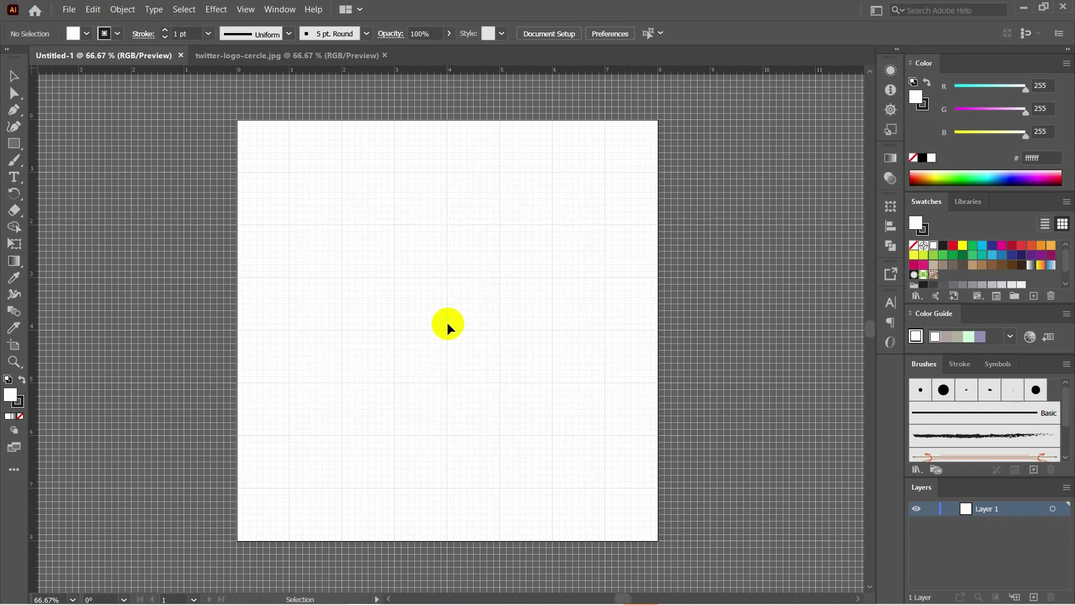
left_click(245, 9)
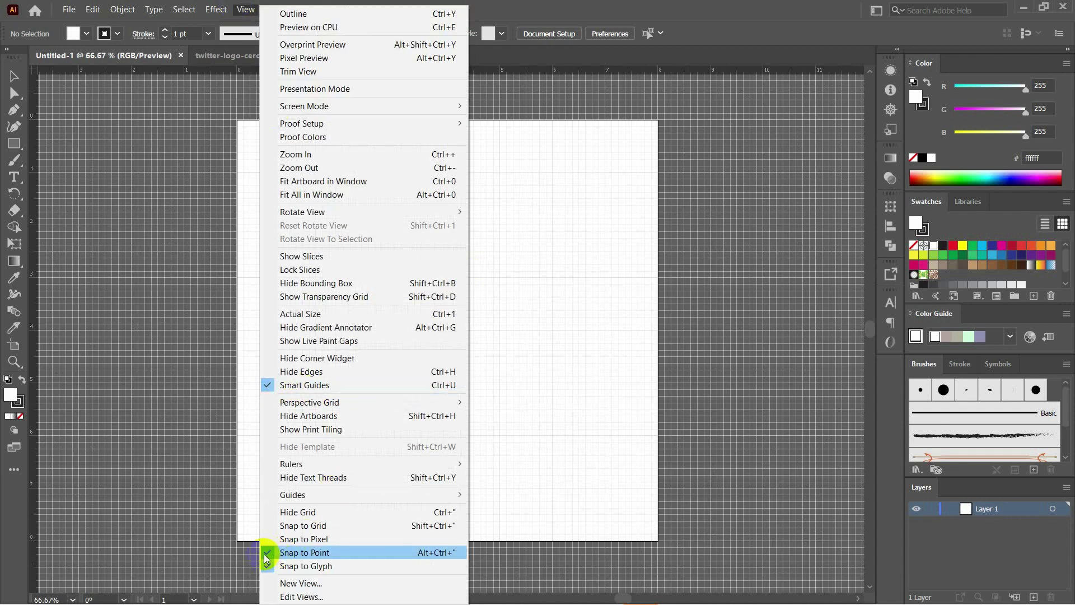
mouse_move(398, 491)
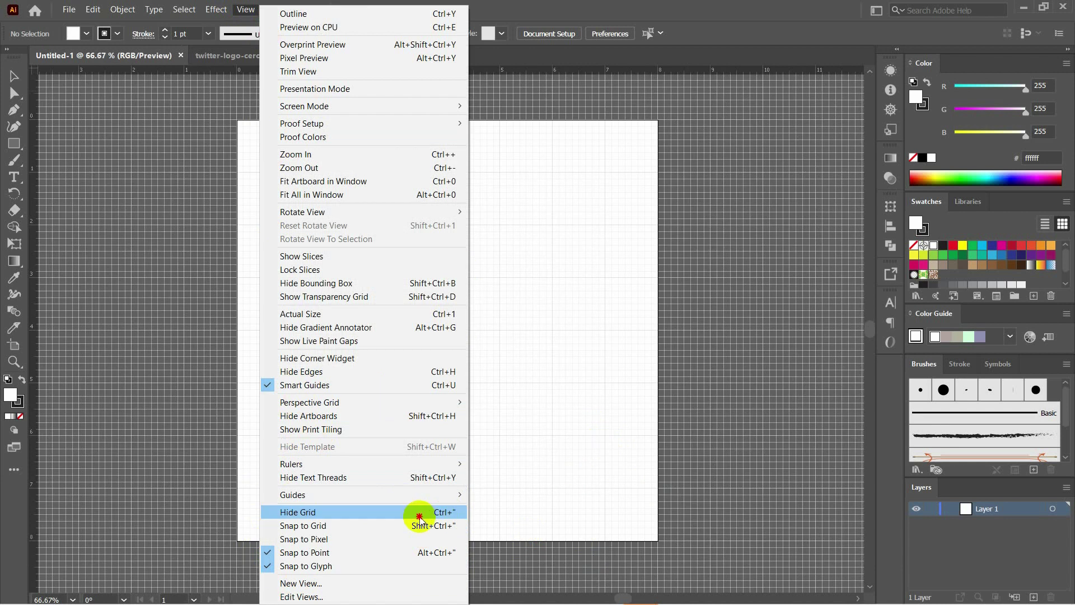
left_click(419, 515)
key("ctrl+minus")
Pick the Line Segment Tool from the Rectangle tool's flyout.
key("ctrl+plus")
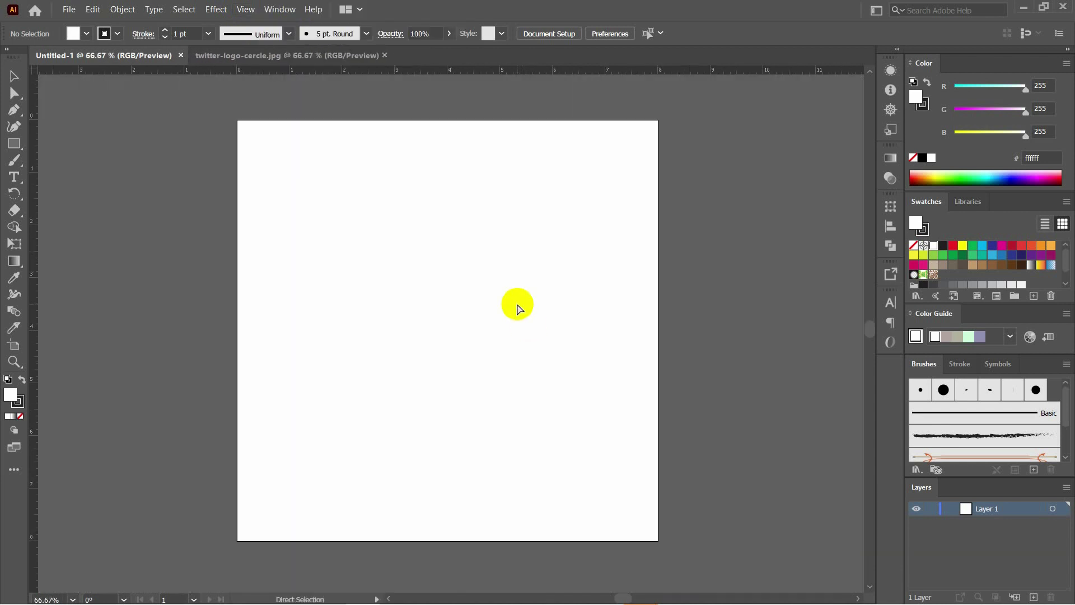
key("ctrl+minus")
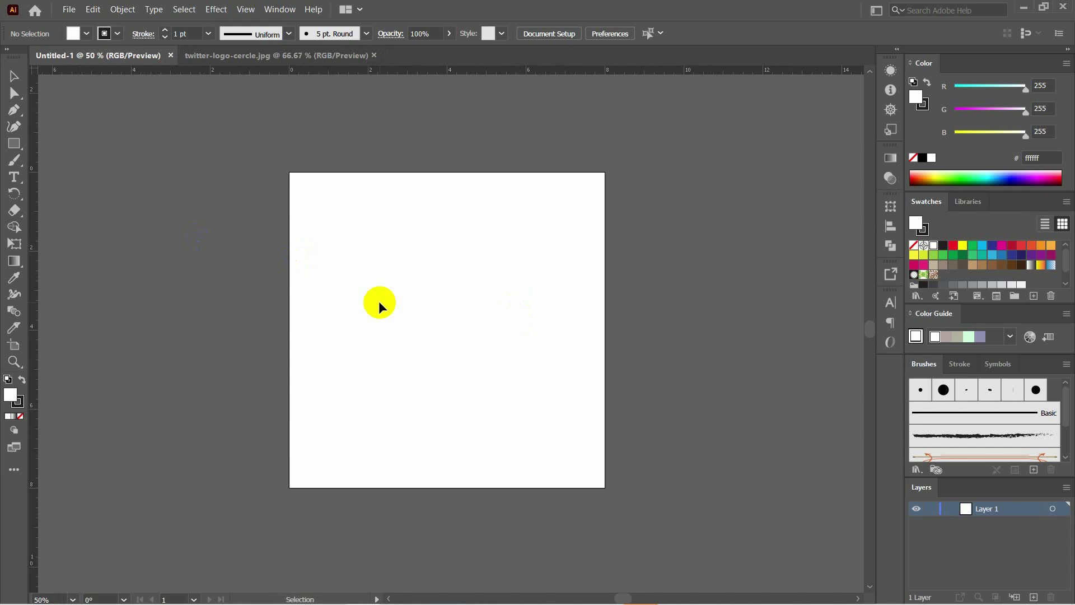
left_click(22, 151)
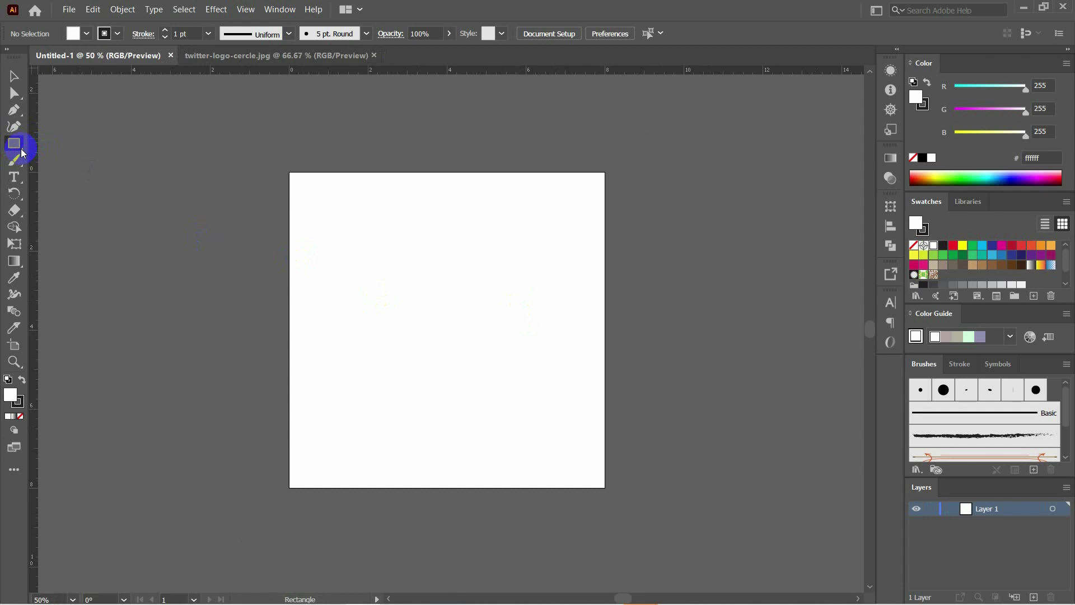
left_click(22, 151)
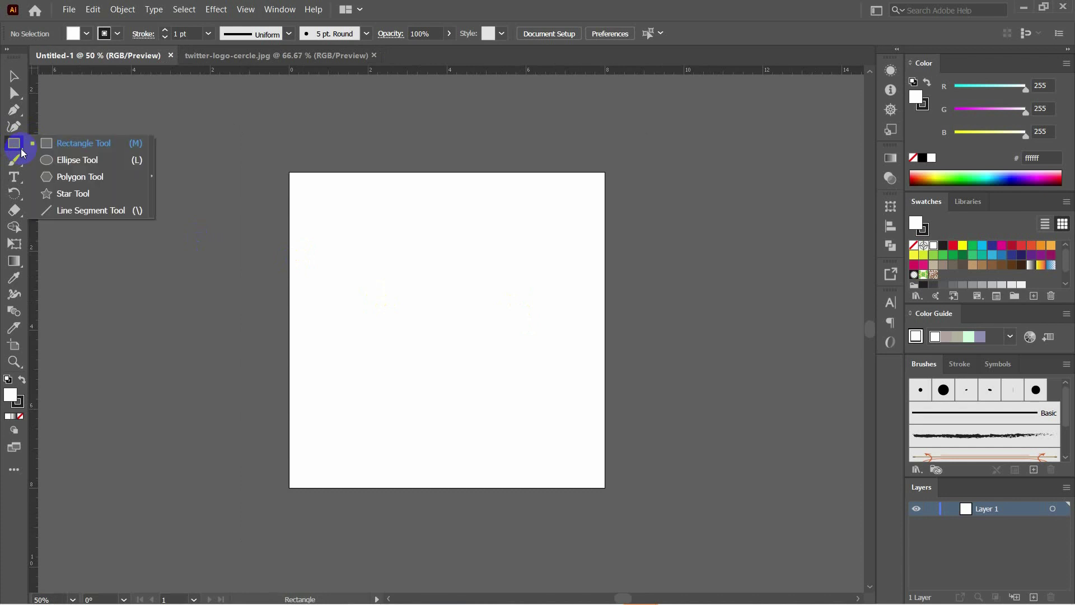
left_click_drag(22, 152, 89, 213)
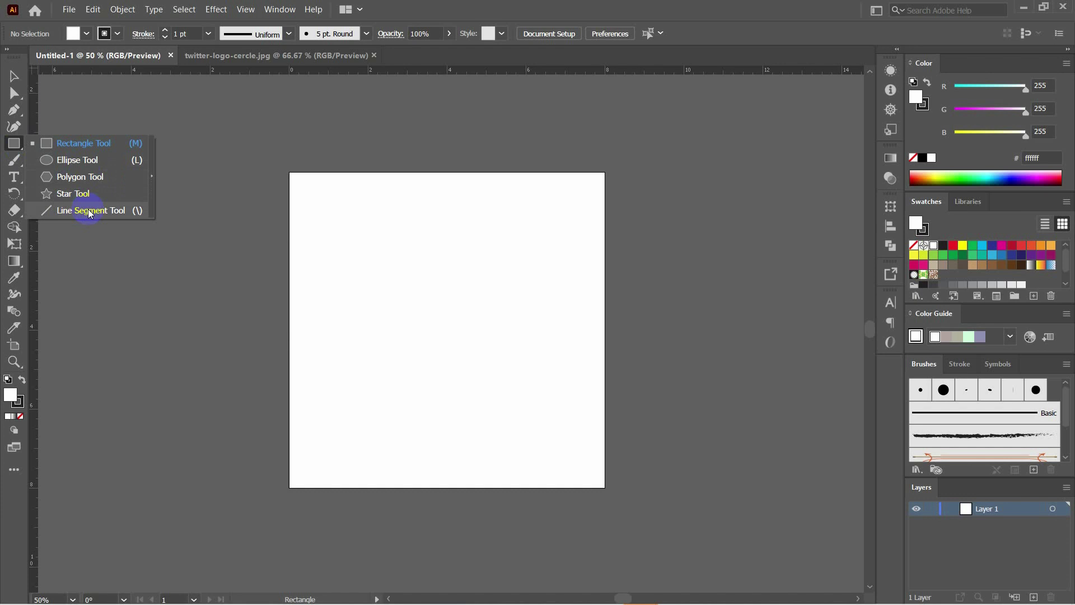
mouse_move(90, 212)
left_mouse_down()
mouse_move(84, 221)
mouse_move(88, 209)
left_mouse_up()
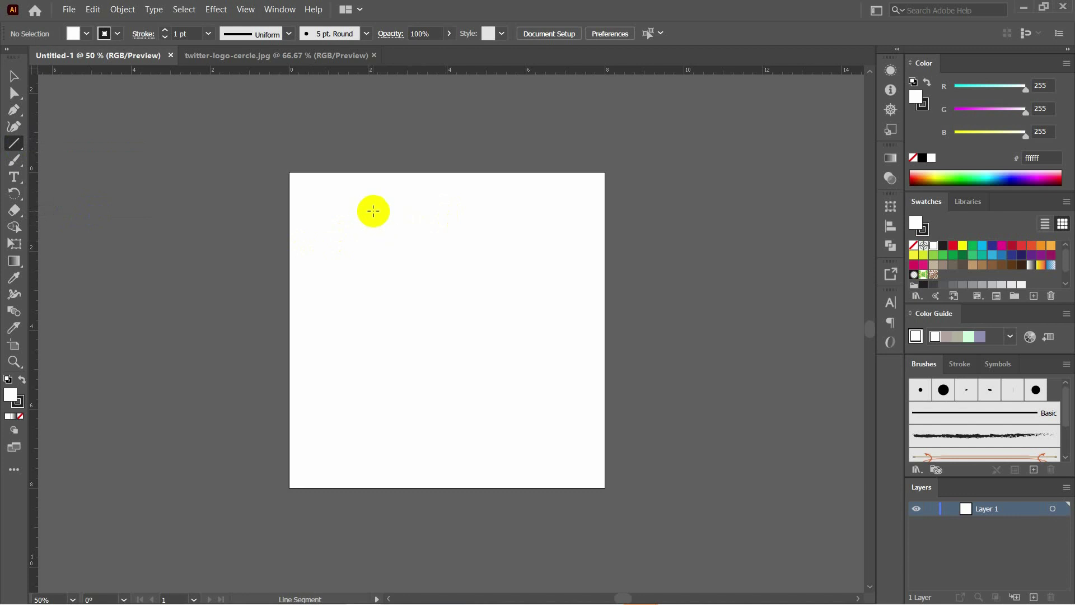
Draw a Shift-constrained vertical line on the artboard's left half, replacing a slanted attempt.
left_click_drag(374, 211, 387, 313)
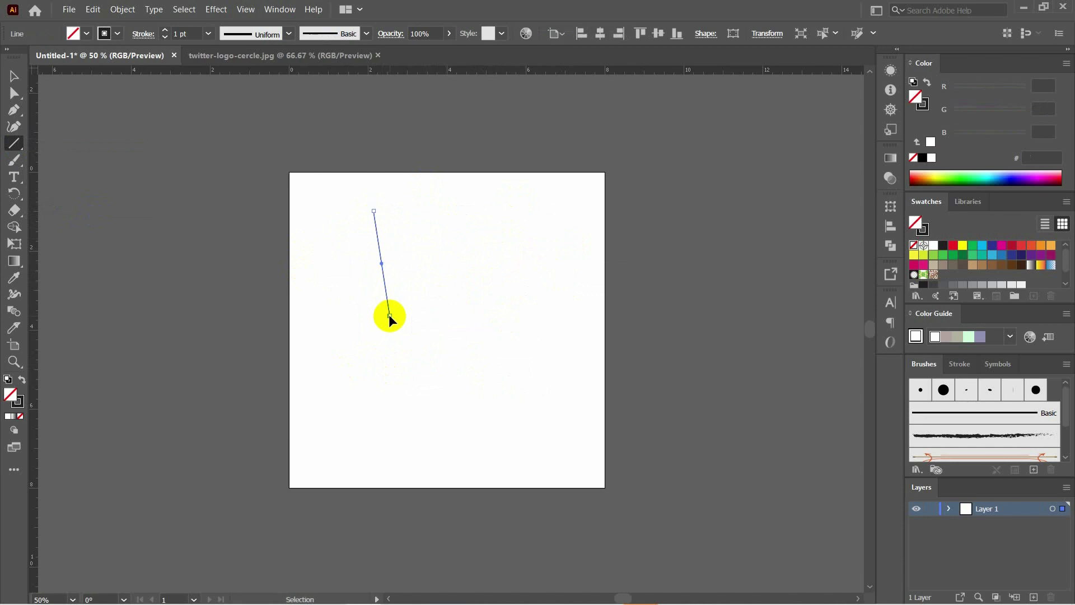
key("ctrl+z")
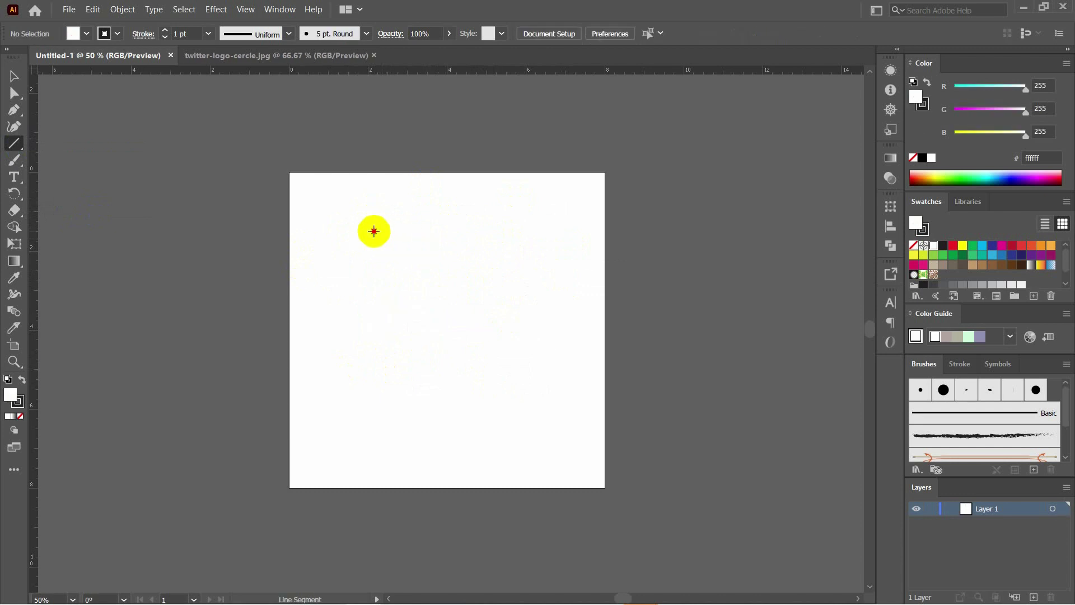
left_click_drag(374, 231, 436, 356)
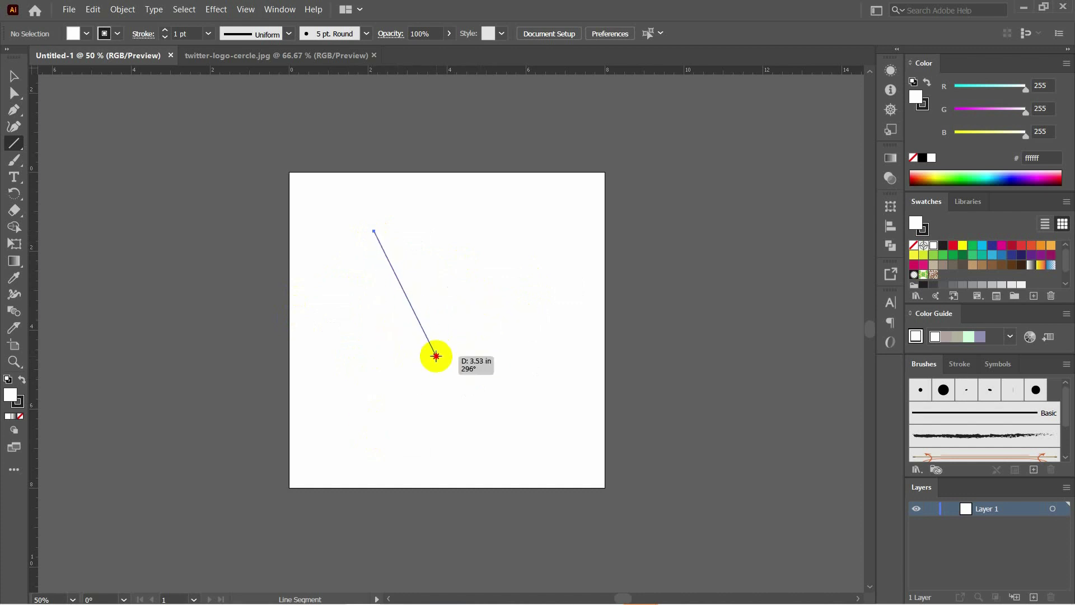
key("shift")
mouse_move(437, 356)
left_mouse_down()
mouse_move(391, 410)
mouse_move(391, 355)
mouse_move(384, 468)
mouse_move(383, 354)
mouse_move(386, 442)
mouse_move(381, 364)
mouse_move(378, 413)
left_mouse_up()
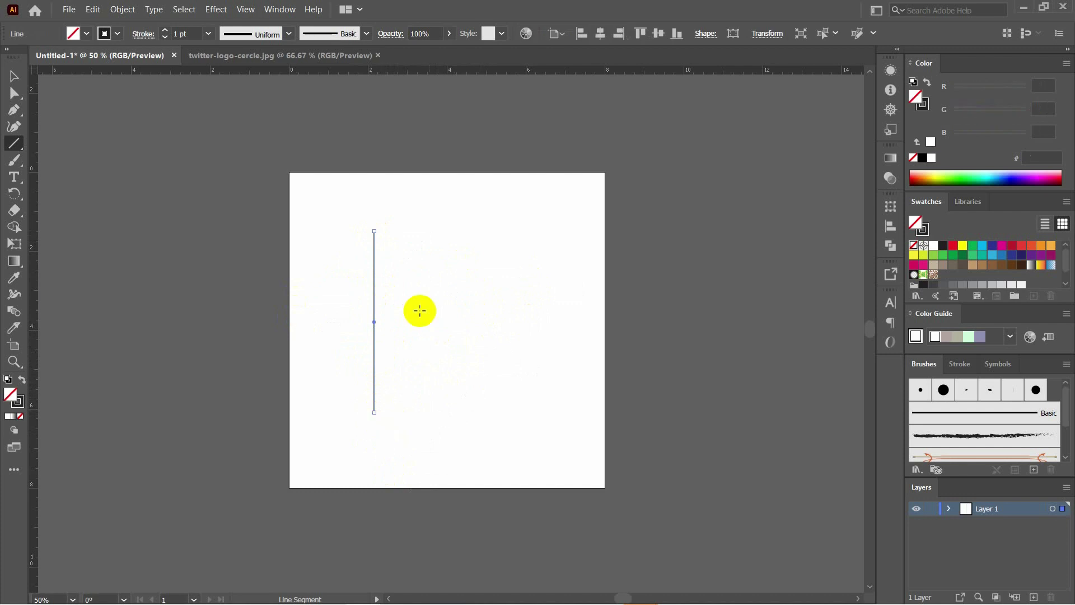
Raise the line's stroke weight to 7 pt, then set it back to 1 pt.
left_click(167, 31)
left_click(167, 31)
left_click(166, 31)
left_click(167, 31)
left_click(166, 30)
left_click(166, 31)
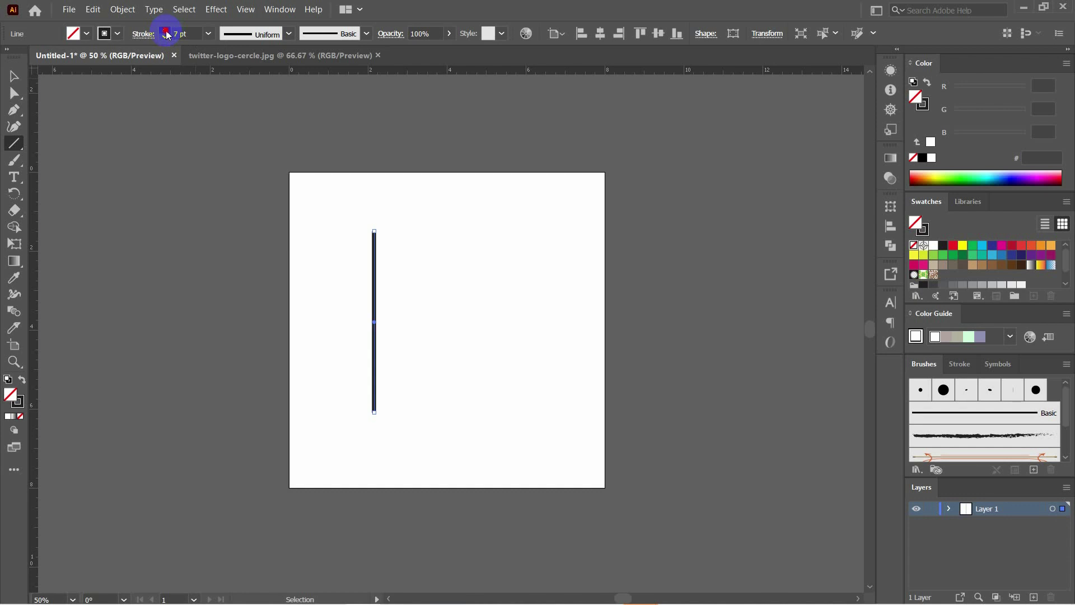
left_click(167, 30)
left_click(166, 31)
left_click(166, 31)
left_click(166, 31)
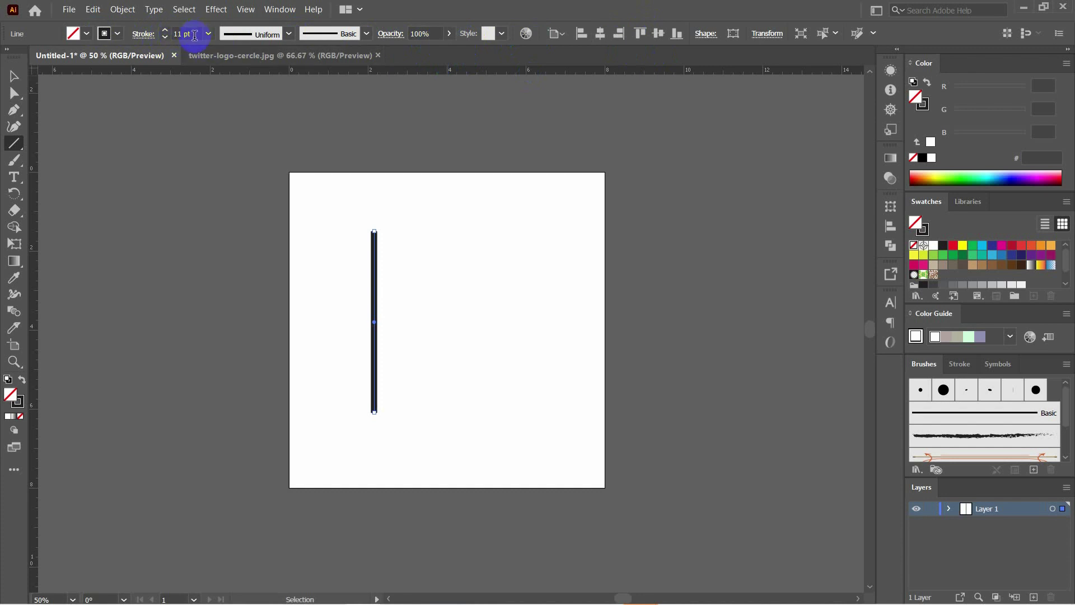
left_click(194, 35)
type("1")
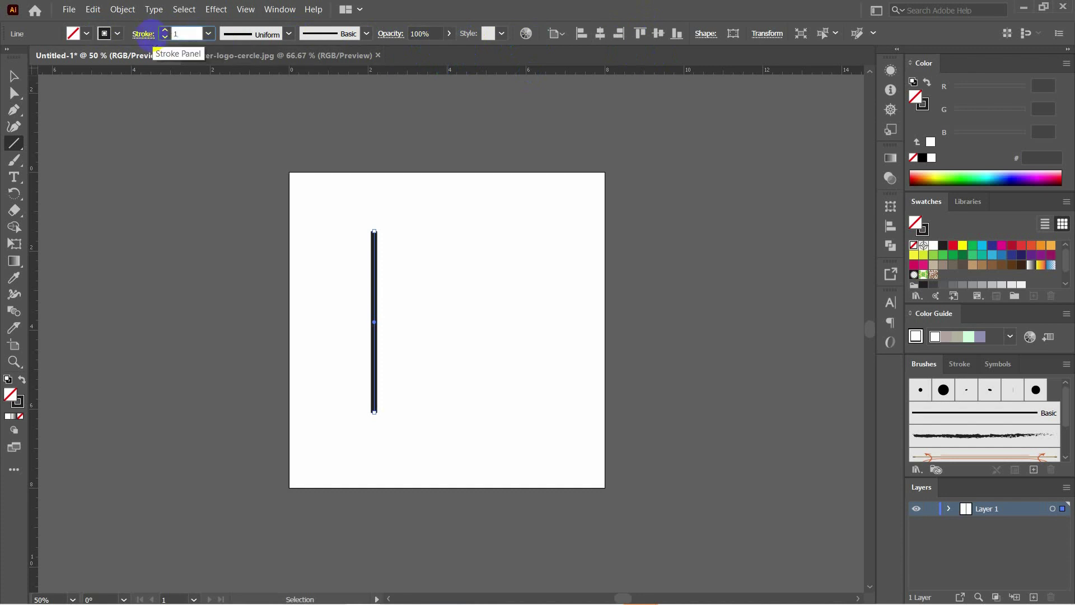
key("Return")
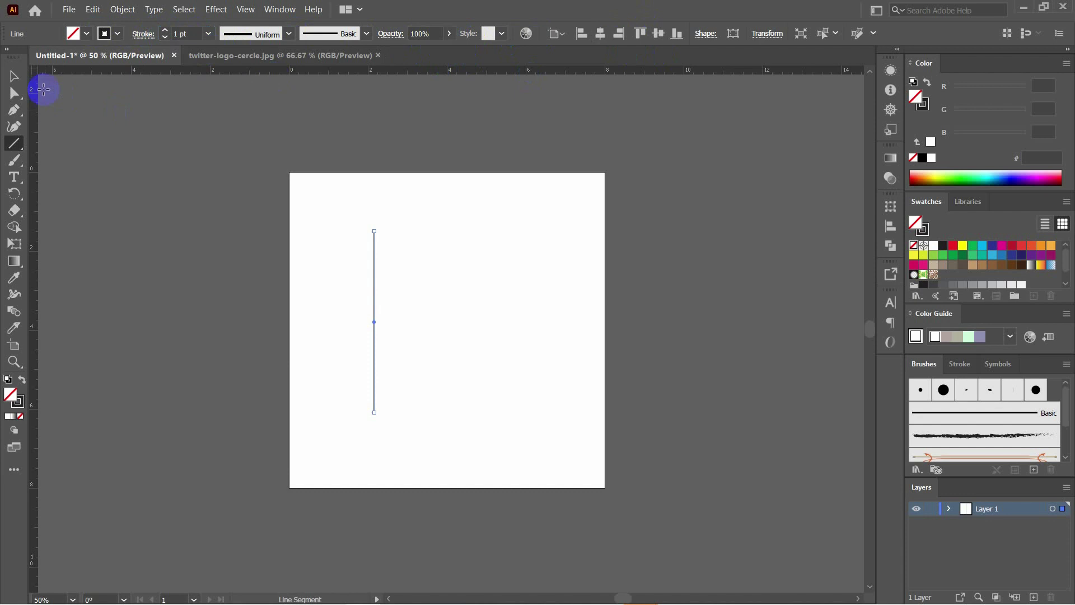
left_click(14, 76)
left_click(653, 286)
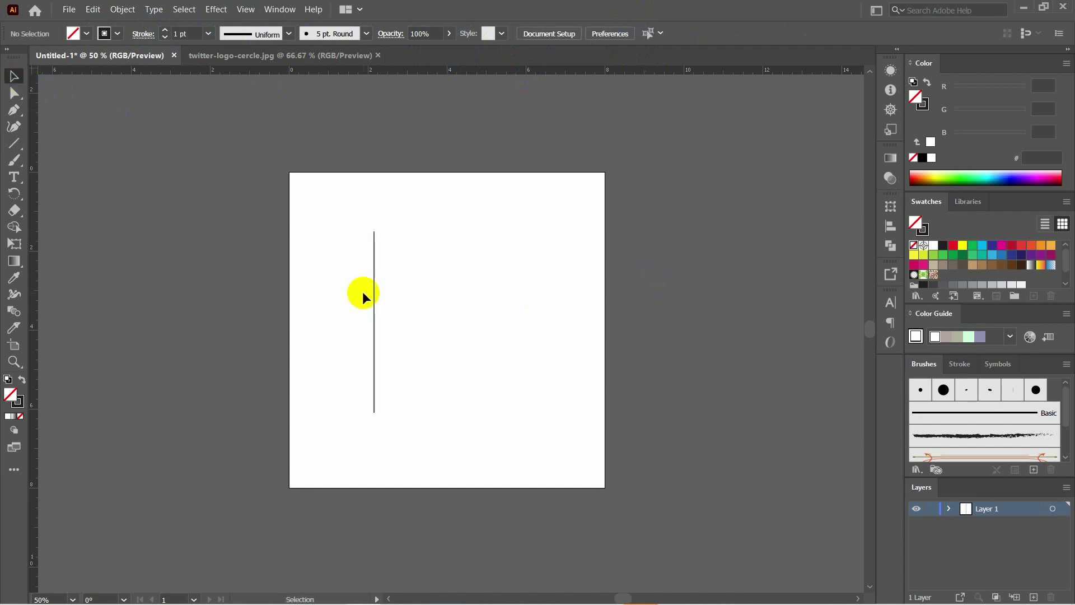
key("ctrl+plus")
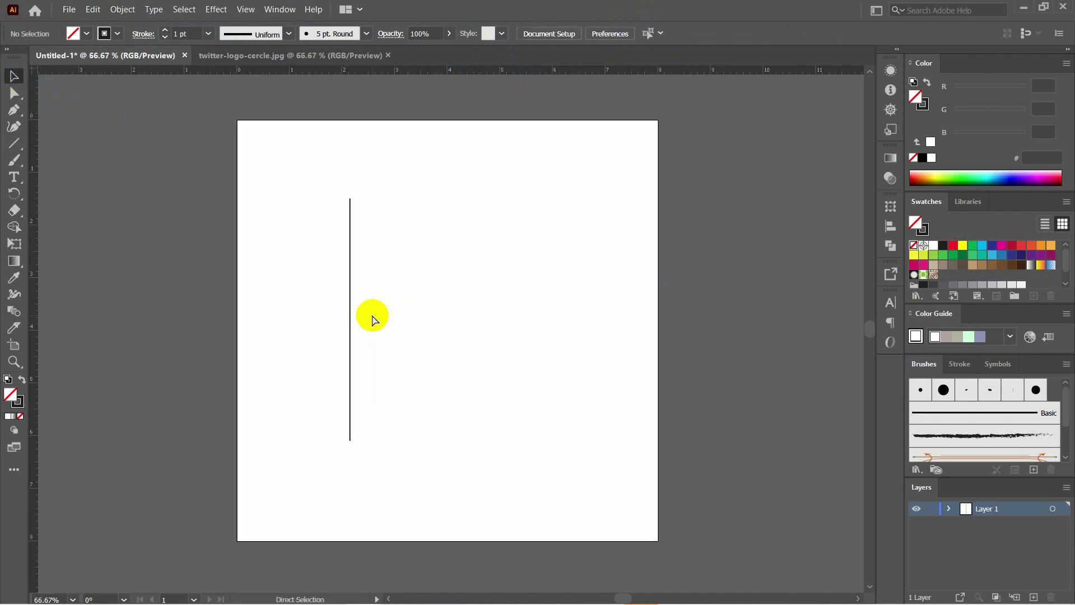
key("ctrl+plus")
key("ctrl+minus")
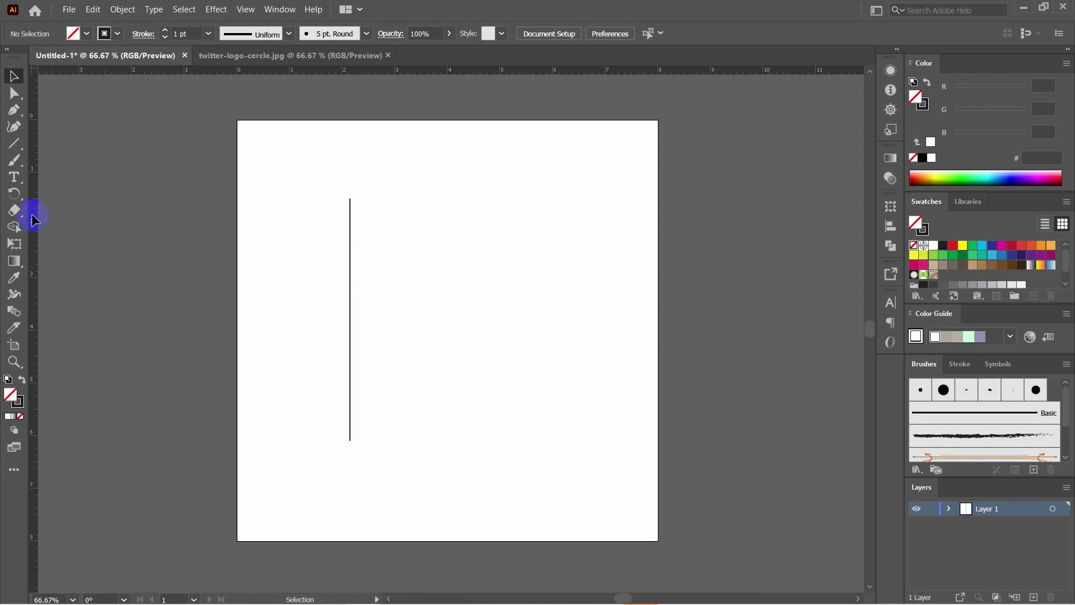
left_click(14, 144)
left_click_drag(404, 200, 390, 458)
key("ctrl+z")
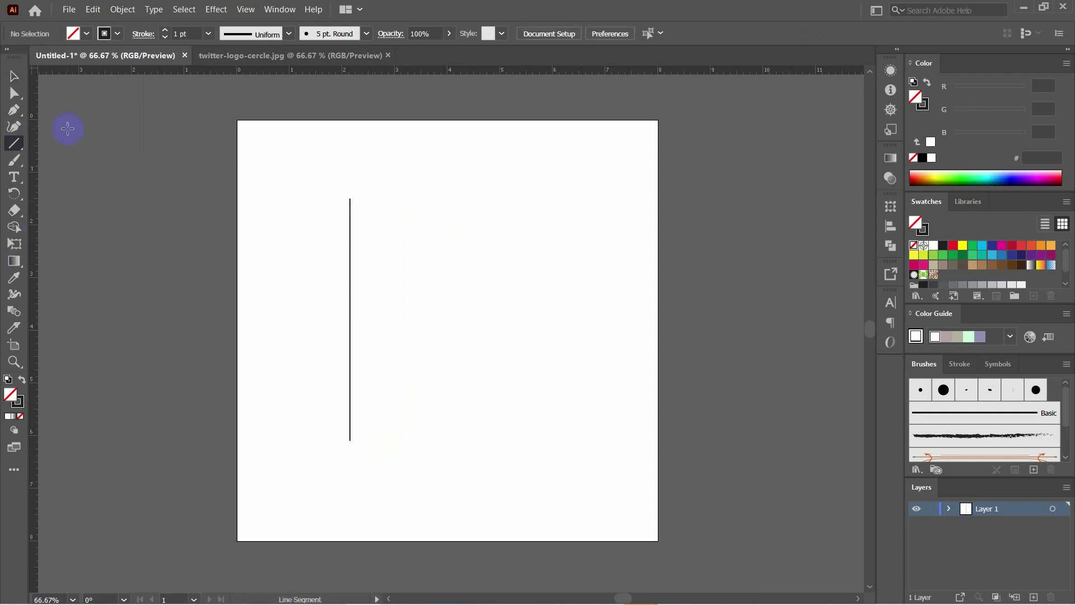
left_click(14, 75)
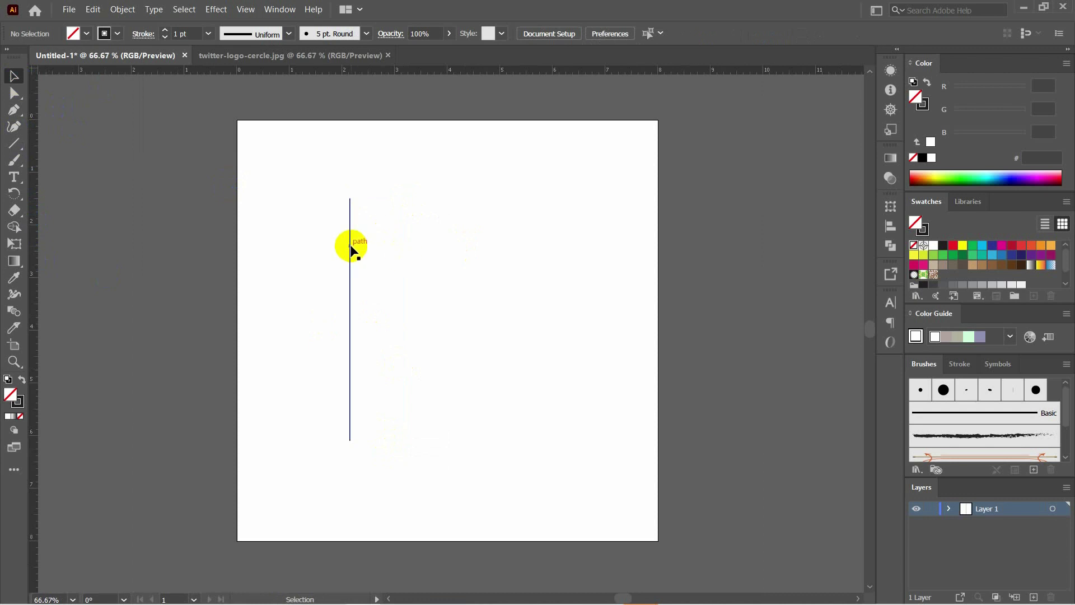
left_click(352, 250)
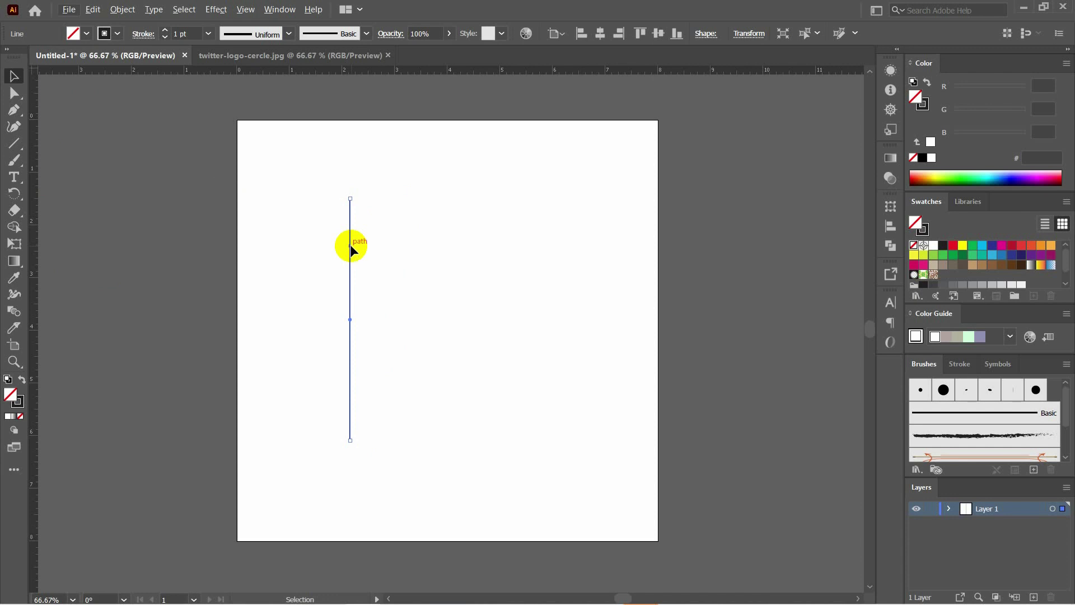
key("ctrl+shift+a")
key("ctrl+a")
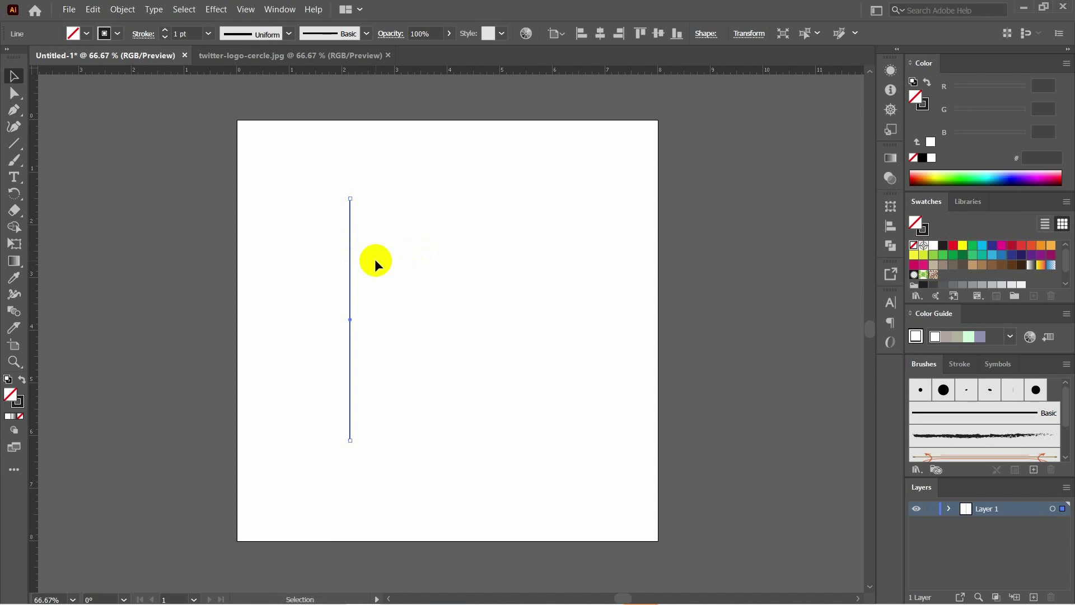
key("ctrl+c")
key("ctrl+v")
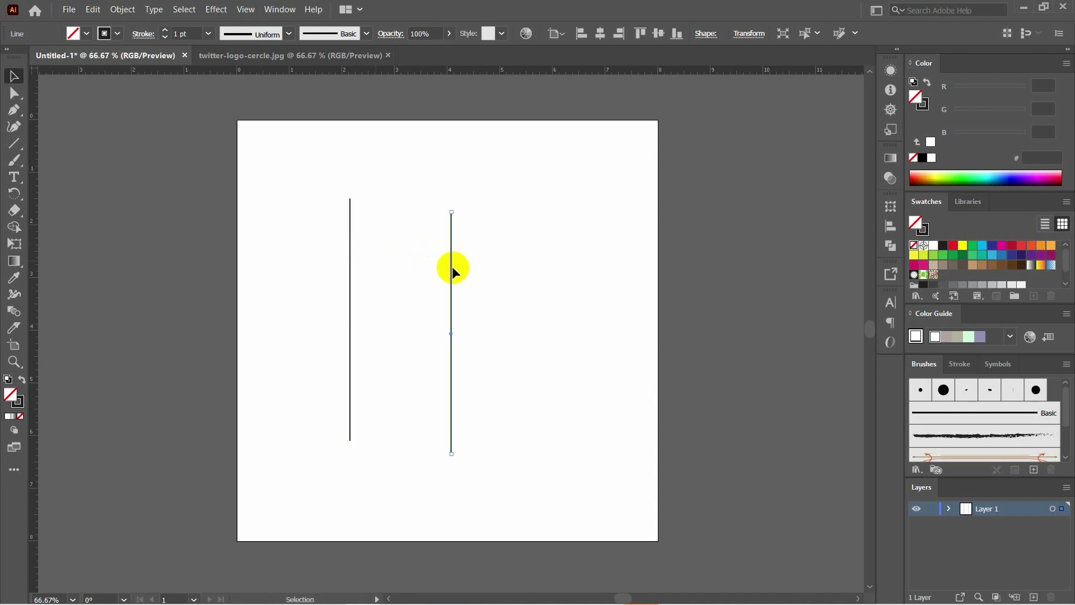
left_click_drag(431, 262, 378, 258)
key("ctrl+z")
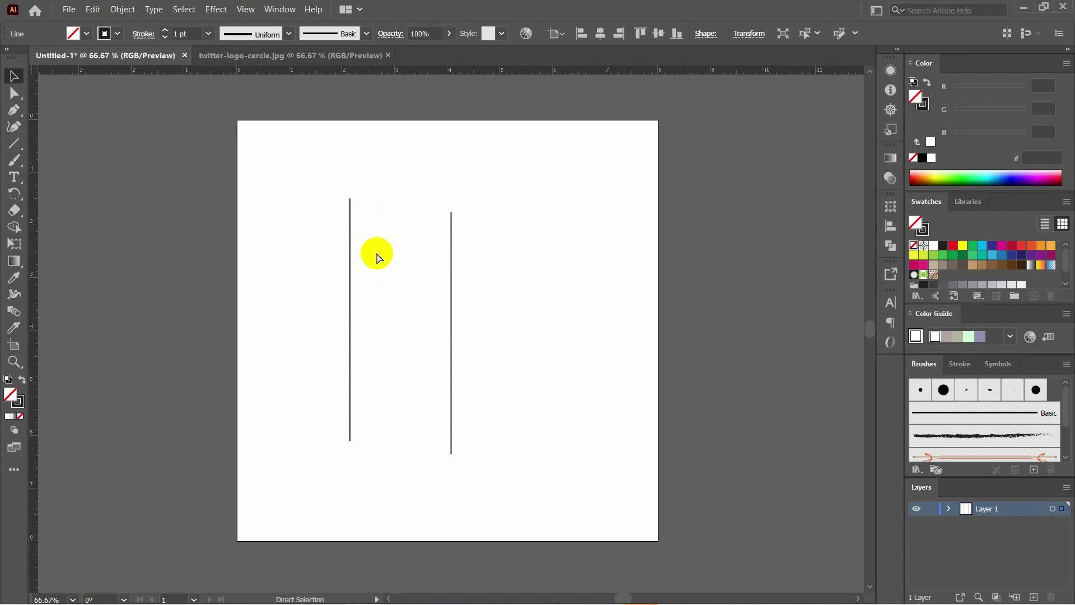
key("ctrl+z")
right_click(352, 253)
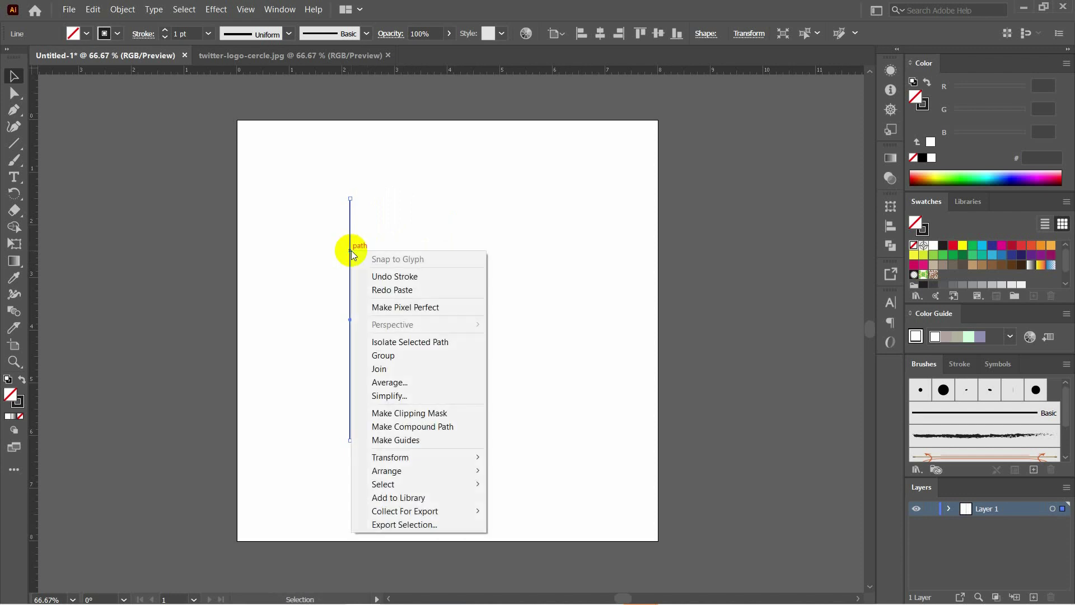
mouse_move(439, 475)
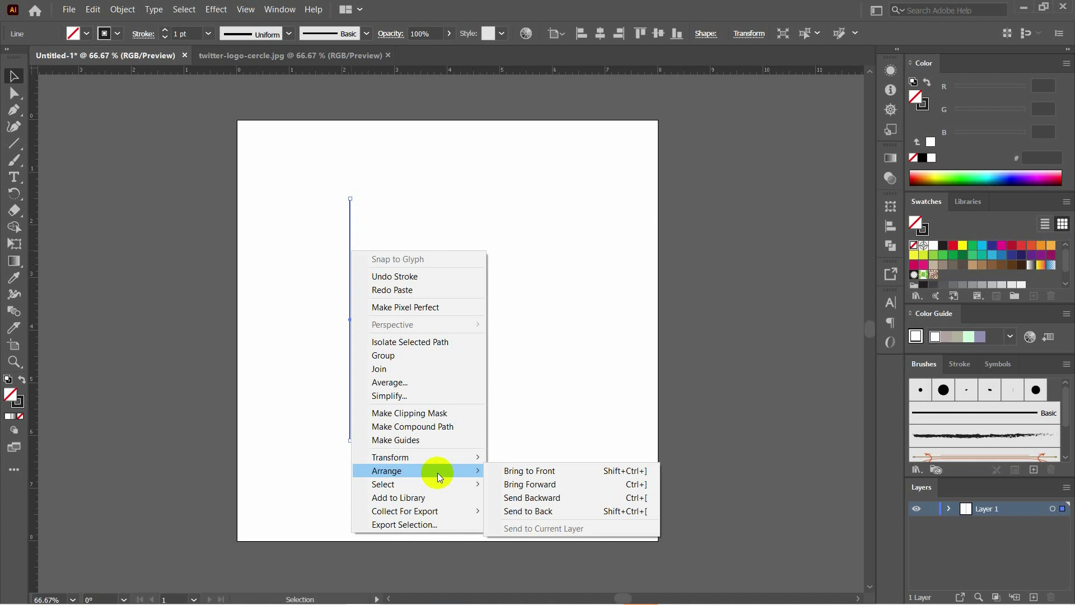
left_click(452, 203)
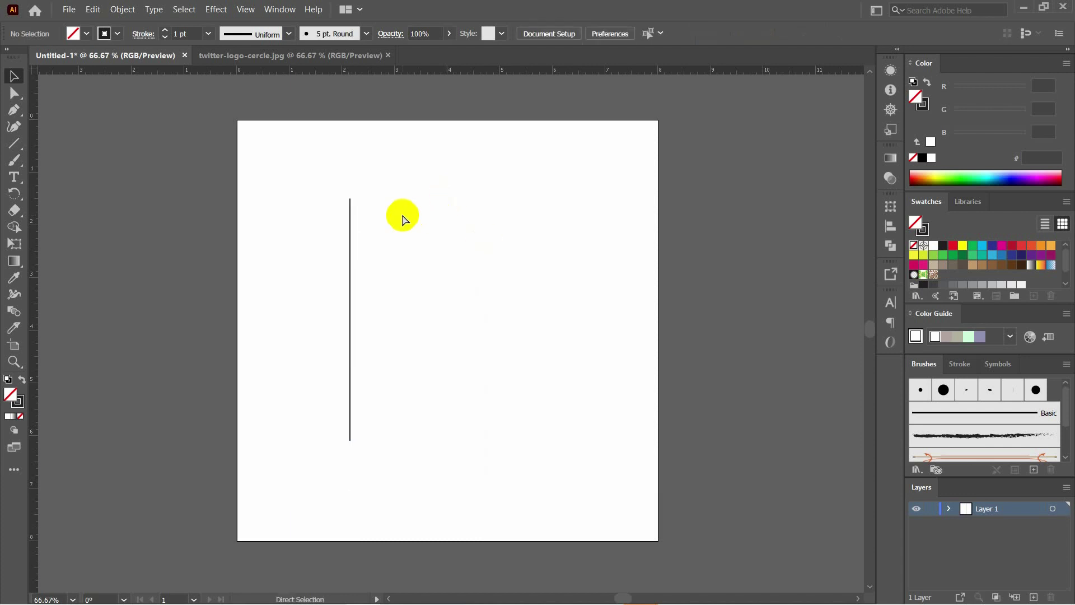
left_click(351, 237)
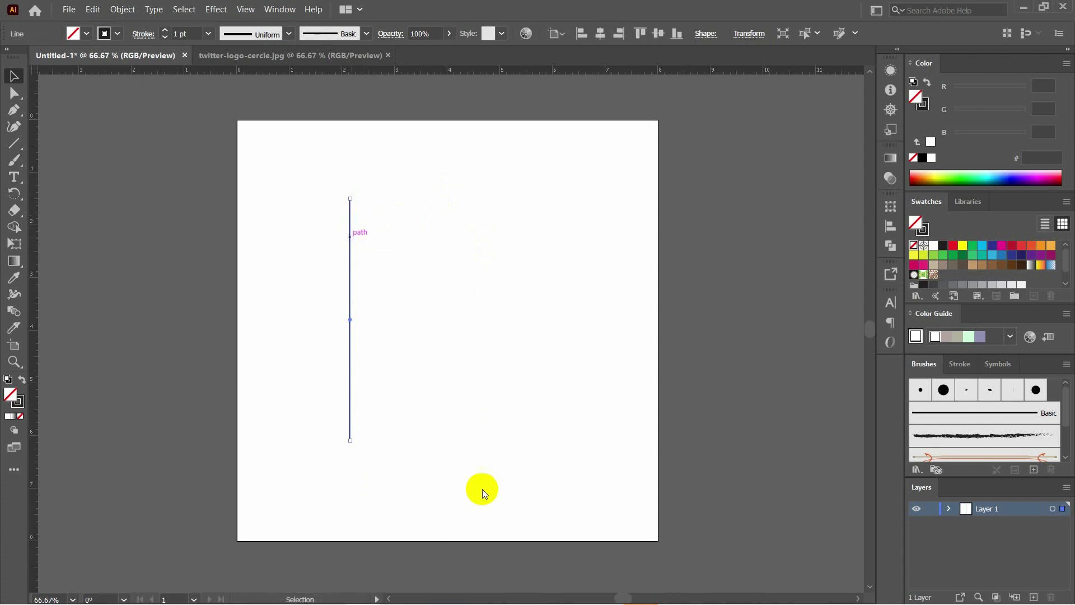
mouse_move(644, 596)
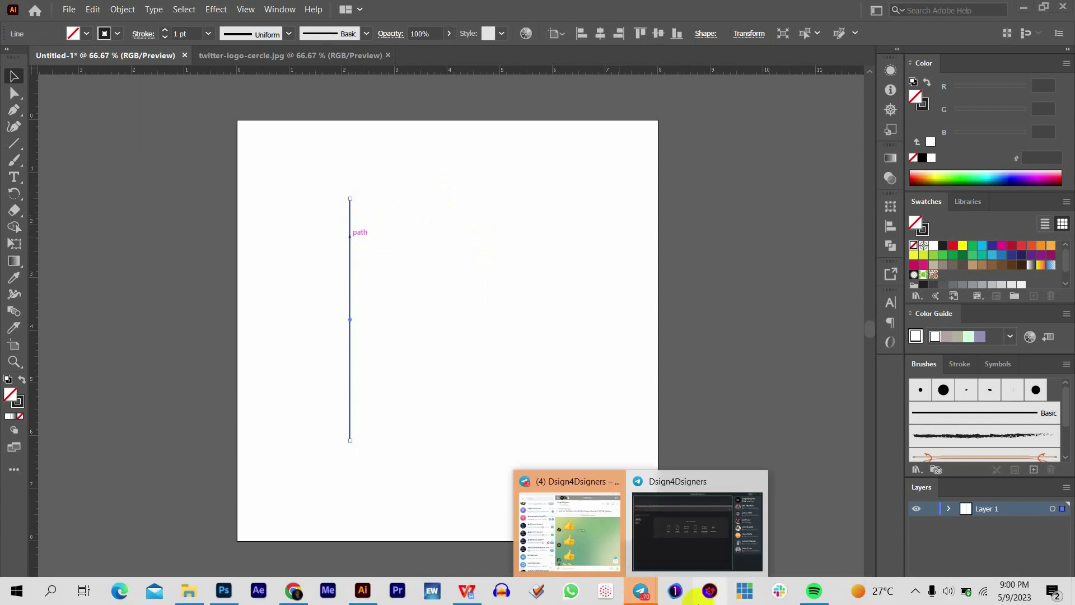
left_click(504, 330)
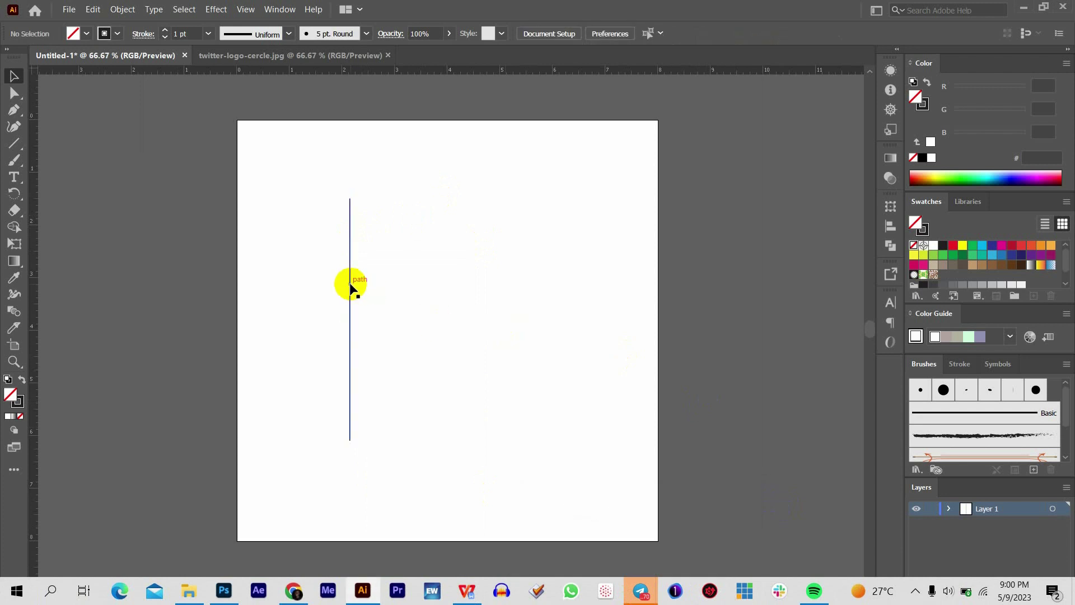
left_click(351, 289)
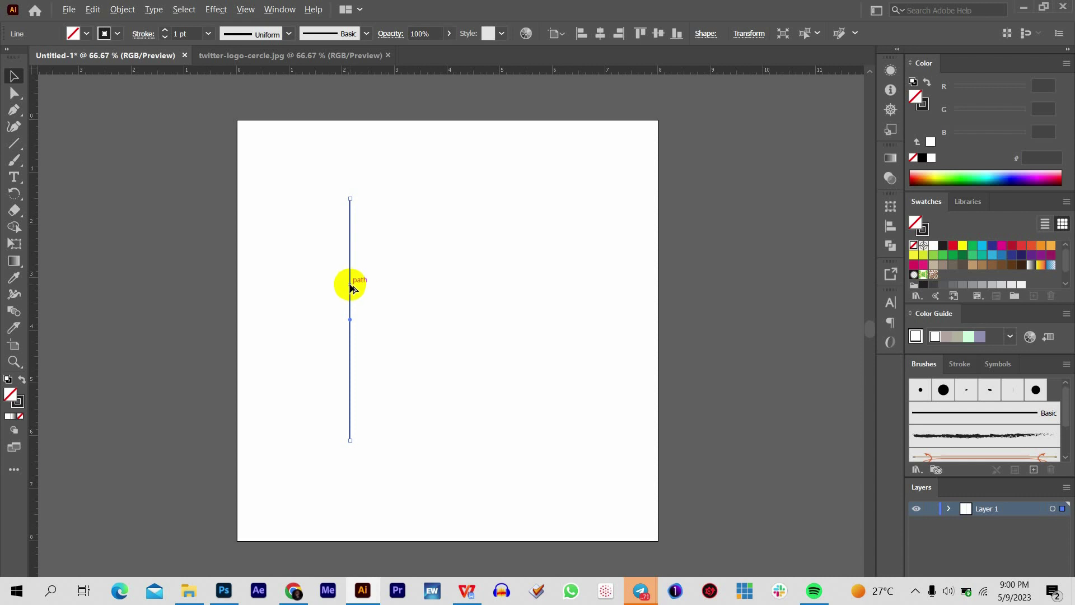
Alt-drag copies of the line rightward, doubling to two, four, then eight vertical lines.
left_click_drag(351, 288, 371, 284)
key("ctrl+z")
left_click(351, 284)
left_click_drag(350, 284, 370, 285)
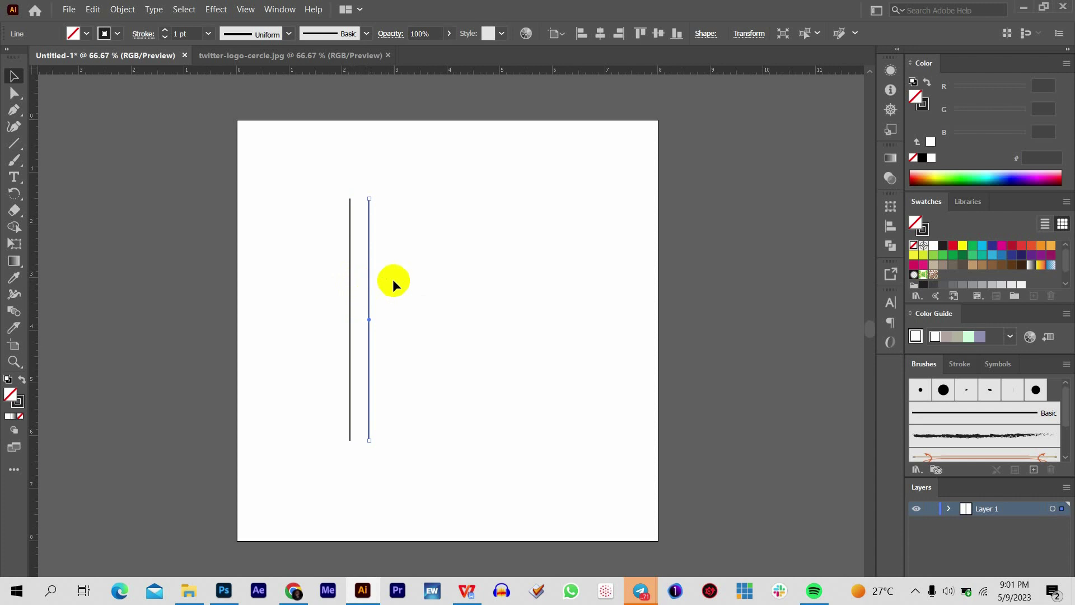
left_click(391, 280)
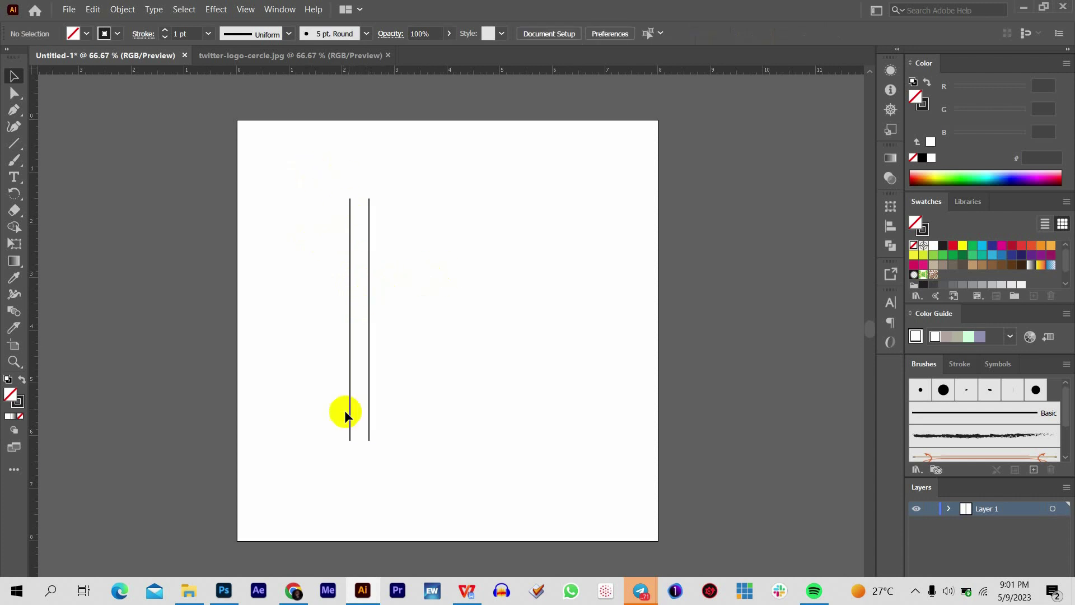
left_click_drag(312, 177, 396, 456)
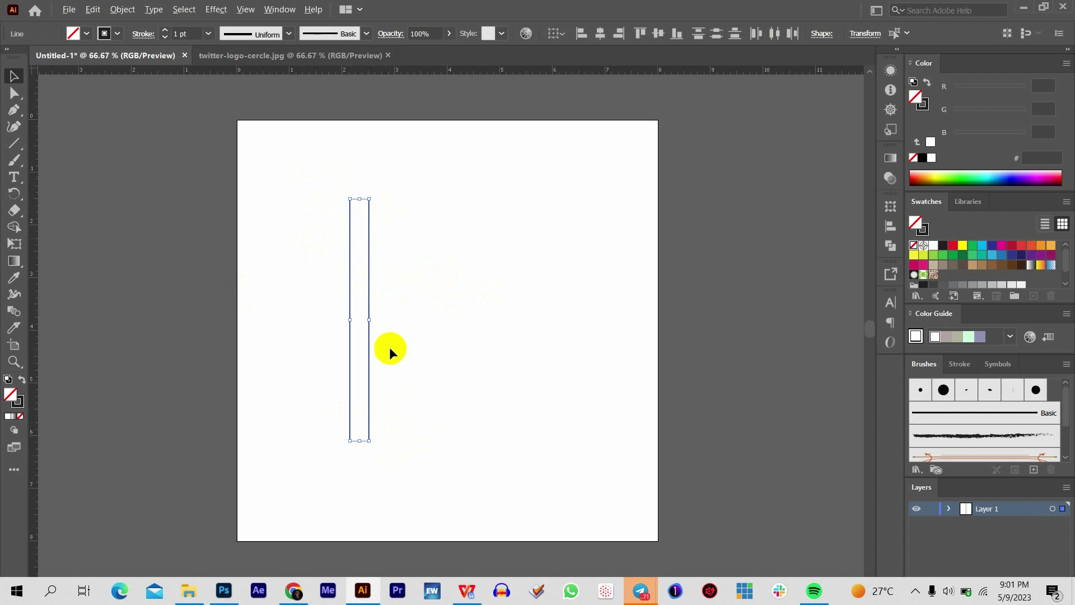
left_click_drag(370, 305, 404, 305)
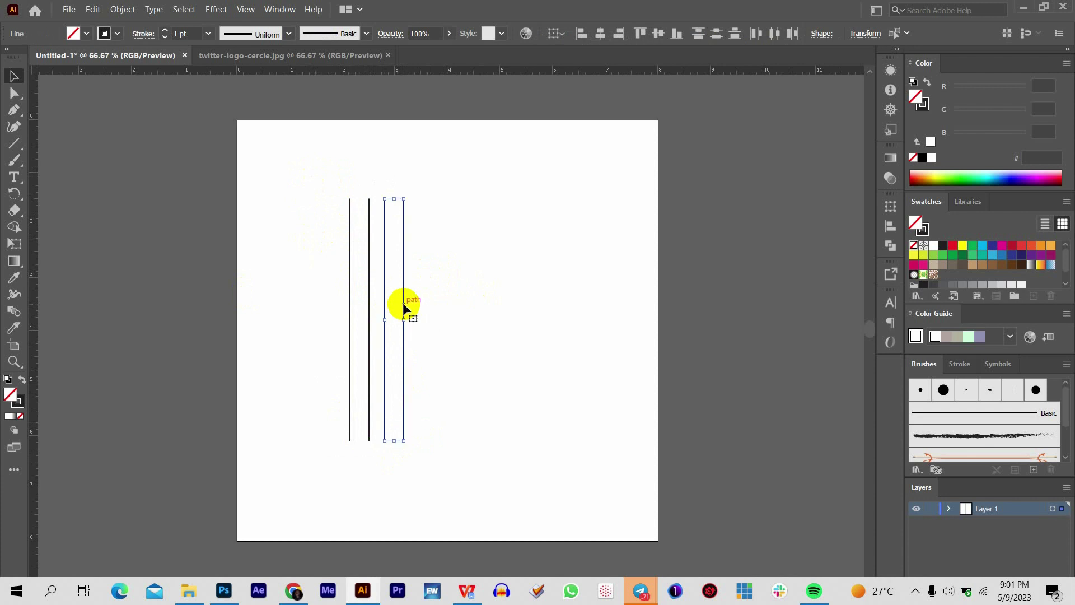
left_click(486, 292)
left_click_drag(303, 174, 427, 473)
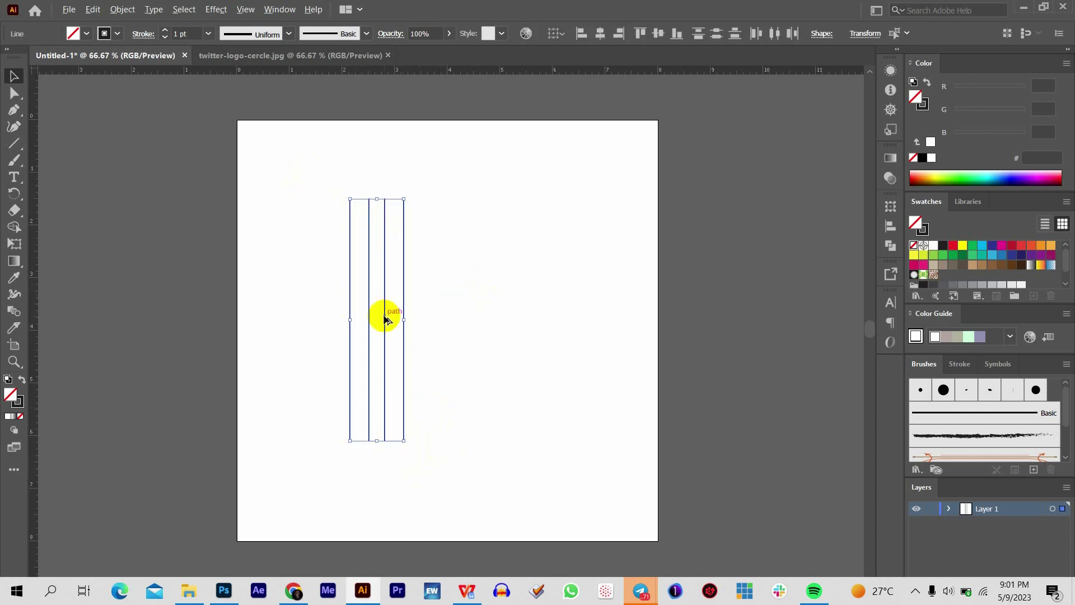
left_click_drag(385, 320, 461, 317)
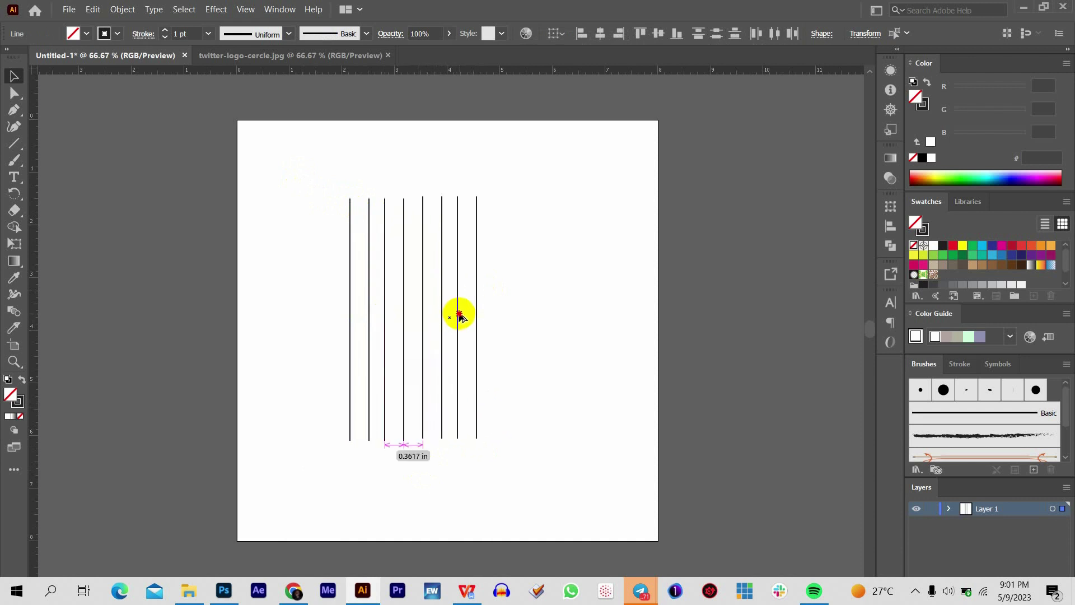
left_click_drag(460, 317, 458, 318)
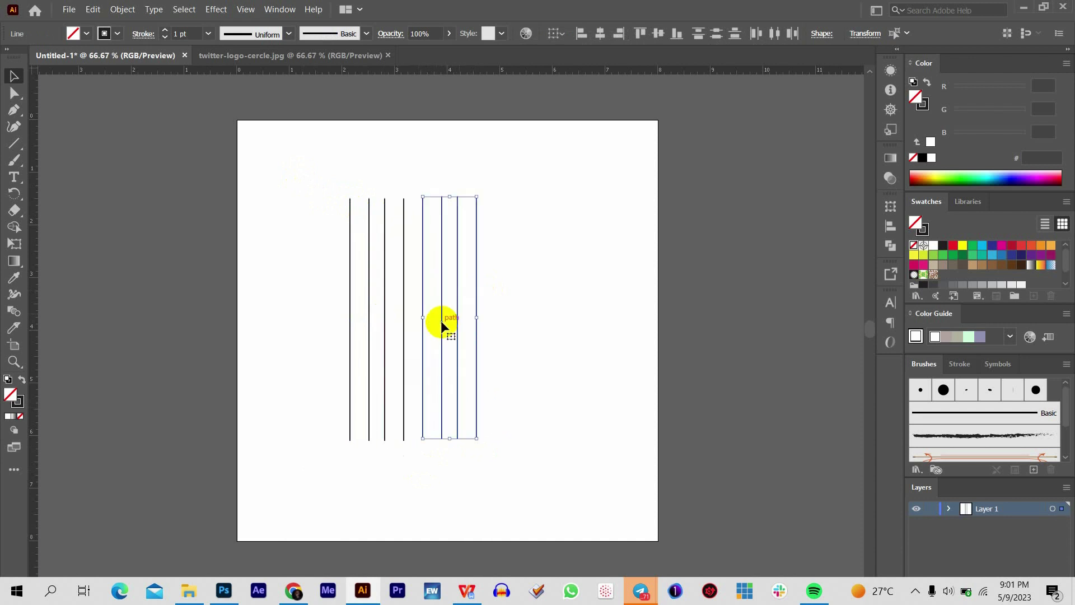
left_click(528, 320)
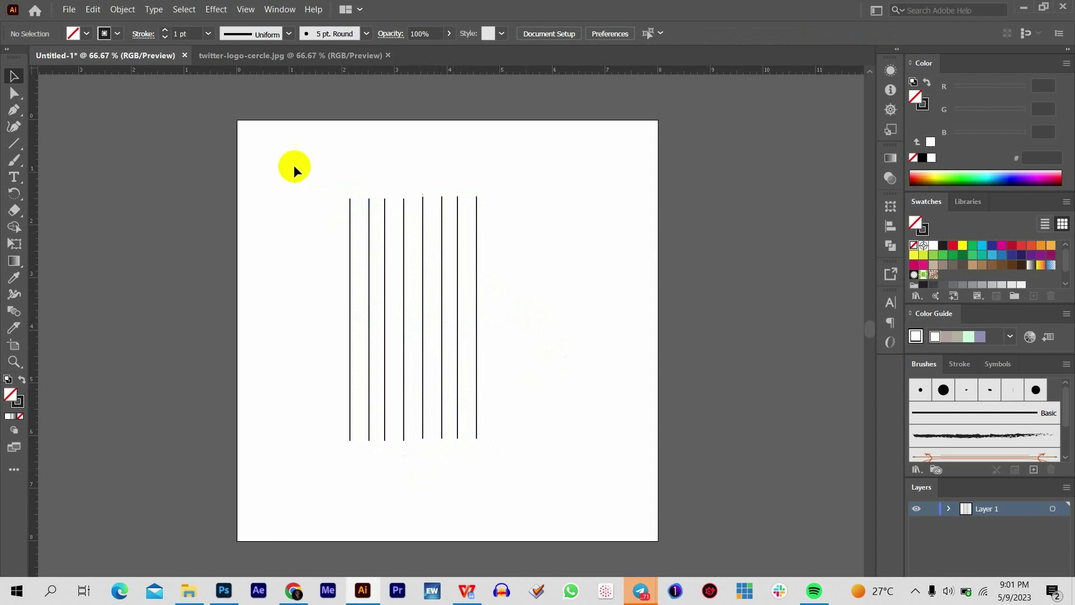
Space the eight lines evenly with Horizontal Distribute Right and align their tops.
left_click_drag(294, 165, 520, 468)
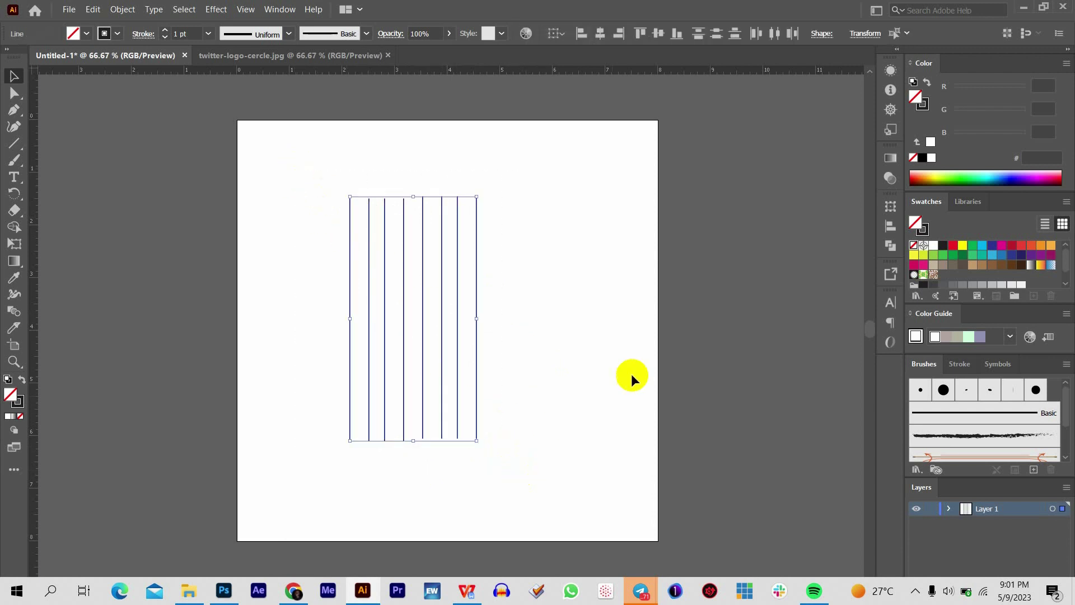
left_click(715, 34)
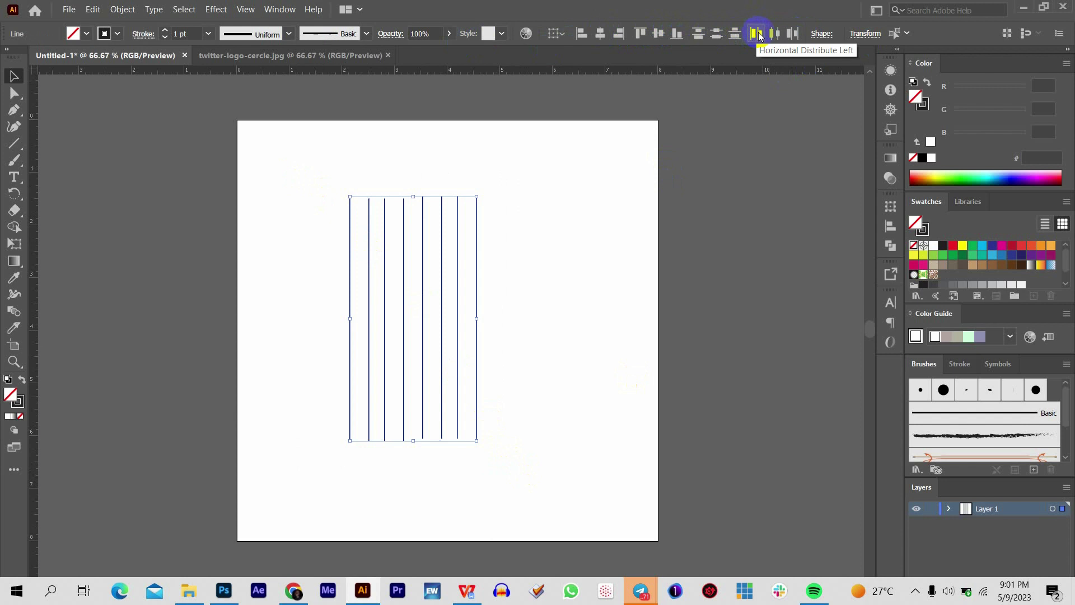
left_click(796, 35)
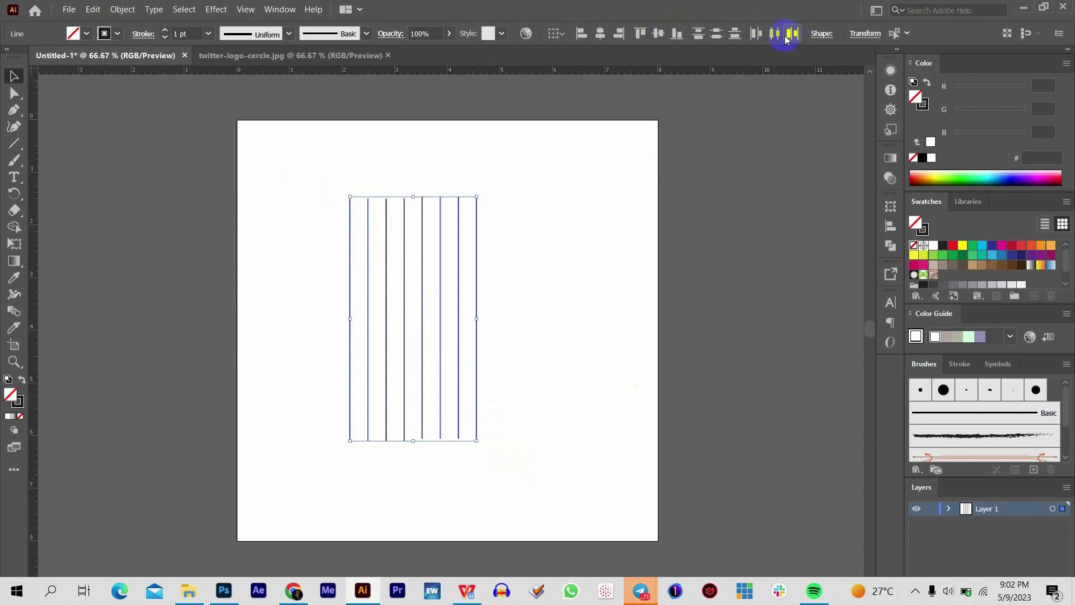
left_click(797, 34)
left_click(555, 304)
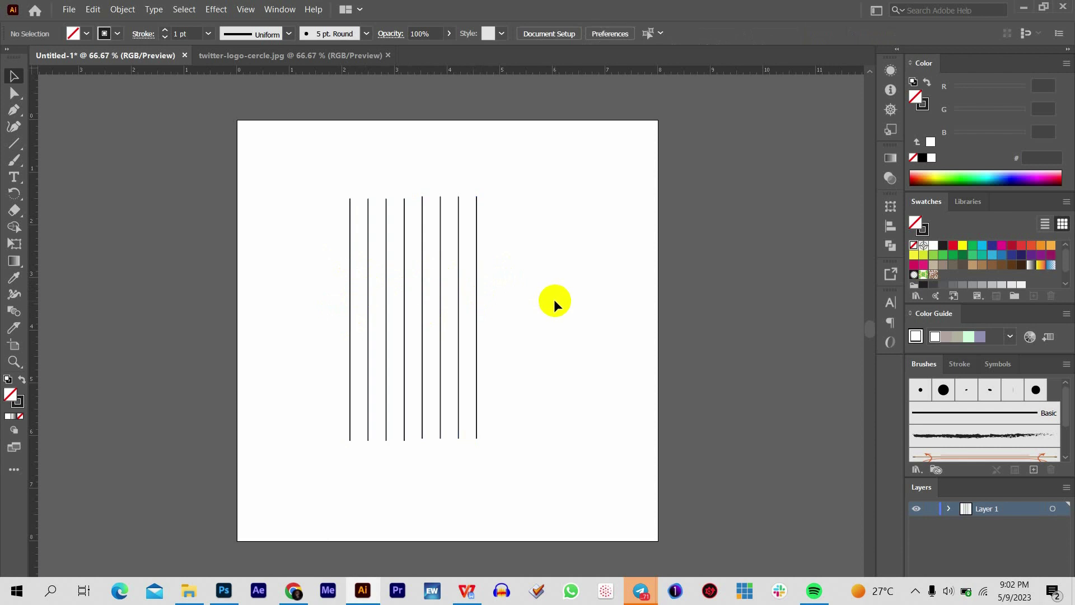
left_click_drag(535, 456, 290, 170)
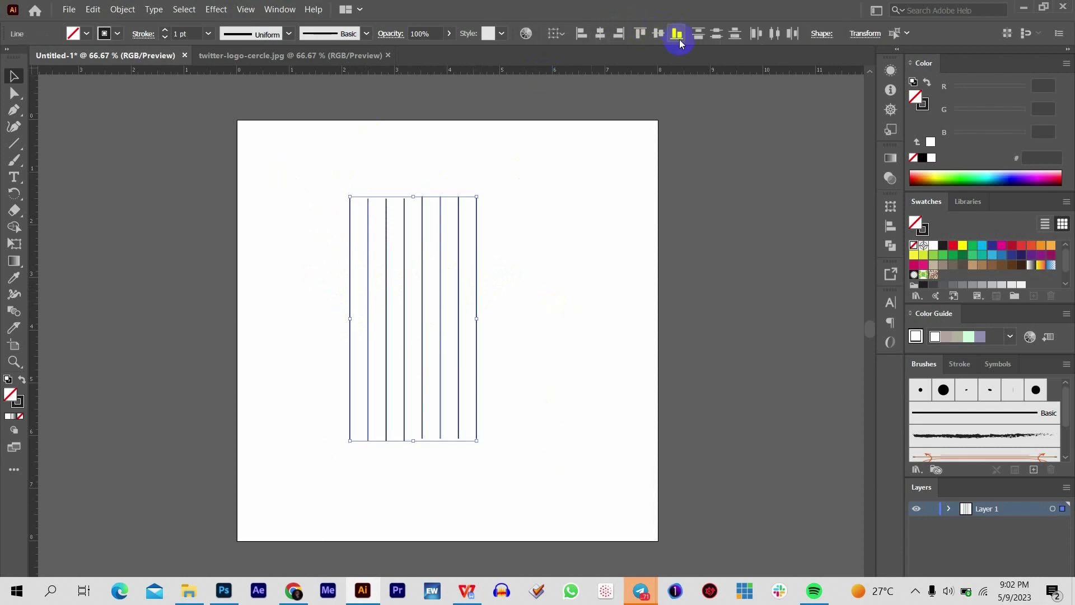
left_click(644, 34)
left_click(563, 235)
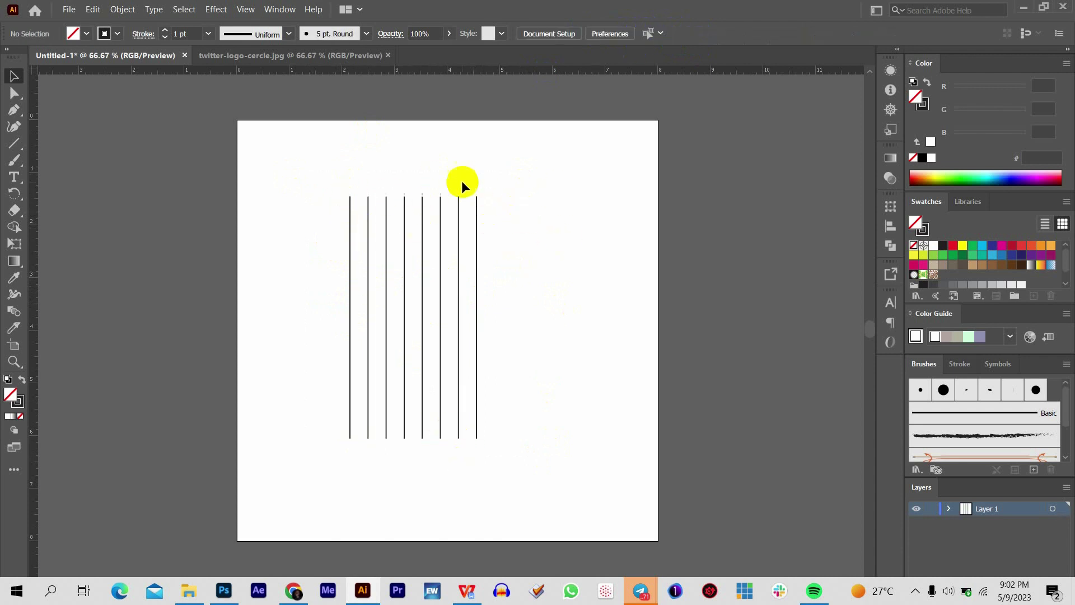
Group the eight lines with Ctrl+G, undoing a stray pasted copy and regrouping.
left_click_drag(552, 427, 259, 167)
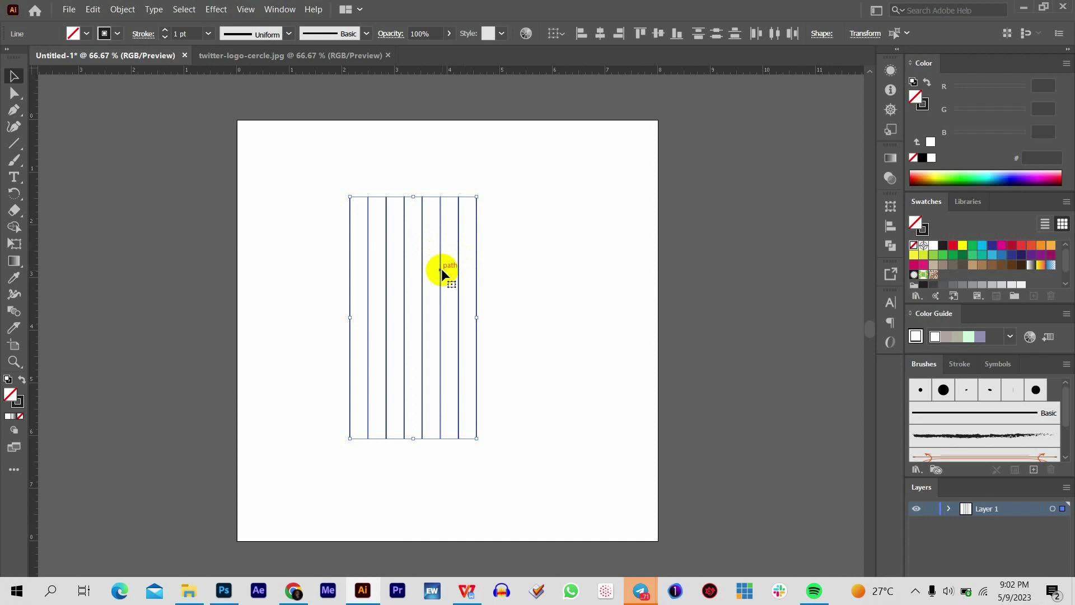
left_click(541, 266)
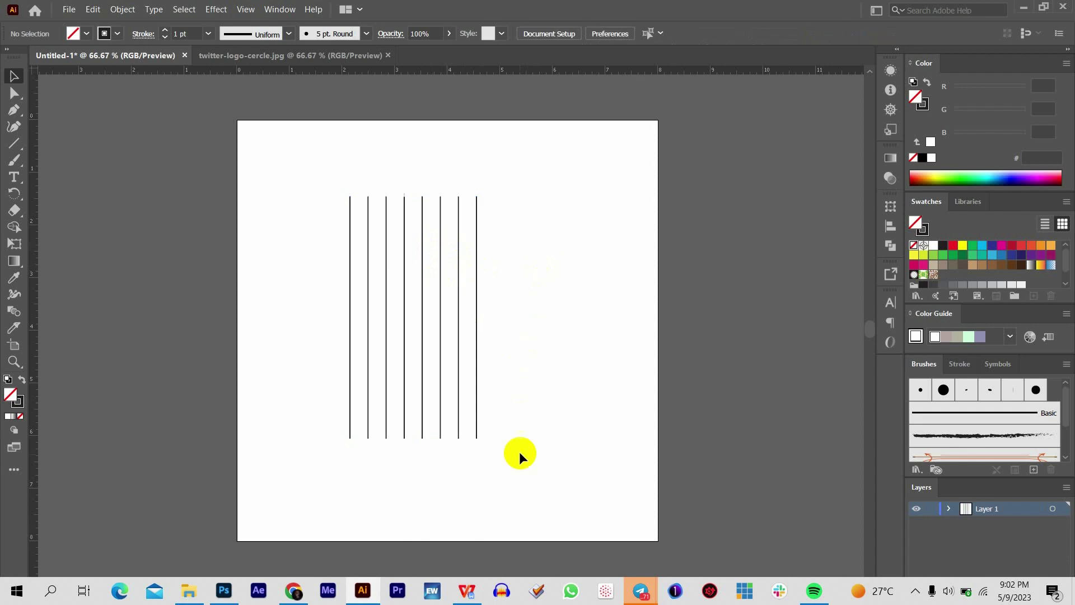
left_click_drag(515, 450, 295, 167)
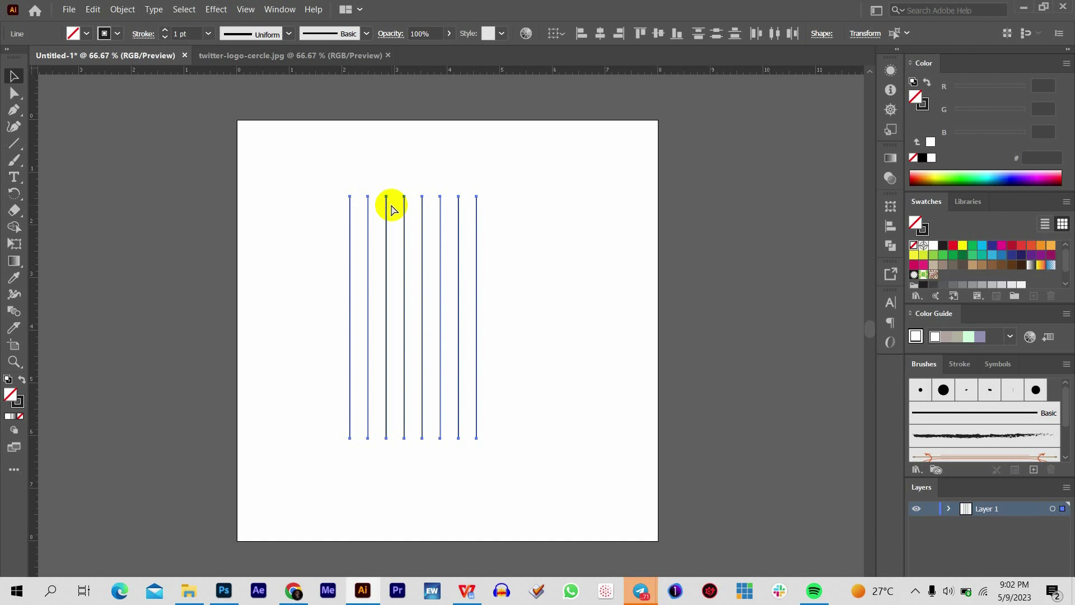
key("ctrl+g")
key("ctrl+c")
key("ctrl+v")
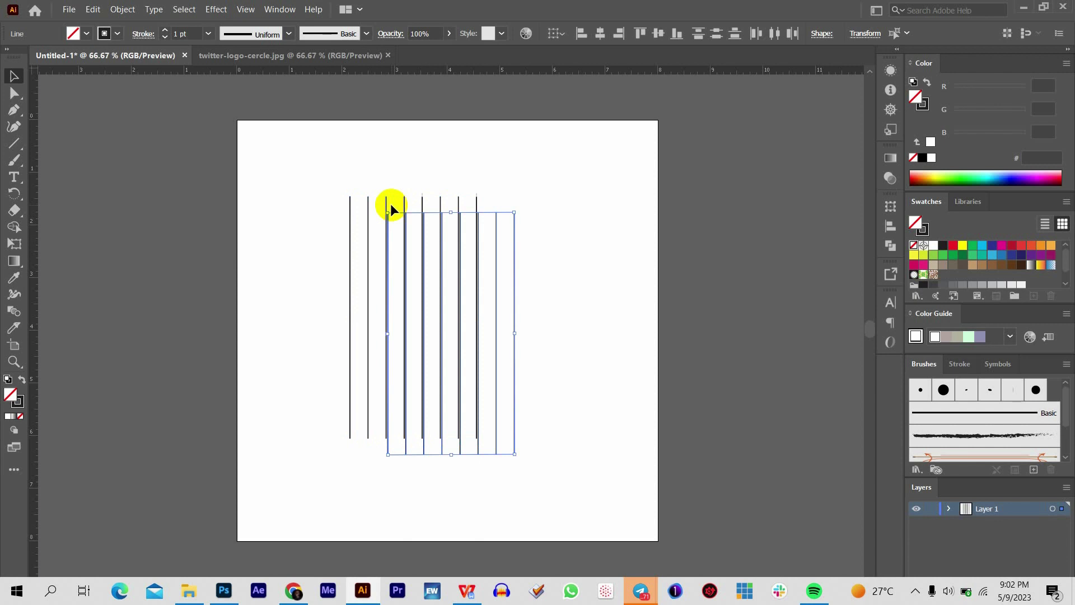
key("ctrl+shift+g")
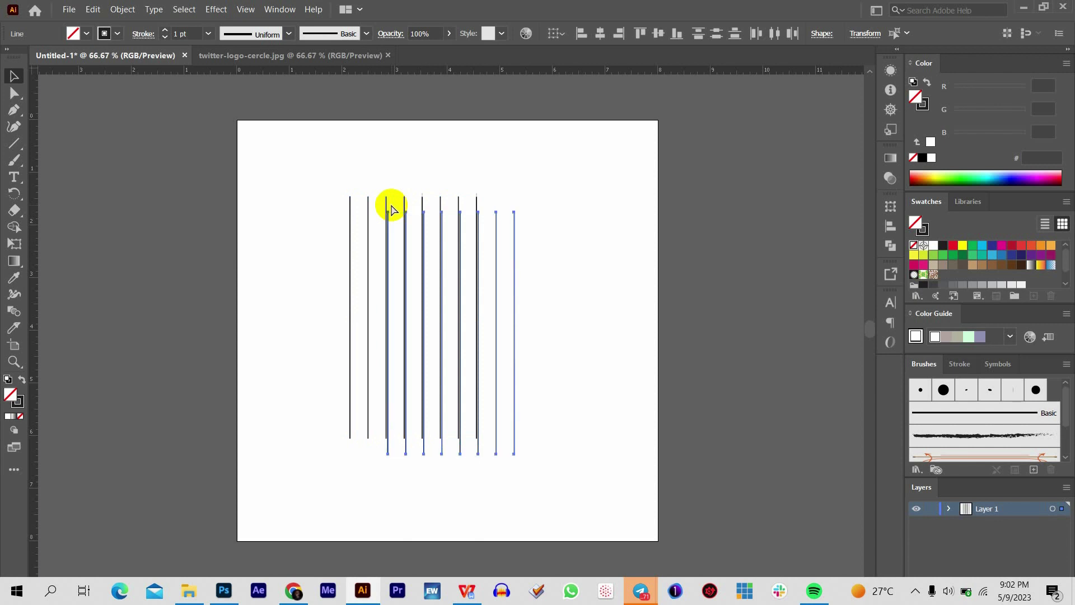
key("ctrl+z")
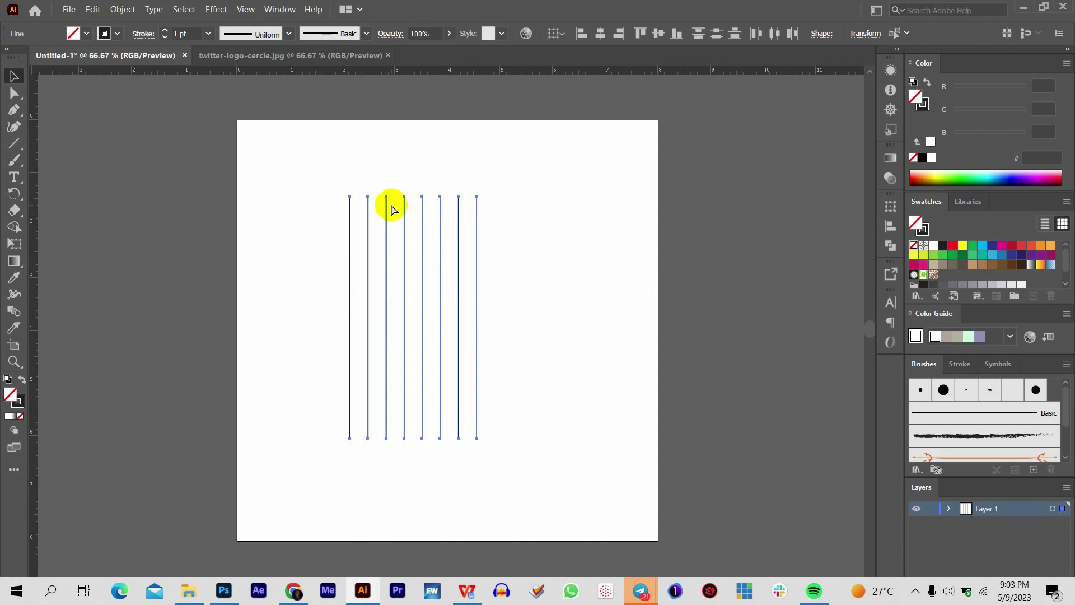
key("ctrl+g")
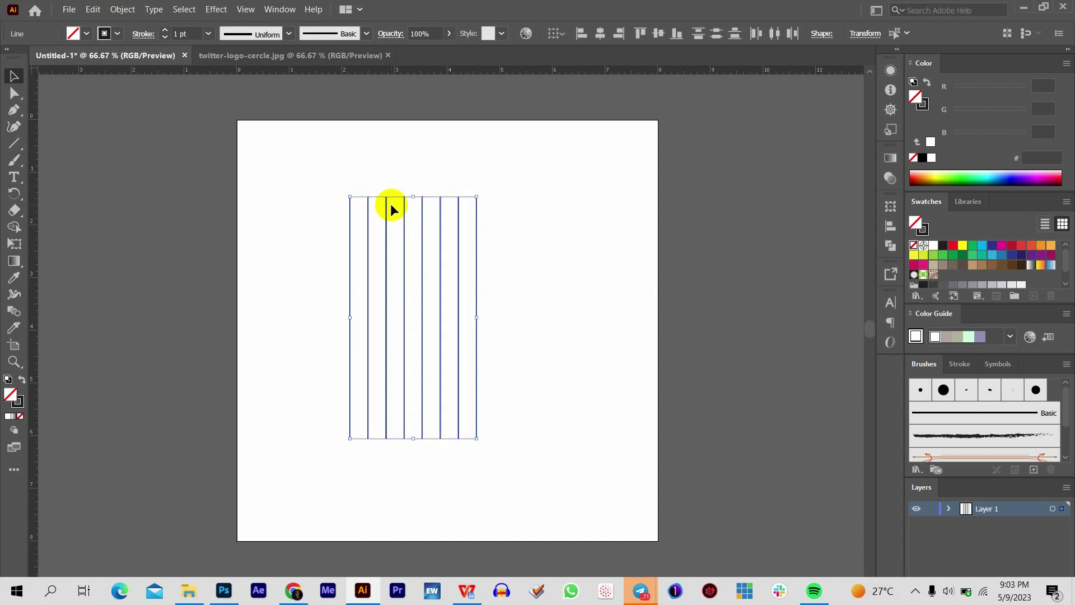
Alt-drag a corner handle to rotate a copy of the line group diagonally across the verticals.
left_click(440, 243)
left_click_drag(440, 243, 479, 259)
left_click_drag(480, 191, 562, 240)
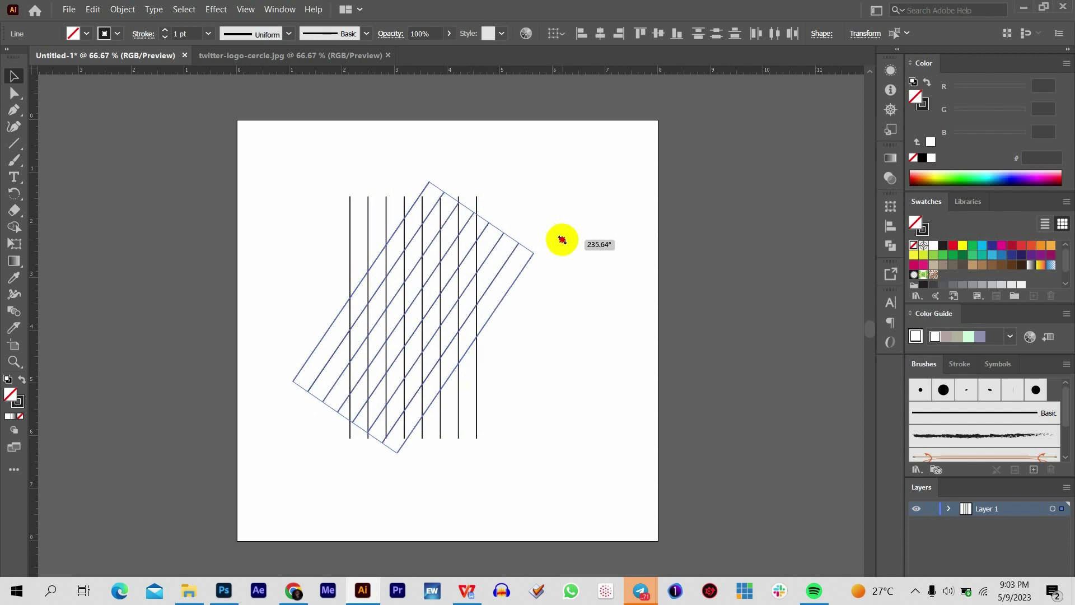
left_click_drag(562, 239, 622, 249)
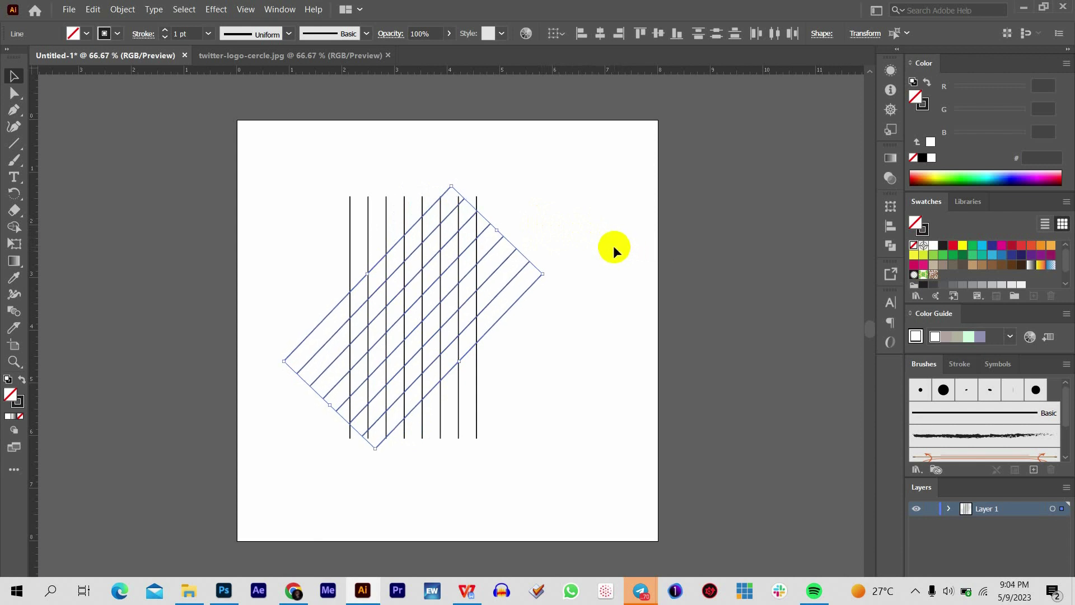
left_click(572, 238)
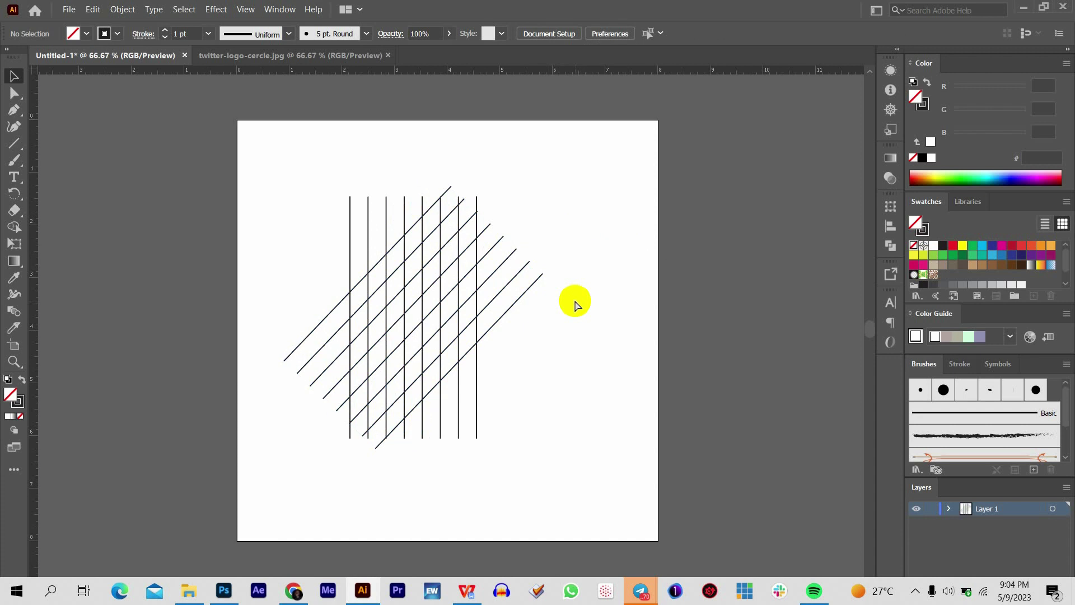
Alt-drag a duplicate of the crossed line grid off the artboard's left side, then zoom to 66.67%.
key("ctrl+plus")
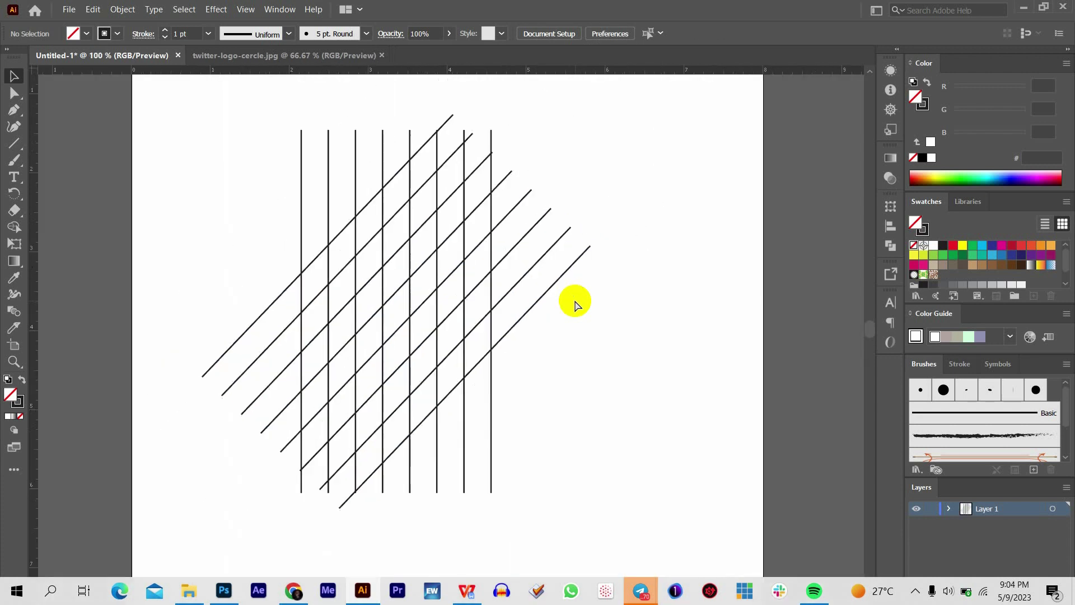
key("ctrl+minus")
key("ctrl+minus")
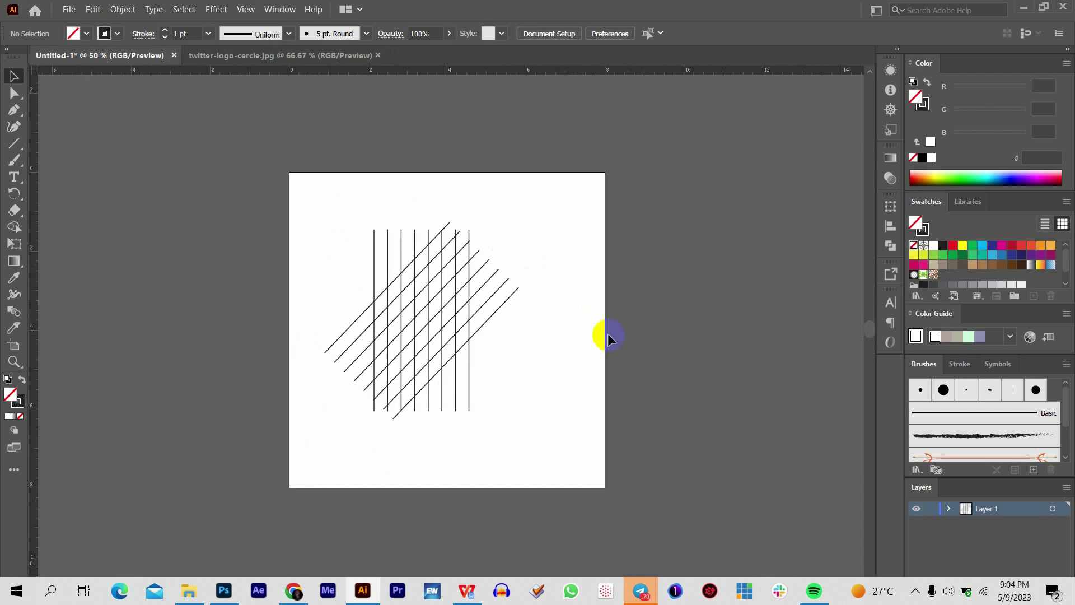
left_click_drag(533, 420, 301, 204)
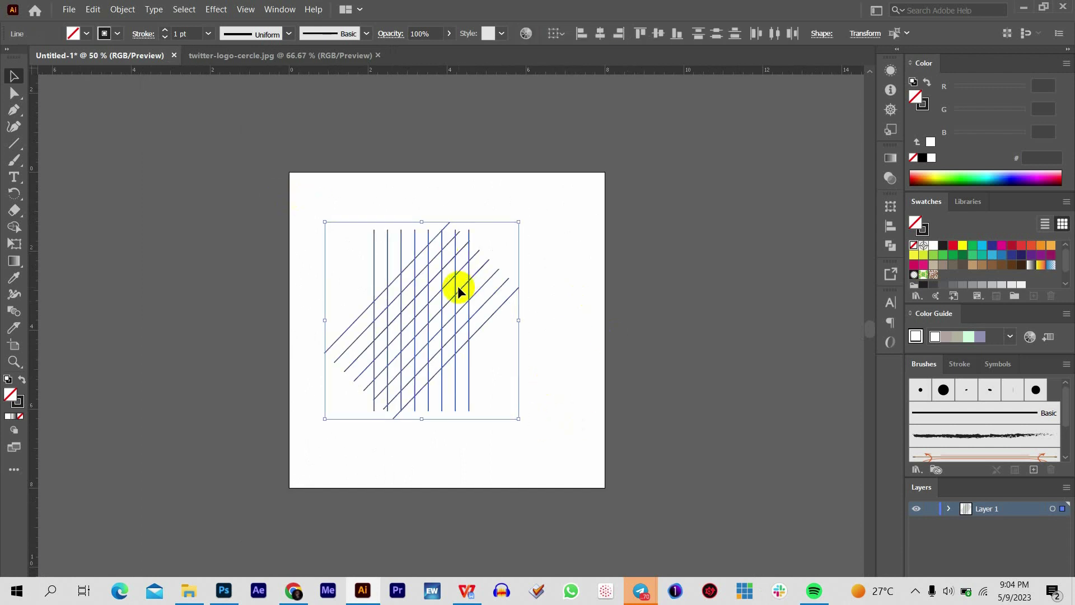
left_click(643, 399)
left_click_drag(616, 462, 335, 234)
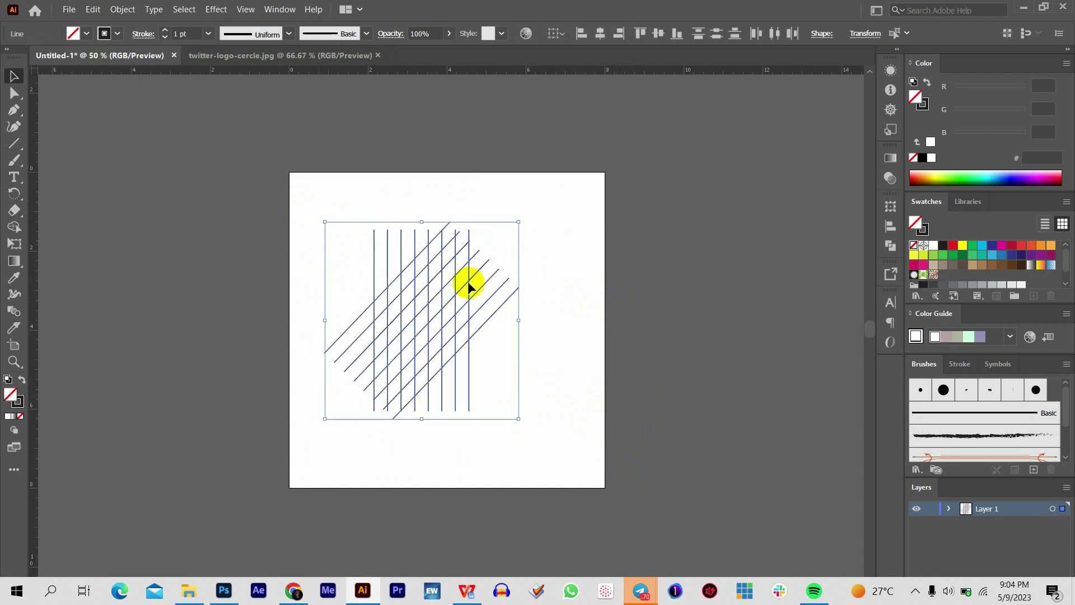
scroll(446, 302, "left", 3)
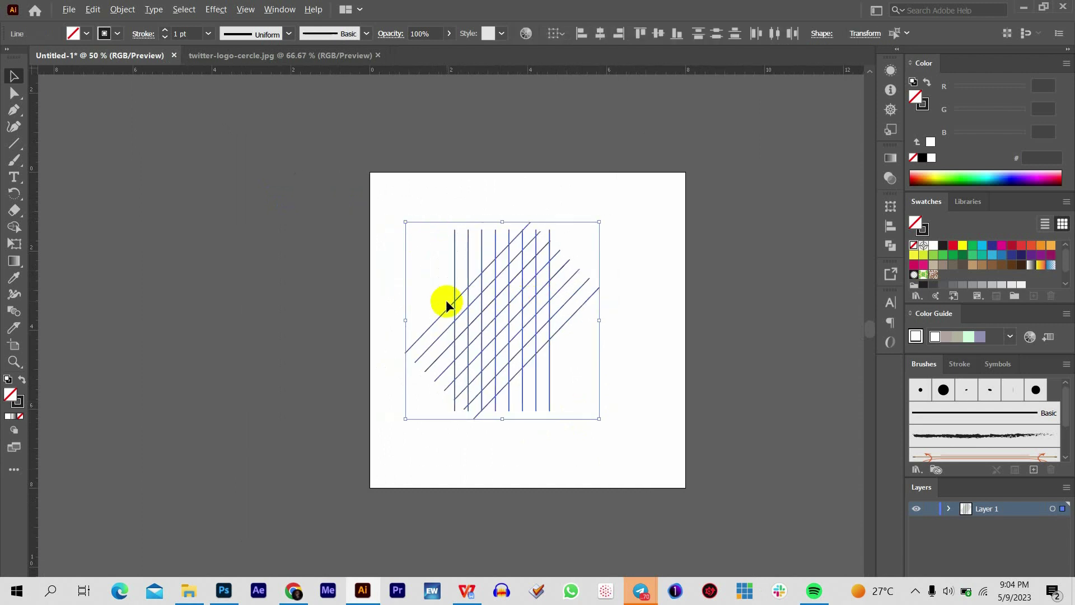
left_click_drag(529, 303, 134, 303)
left_click(741, 360)
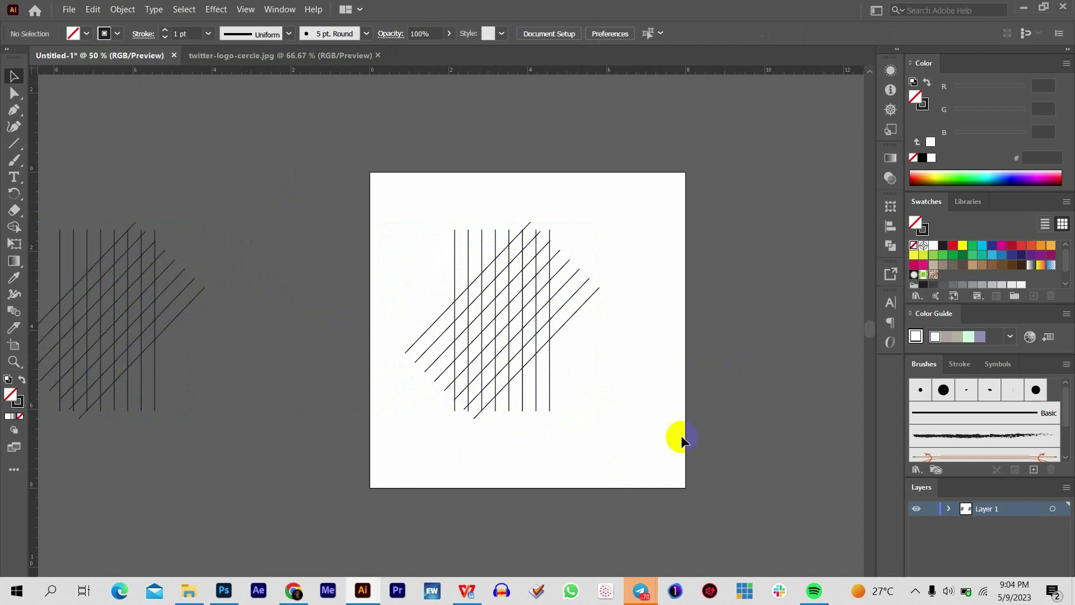
left_click_drag(686, 459, 367, 177)
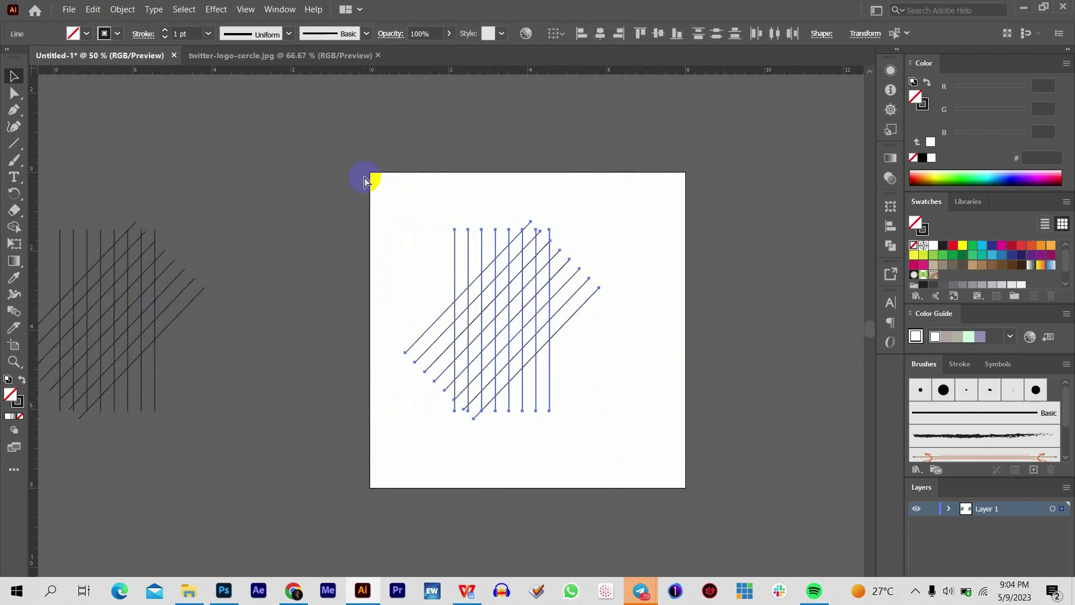
key("ctrl+equal")
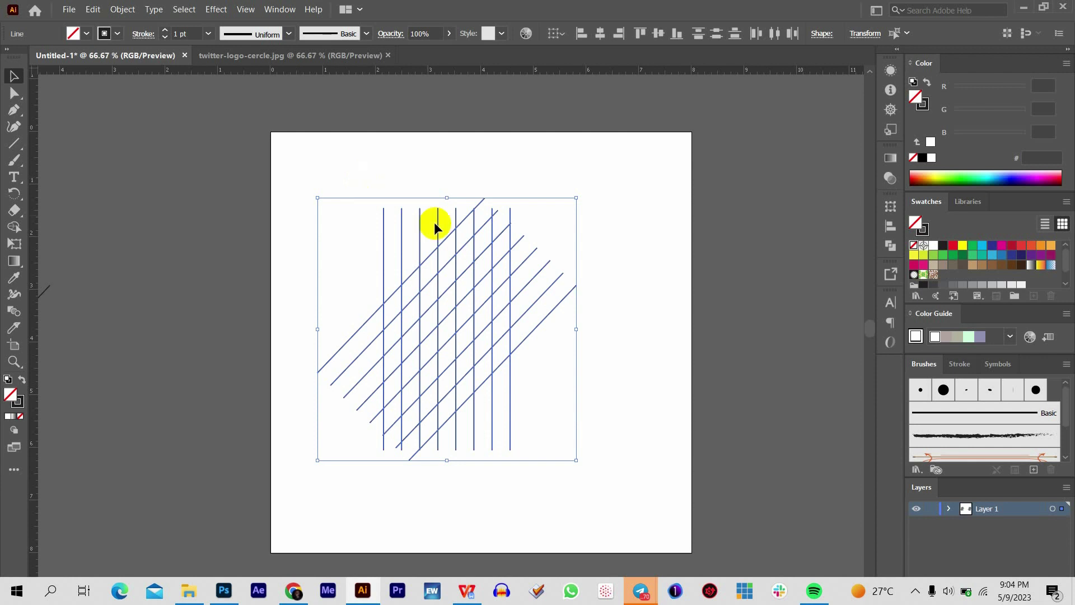
left_click(598, 262)
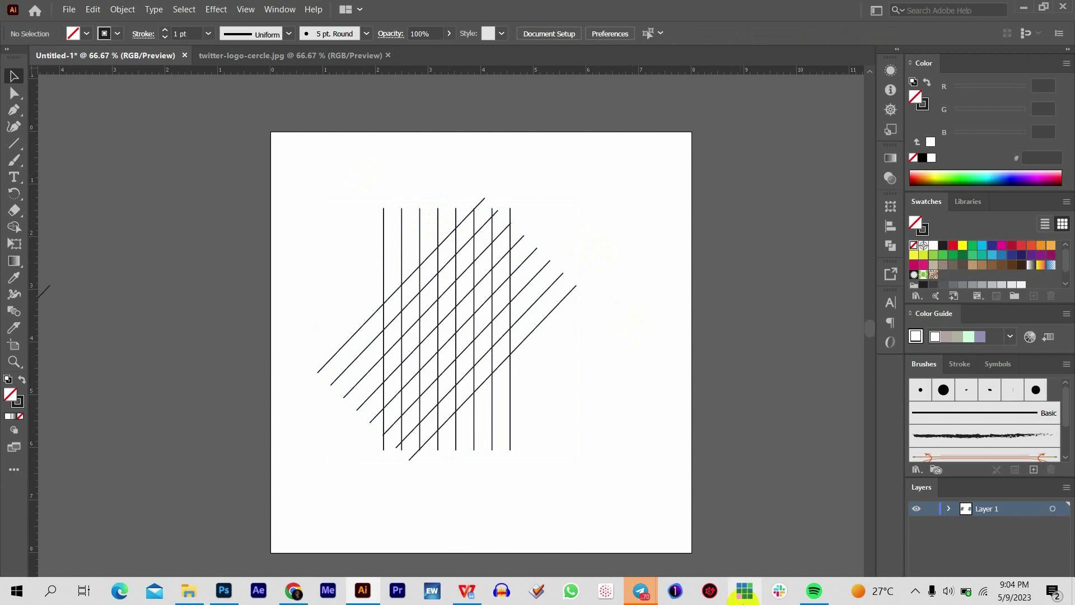
mouse_move(648, 596)
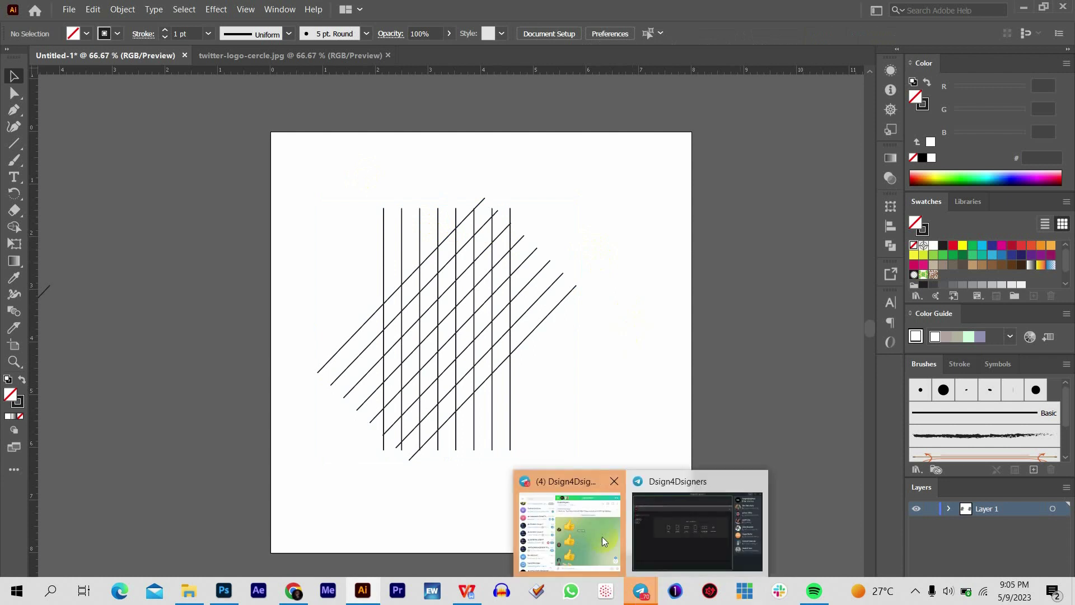
left_click(660, 539)
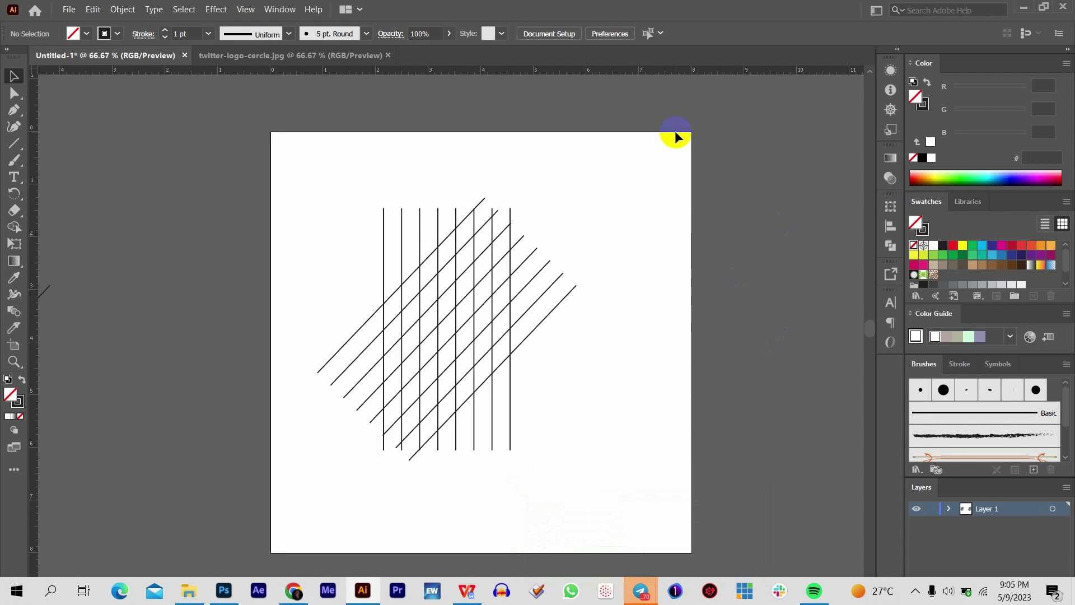
mouse_move(654, 593)
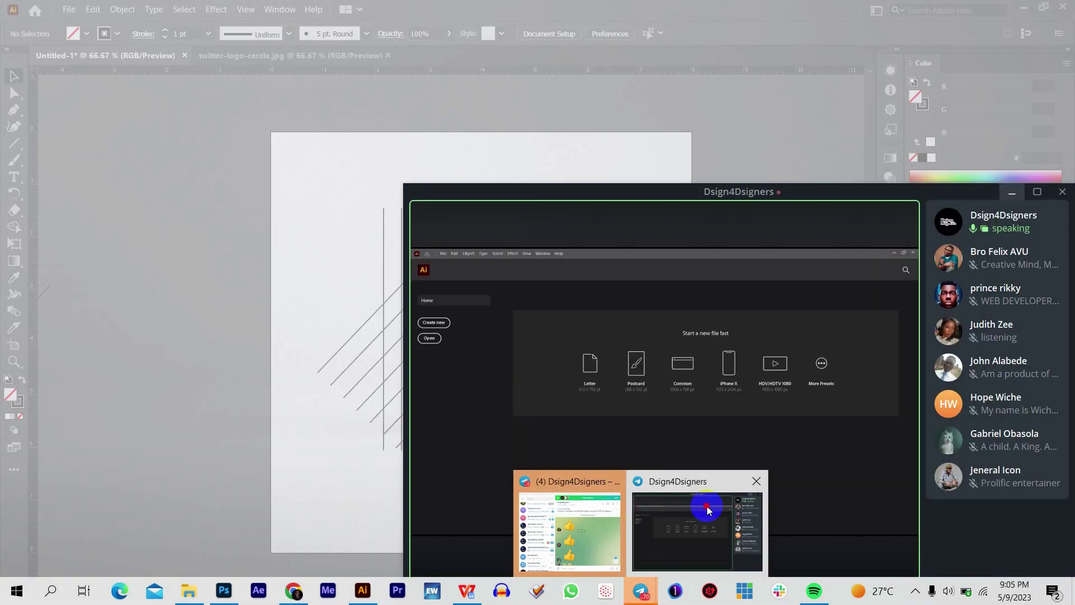
left_click(727, 511)
left_click(739, 145)
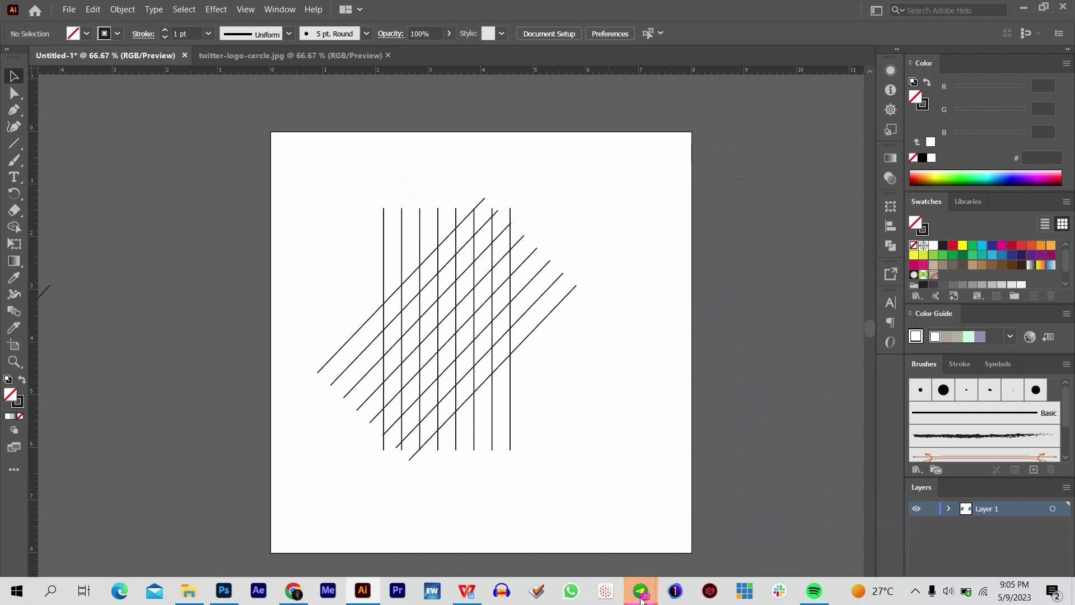
mouse_move(642, 598)
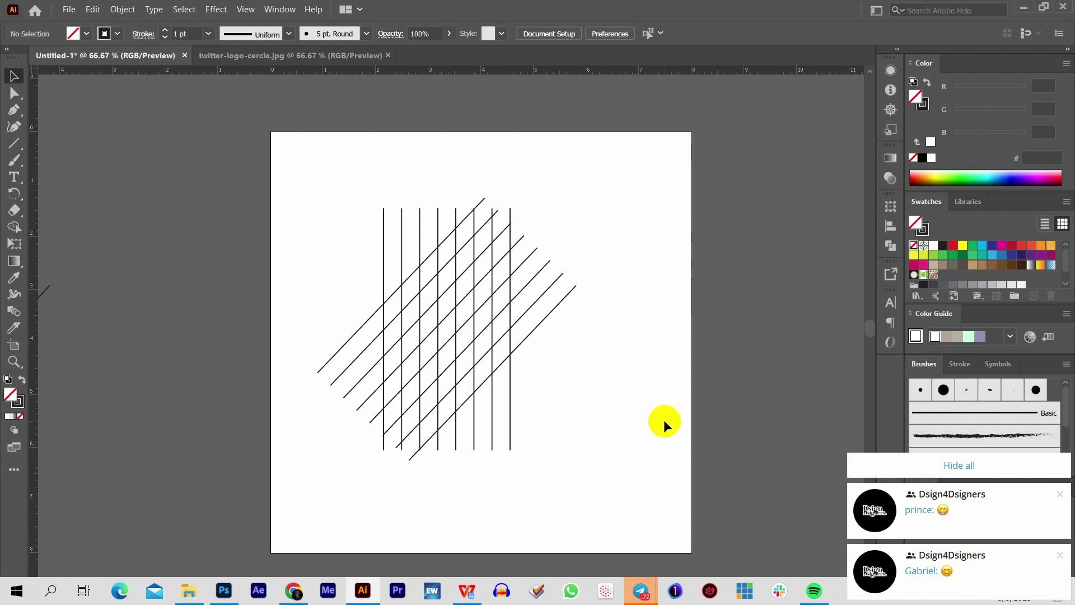
left_click(916, 470)
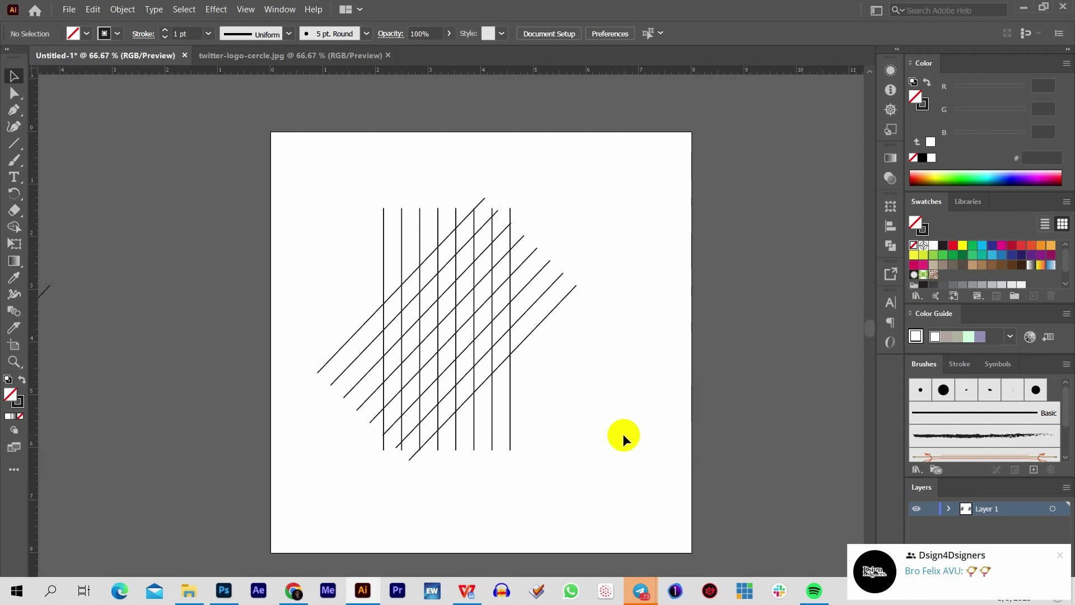
left_click(1062, 557)
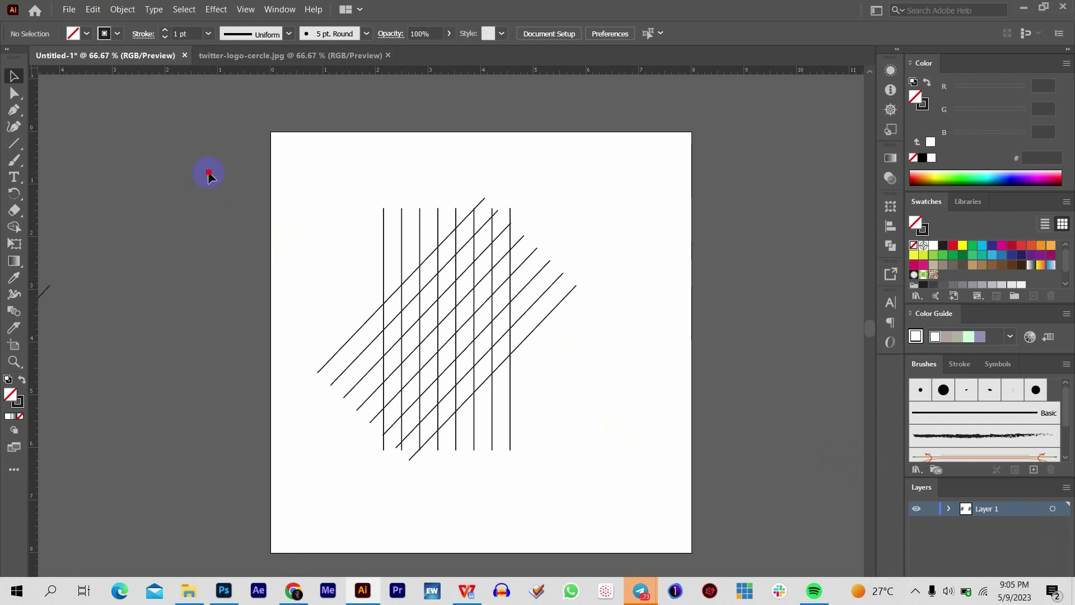
left_click_drag(208, 173, 244, 236)
Marquee-select all eight vertical and eight diagonal lines on the artboard.
left_click_drag(237, 176, 528, 312)
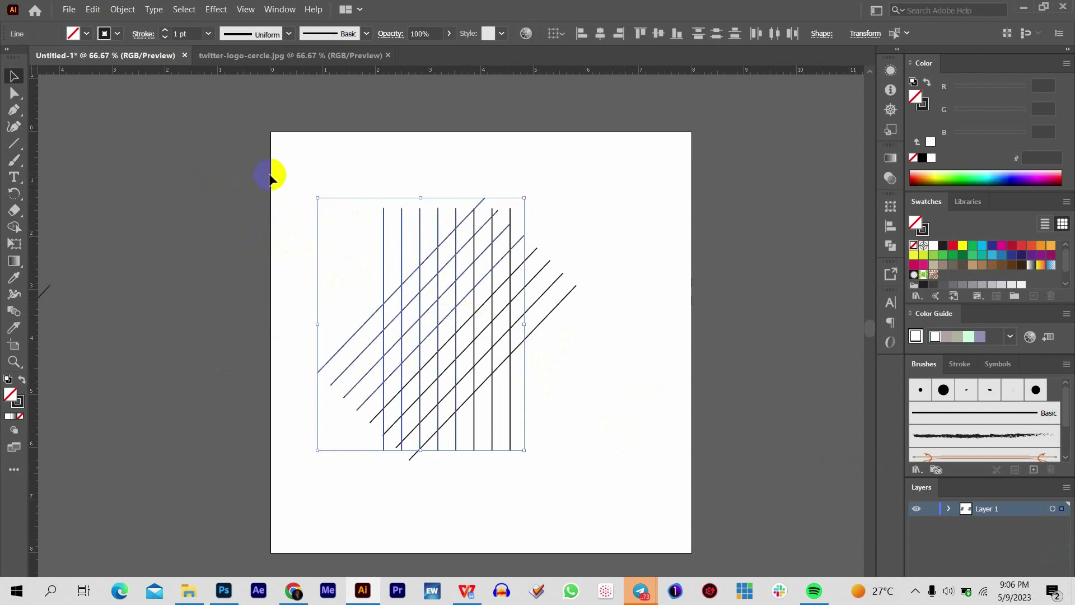
left_click(349, 179)
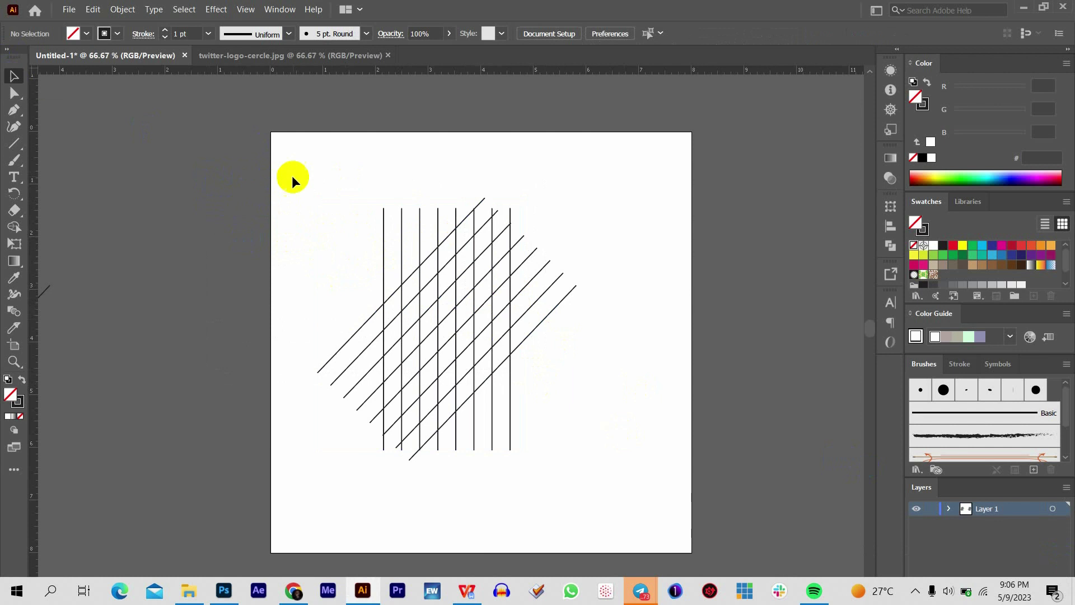
mouse_move(236, 164)
left_mouse_down()
mouse_move(420, 280)
mouse_move(556, 389)
mouse_move(630, 472)
mouse_move(717, 522)
left_mouse_up()
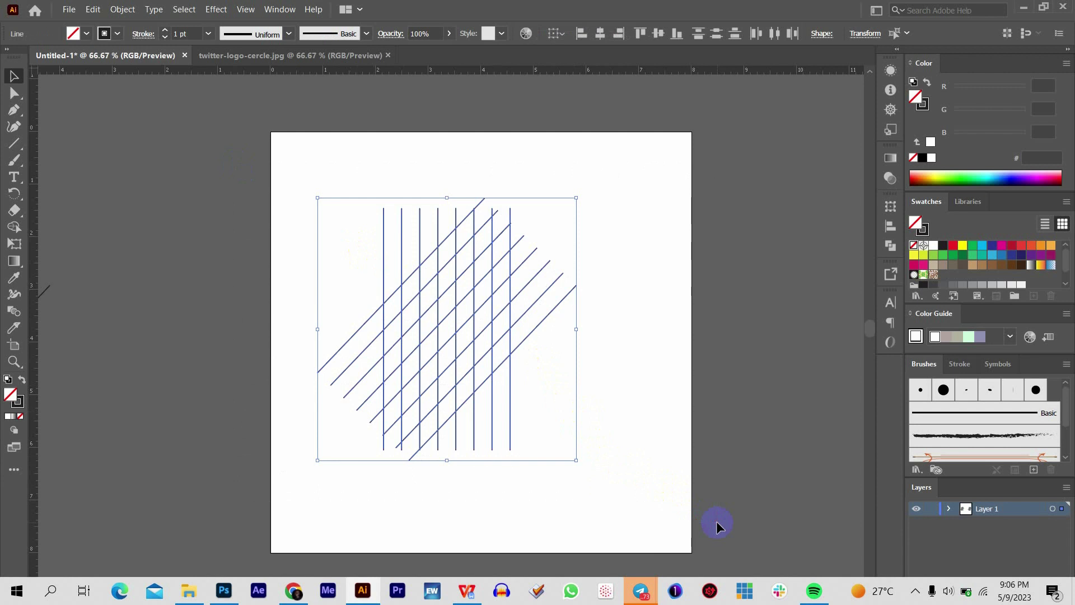
Select all grid lines, then Shape Builder-merge the cells down one column and its top cells.
left_click(14, 227)
left_click(14, 229)
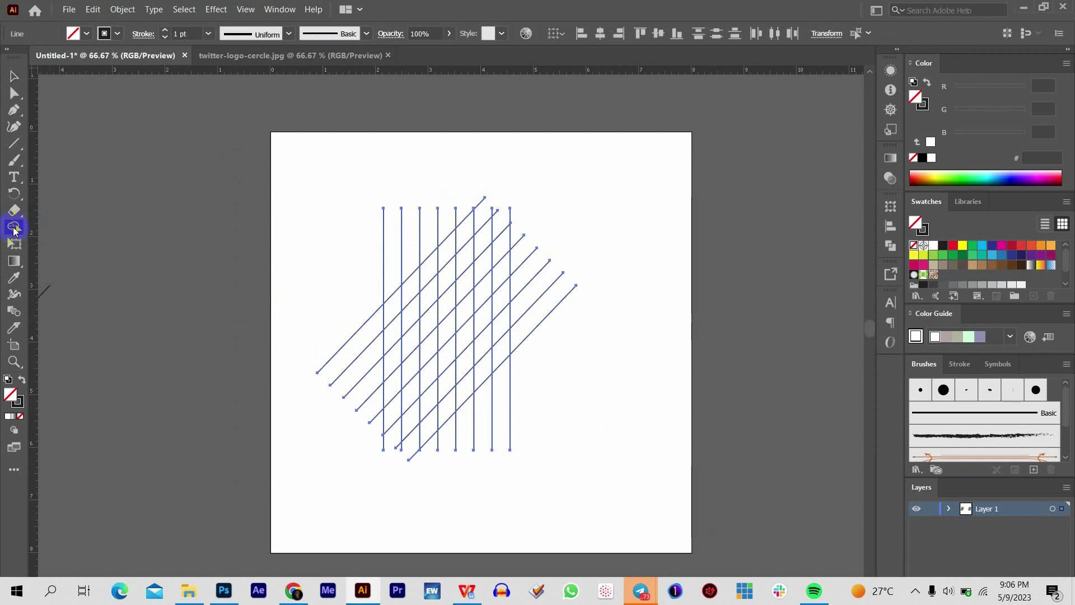
key("ctrl+a")
key("ctrl+equal")
key("ctrl+equal")
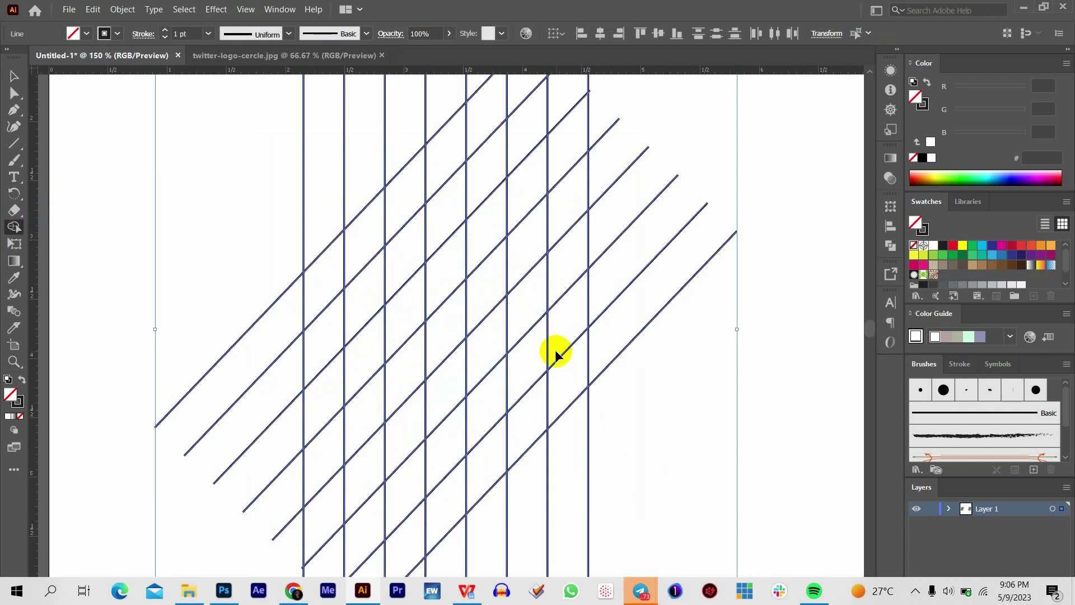
key("ctrl+minus")
key("ctrl+minus")
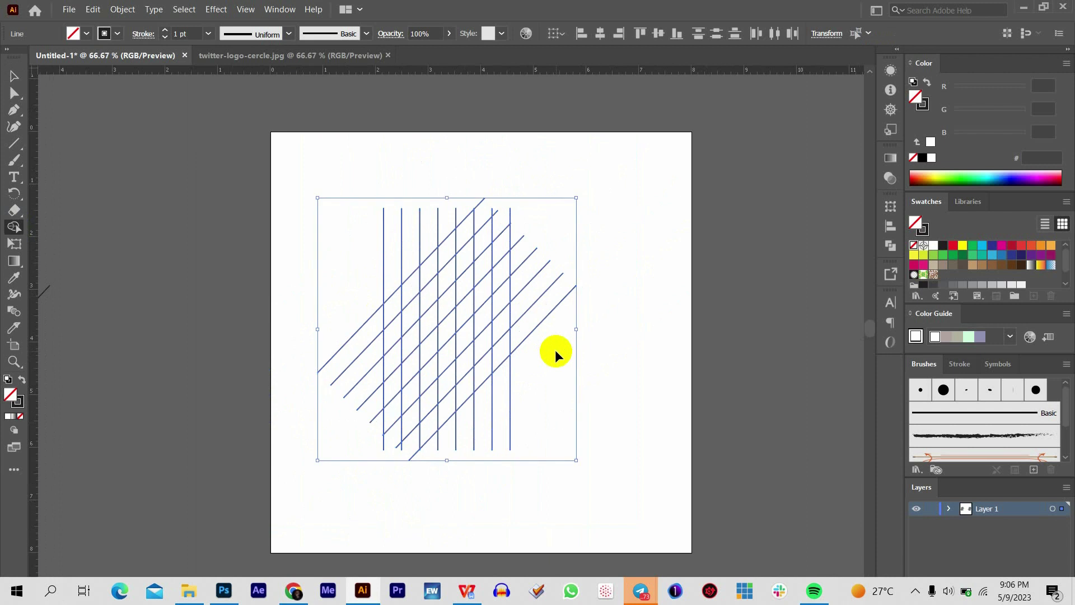
key("ctrl+equal")
key("ctrl+minus")
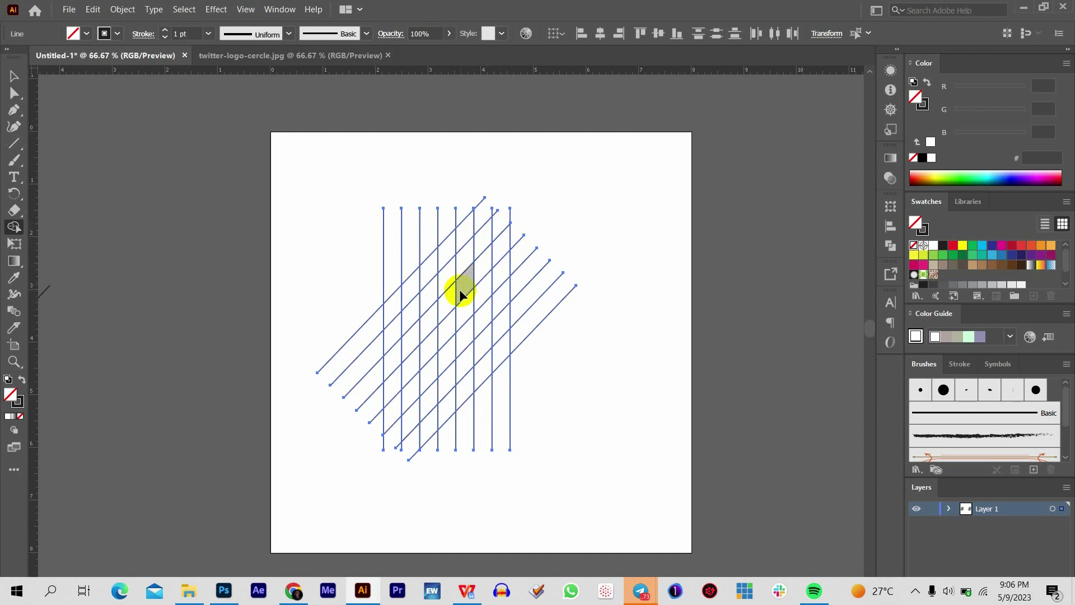
key("ctrl+equal")
key("ctrl+equal")
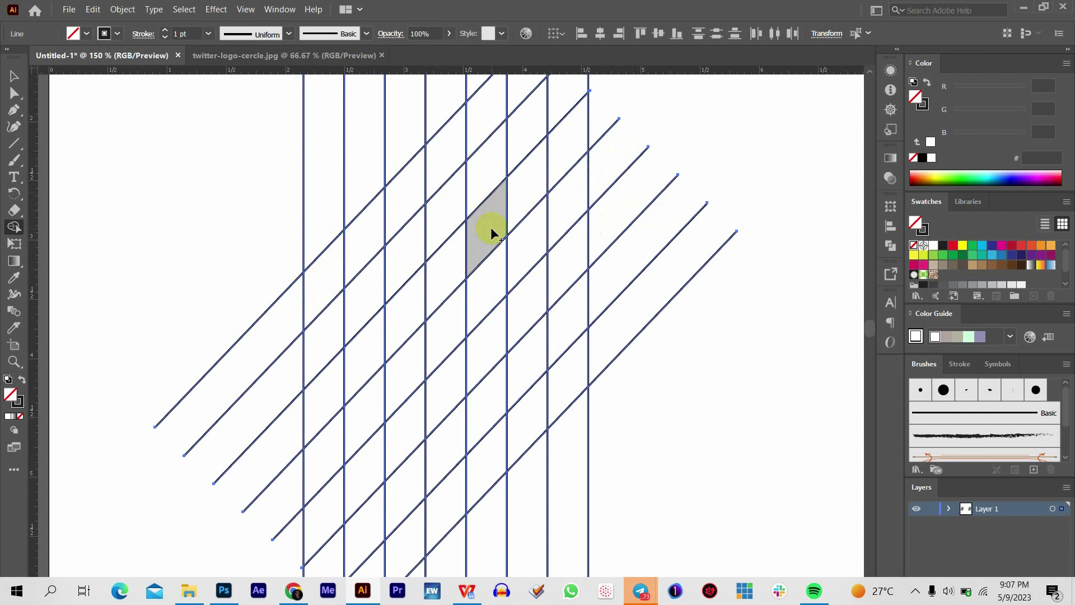
left_click_drag(491, 234, 489, 310)
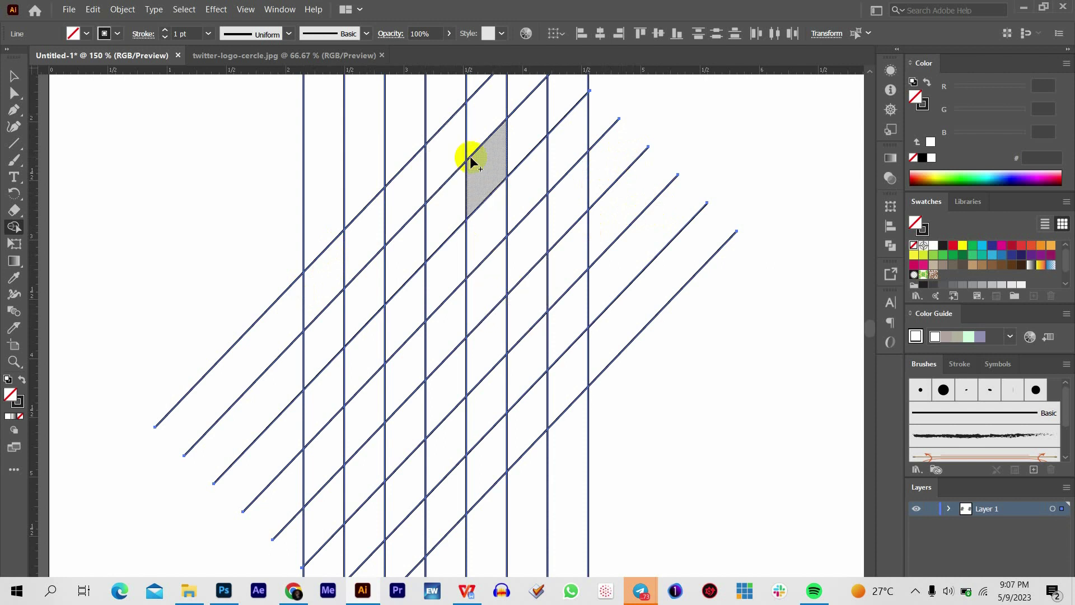
mouse_move(471, 161)
left_mouse_down()
mouse_move(433, 167)
mouse_move(474, 152)
left_mouse_up()
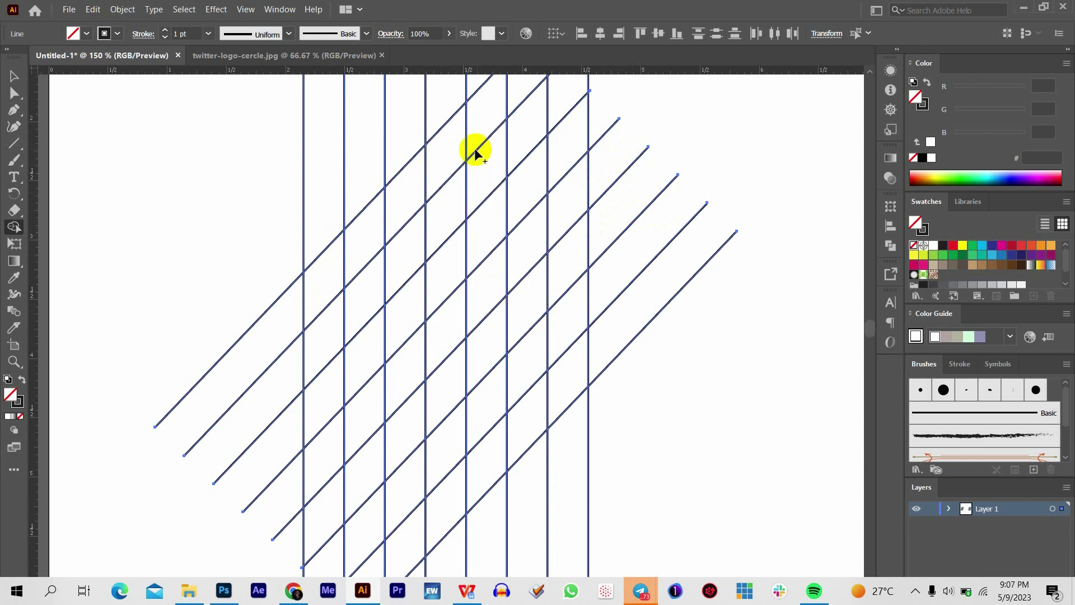
key("ctrl+minus")
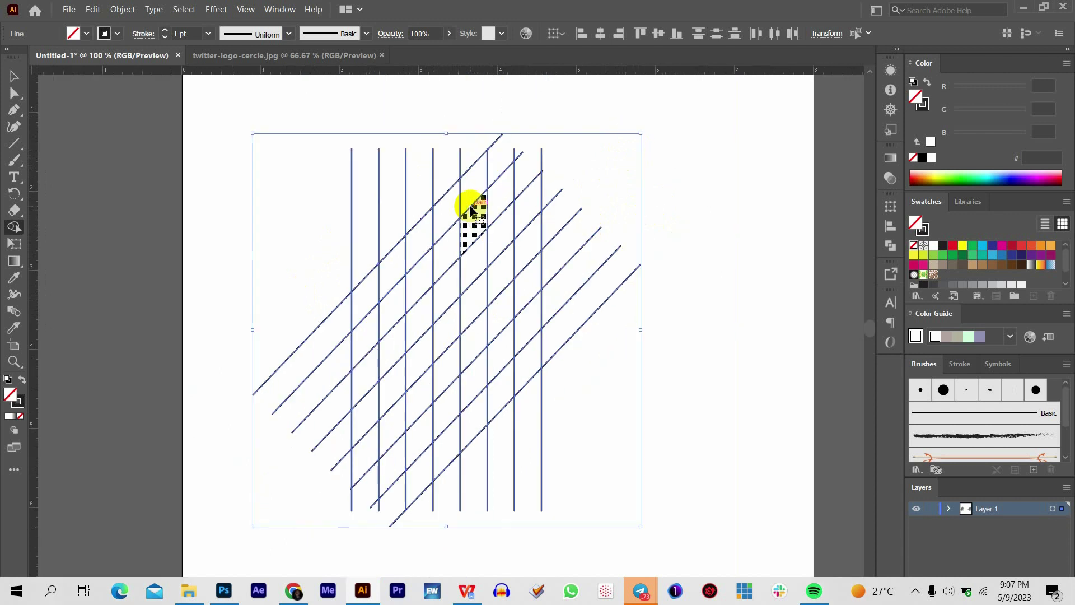
left_click(470, 210)
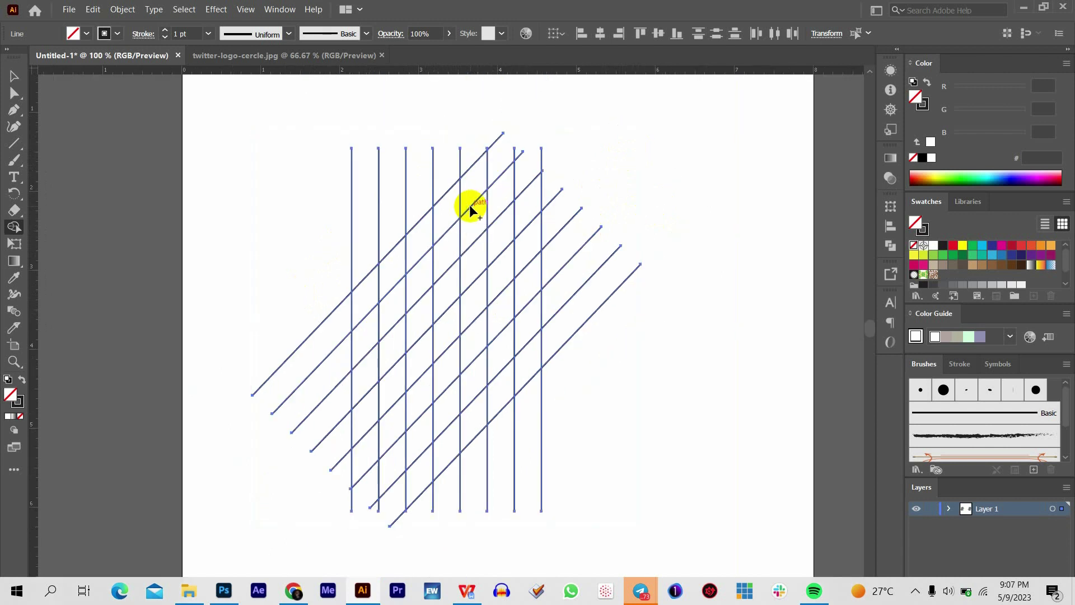
left_click(476, 220)
key("ctrl+a")
key("ctrl+equal")
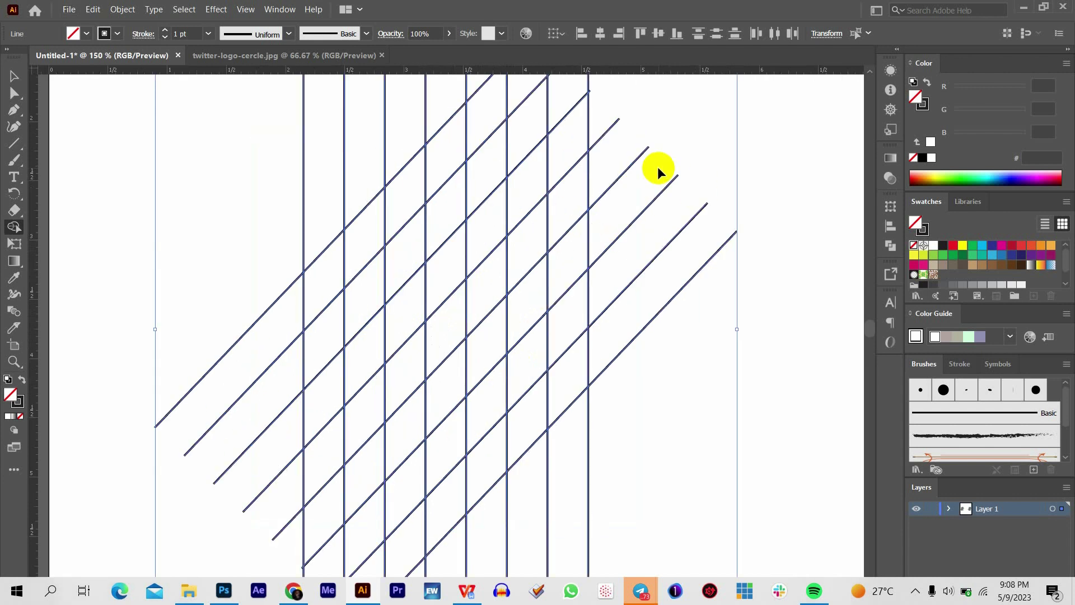
key("ctrl+minus")
key("ctrl+equal")
key("ctrl+minus")
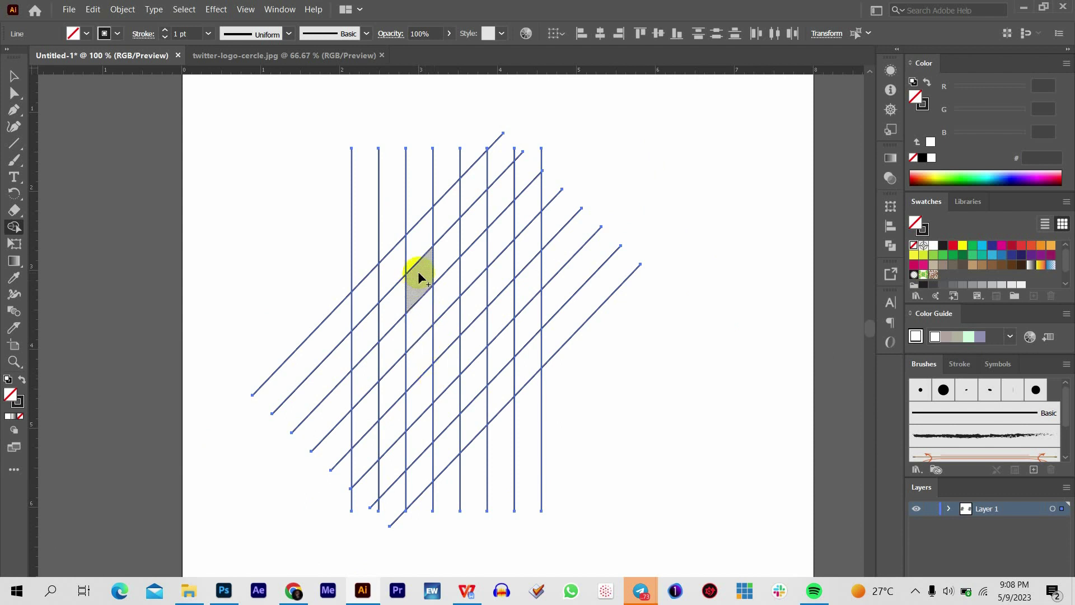
key("alt")
Trace the upper, lower and left diagonal cells into one letter-'a' path, then cut the frame region.
mouse_move(420, 278)
left_mouse_down()
mouse_move(478, 218)
mouse_move(475, 348)
left_mouse_up()
mouse_move(475, 350)
left_mouse_down()
mouse_move(473, 377)
mouse_move(430, 426)
left_mouse_up()
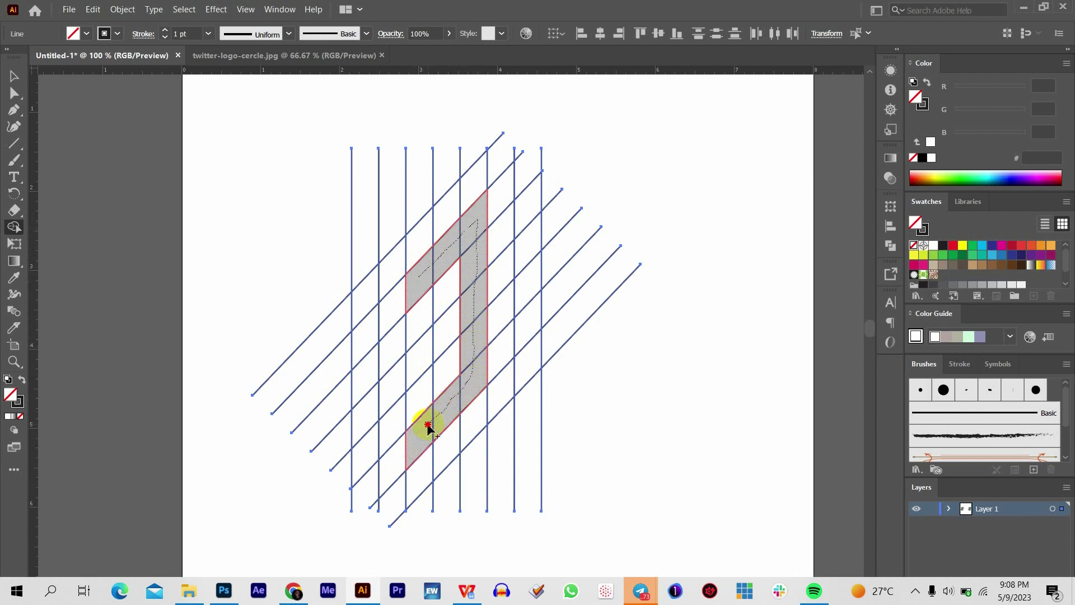
left_click_drag(429, 426, 418, 372)
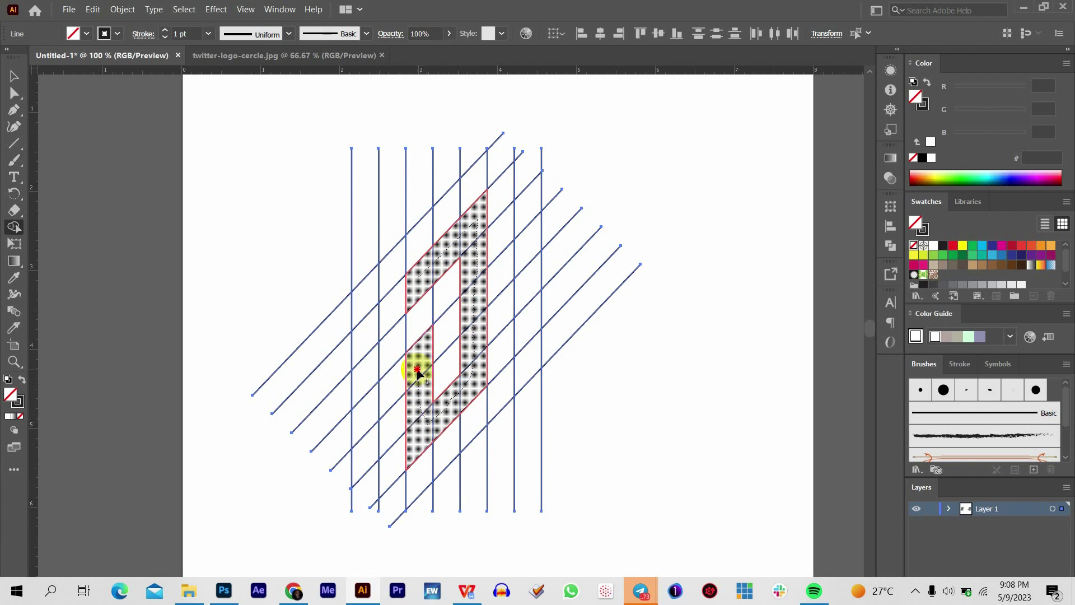
left_click_drag(417, 372, 416, 371)
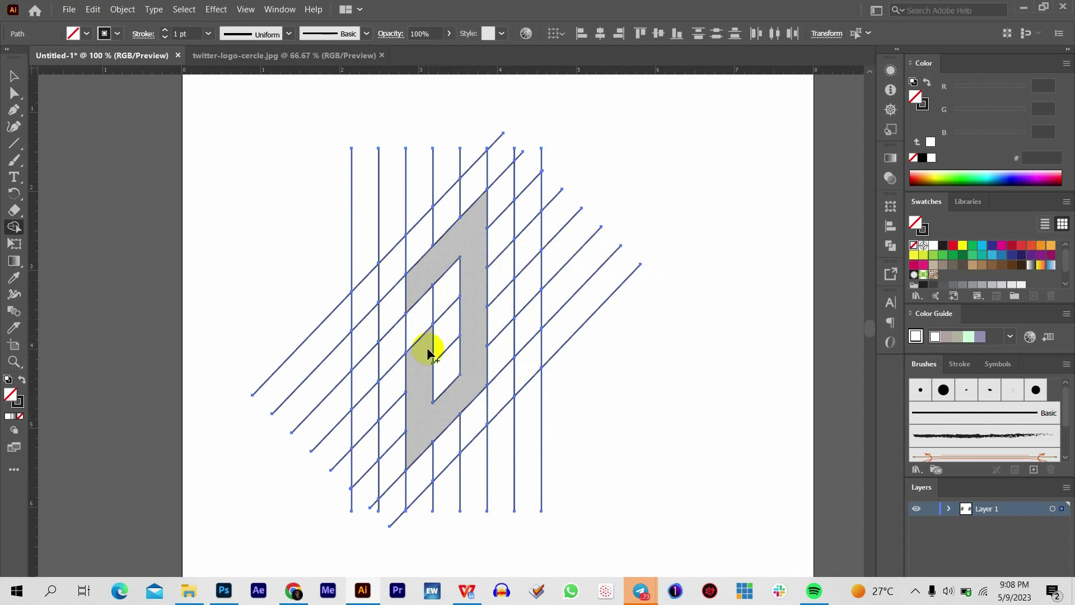
left_click_drag(429, 353, 446, 330)
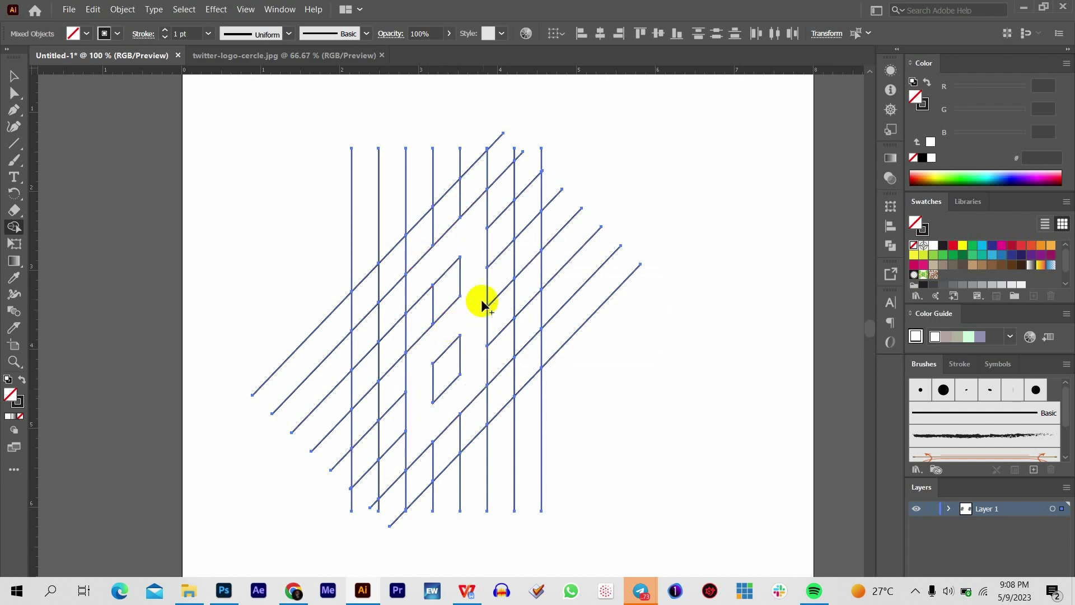
Select all objects, set a fill colour in the Color Picker, then deselect.
left_click(441, 253, "alt")
left_click(14, 76)
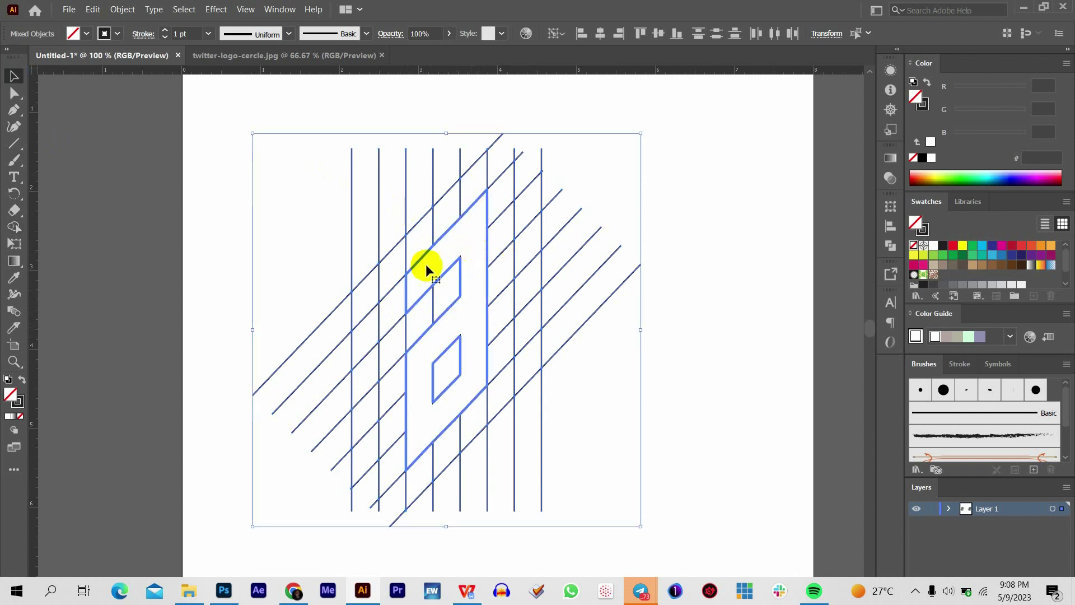
left_click(10, 399)
double_click(10, 396)
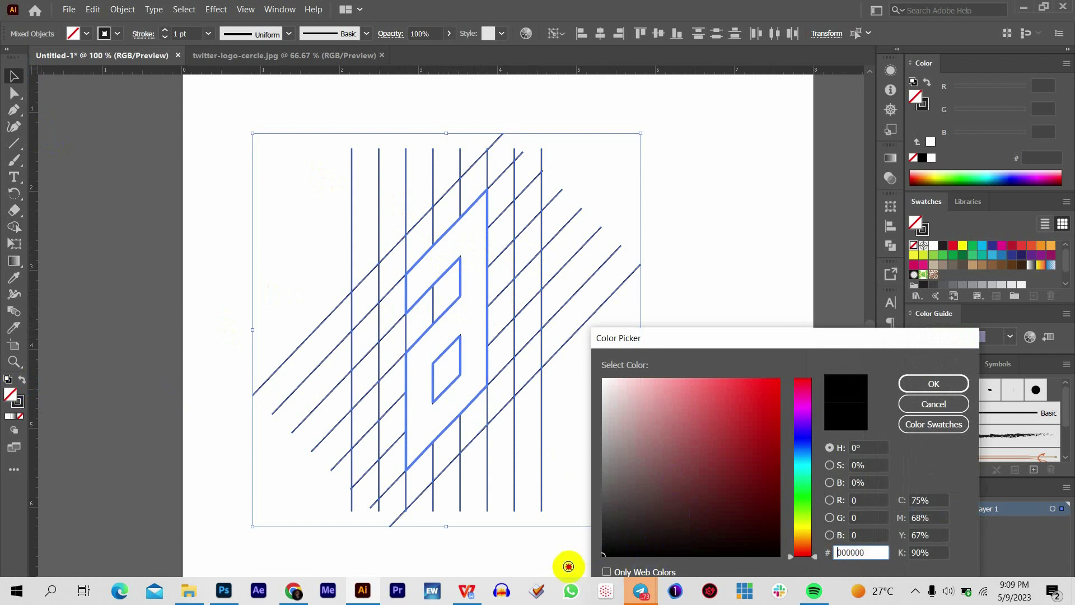
left_click(934, 385)
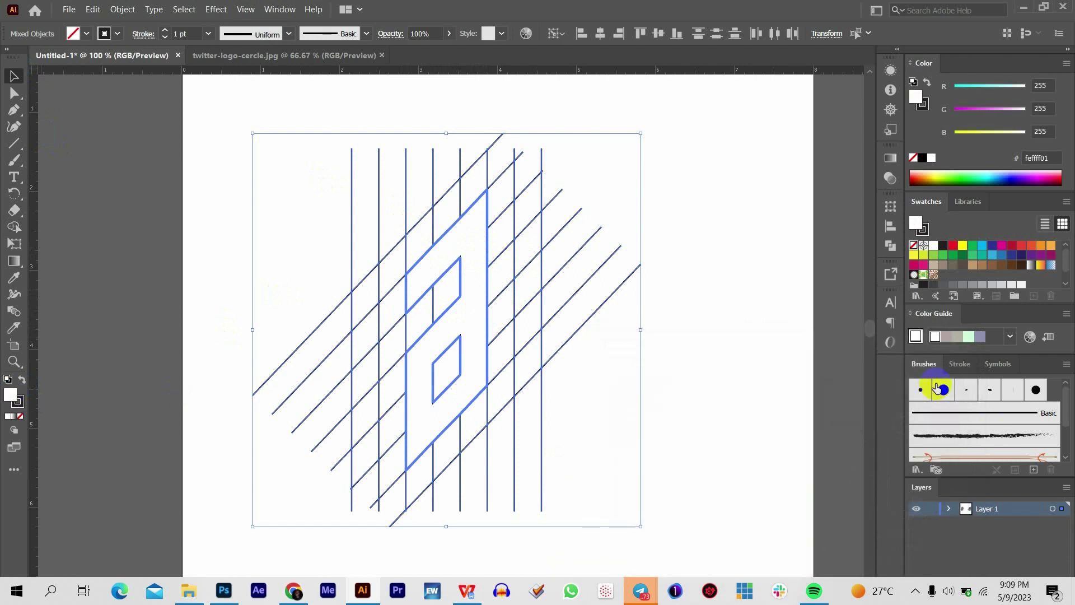
left_click(168, 149)
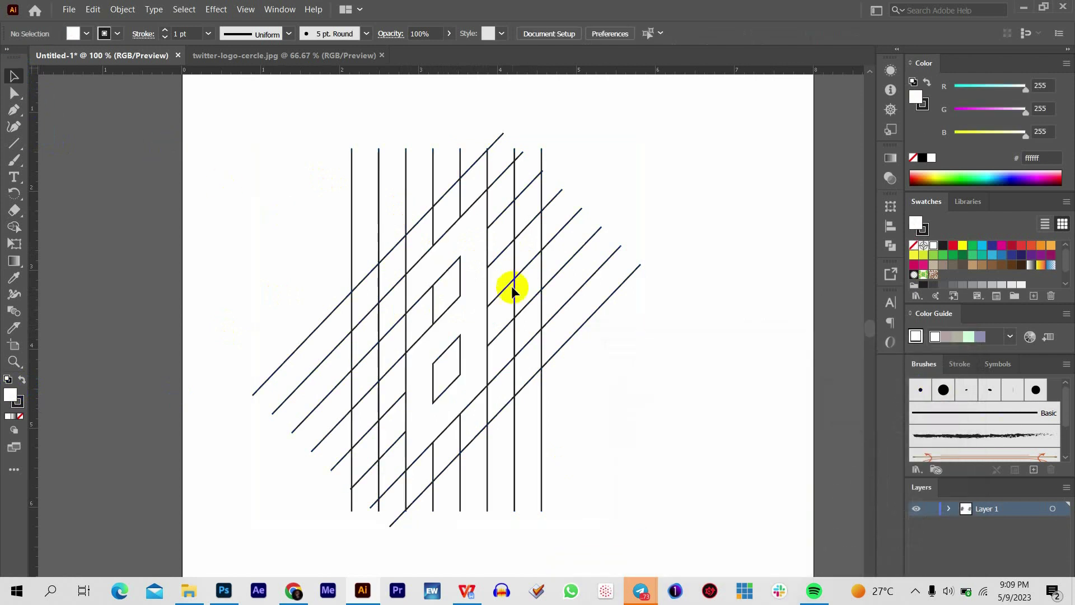
Fill the letter 'a' compound shape with black 000000 and deselect it.
left_click(487, 284)
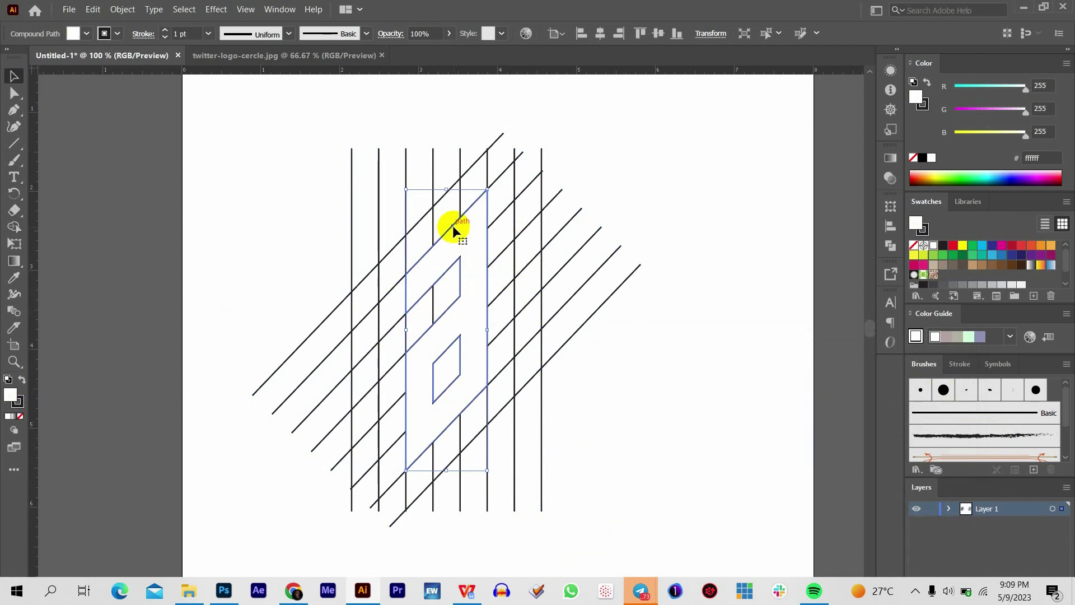
double_click(10, 395)
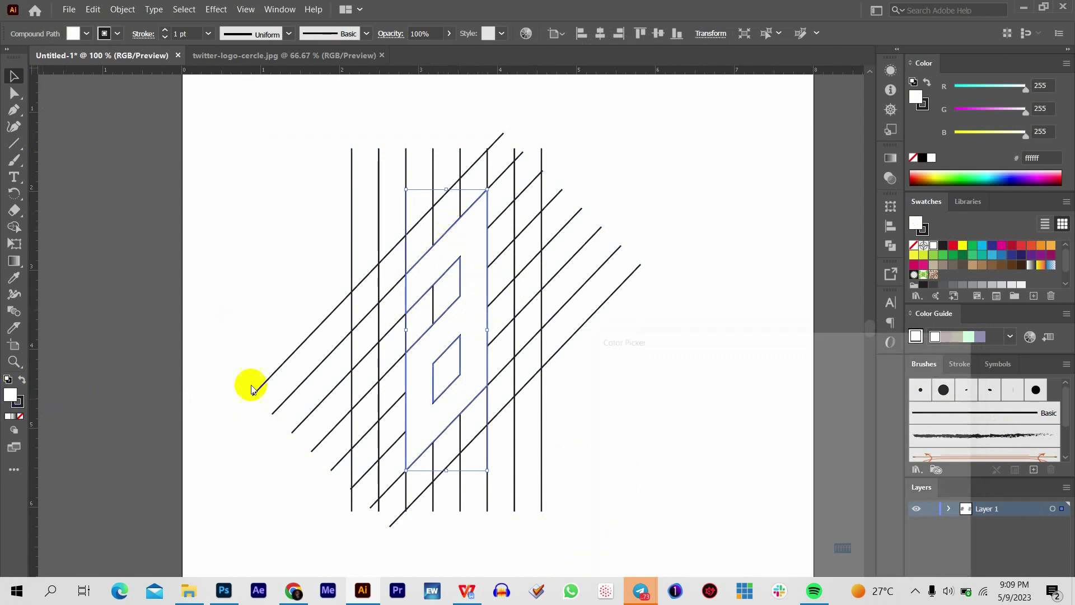
left_click_drag(648, 516, 579, 569)
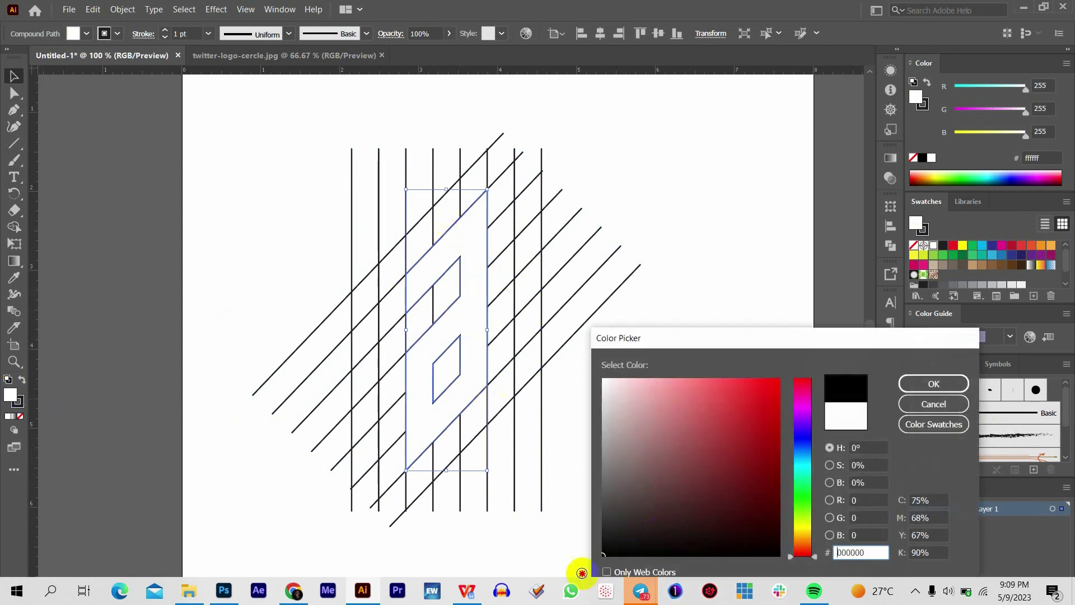
left_click(921, 385)
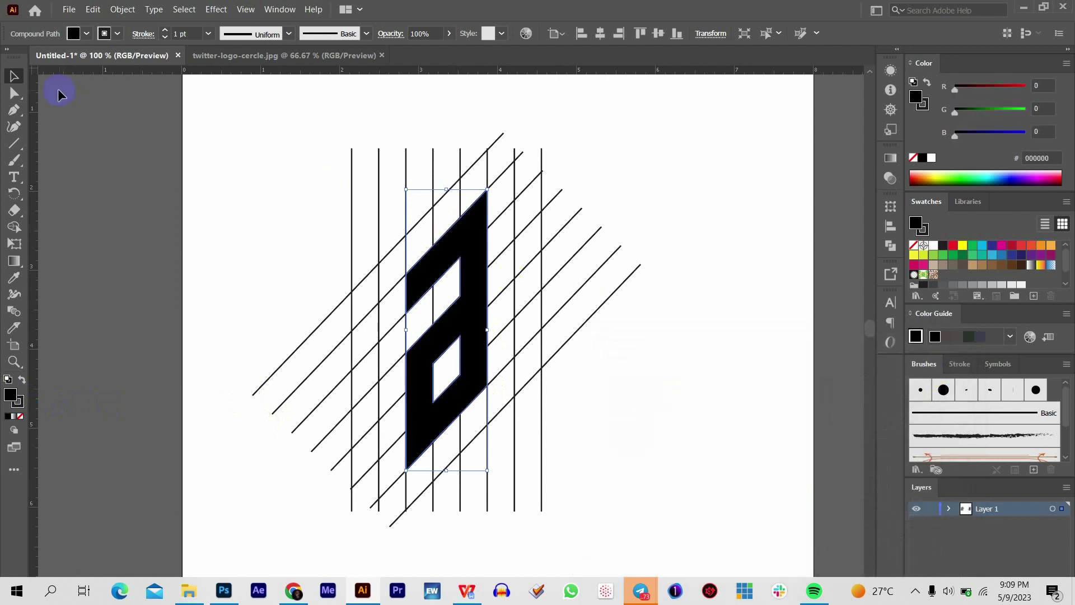
left_click(237, 149)
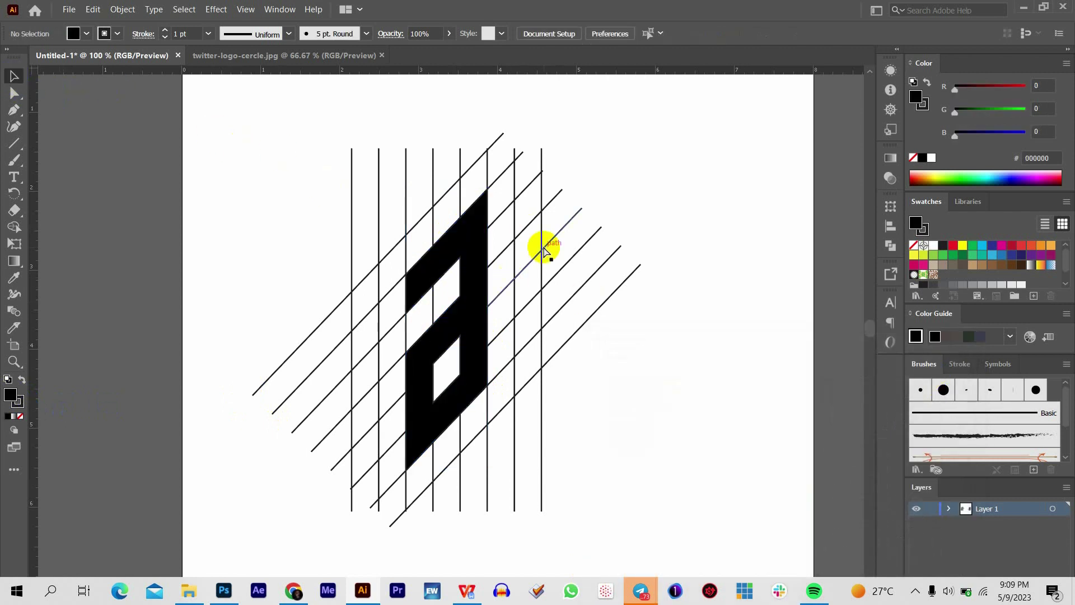
key("ctrl+minus")
left_click(462, 297)
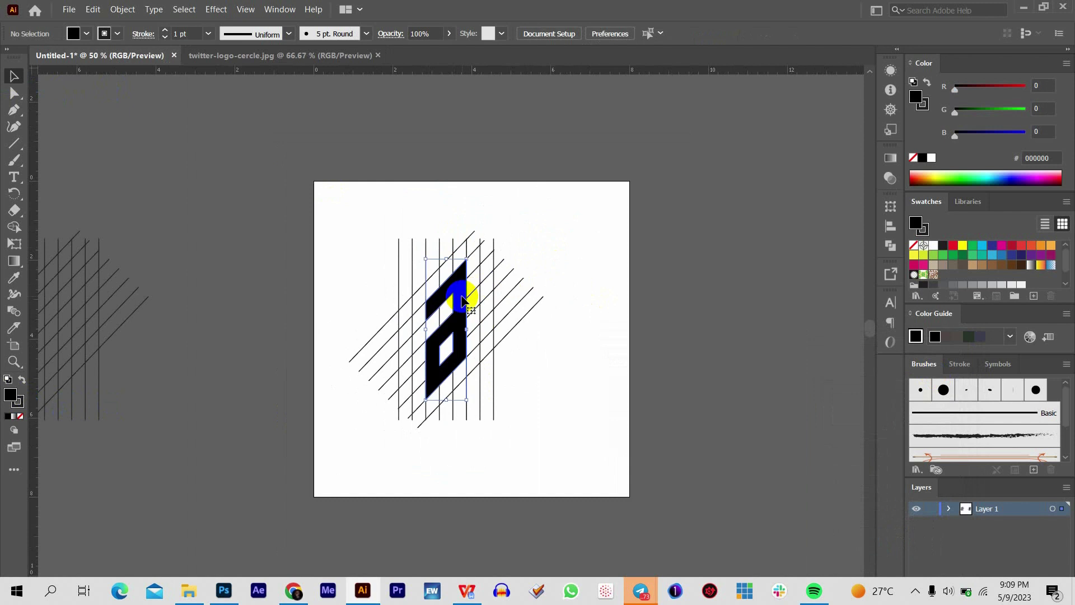
left_click_drag(463, 300, 593, 282)
left_click(678, 260)
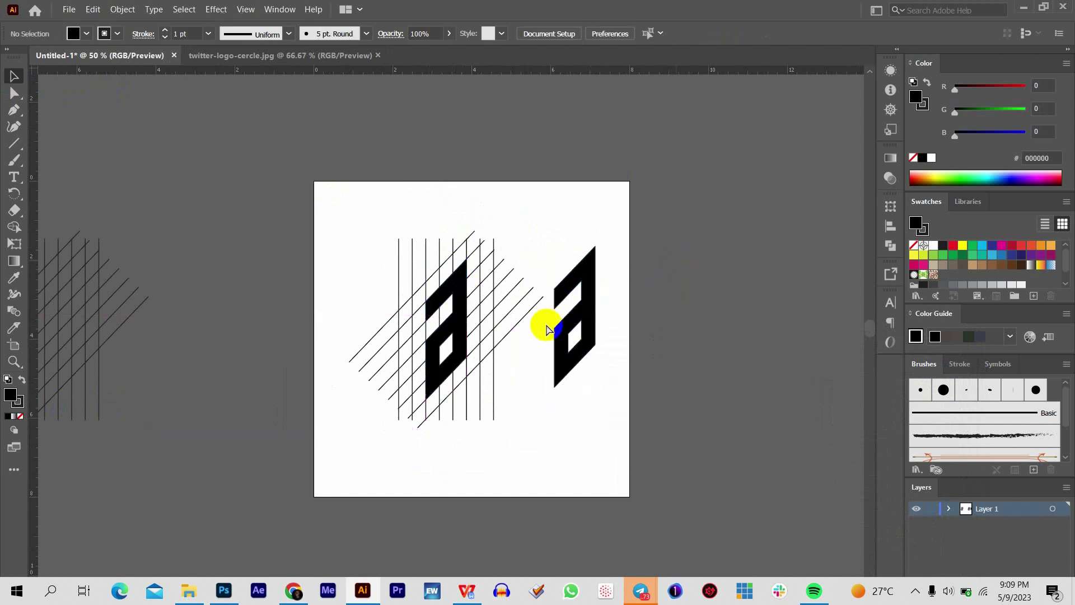
key("ctrl+plus")
key("ctrl+minus")
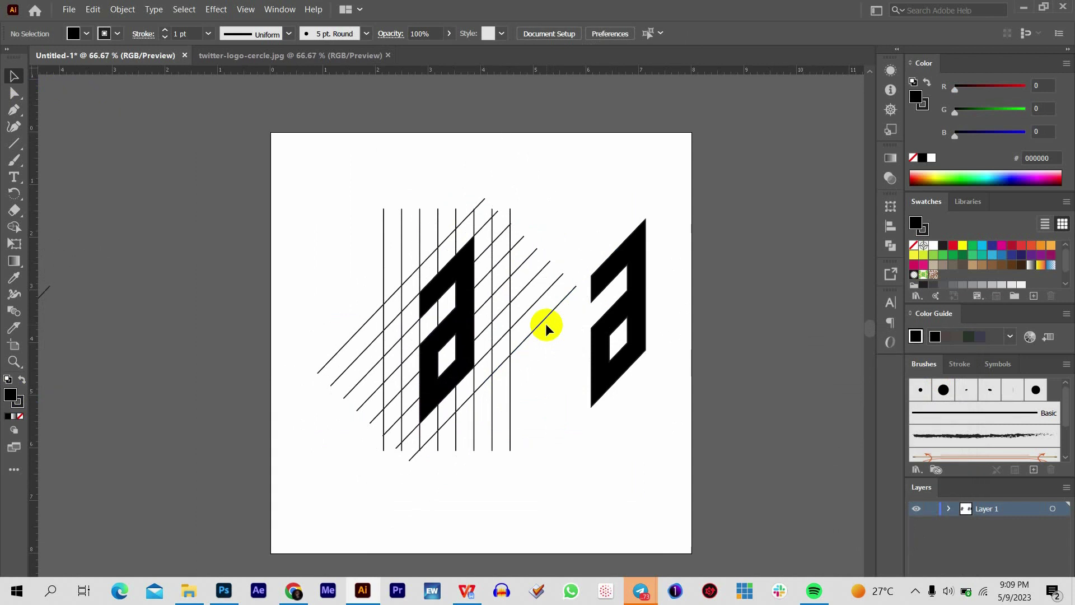
key("ctrl+plus")
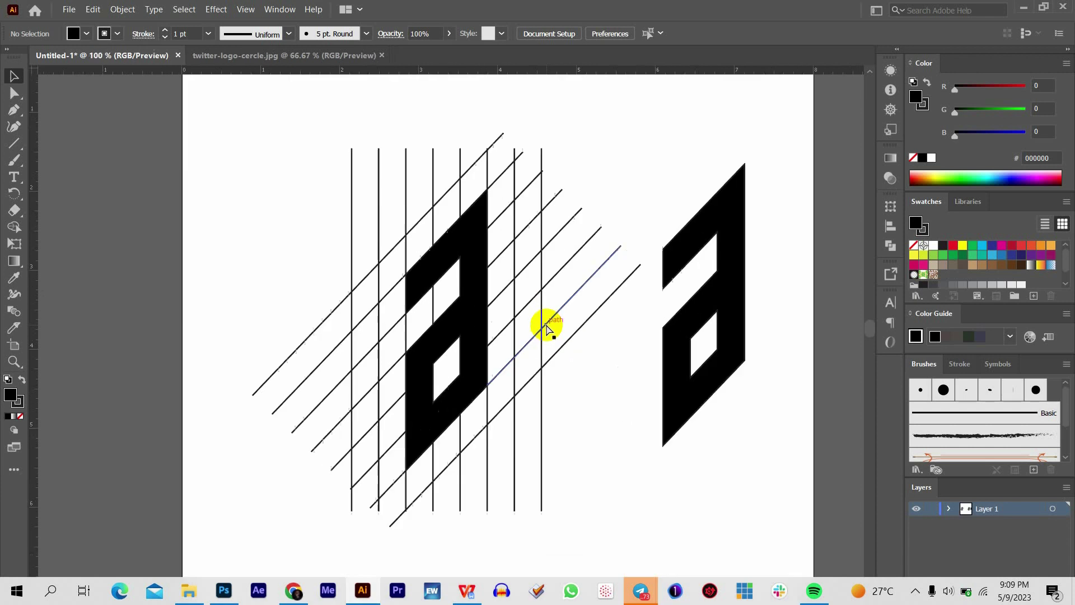
key("ctrl+plus")
key("ctrl+minus")
key("ctrl+minus")
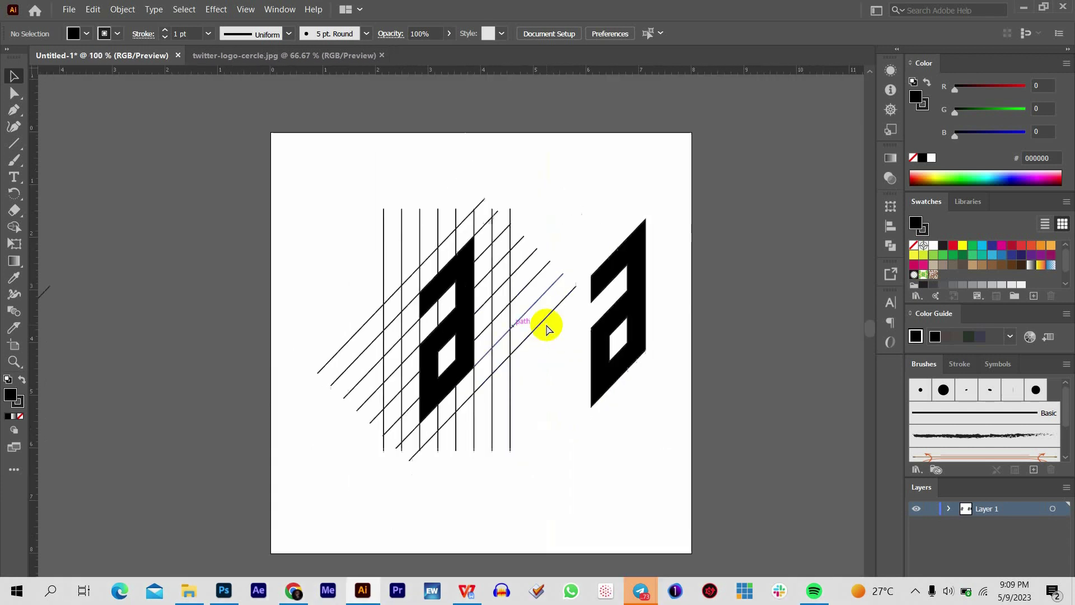
key("ctrl+plus")
key("ctrl+plus")
key("ctrl+minus")
key("ctrl+minus")
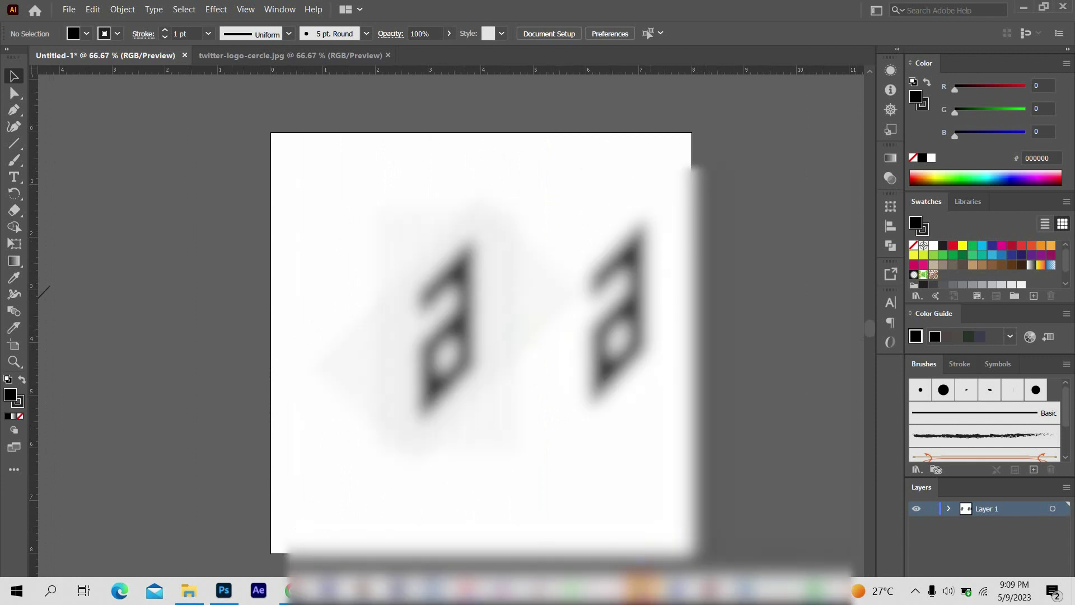
mouse_move(644, 591)
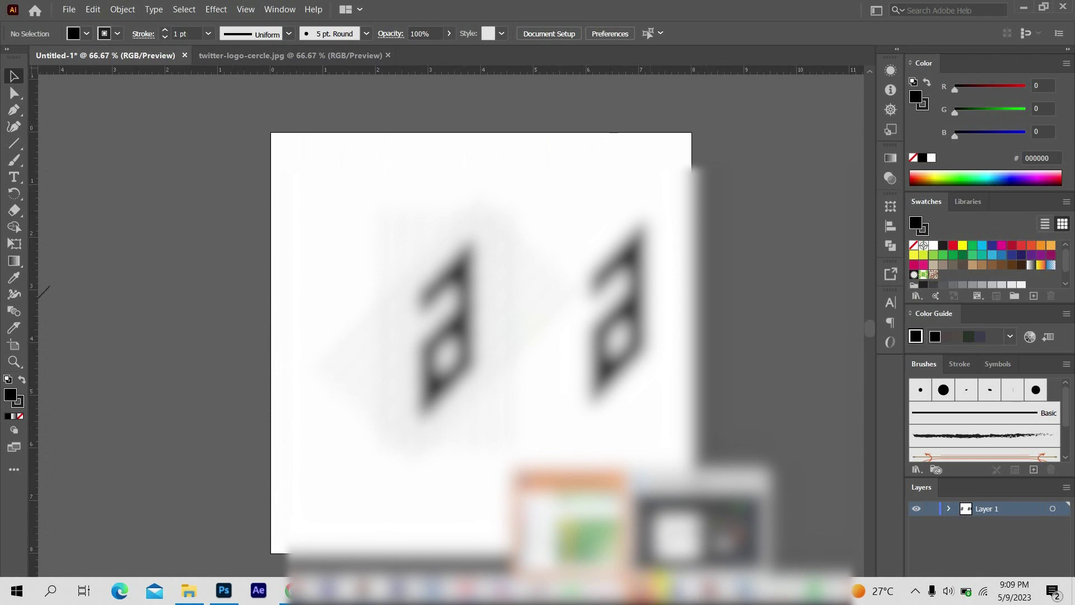
left_click(568, 521)
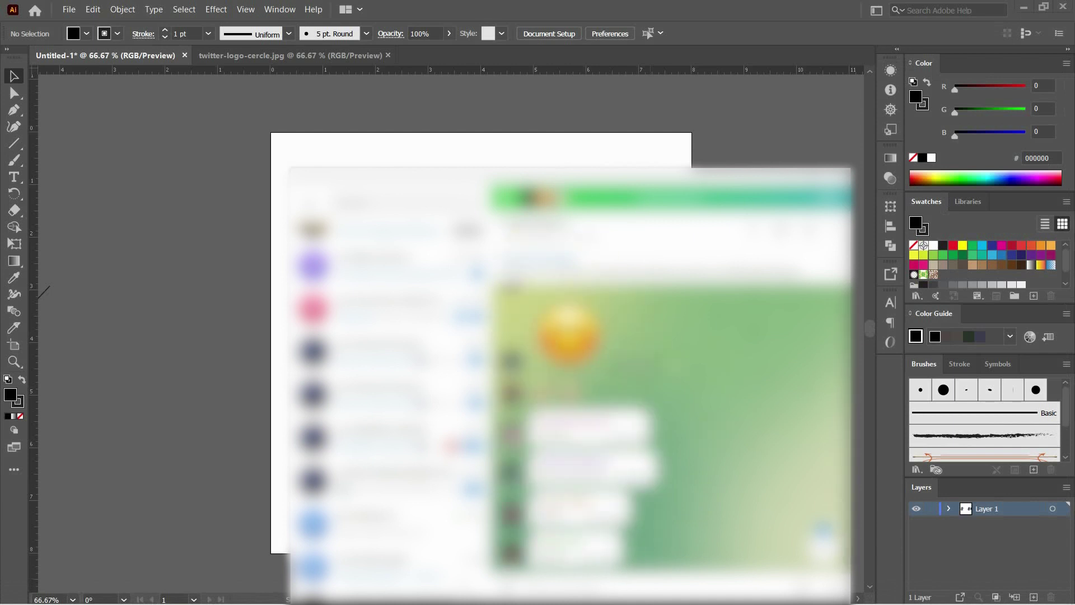
left_click(783, 177)
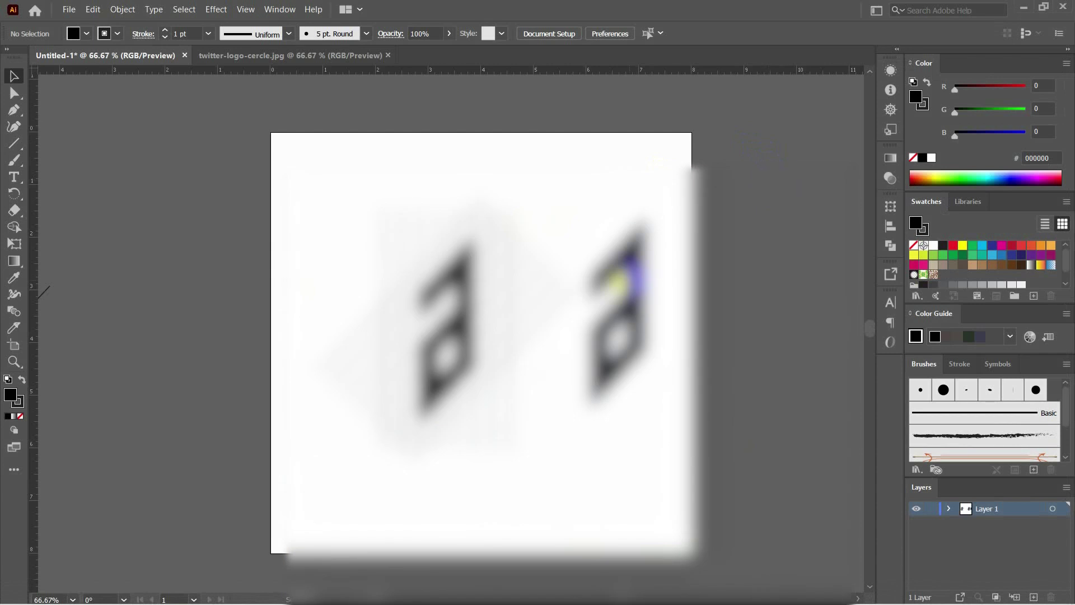
key("ctrl+minus")
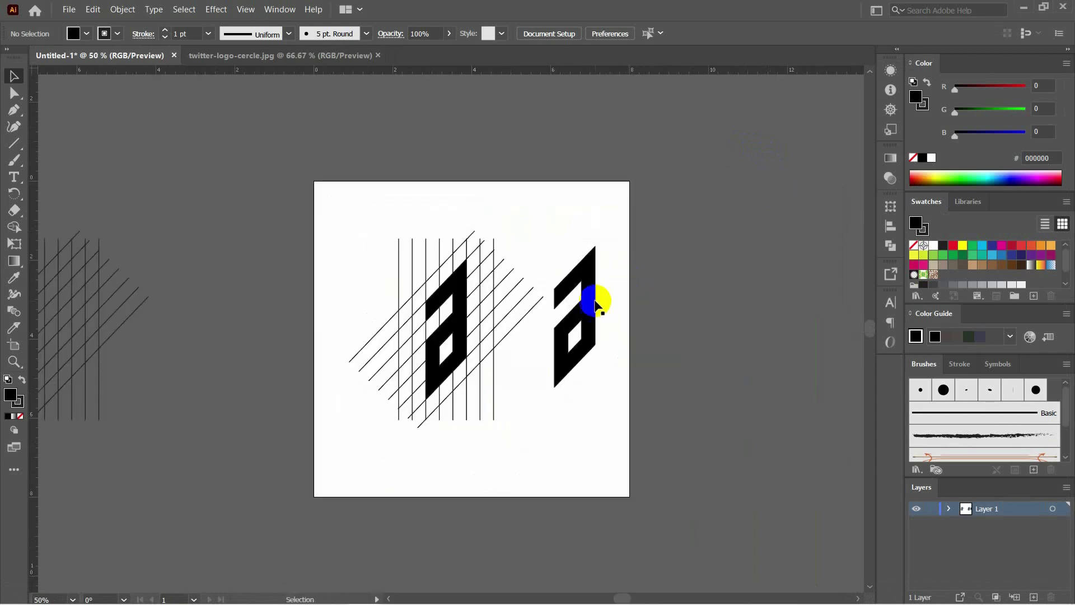
Move the cut-out 'a' right off the artboard and give it a white fill.
left_click_drag(595, 301, 735, 304)
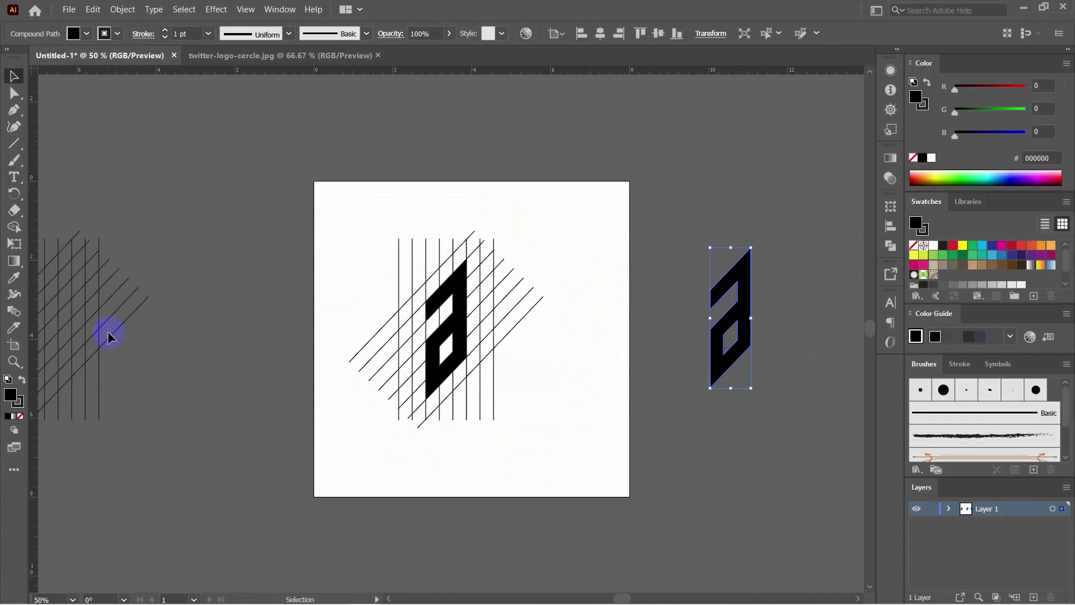
double_click(12, 396)
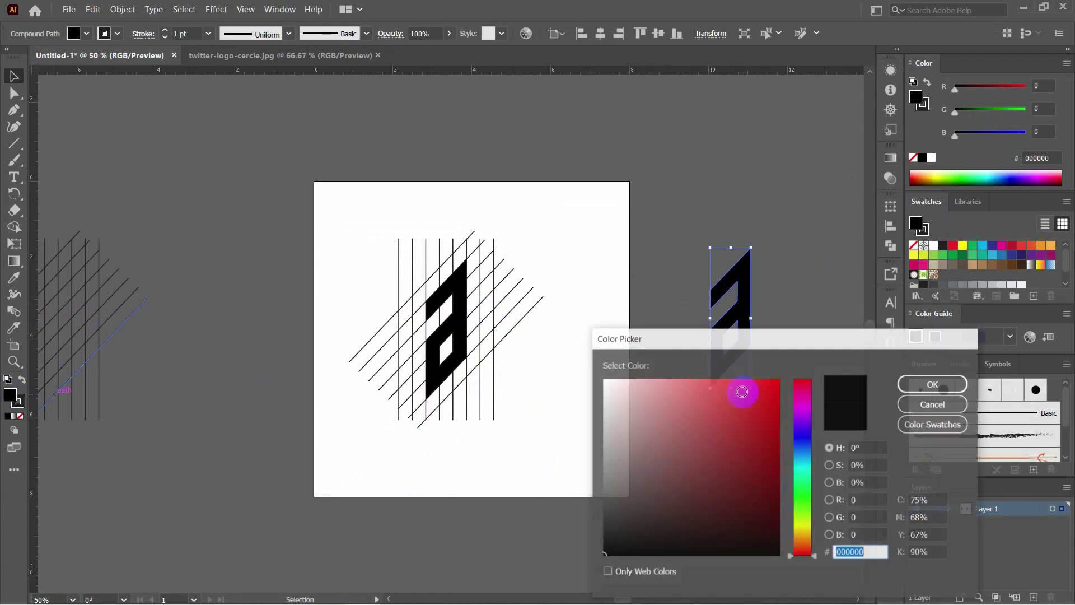
left_click_drag(616, 410, 585, 365)
left_click(932, 382)
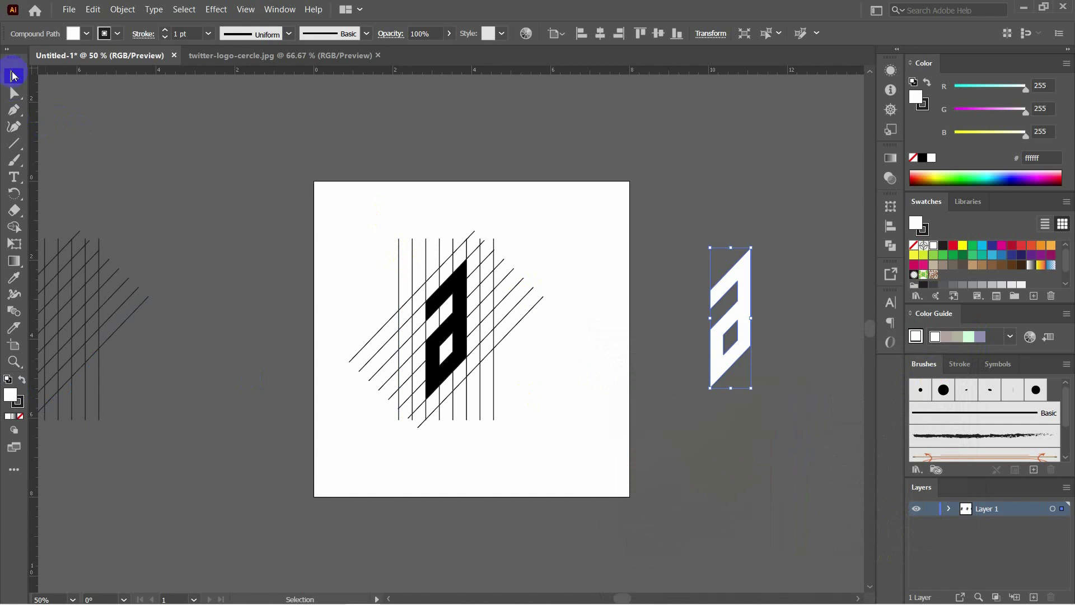
left_click(159, 122)
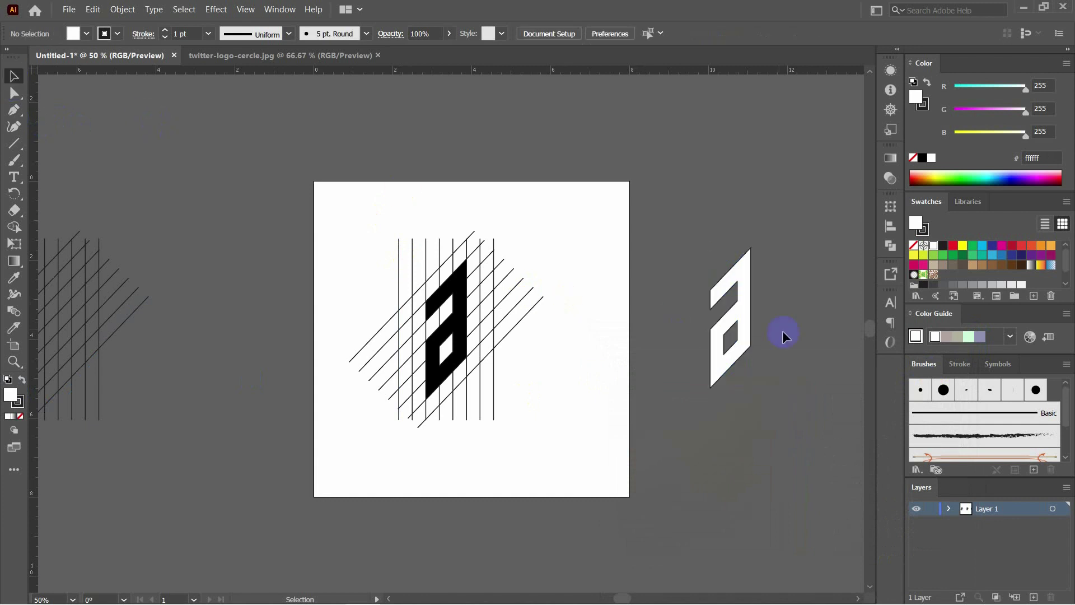
Set the white 'a' stroke to None, then deselect and zoom out.
left_click(740, 285)
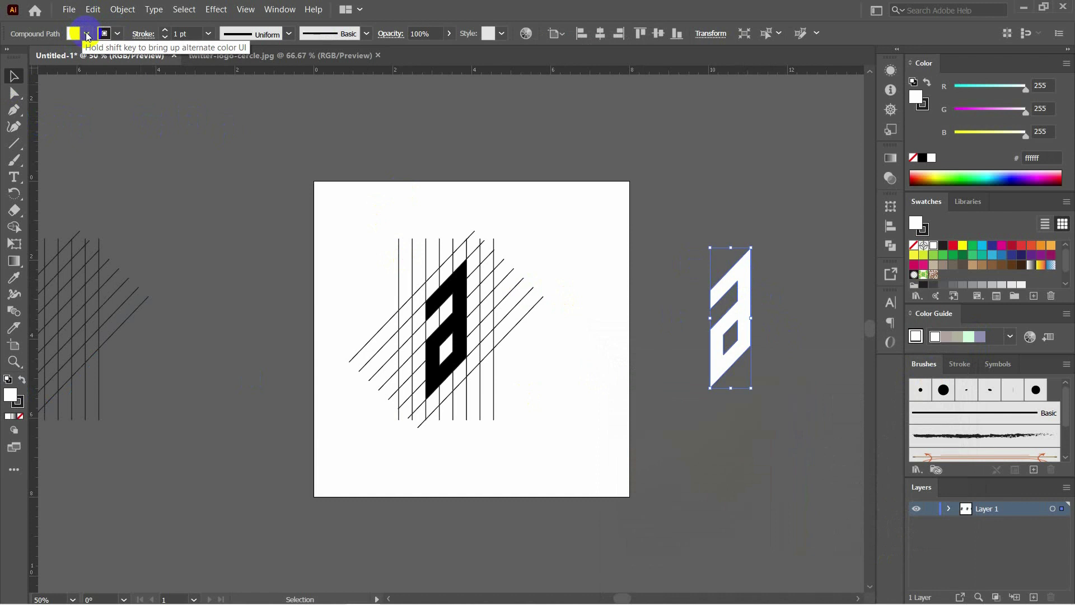
left_click(118, 35)
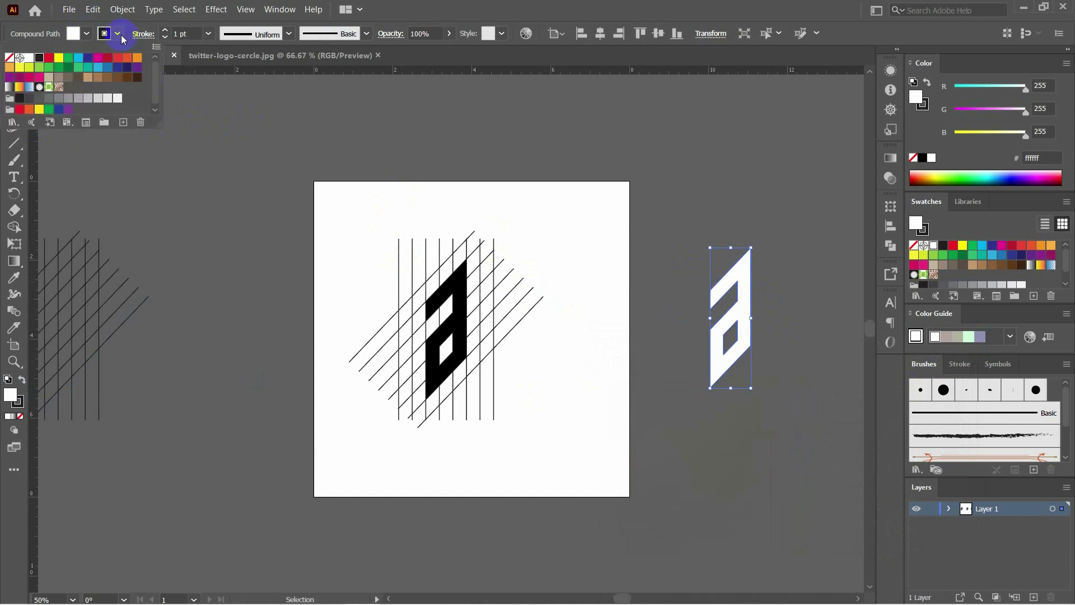
left_click(9, 60)
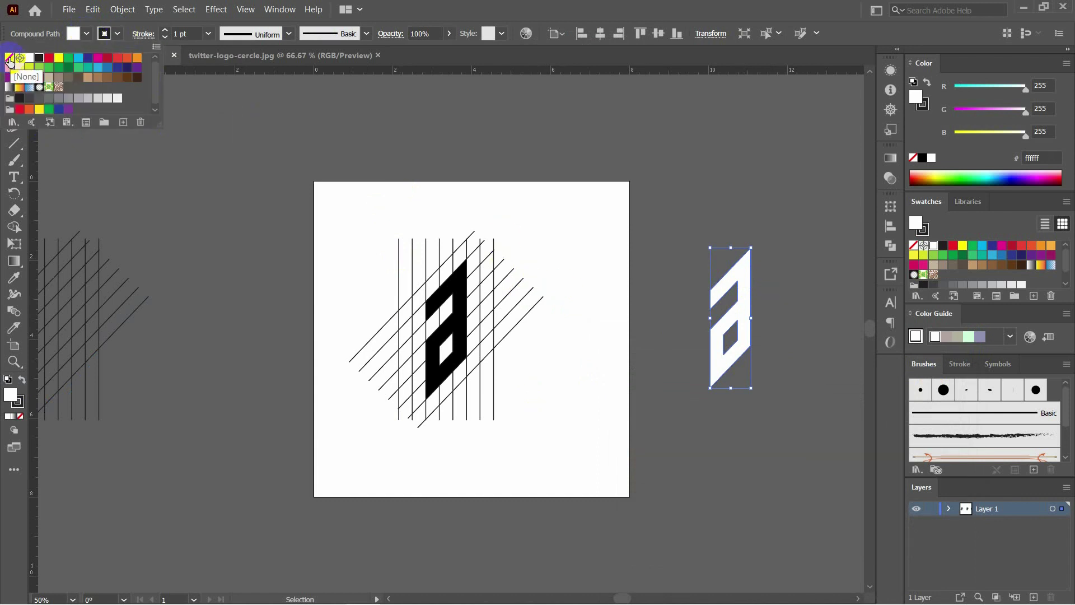
left_click(8, 60)
left_click(464, 145)
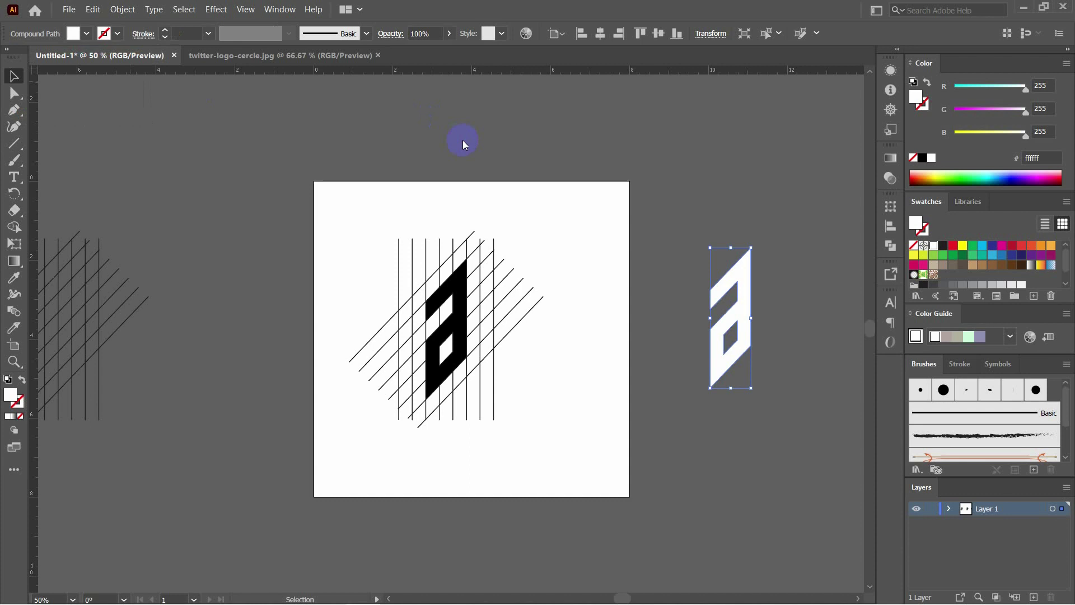
left_click(799, 263)
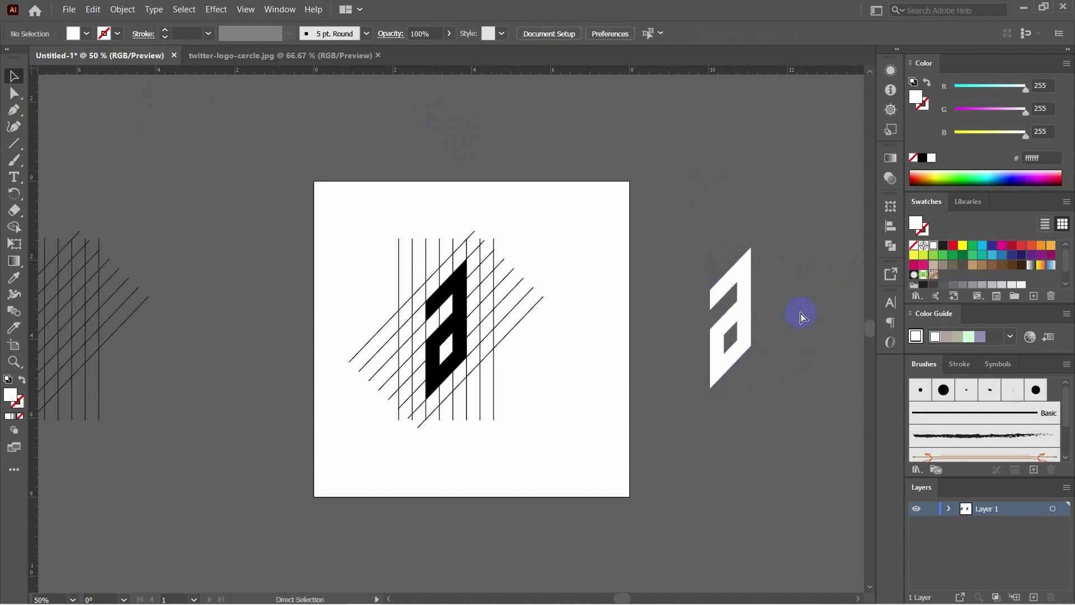
key("ctrl+minus")
left_click(377, 269)
Move the black 'a' and its lines off the artboard and Alt-drag the spare grid onto it.
left_click_drag(377, 269, 542, 428)
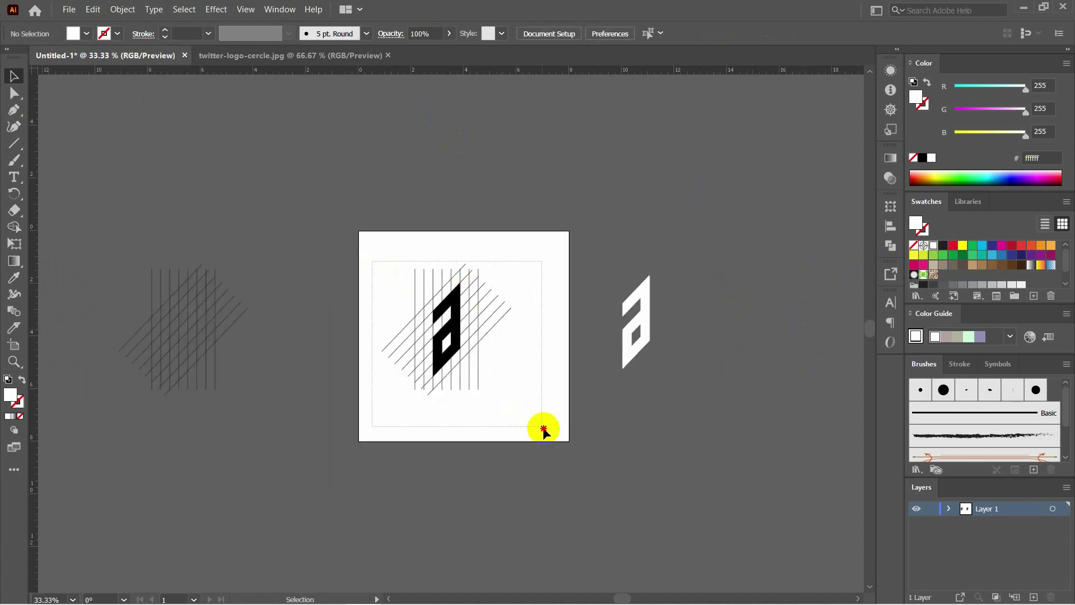
left_click_drag(468, 355, 764, 436)
left_click_drag(219, 411, 252, 376)
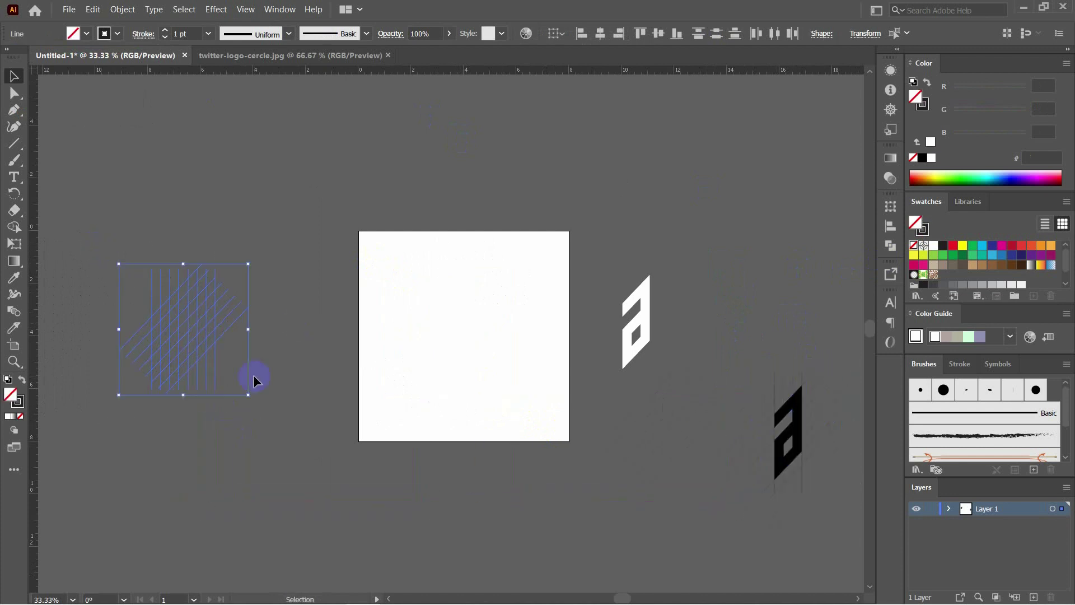
left_click_drag(197, 330, 473, 328)
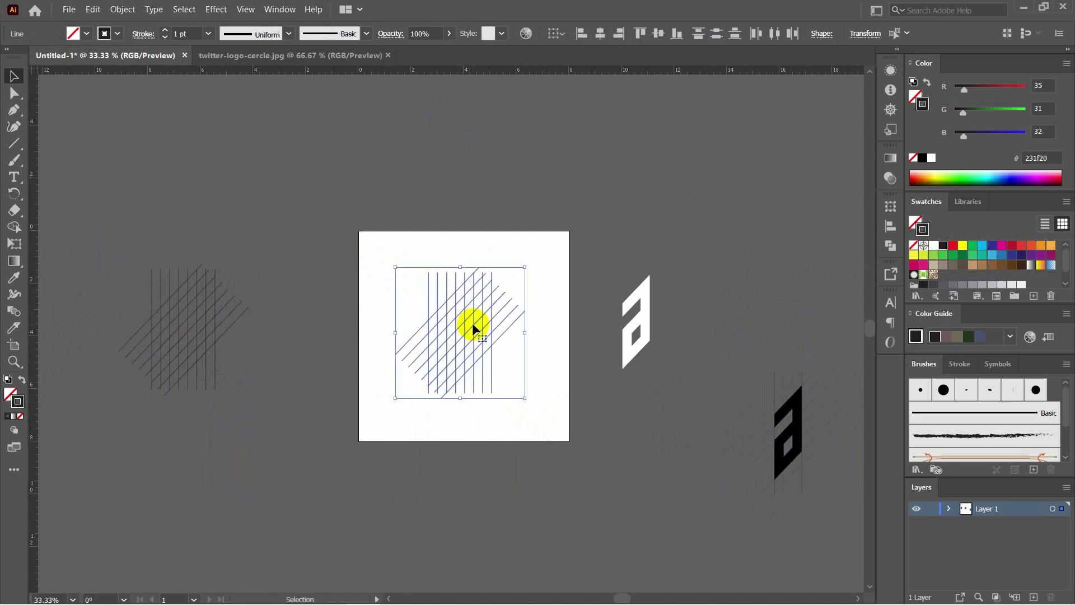
Deselect the new line grid and inspect its lines at 100% zoom.
key("ctrl+equal")
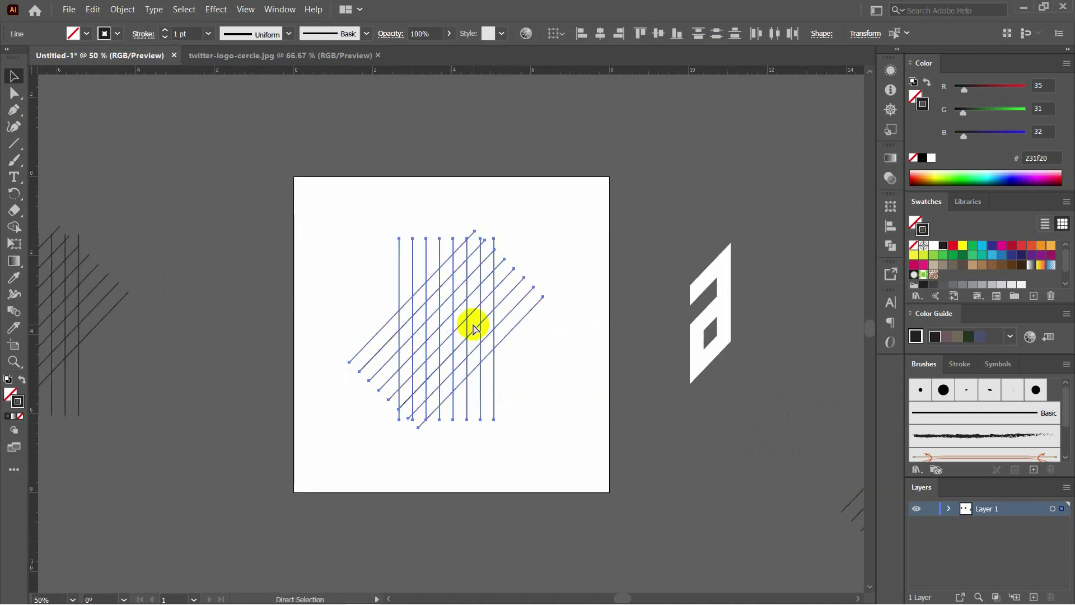
key("ctrl+equal")
key("ctrl+minus")
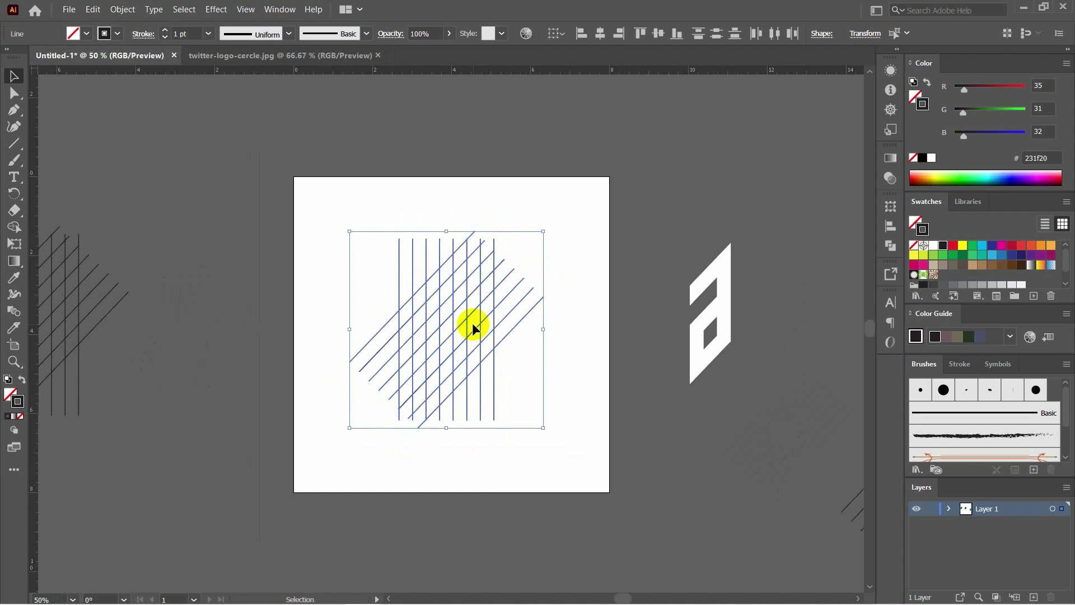
key("ctrl")
key("ctrl+equal")
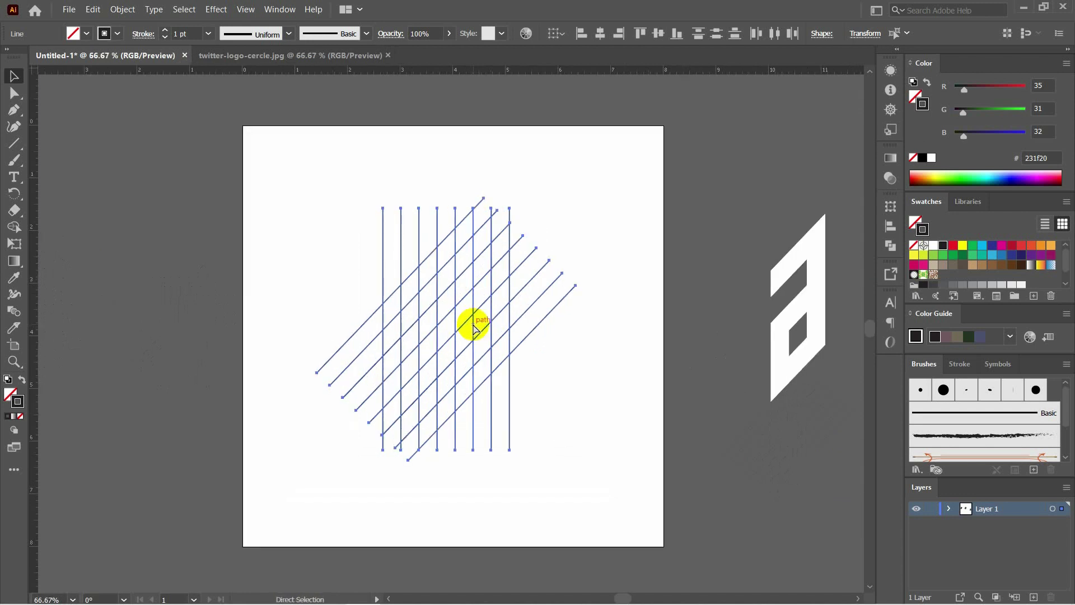
key("ctrl+minus")
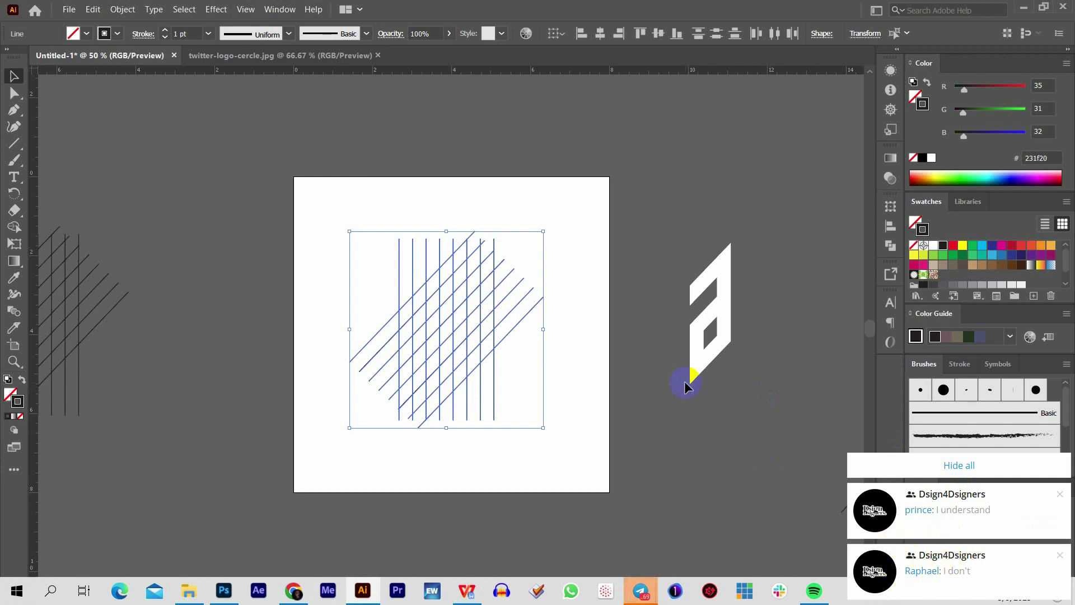
left_click(633, 329)
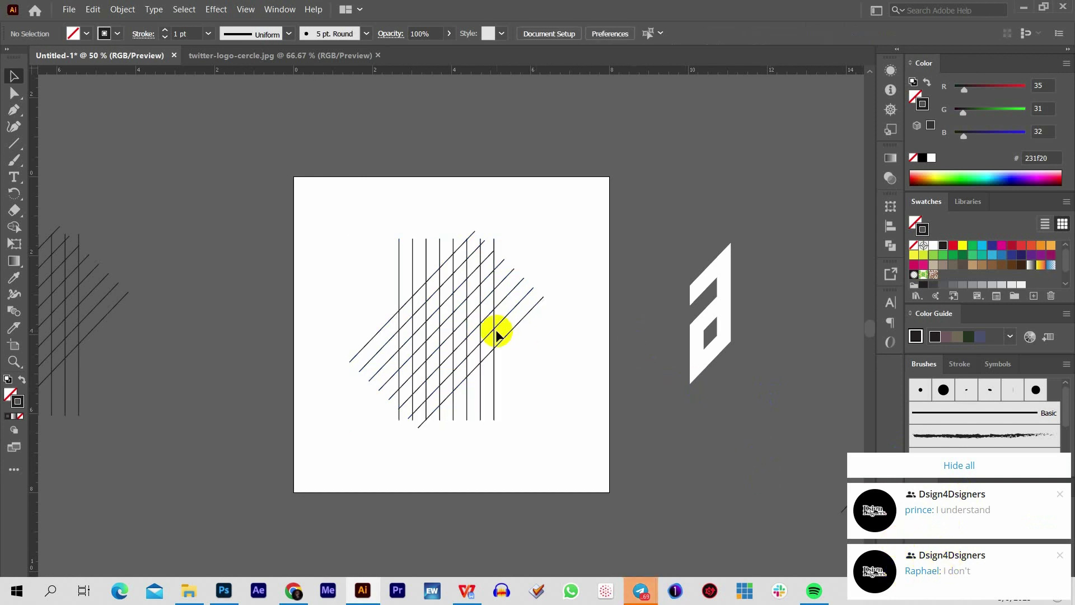
key("ctrl+plus")
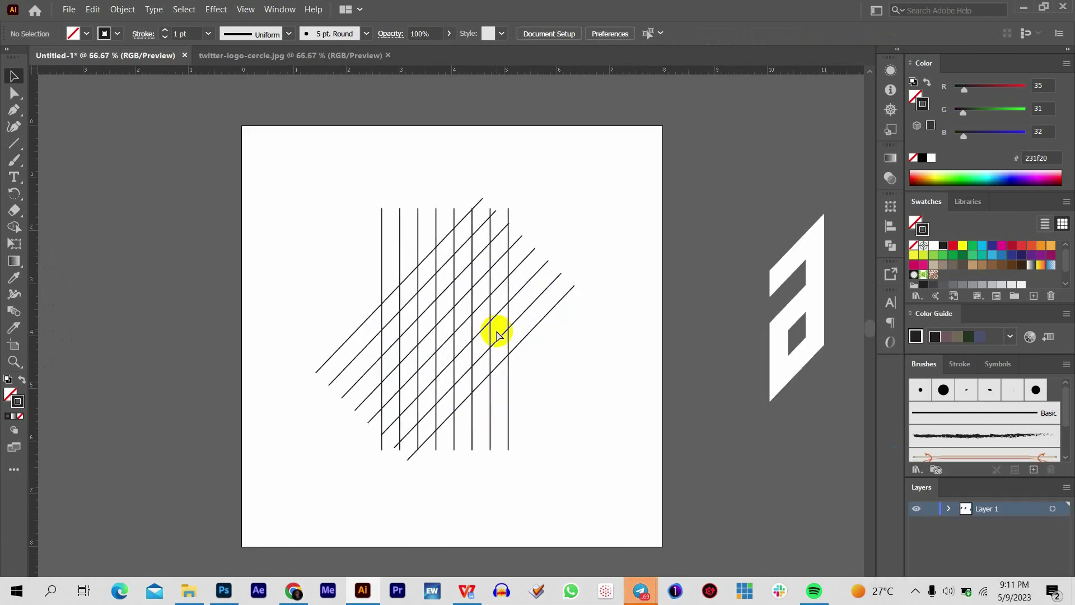
key("ctrl+minus")
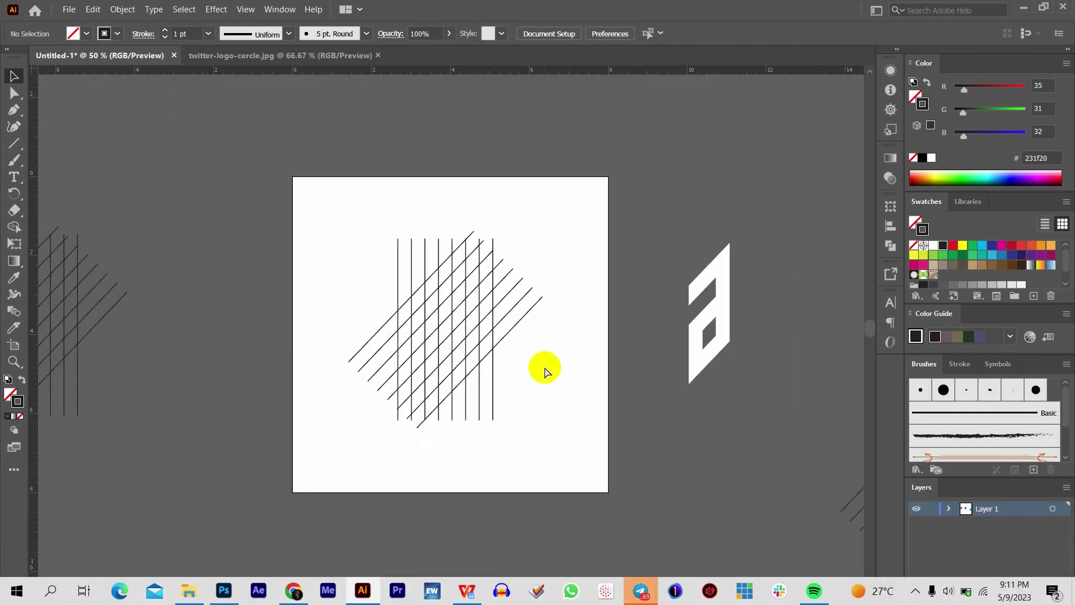
key("ctrl+plus")
key("ctrl+plus")
key("ctrl+minus")
key("ctrl+minus")
key("ctrl+plus")
key("ctrl+plus")
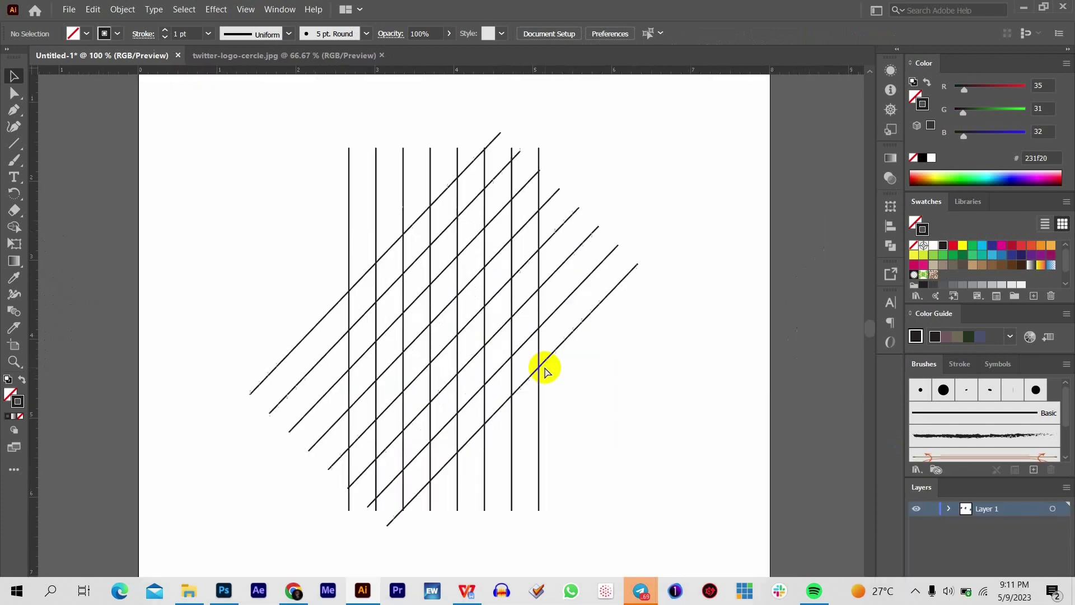
key("ctrl+minus")
key("ctrl+minus")
key("ctrl+plus")
key("ctrl+plus")
key("ctrl+minus")
key("ctrl+minus")
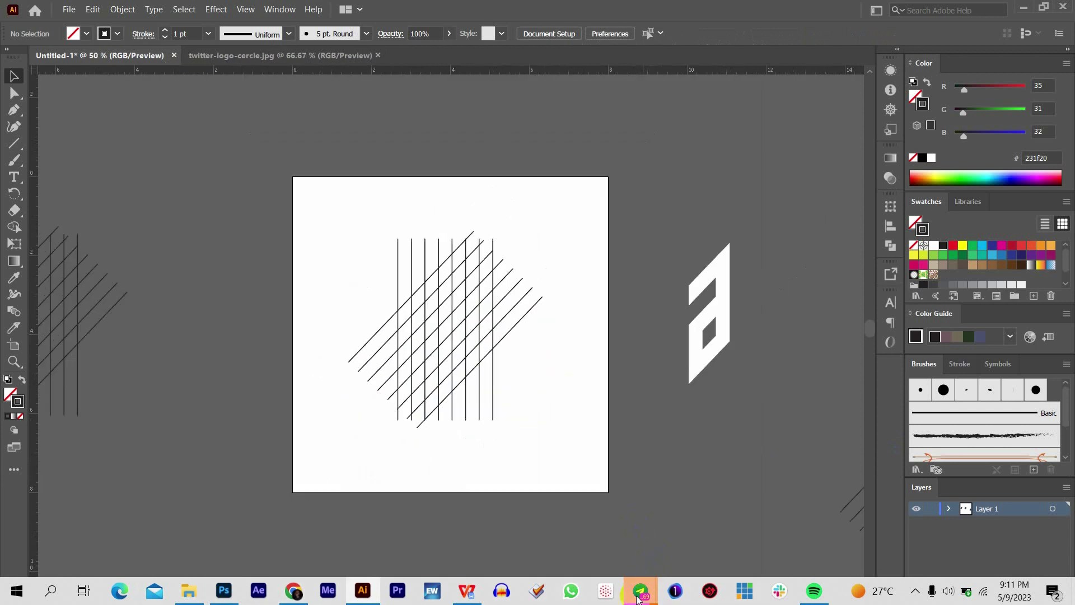
mouse_move(640, 591)
left_click(575, 544)
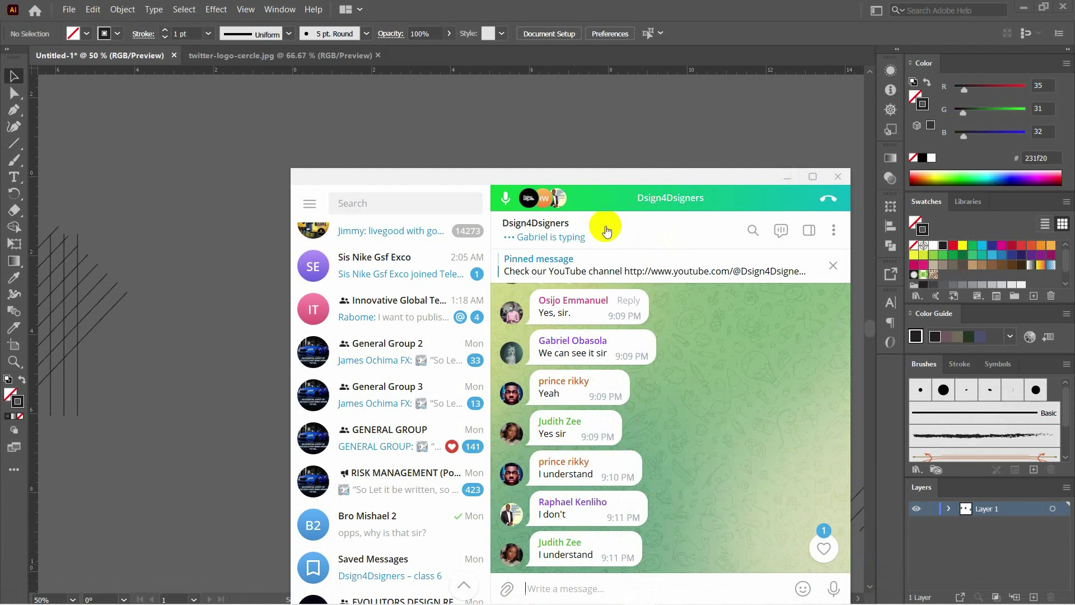
left_click(584, 139)
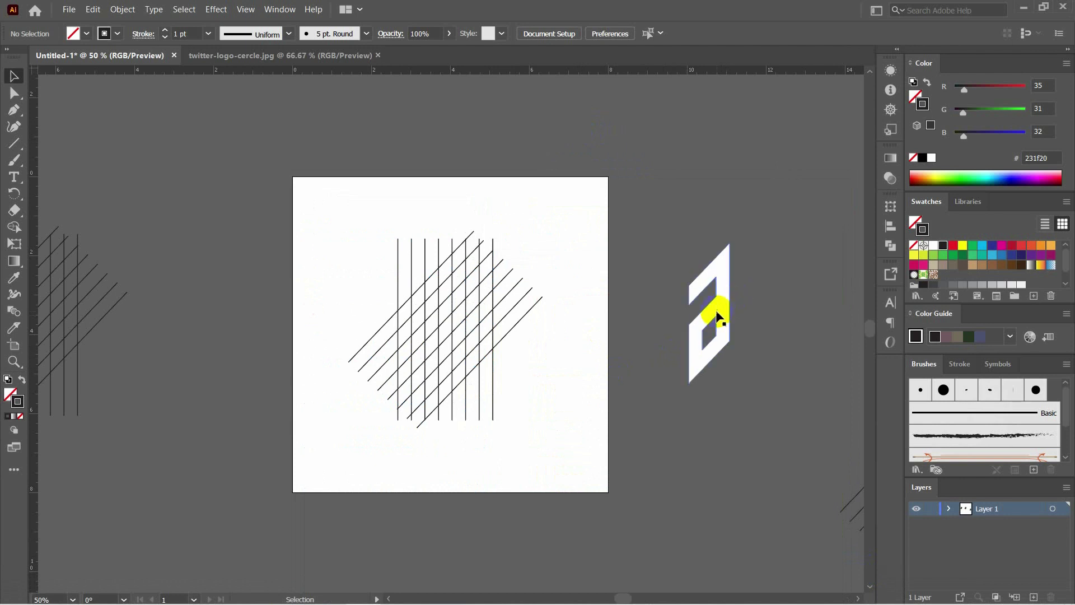
Reposition the white 'a' beside the artboard, check the group chat, and return to Illustrator.
left_click_drag(720, 308, 746, 310)
left_click_drag(748, 278, 734, 309)
left_click(759, 303)
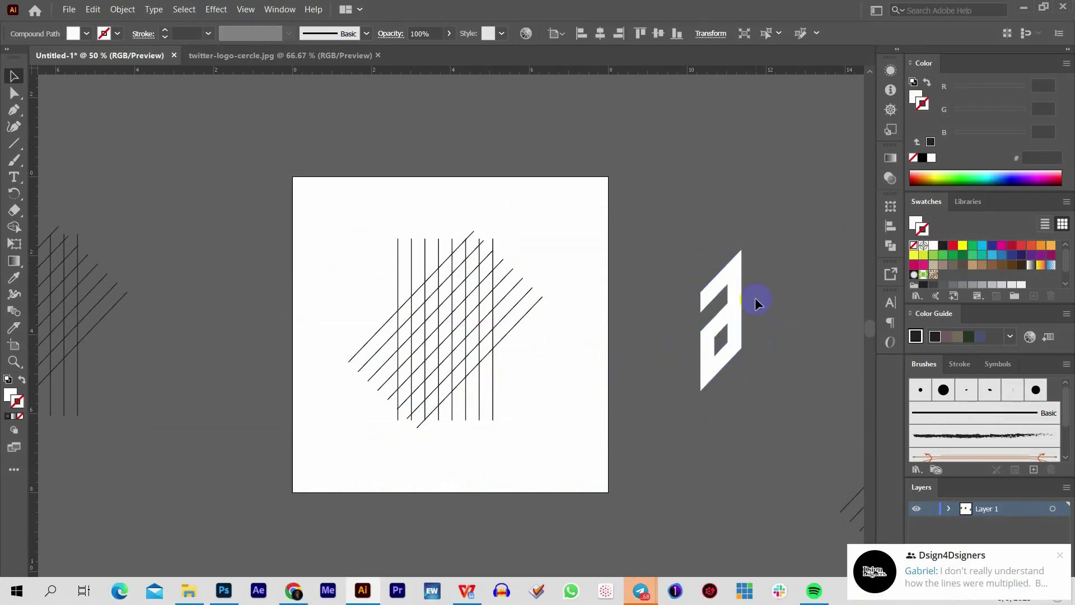
left_click(947, 587)
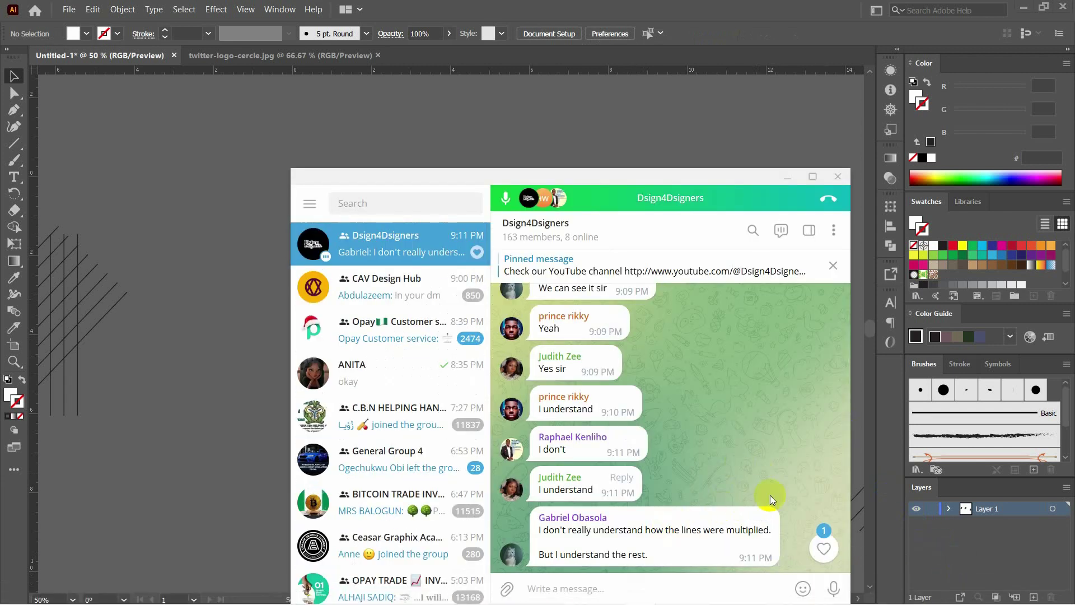
left_click(672, 136)
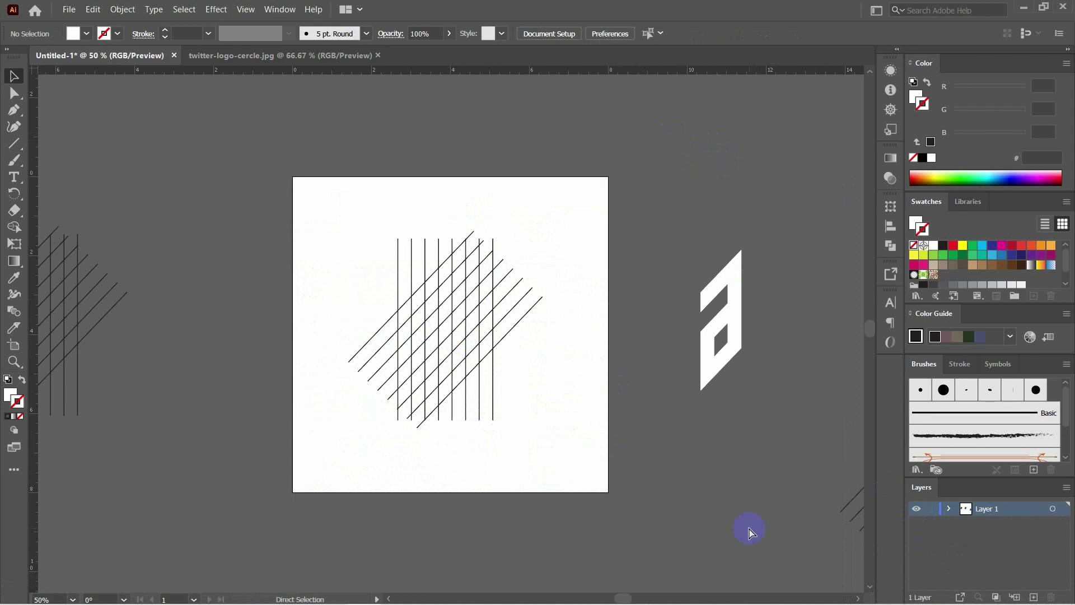
Marquee-select the crossed grid lines on the artboard.
key("ctrl+minus")
key("ctrl+plus")
key("ctrl+minus")
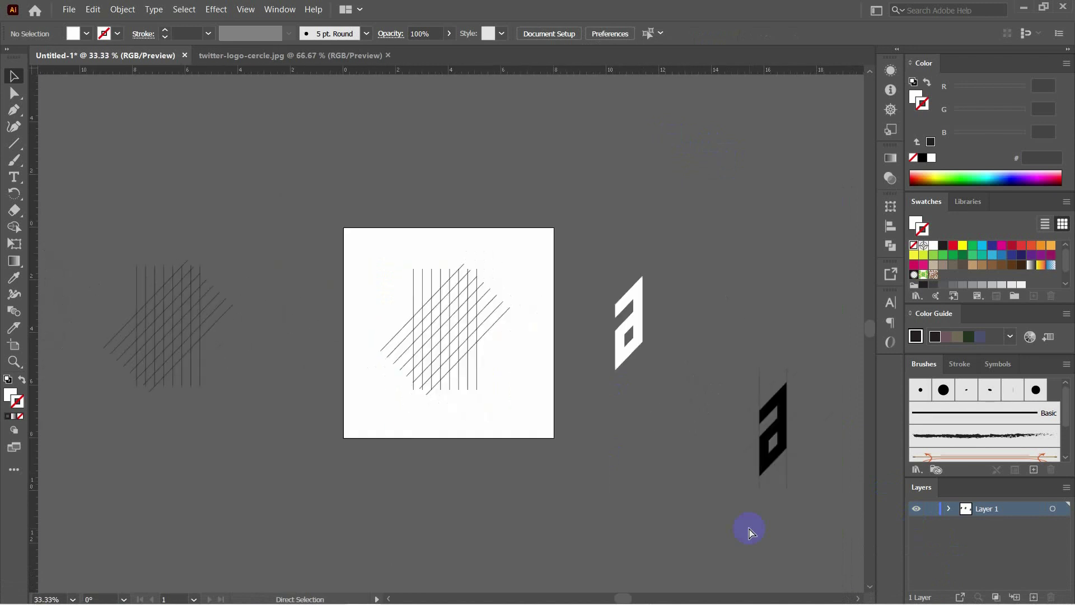
key("ctrl+plus")
key("ctrl+minus")
key("ctrl+plus")
key("ctrl+plus")
key("ctrl+minus")
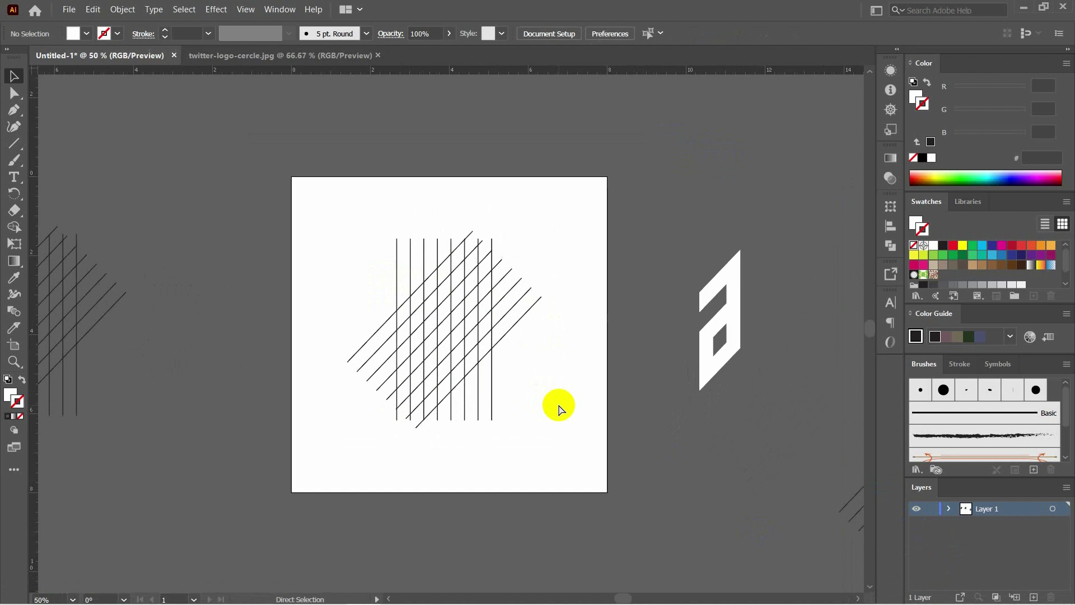
key("ctrl+plus")
key("ctrl+minus")
key("ctrl+plus")
key("ctrl+minus")
key("ctrl+minus")
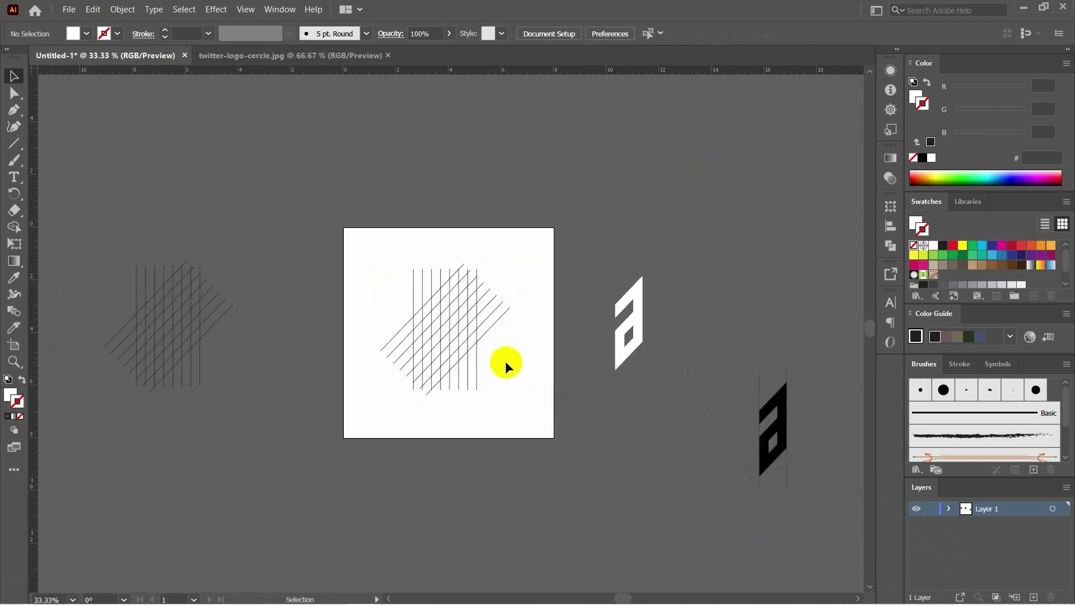
mouse_move(588, 433)
left_mouse_down()
mouse_move(355, 228)
mouse_move(421, 259)
left_mouse_up()
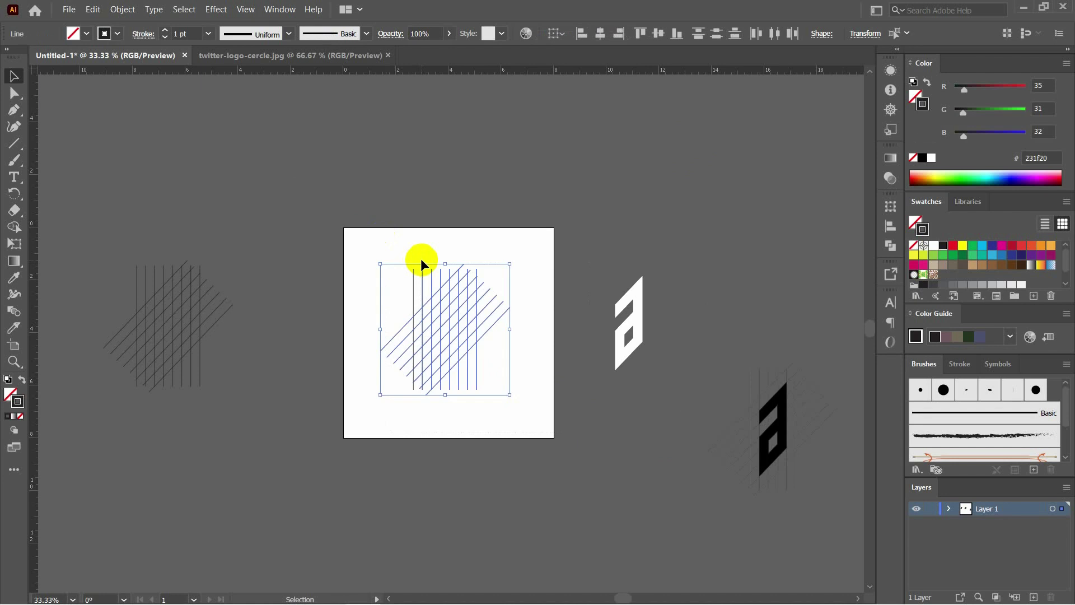
Delete the grid lines and the leftover vertical line, leaving the artboard empty.
key("Delete")
mouse_move(387, 236)
left_mouse_down()
mouse_move(440, 440)
mouse_move(432, 436)
left_mouse_up()
key("Delete")
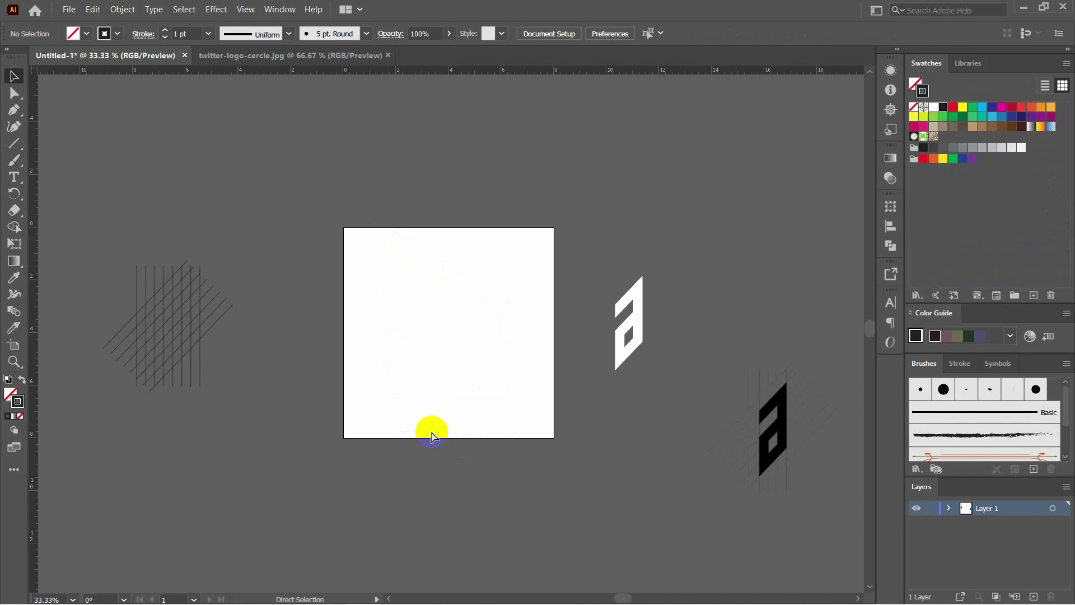
key("ctrl+equal")
Draw a vertical line on the upper-left artboard with the Line Segment tool.
left_click(15, 144)
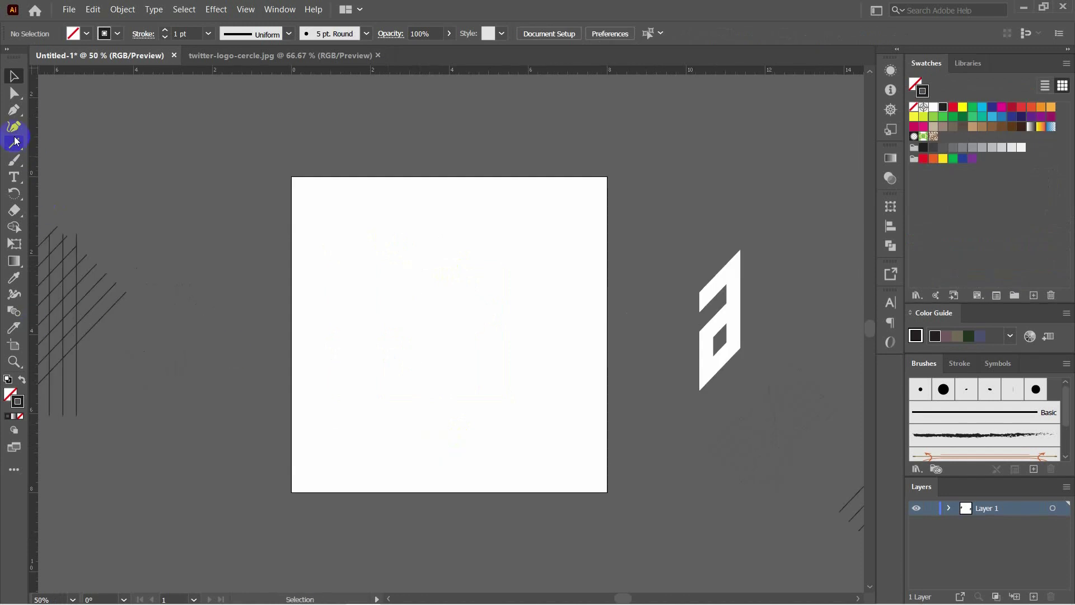
left_click_drag(15, 143, 76, 211)
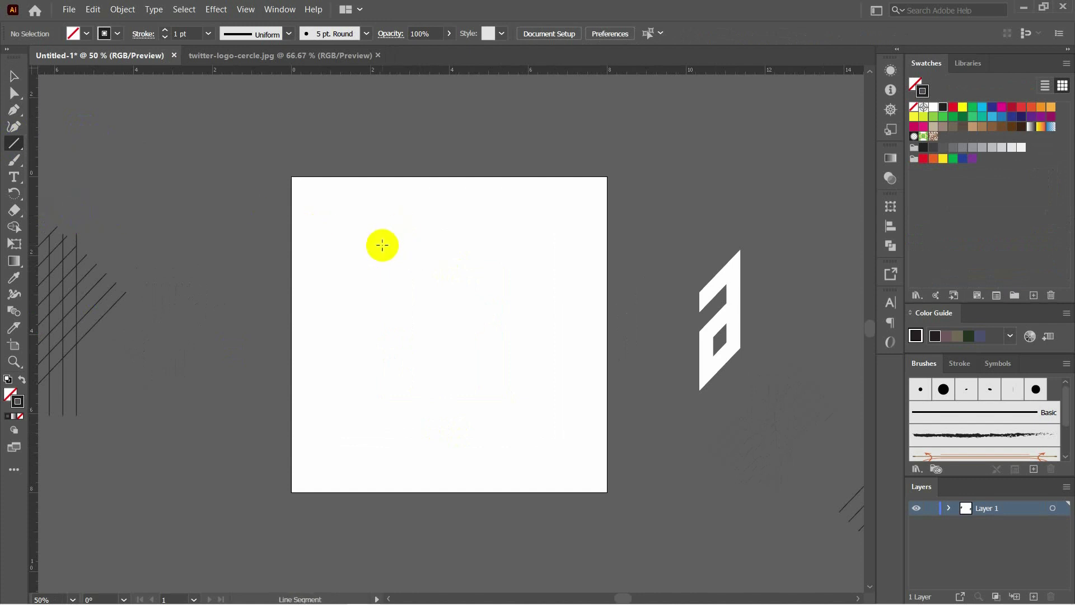
left_click(382, 244)
left_click(569, 348)
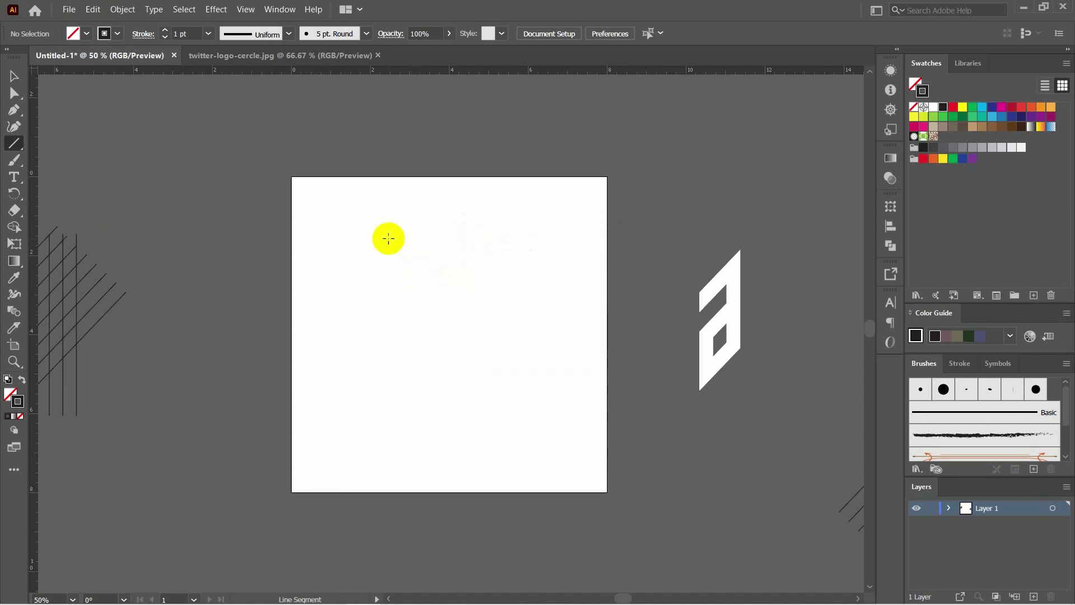
left_click_drag(389, 238, 387, 410)
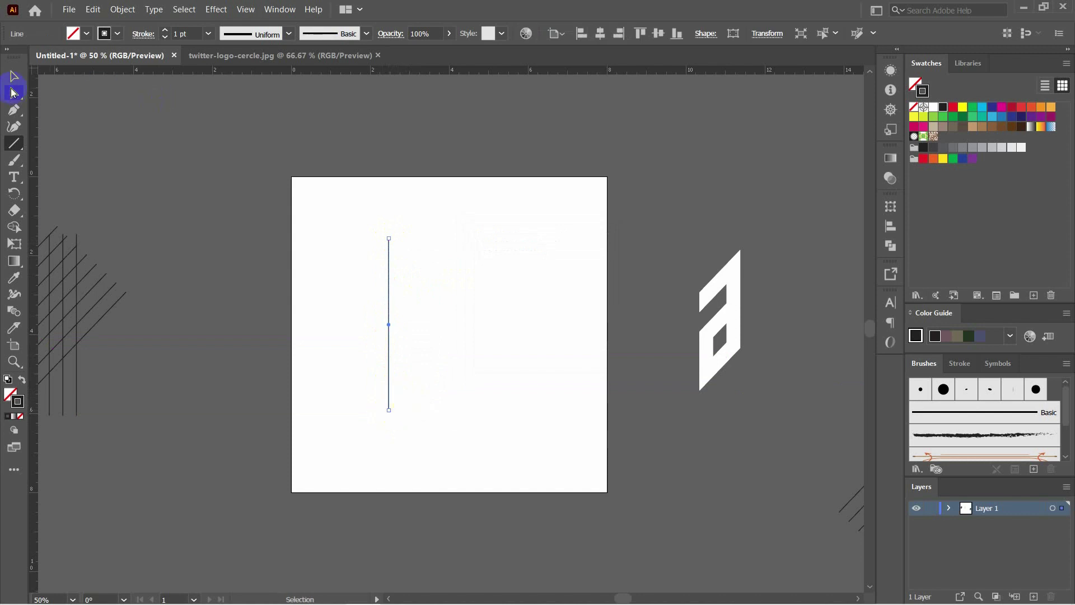
Place a copy of the vertical line just to its right.
left_click(14, 82)
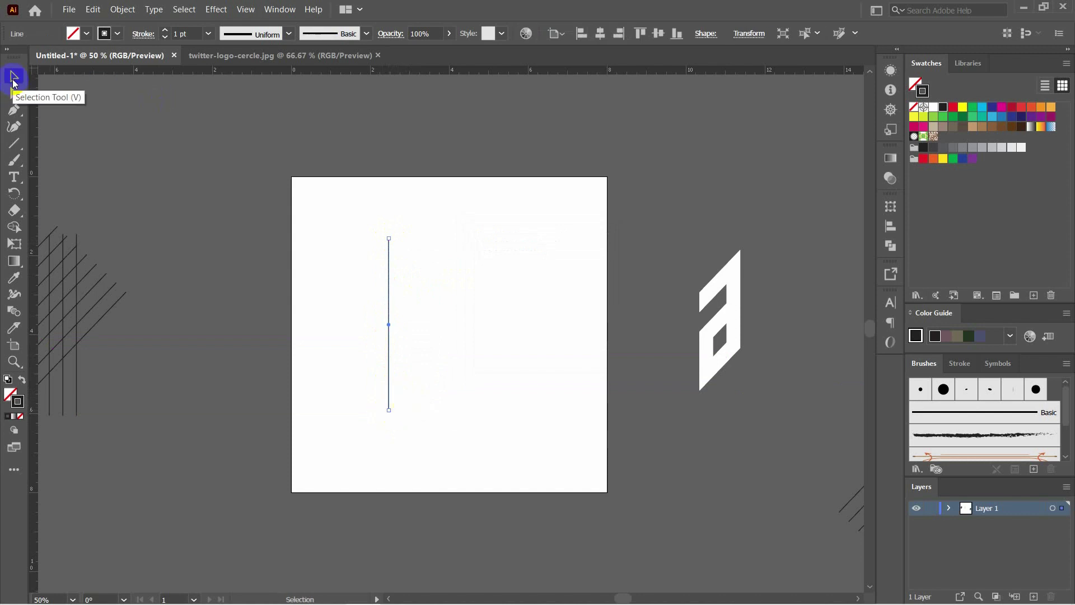
key("ctrl+plus")
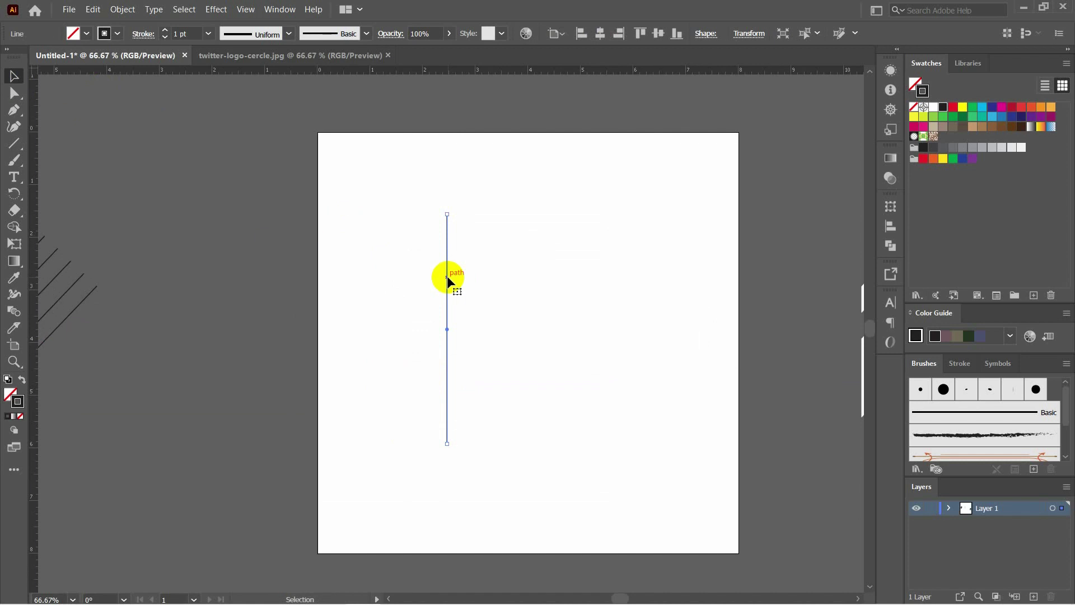
key("a")
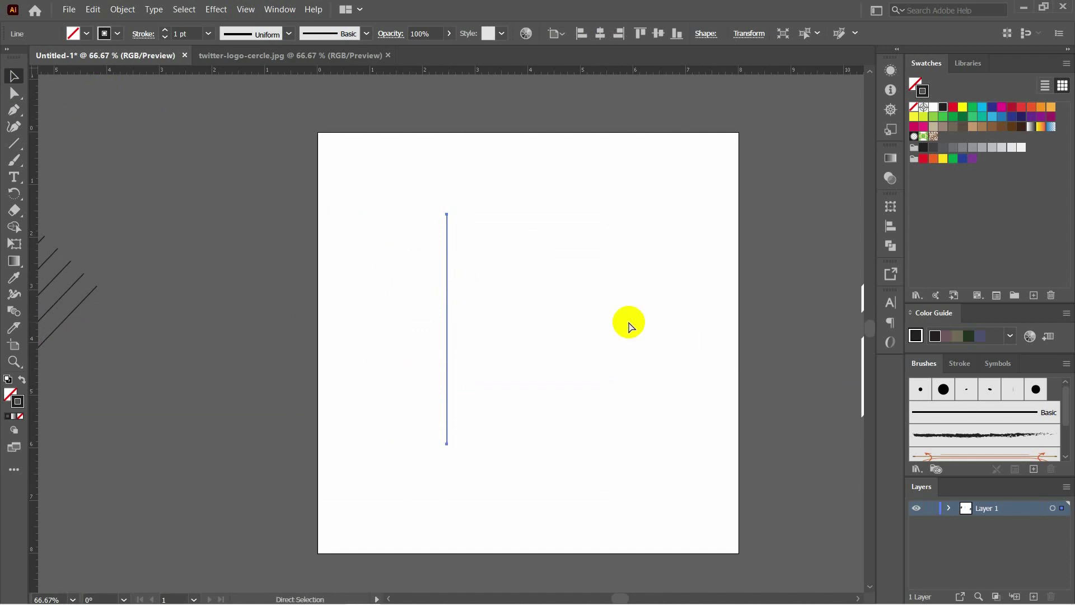
key("v")
key("ctrl+c")
key("ctrl+v")
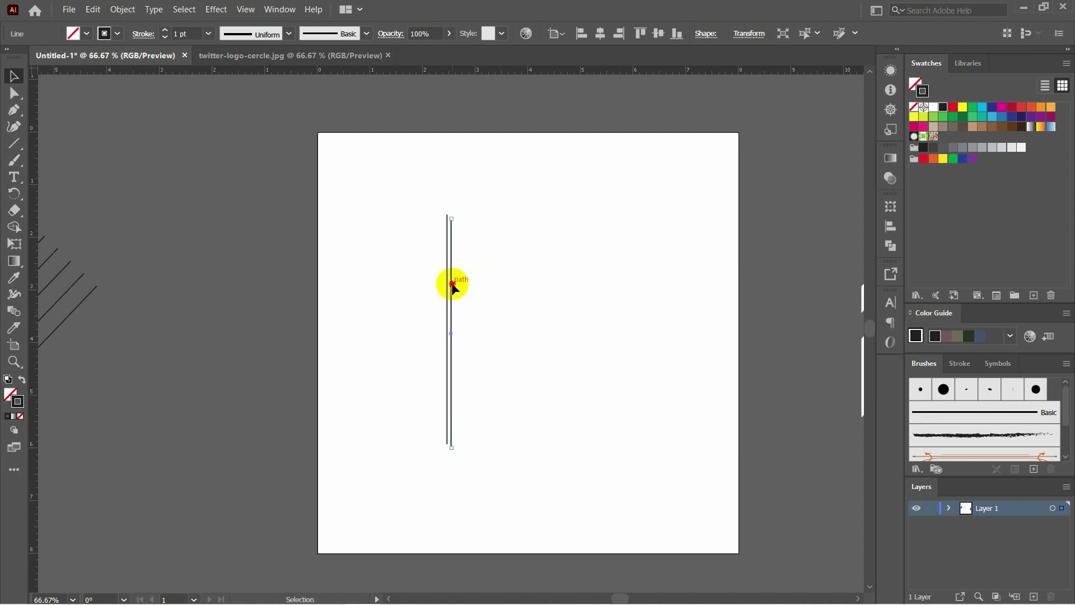
left_click_drag(452, 284, 463, 277)
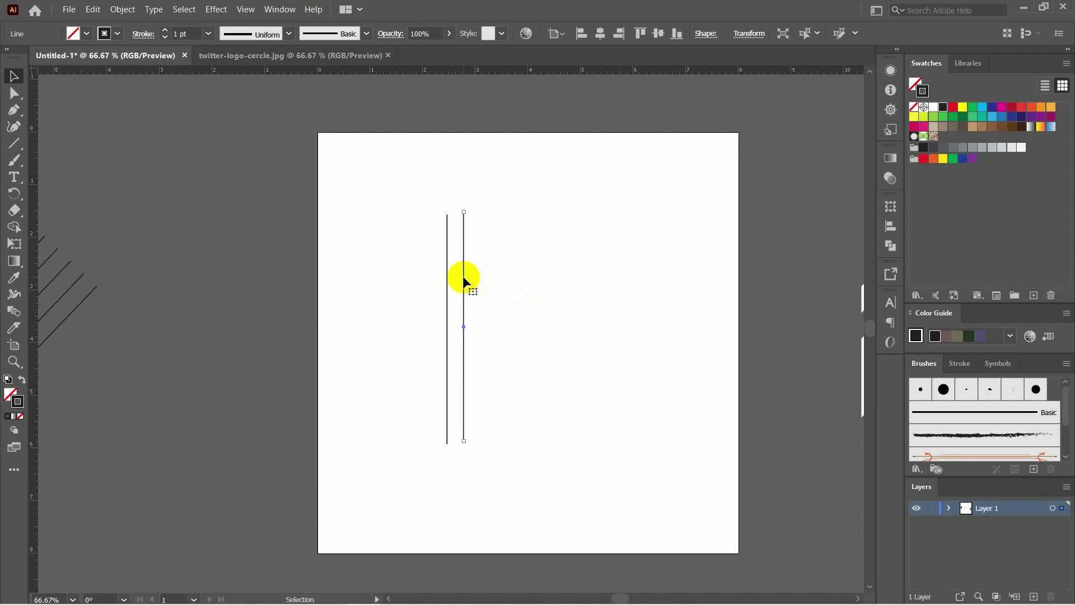
key("ctrl+z")
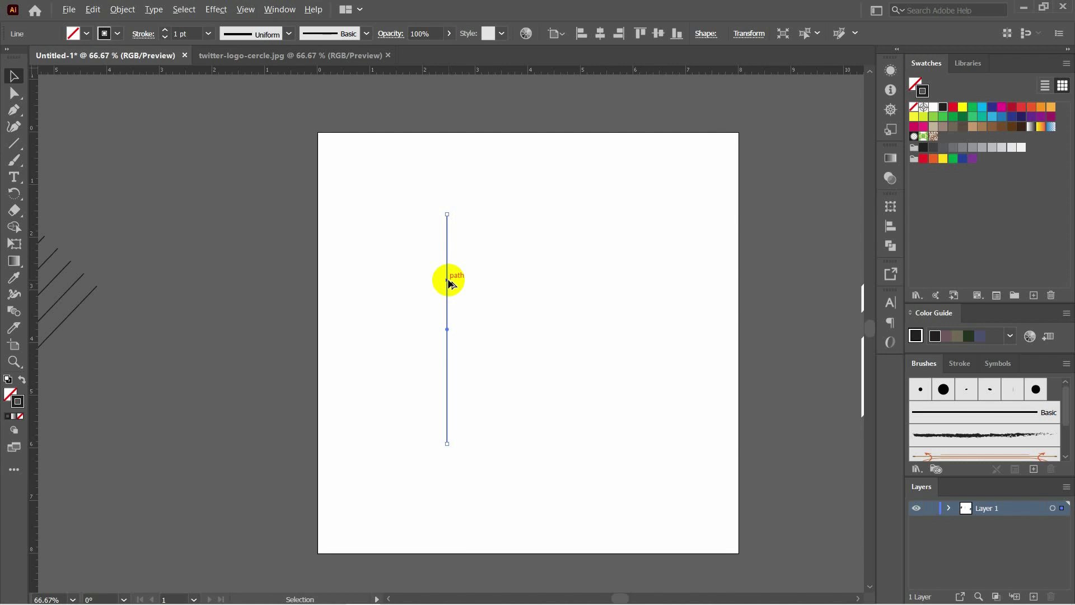
left_click_drag(449, 281, 465, 279)
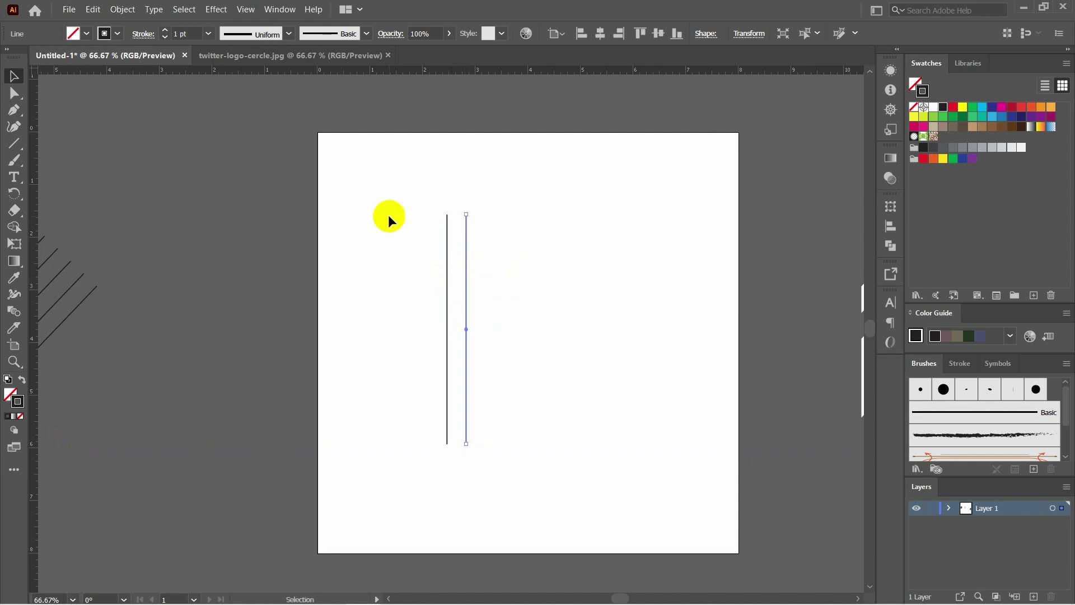
Try duplicating the pair and drawing a third line, undoing both attempts.
left_click_drag(411, 212, 495, 461)
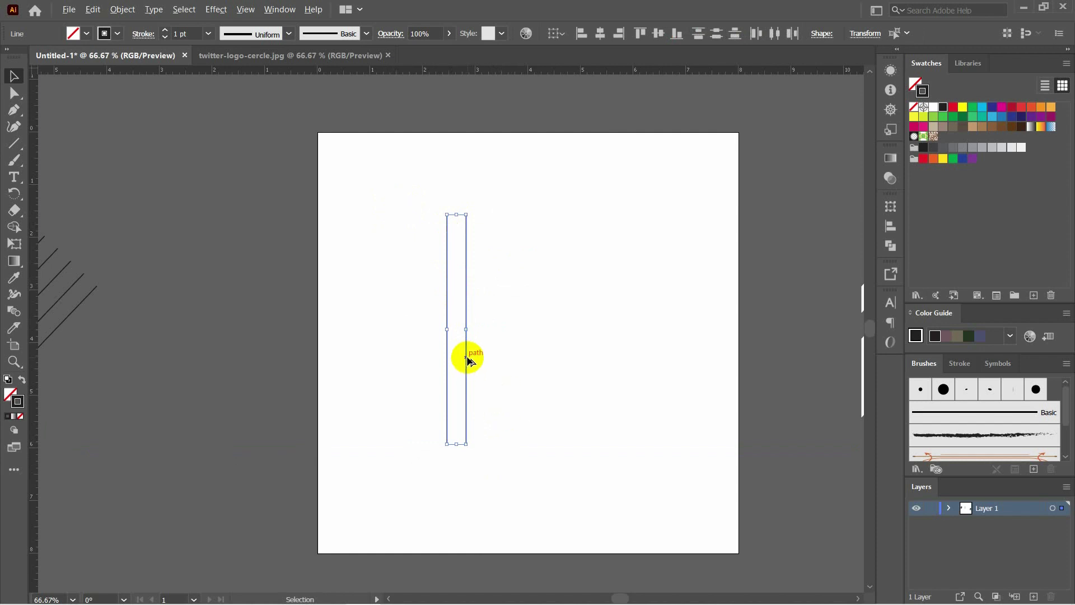
left_click_drag(467, 359, 504, 353)
key("ctrl+z")
left_click(390, 178)
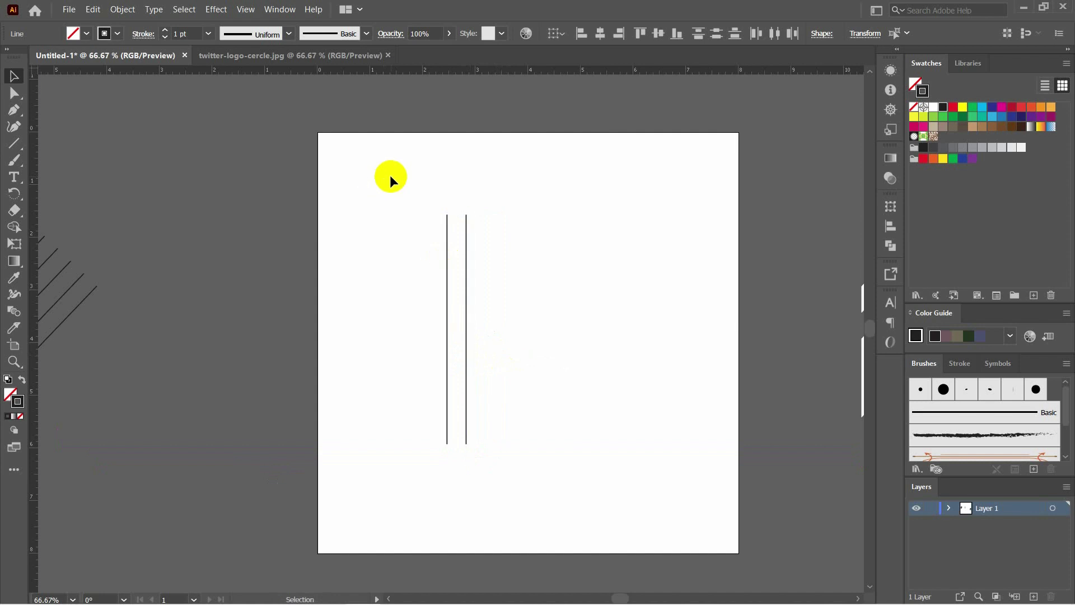
left_click(14, 144)
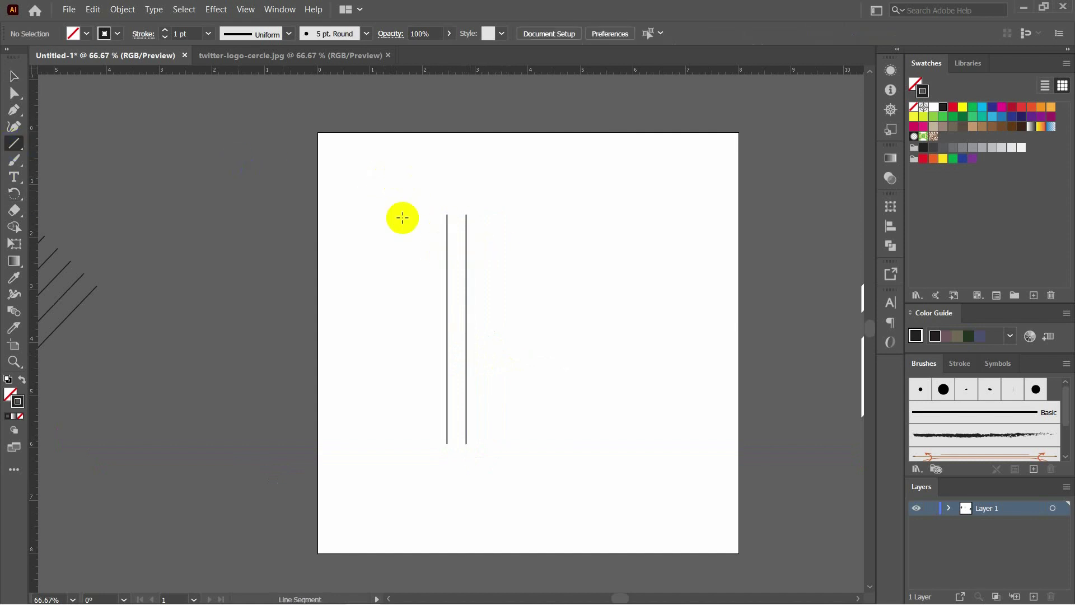
left_click_drag(484, 214, 499, 428)
key("ctrl+z")
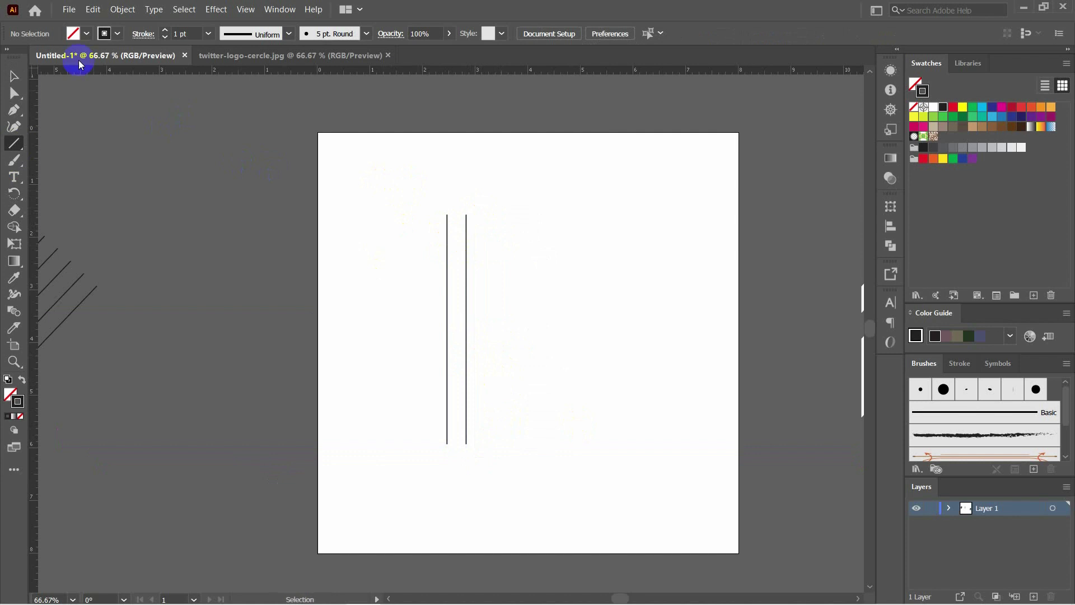
left_click(14, 76)
Alt-drag both lines right to make four evenly spaced vertical lines, then select all four.
left_click_drag(405, 188, 494, 463)
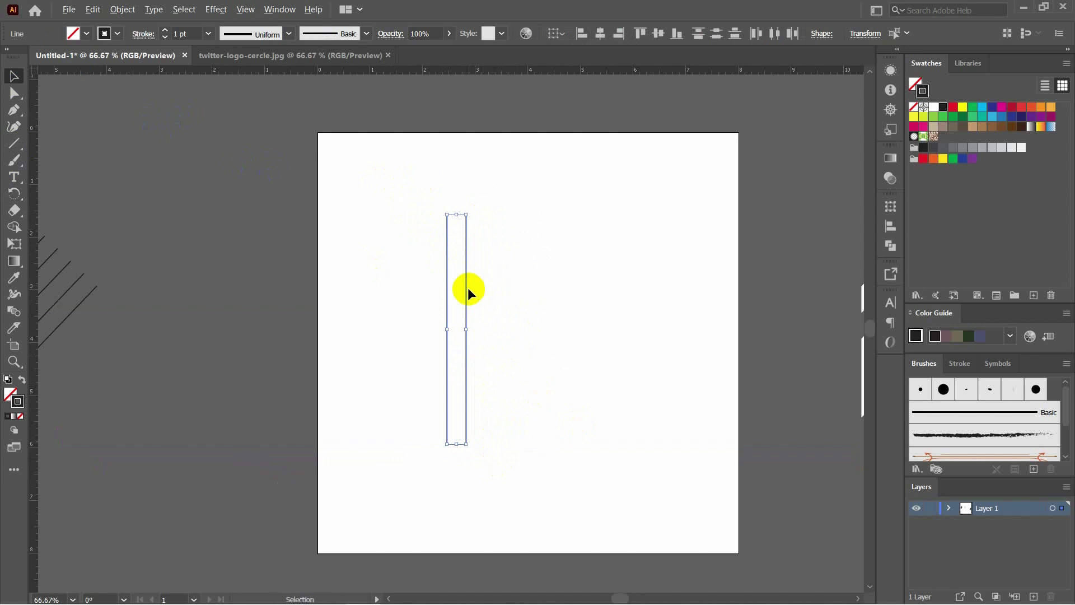
left_click_drag(469, 289, 502, 292)
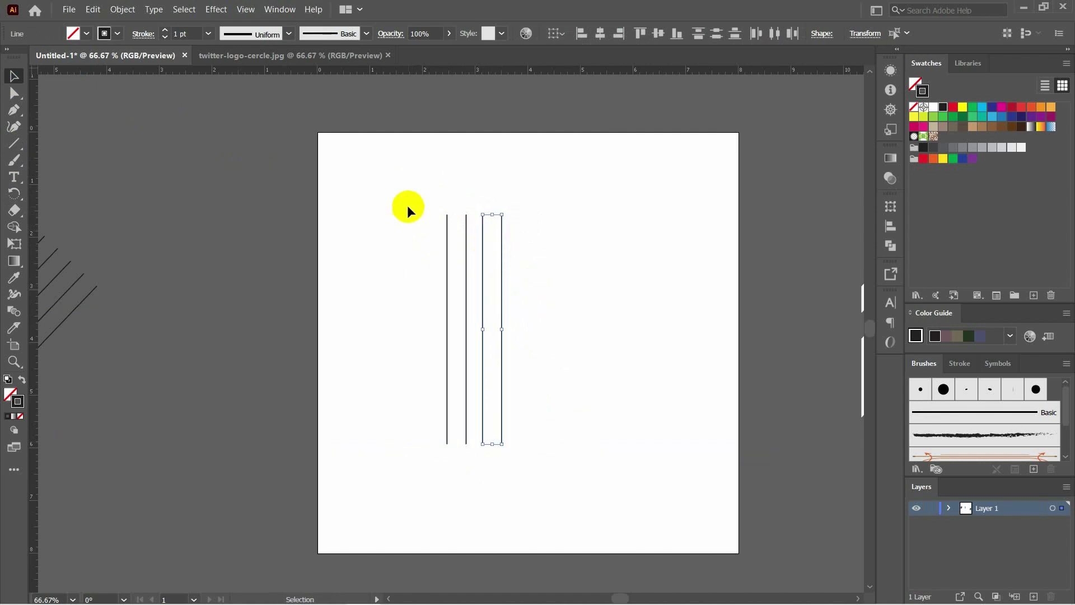
left_click_drag(408, 200, 524, 465)
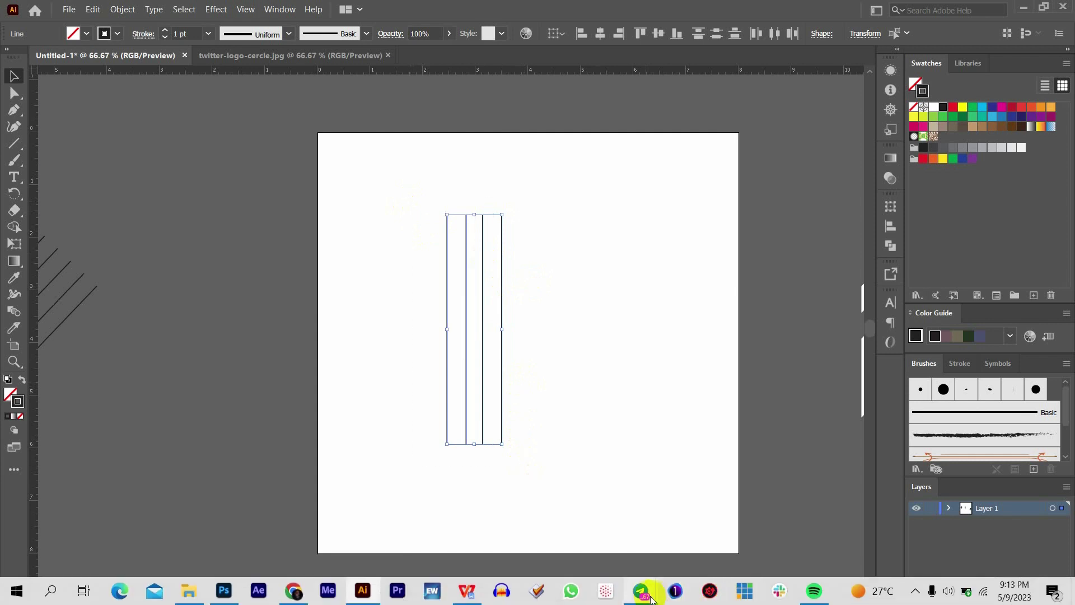
mouse_move(645, 597)
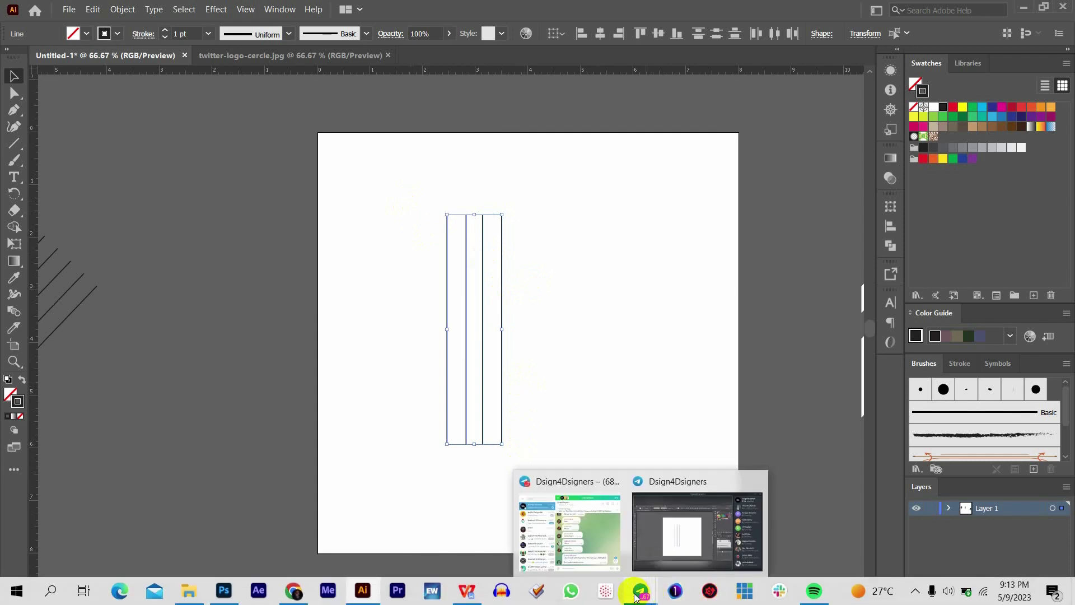
Open the Telegram group chat and live stream, then return to the drawing.
left_click(594, 549)
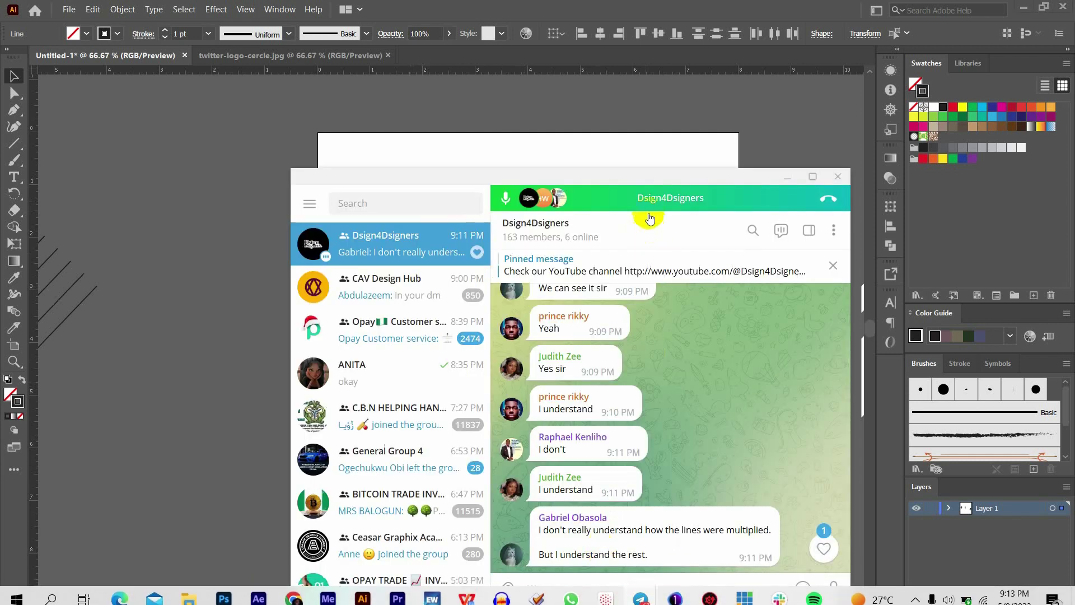
left_click(633, 199)
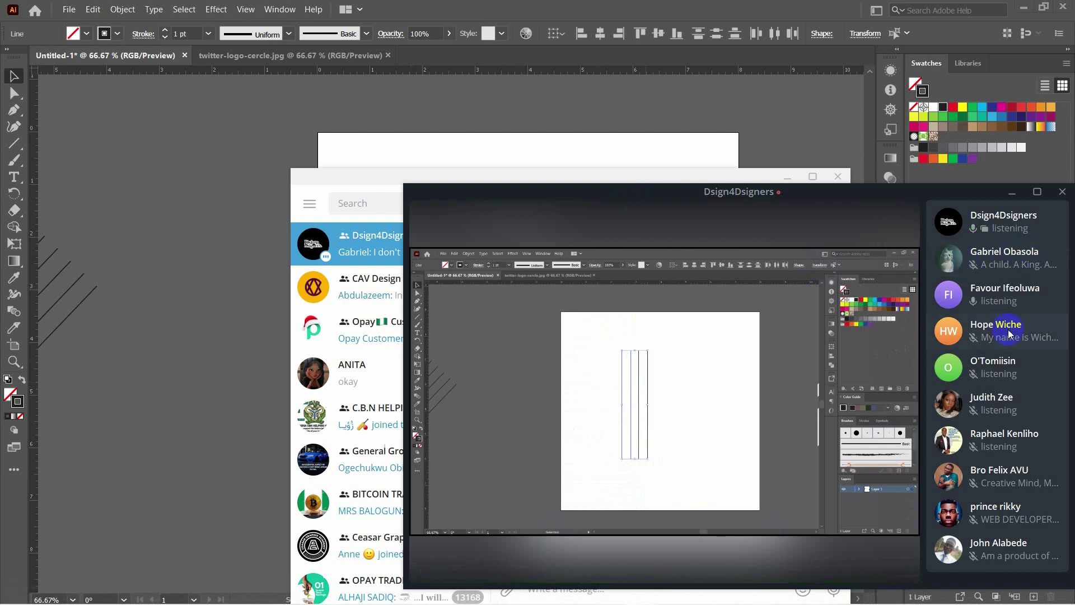
left_click(778, 118)
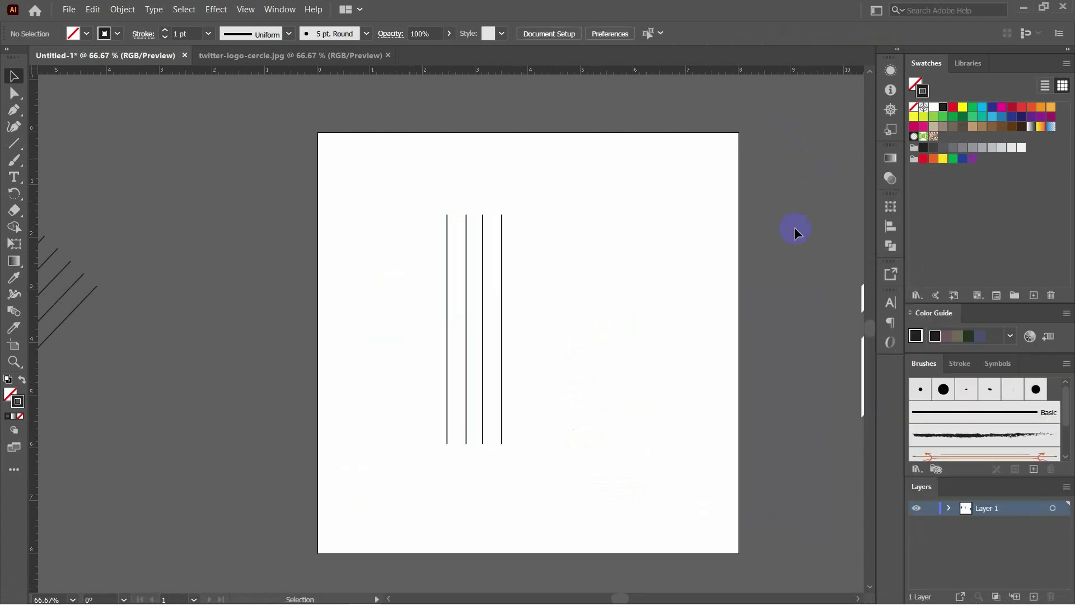
Move the live-stream window left, mute one listener, and minimise the stream.
mouse_move(642, 590)
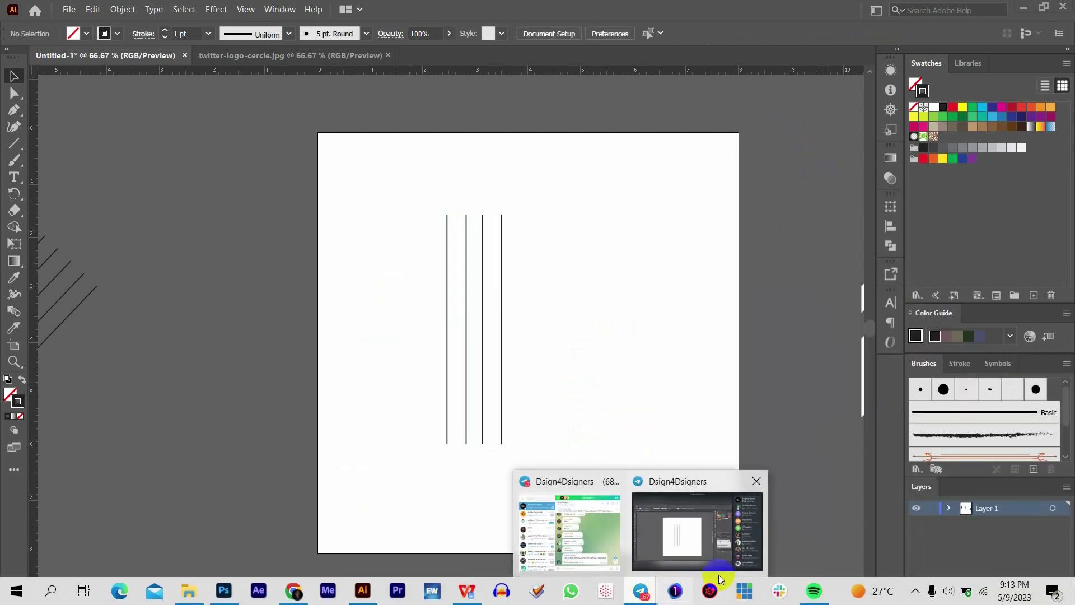
left_click(728, 536)
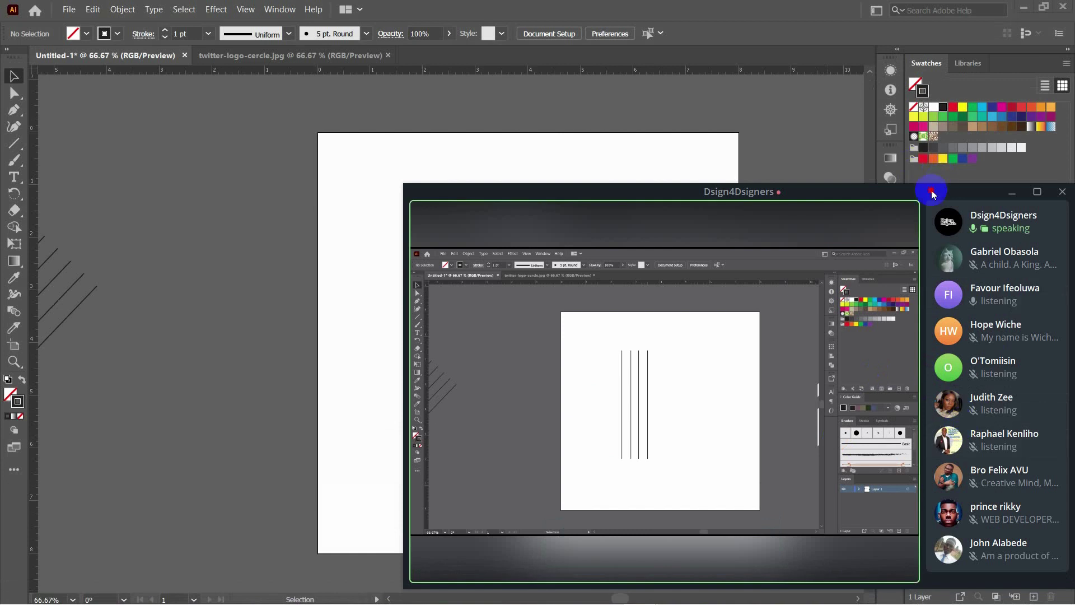
left_click_drag(933, 193, 785, 191)
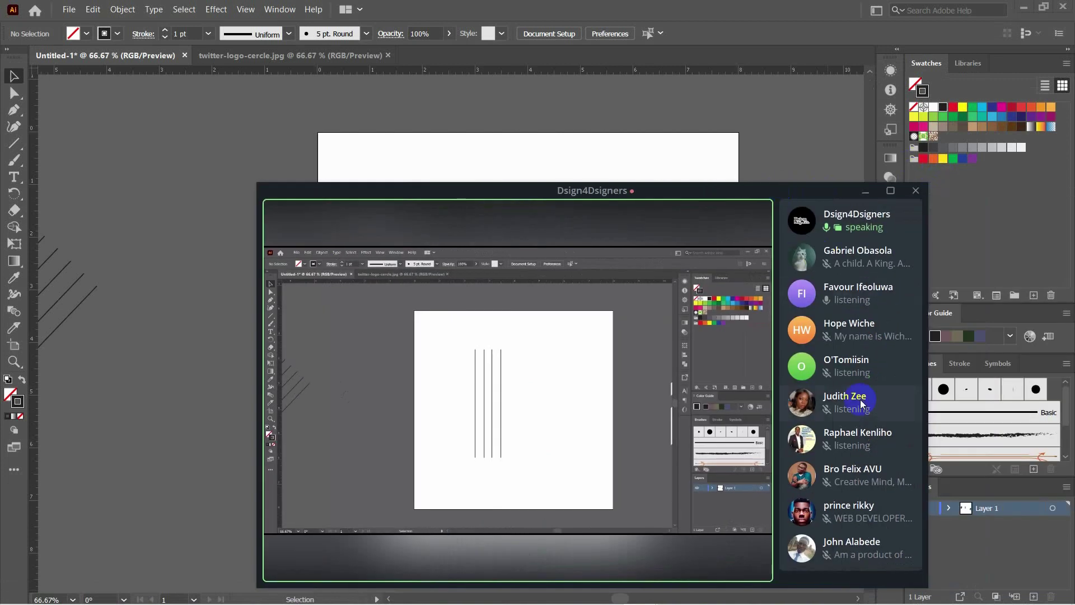
left_click(843, 310)
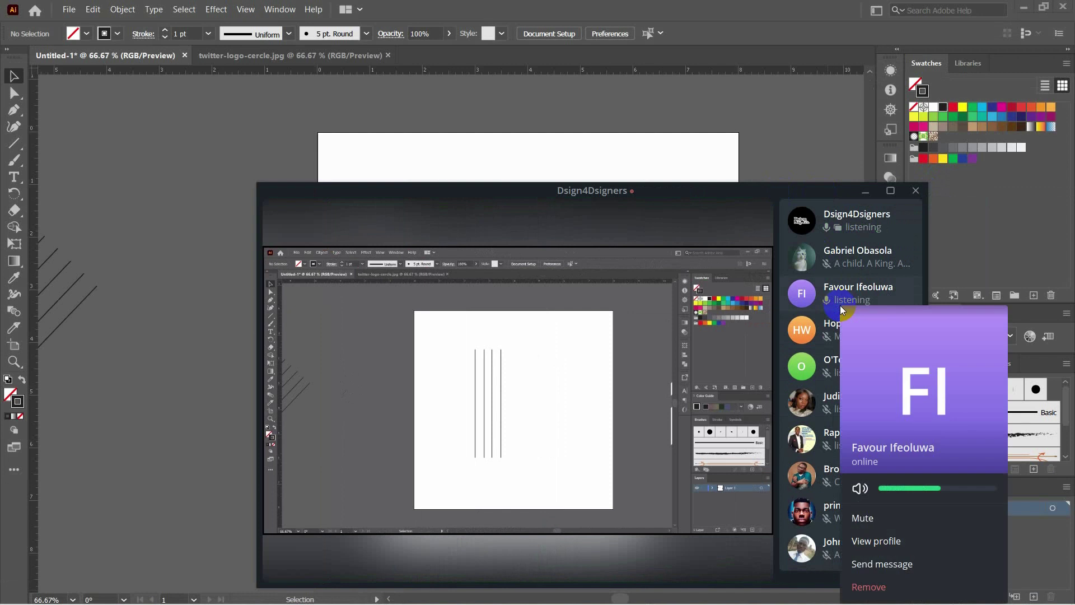
left_click(890, 513)
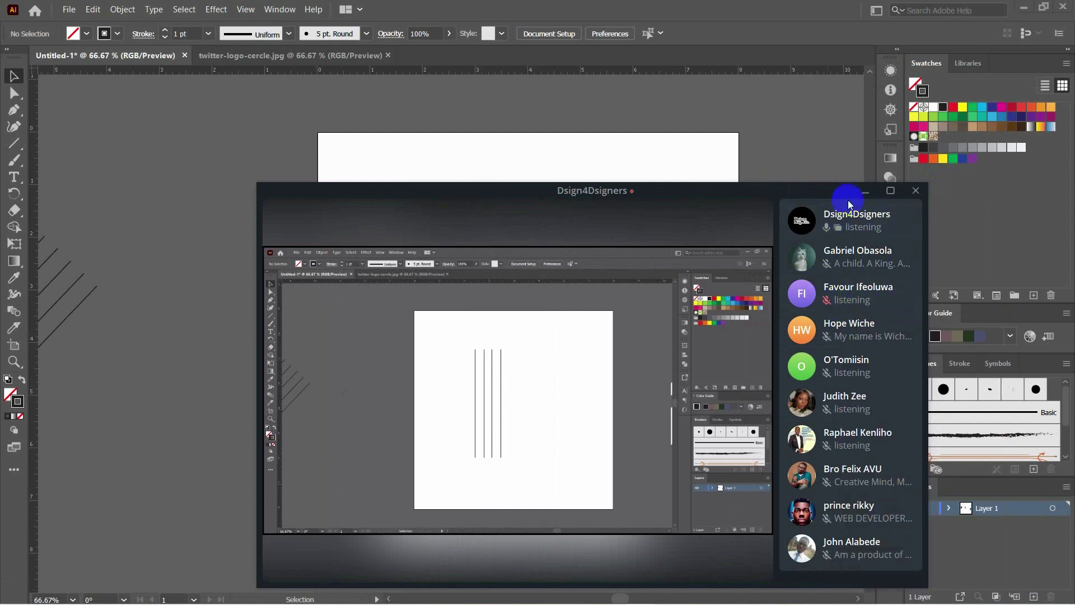
left_click(866, 192)
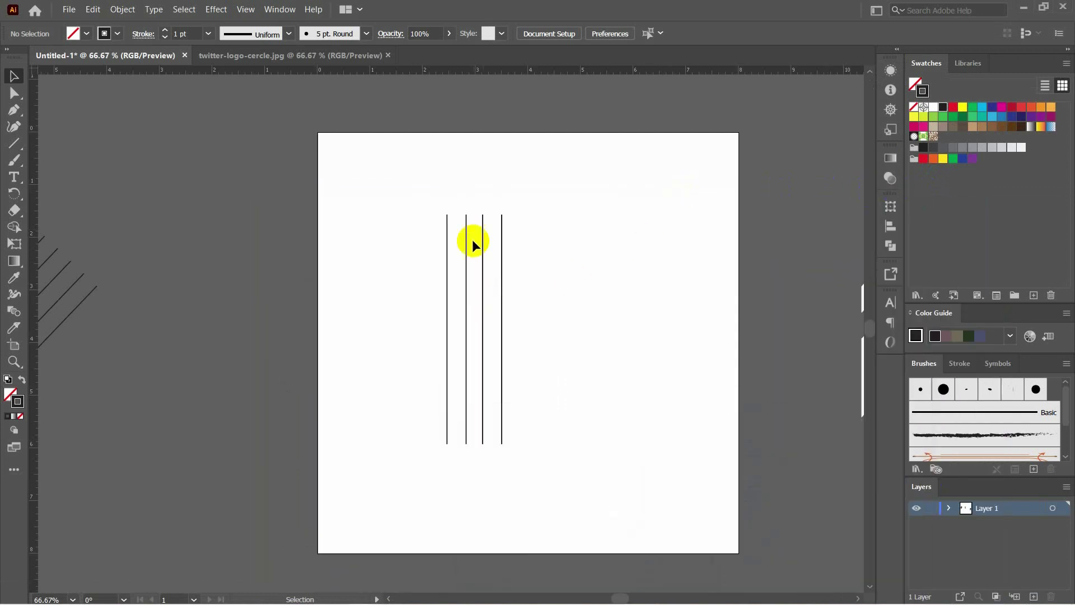
Undo the last duplication and delete the extra line, leaving one vertical line.
left_click_drag(386, 195, 539, 481)
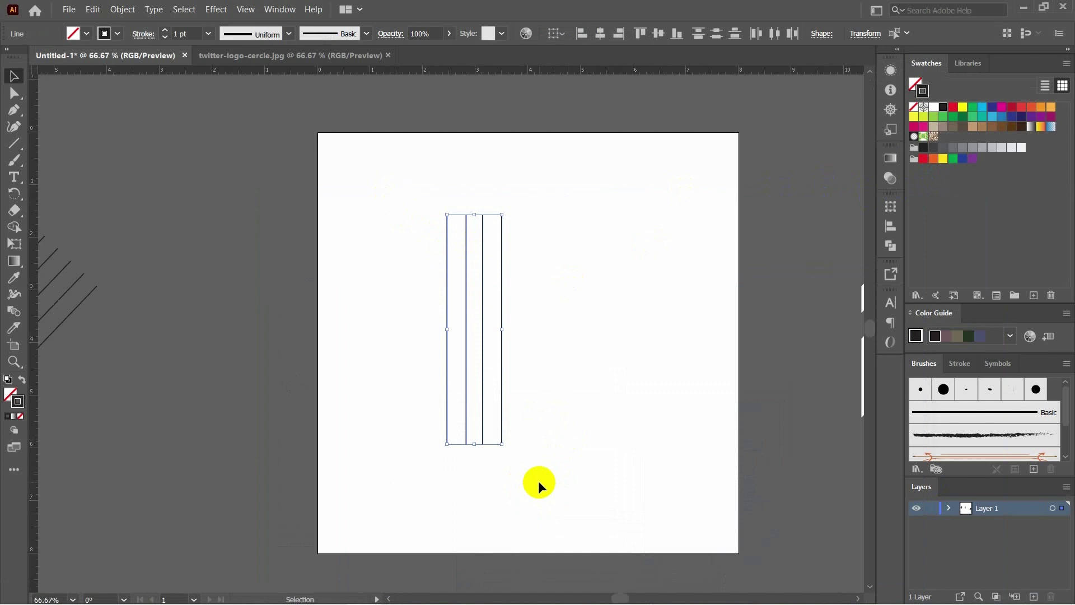
key("ctrl+z")
key("ctrl+z")
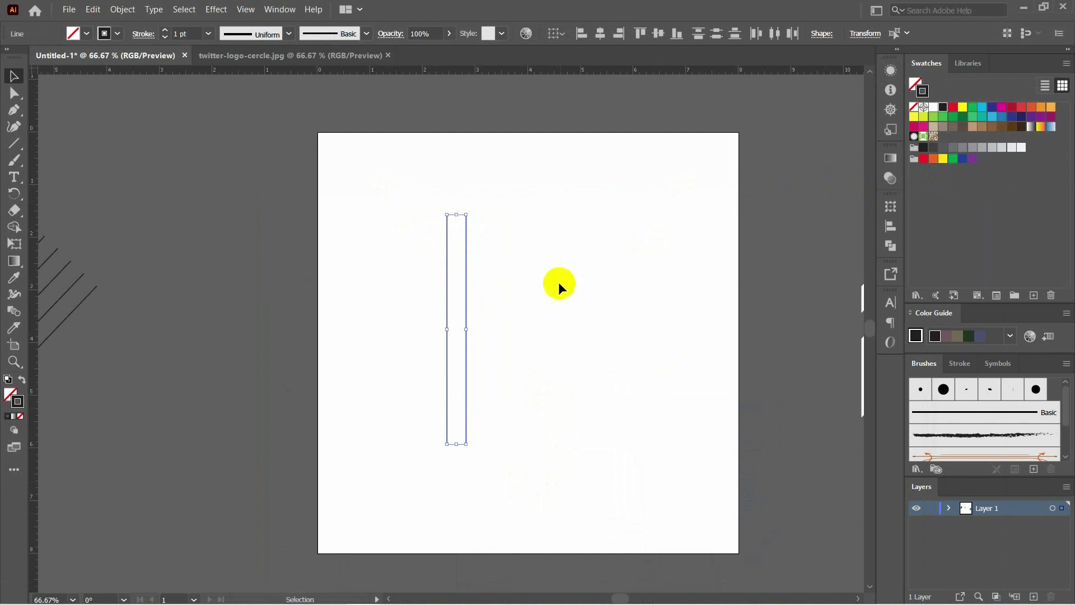
left_click(543, 259)
left_click(467, 219)
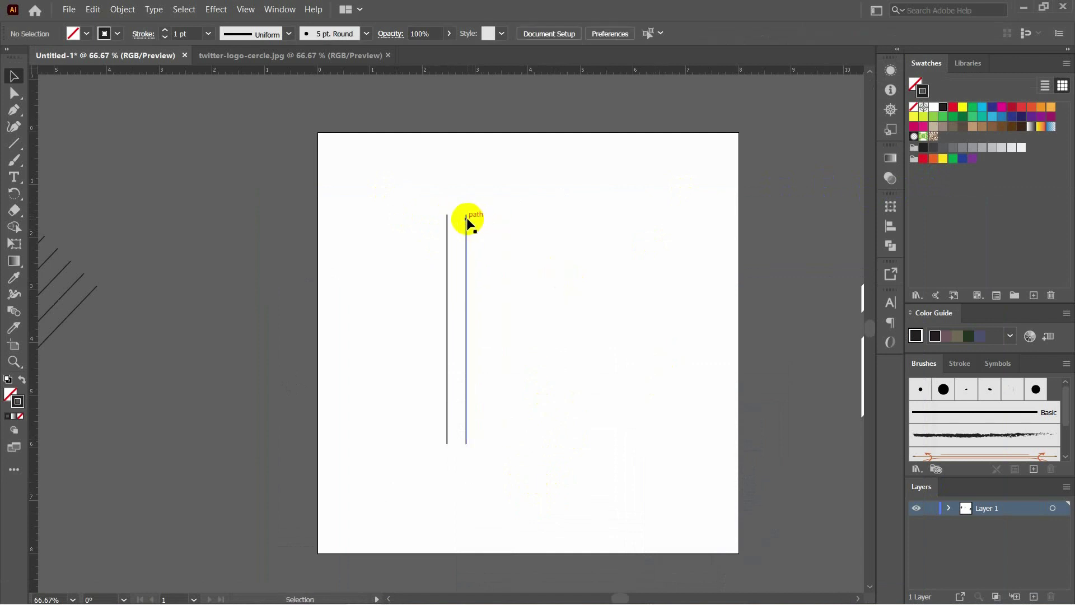
key("Delete")
Alt-drag the remaining line rightward for two parallel lines, then select both.
left_click(447, 234)
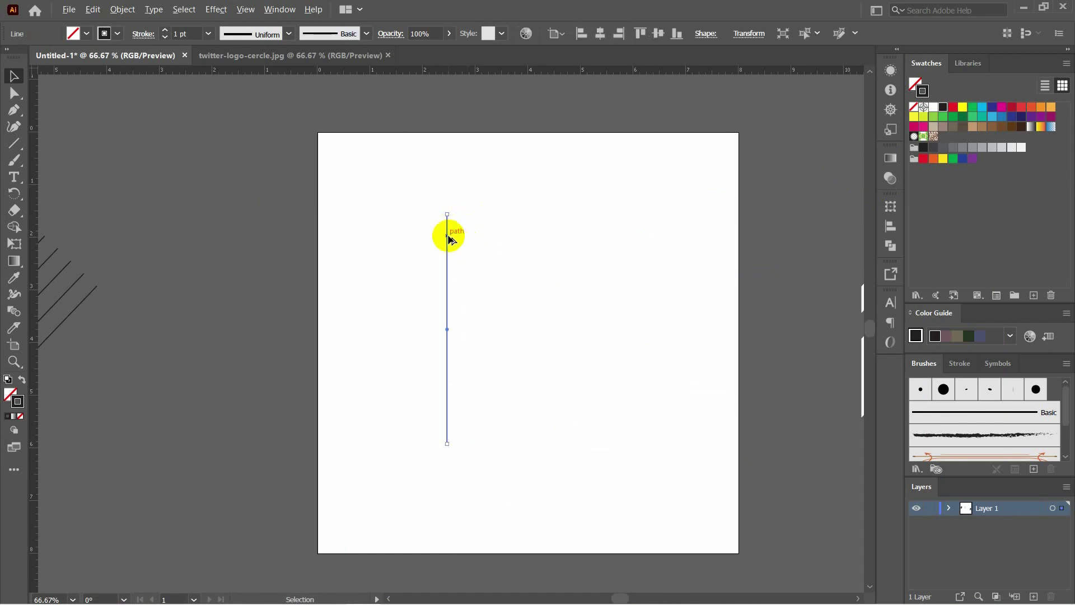
left_click_drag(448, 235, 465, 234)
left_click(489, 233)
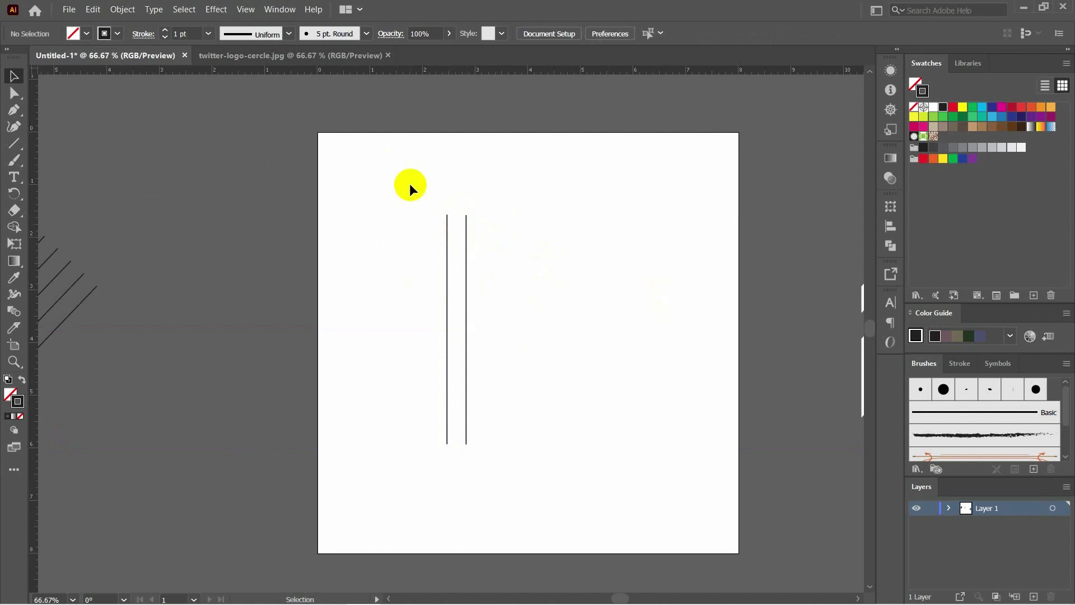
left_click_drag(408, 199, 498, 467)
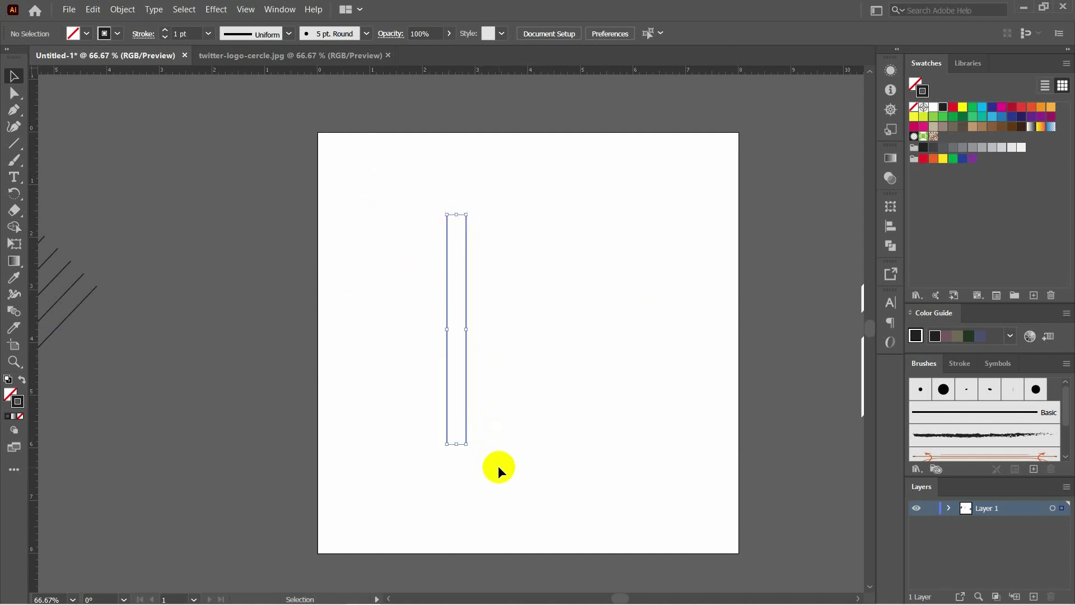
Duplicate the two vertical lines to the right, making four parallel lines.
left_click(367, 214)
left_click(403, 197)
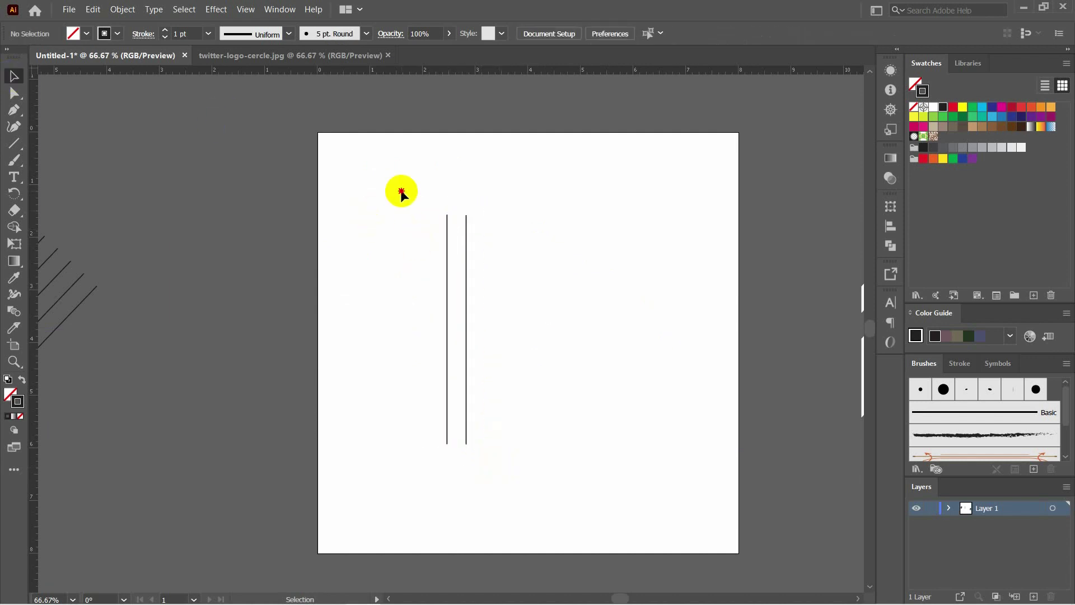
left_click_drag(401, 192, 517, 469)
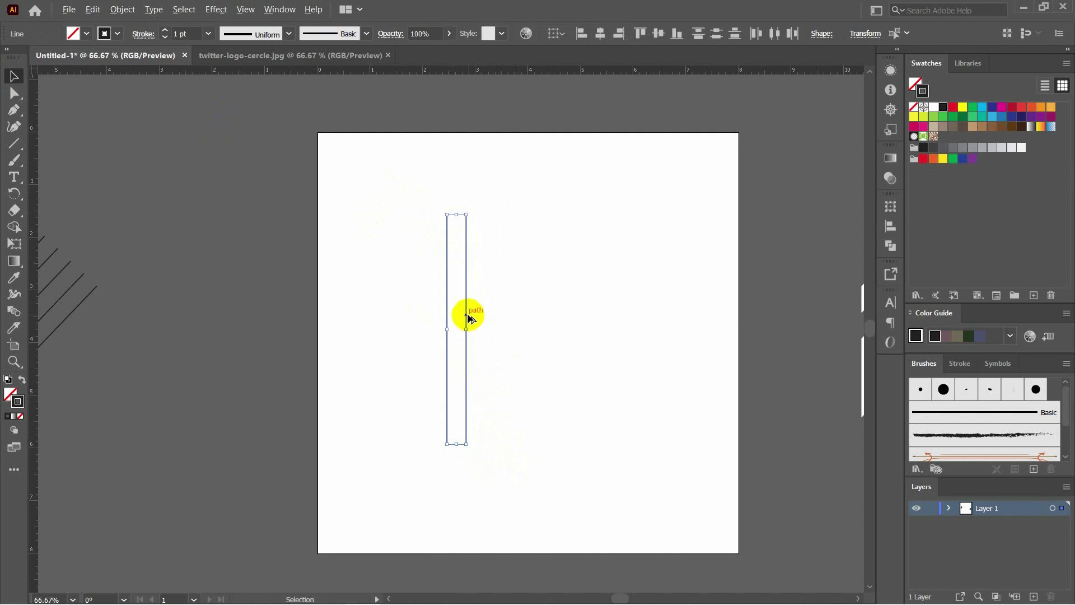
left_click_drag(468, 317, 504, 314)
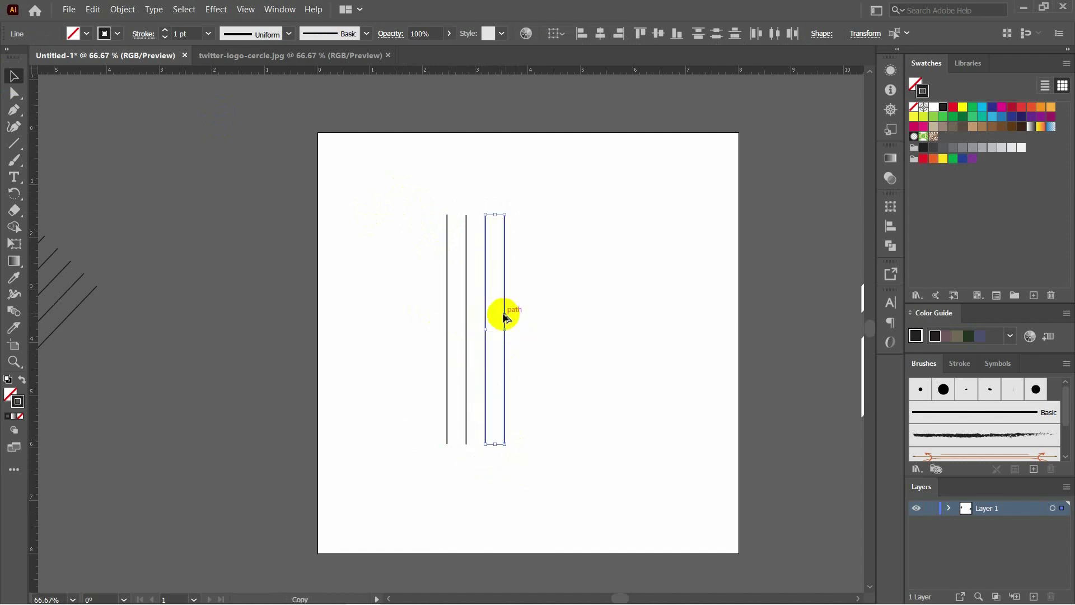
Copy all four lines to the right and align them, giving eight lines.
left_click(536, 312)
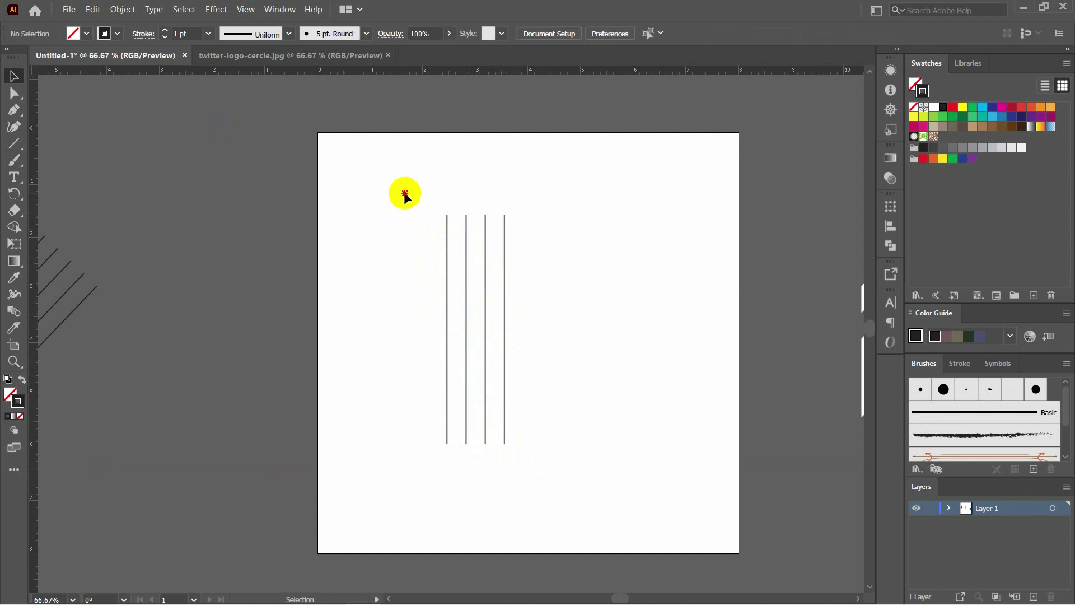
left_click_drag(401, 192, 535, 480)
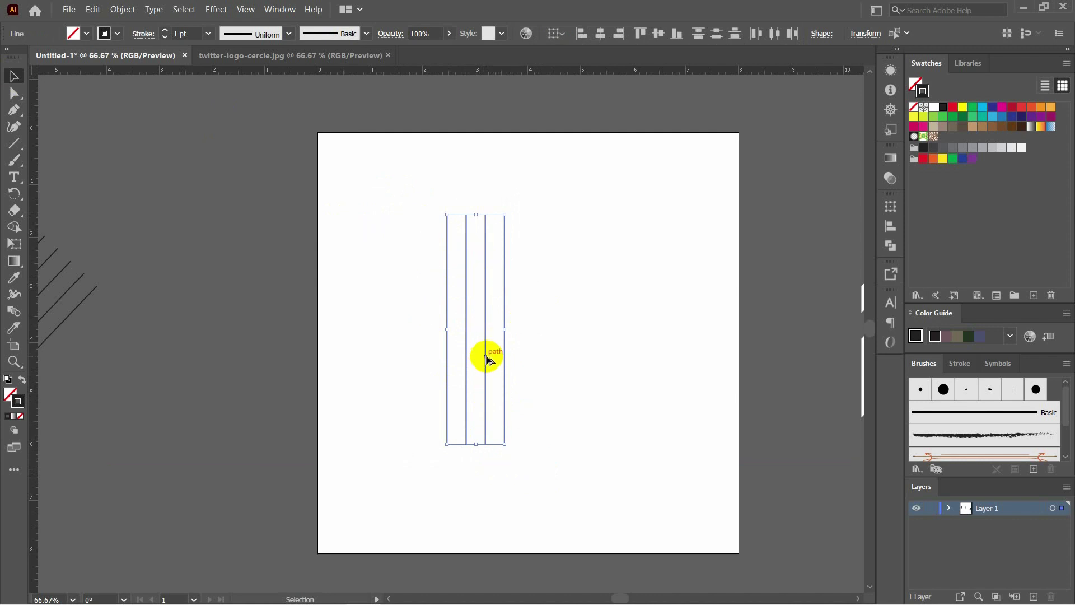
left_click_drag(488, 361, 559, 353)
left_click_drag(561, 353, 560, 354)
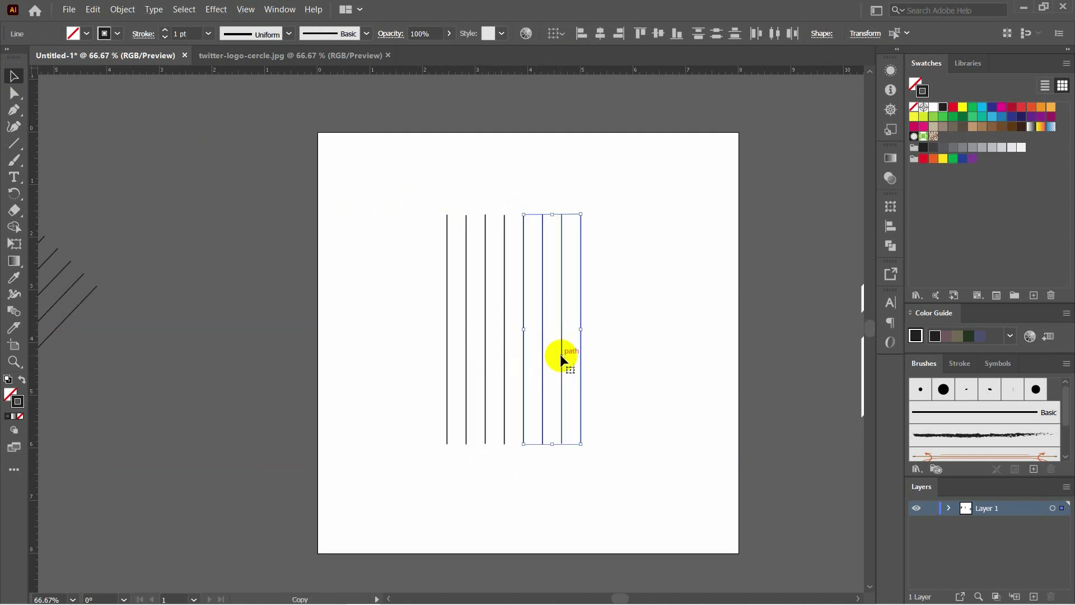
left_click(643, 343)
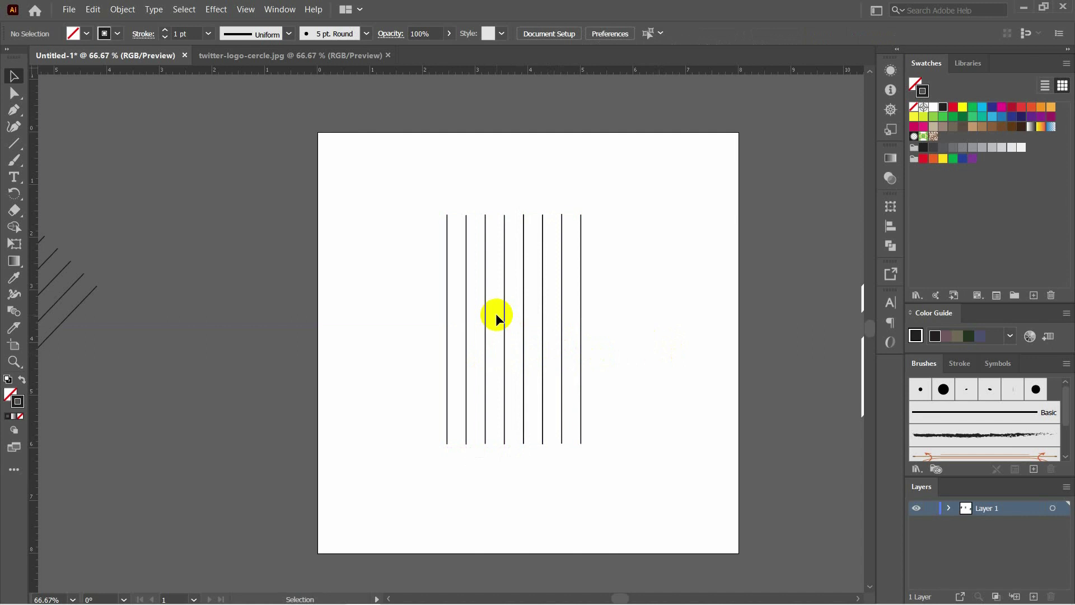
Distribute the eight vertical lines with equal horizontal spacing (Horizontal Distribute Right).
left_click_drag(372, 165, 626, 476)
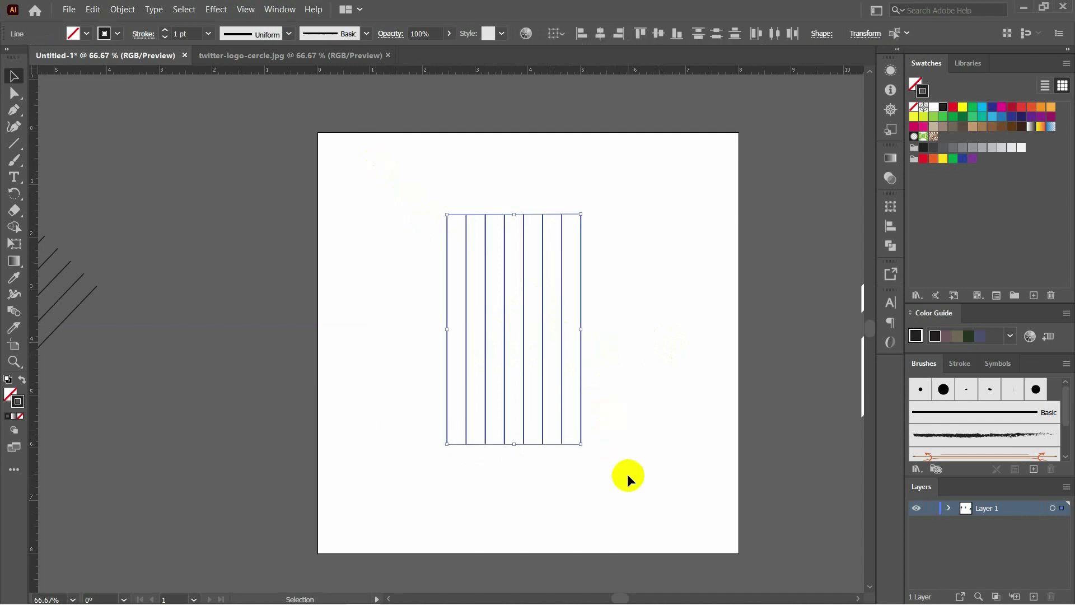
left_click(793, 35)
left_click(640, 196)
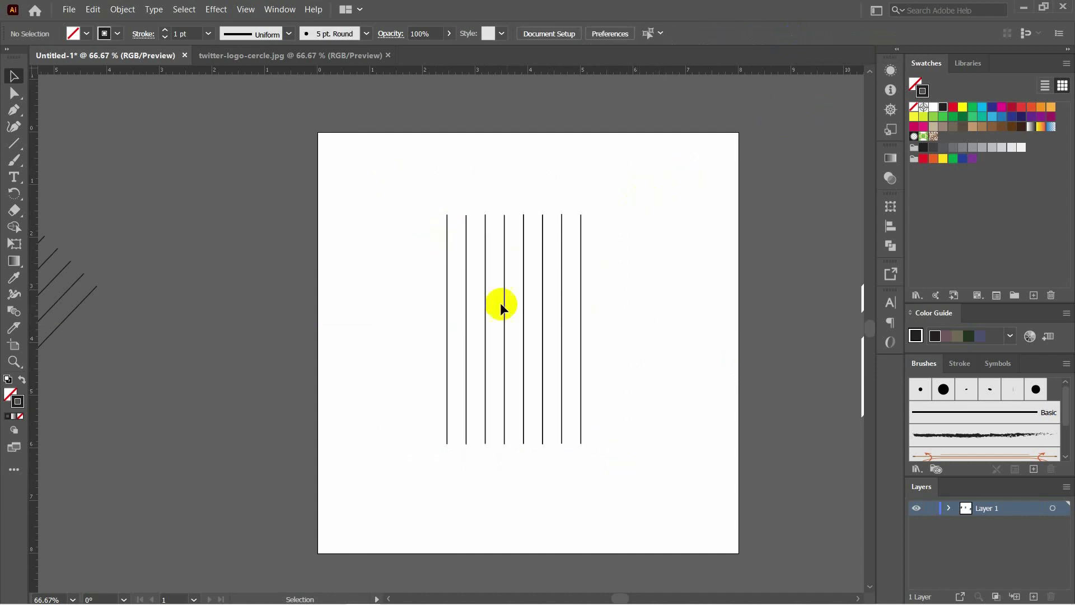
Reselect all eight lines with the Selection tool to check the even spacing.
left_click_drag(391, 194, 600, 464)
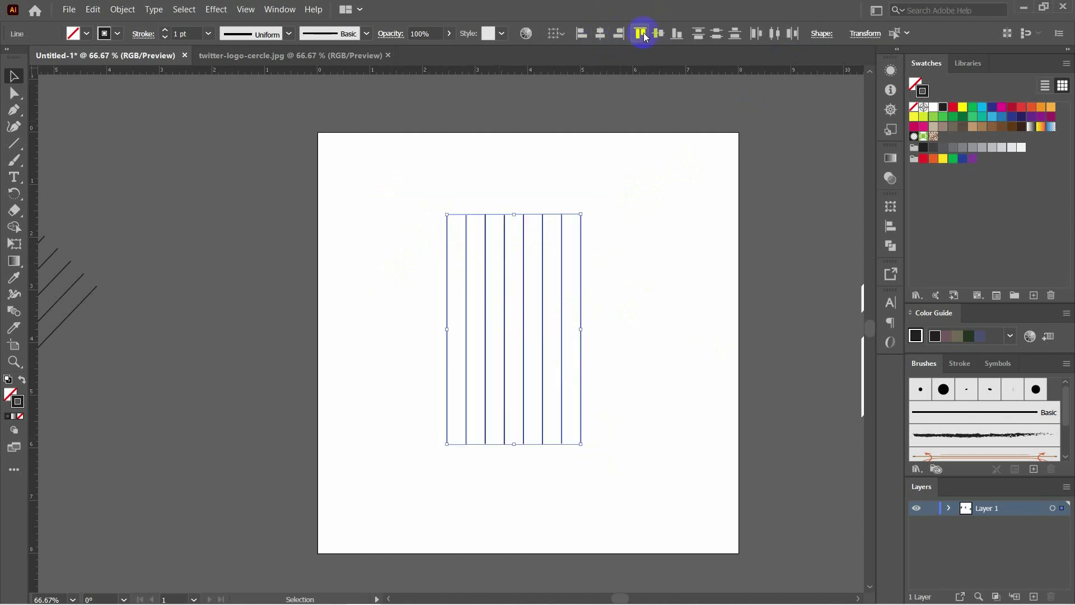
left_click(607, 196)
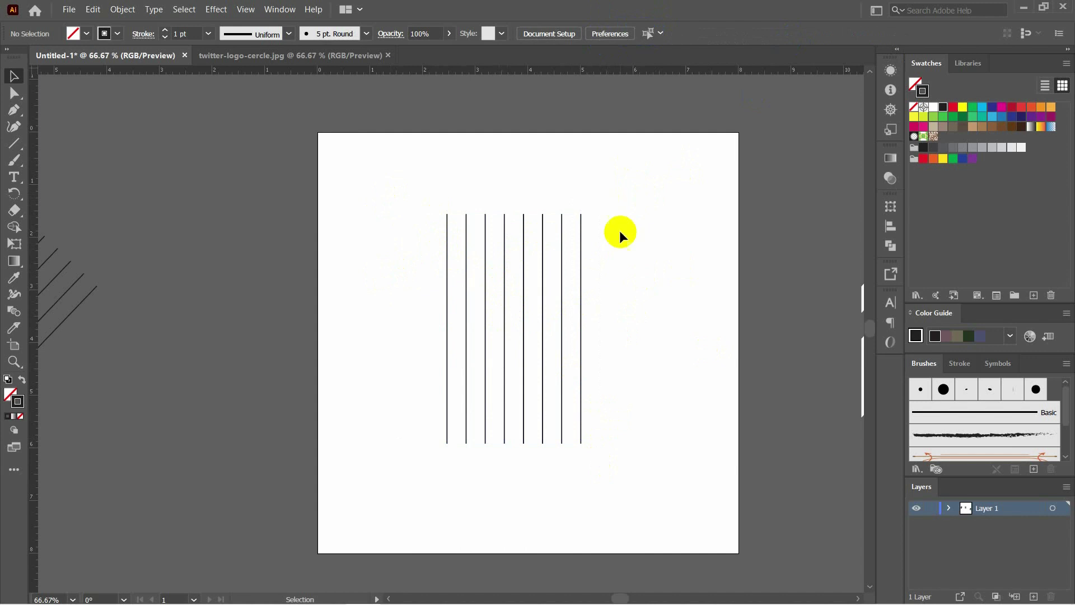
left_click_drag(405, 199, 611, 477)
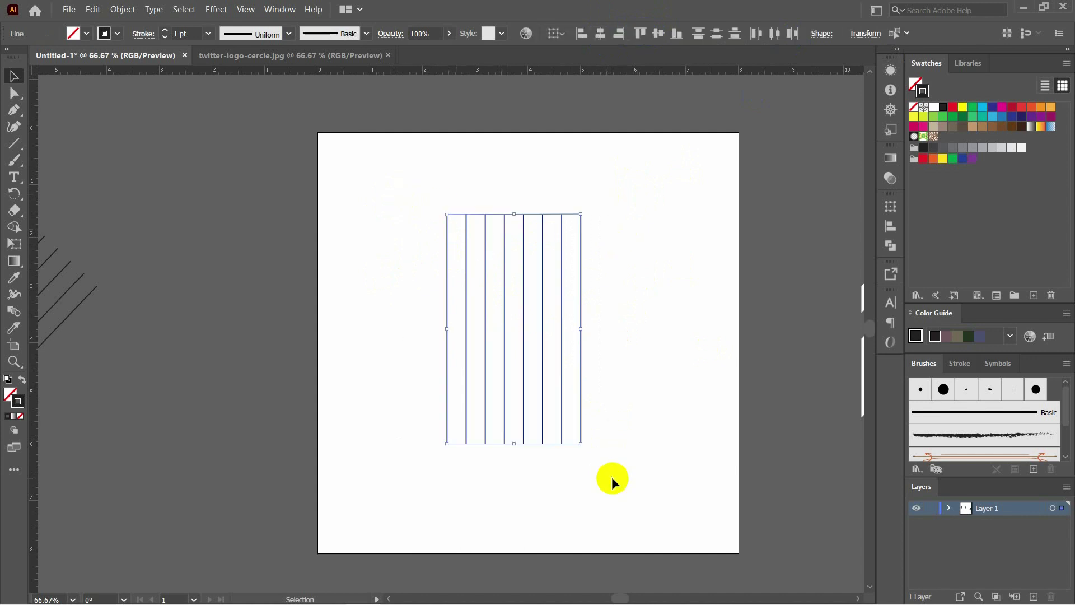
key("ctrl+minus")
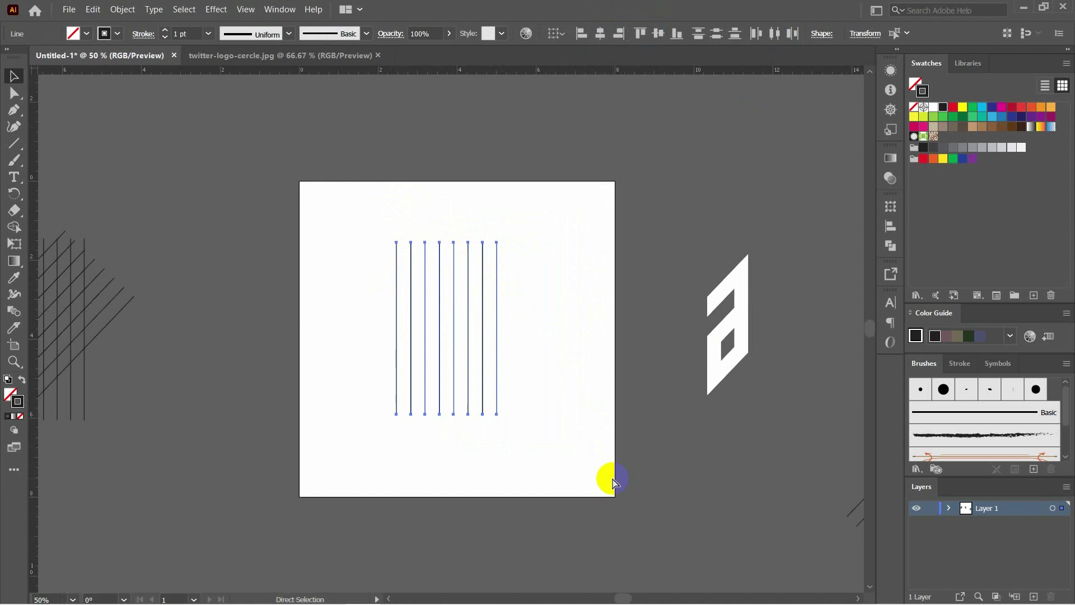
key("ctrl+plus")
key("v")
left_click_drag(598, 475, 339, 167)
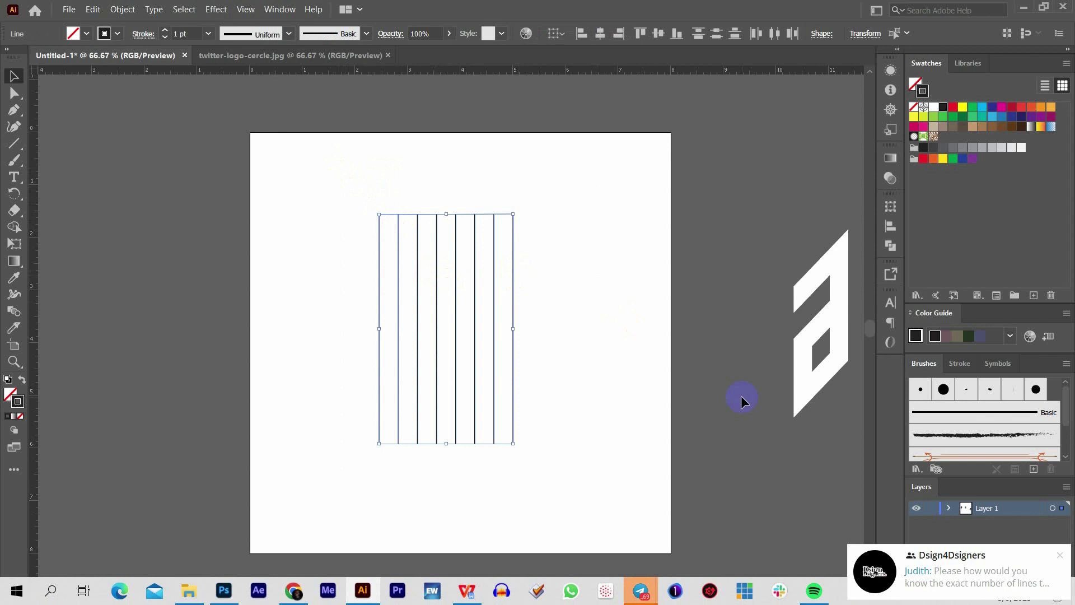
left_click(966, 582)
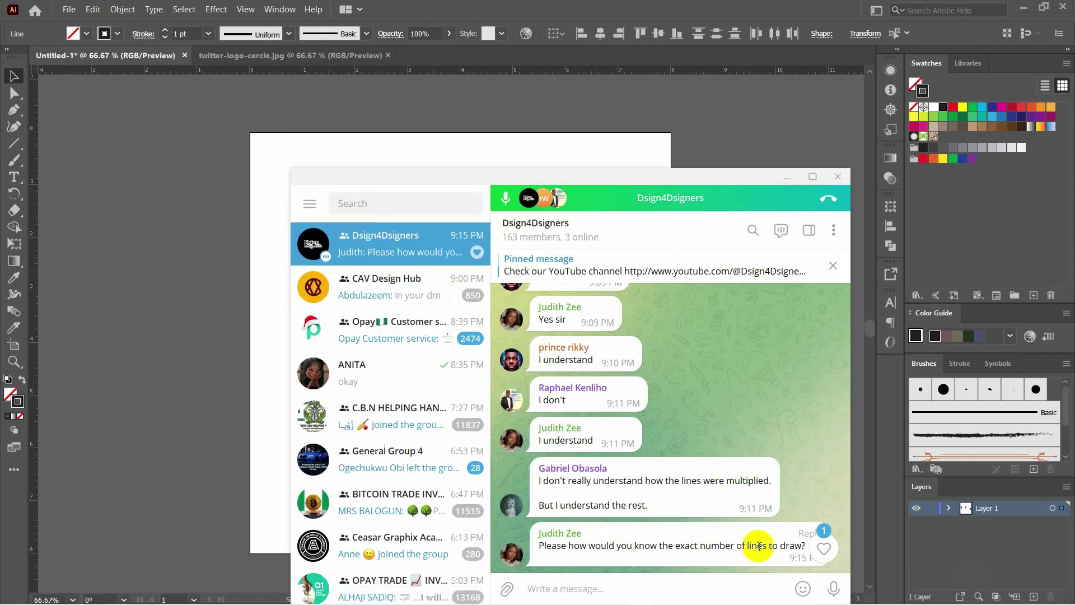
left_click(784, 179)
left_click(558, 245)
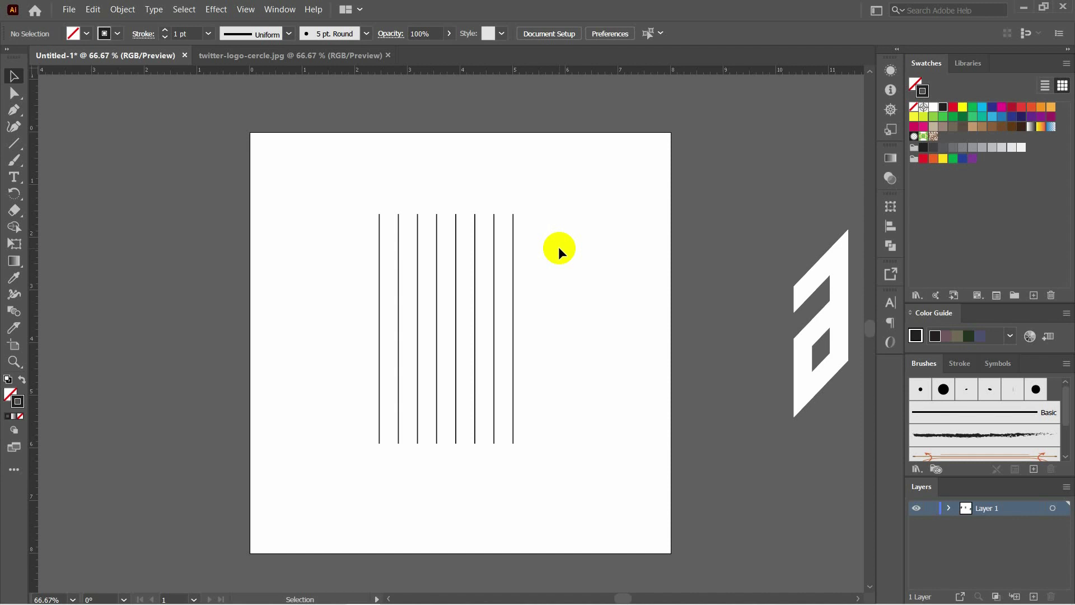
Marquee-select all eight vertical lines on the artboard.
left_click_drag(327, 197, 546, 466)
left_click(562, 379)
left_click_drag(354, 193, 532, 465)
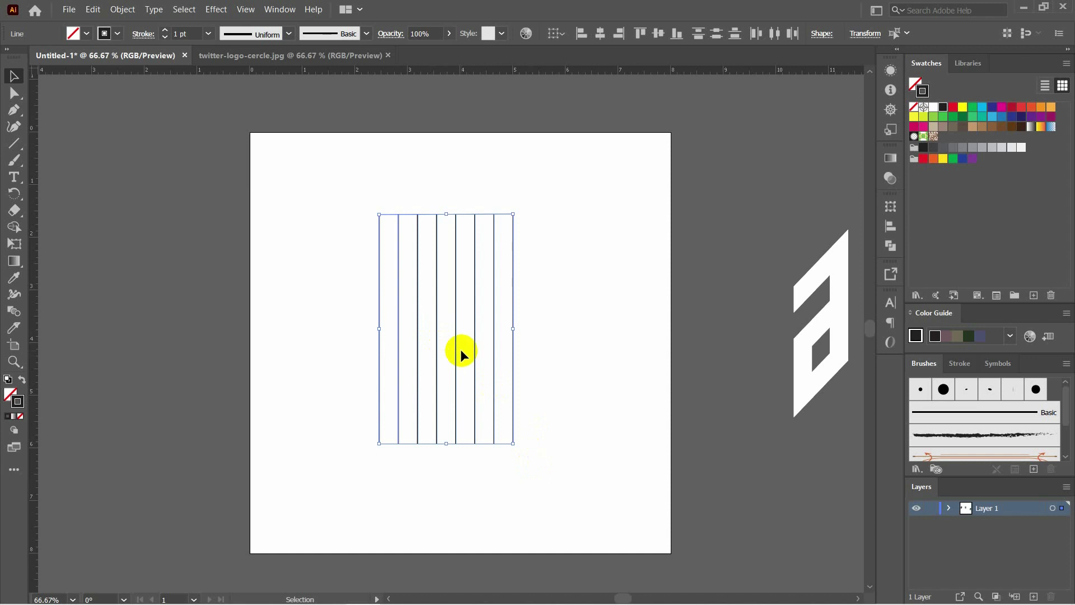
key("ctrl+minus")
left_click(547, 345)
left_click_drag(562, 444, 348, 224)
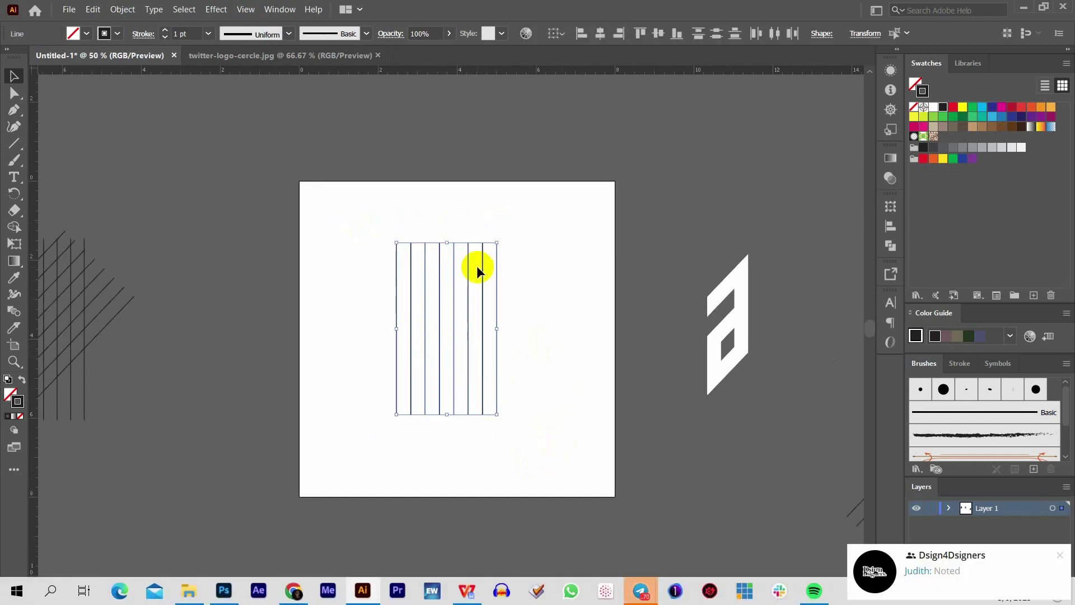
left_click(545, 324)
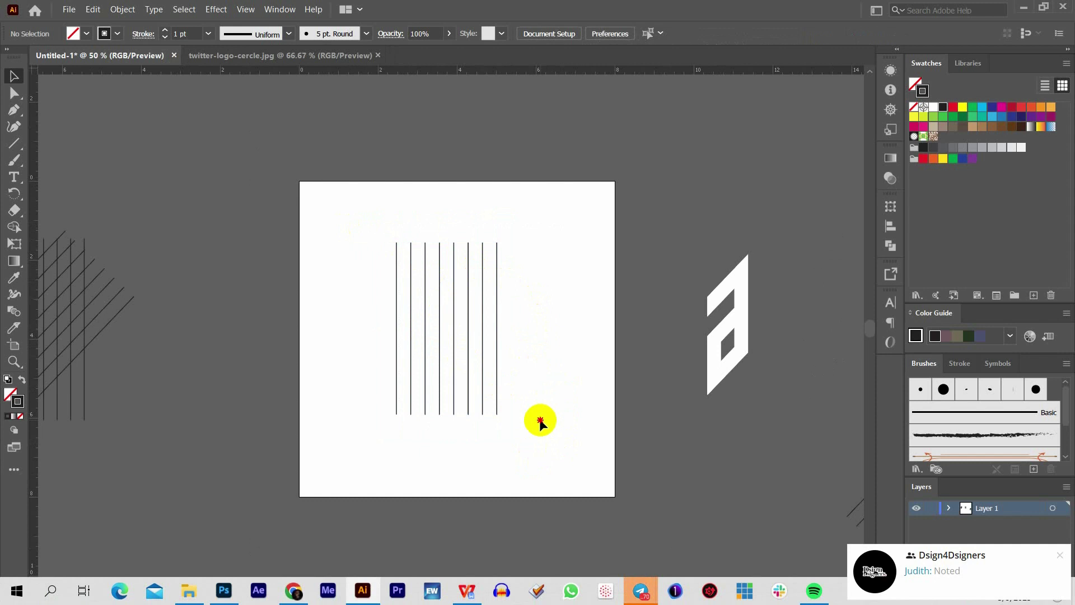
left_click_drag(538, 421, 349, 222)
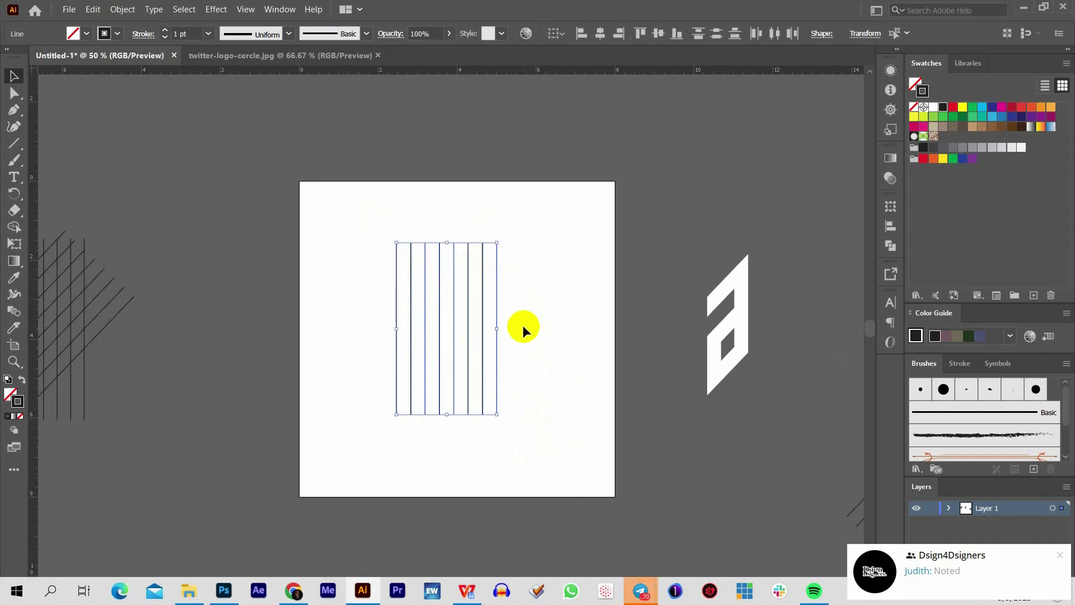
Paste a copy of the eight lines, then undo the paste.
key("ctrl+shift+b")
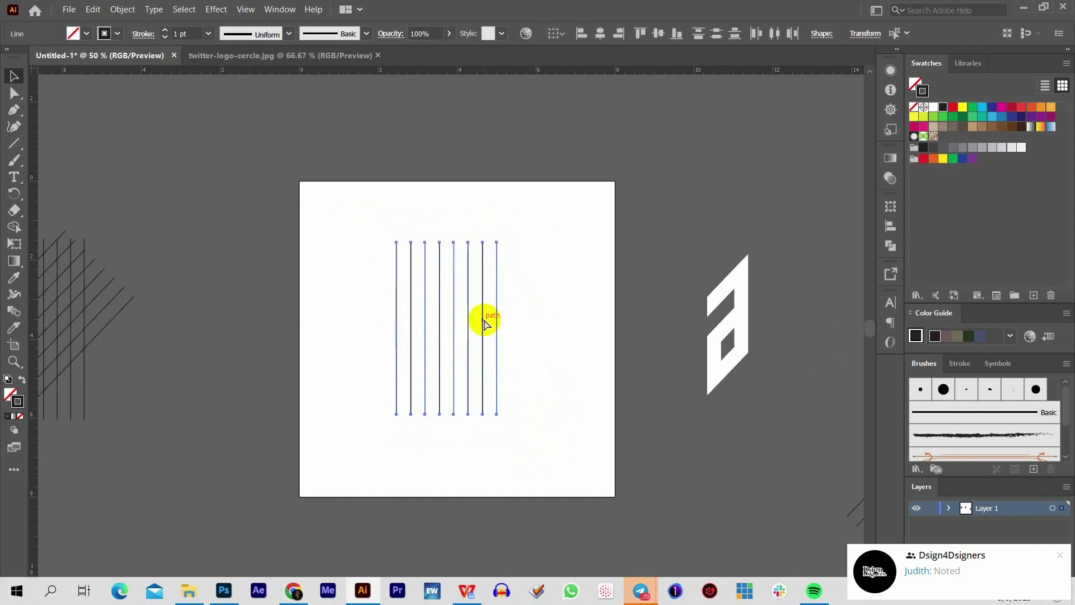
key("ctrl+shift+b")
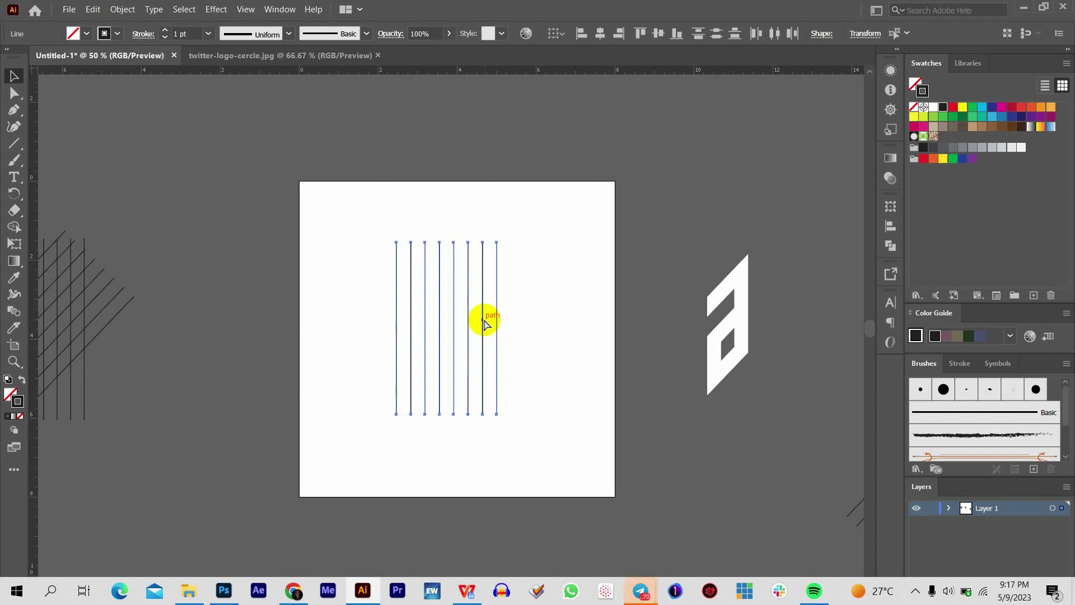
key("ctrl+v")
key("ctrl+shift+b")
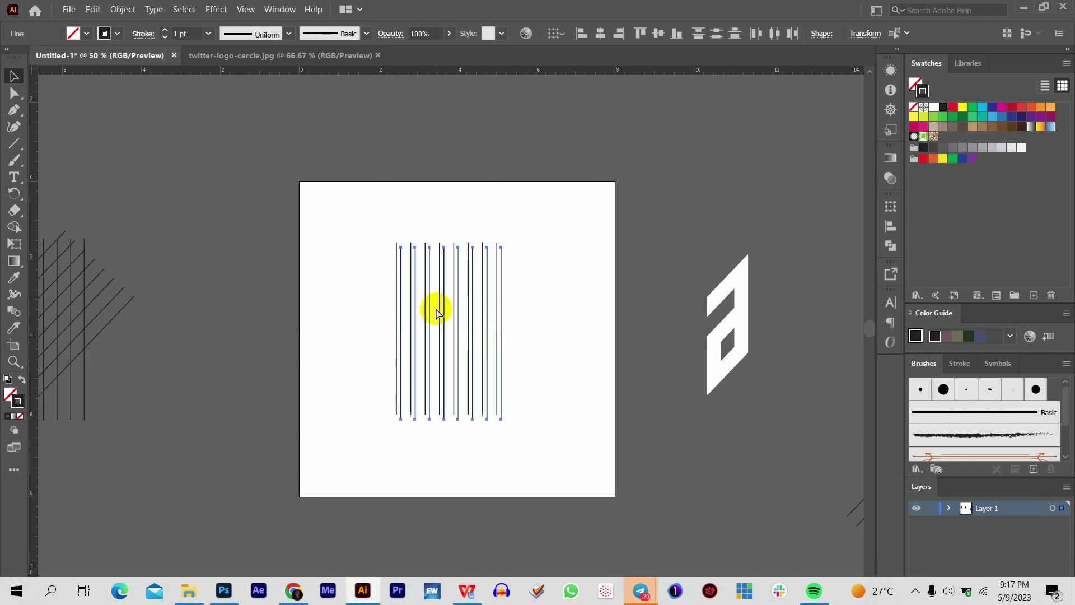
key("ctrl+plus")
key("ctrl+plus")
key("ctrl+shift+b")
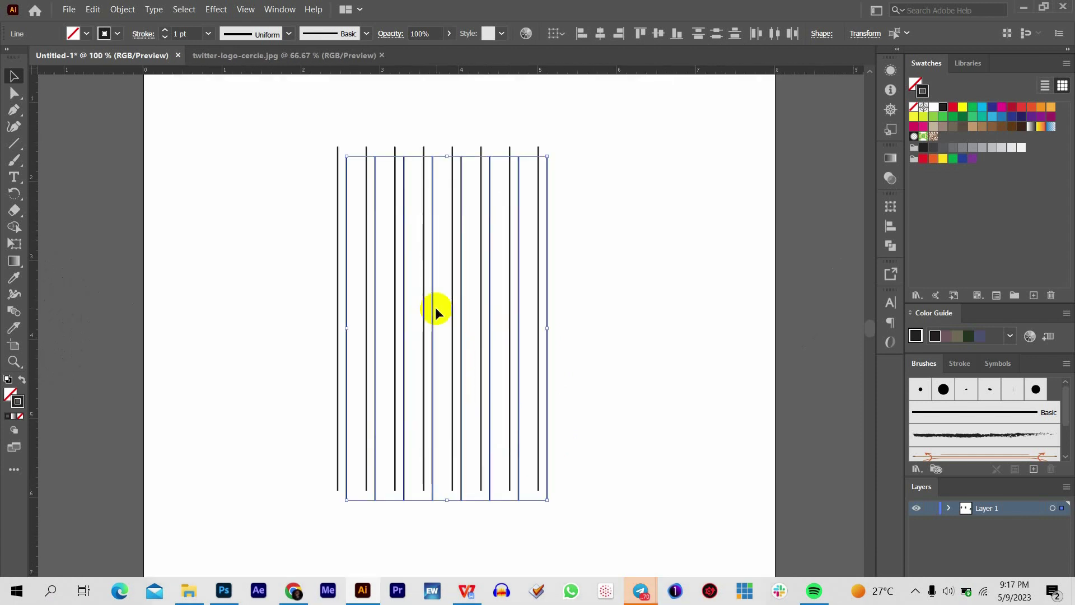
key("ctrl+z")
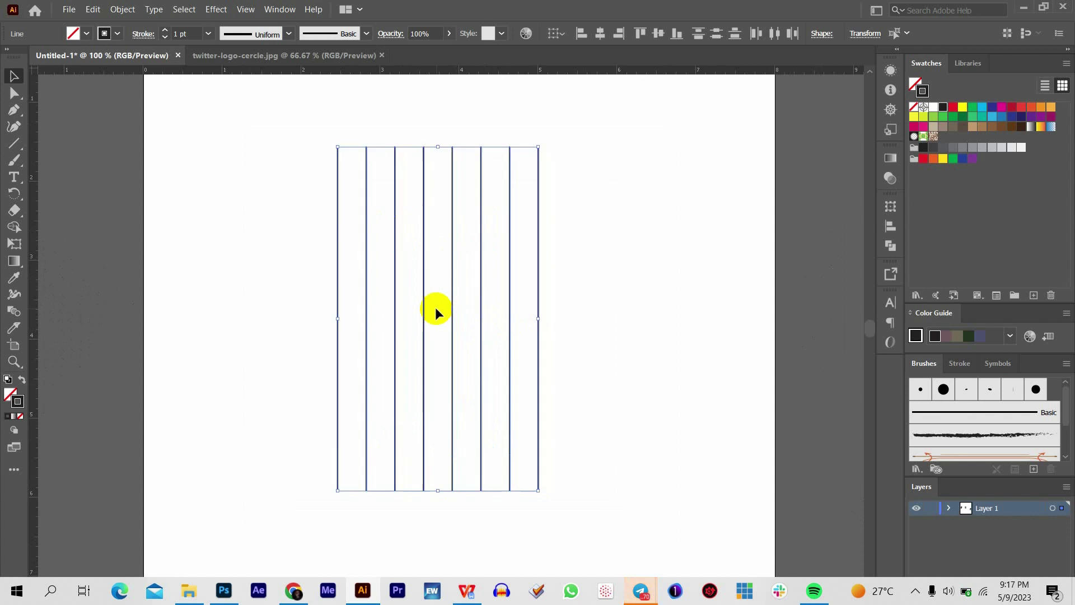
key("ctrl+shift+b")
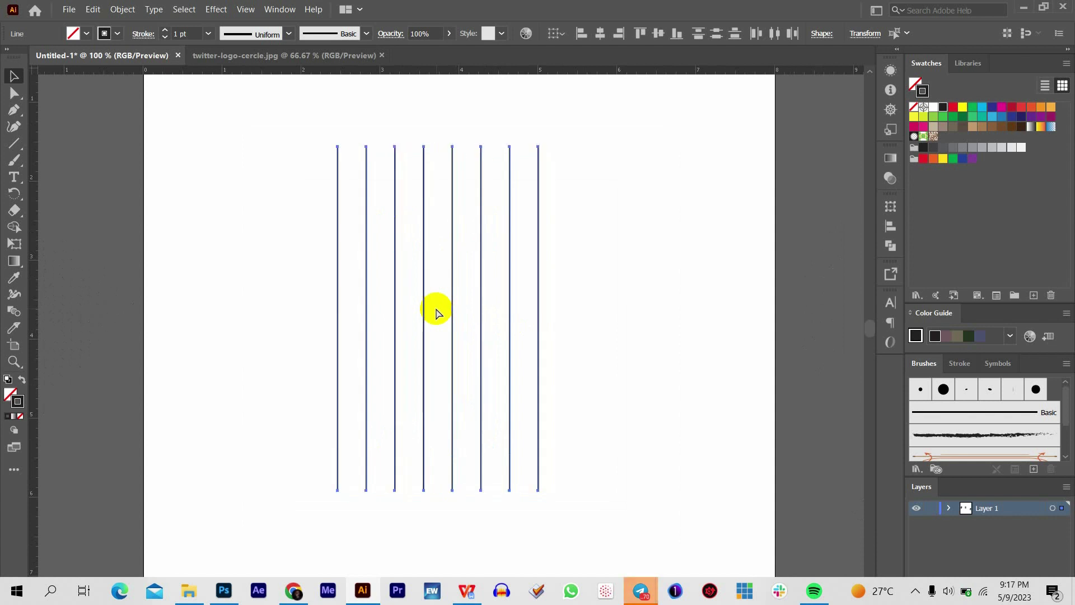
key("ctrl+shift+b")
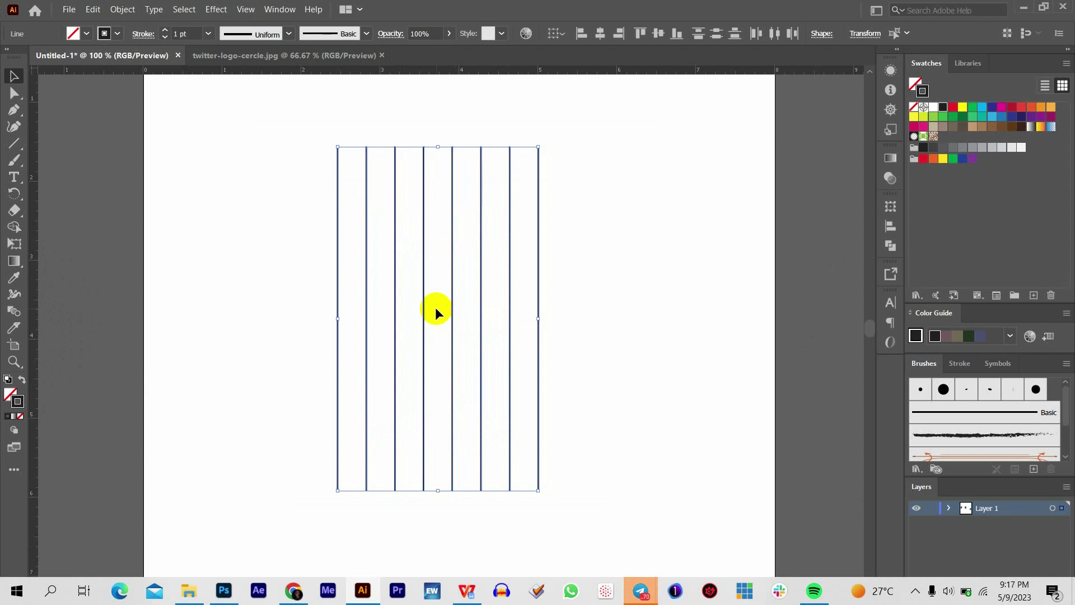
key("ctrl+shift+b")
key("ctrl+minus")
key("ctrl+shift+b")
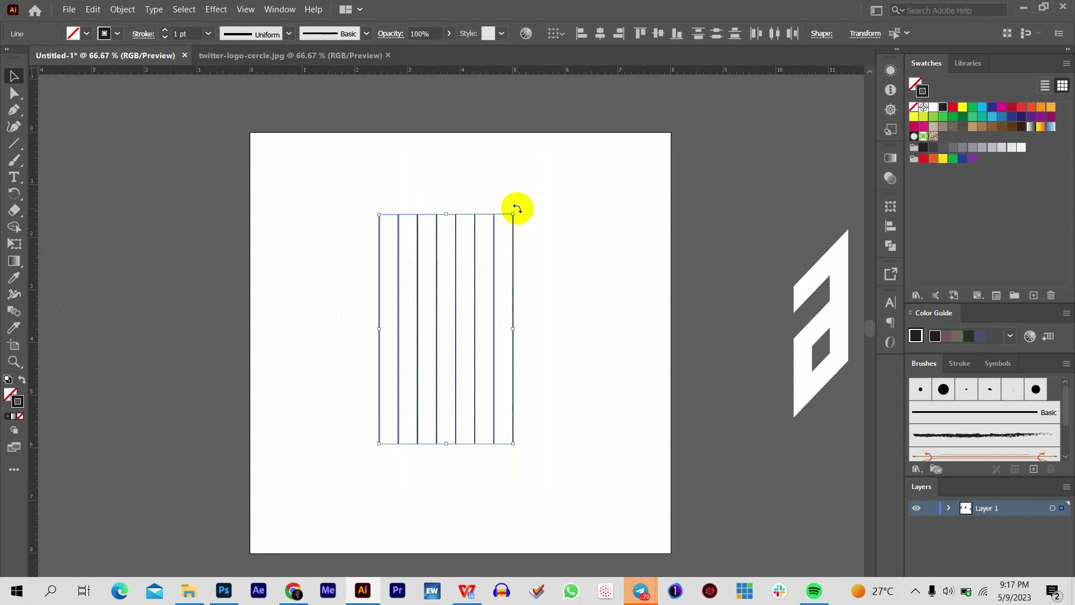
Alt-drag a corner handle to rotate a copy of the lines diagonally across the verticals.
left_click_drag(516, 209, 613, 288)
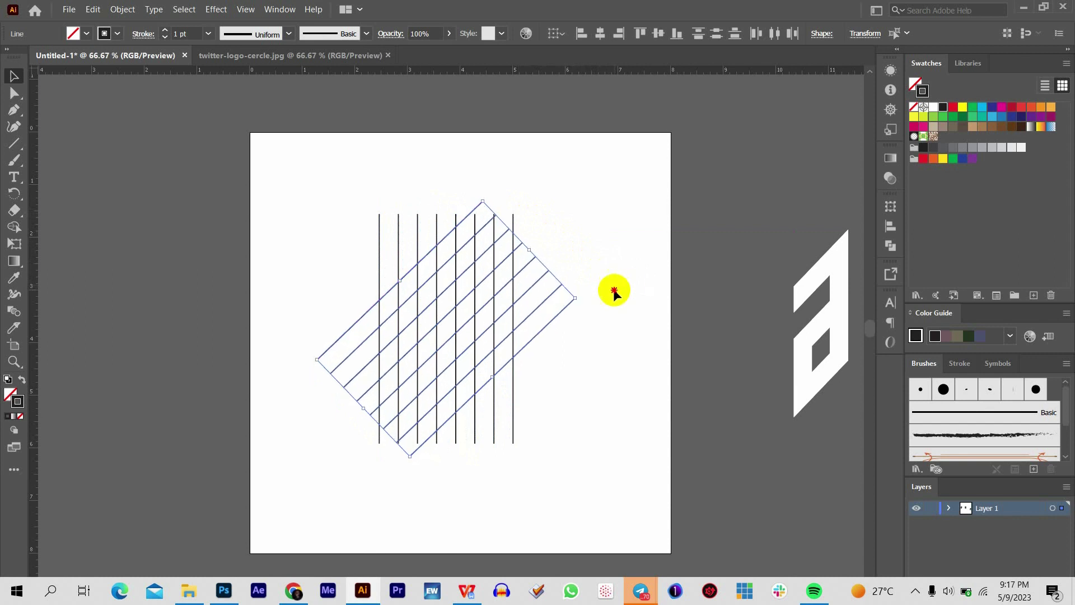
left_click(614, 291)
key("ctrl+minus")
key("ctrl+minus")
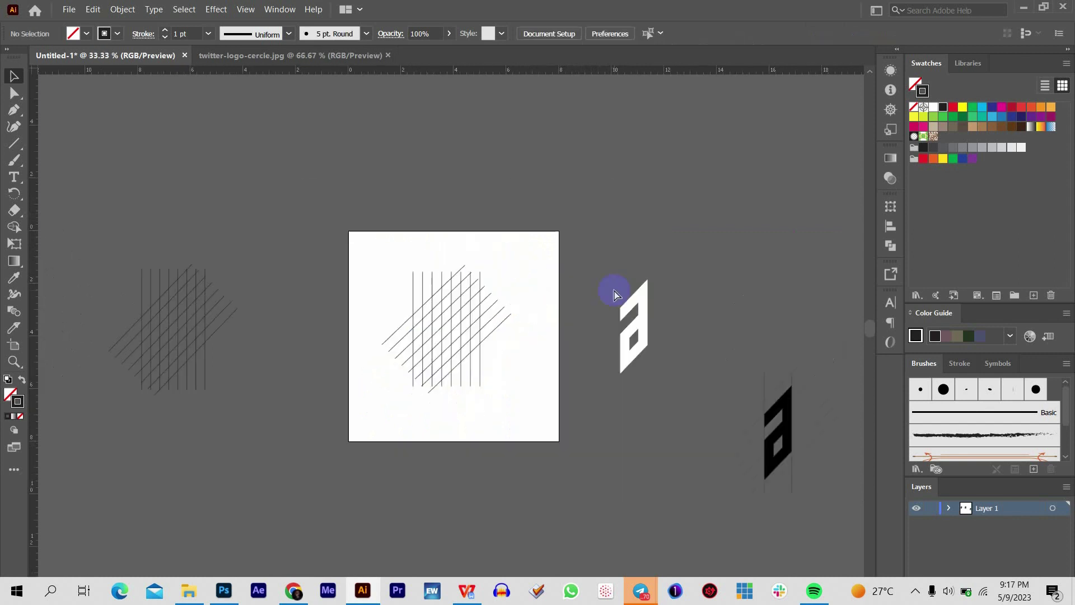
key("ctrl+plus")
key("ctrl+minus")
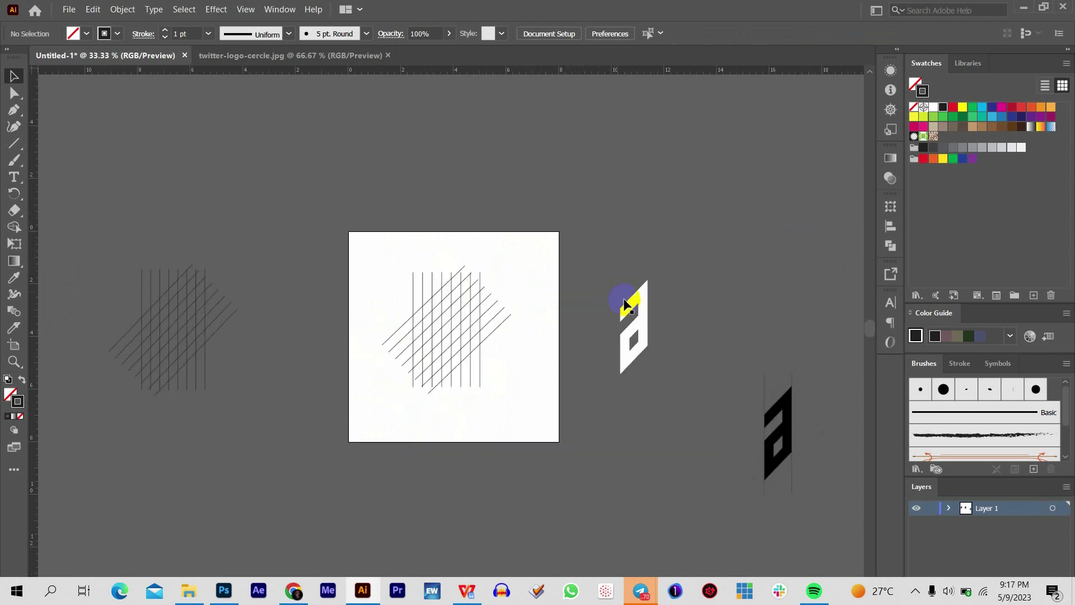
Marquee-select the crossed vertical and diagonal lines and delete them, leaving the artboard empty.
left_click_drag(527, 420, 392, 246)
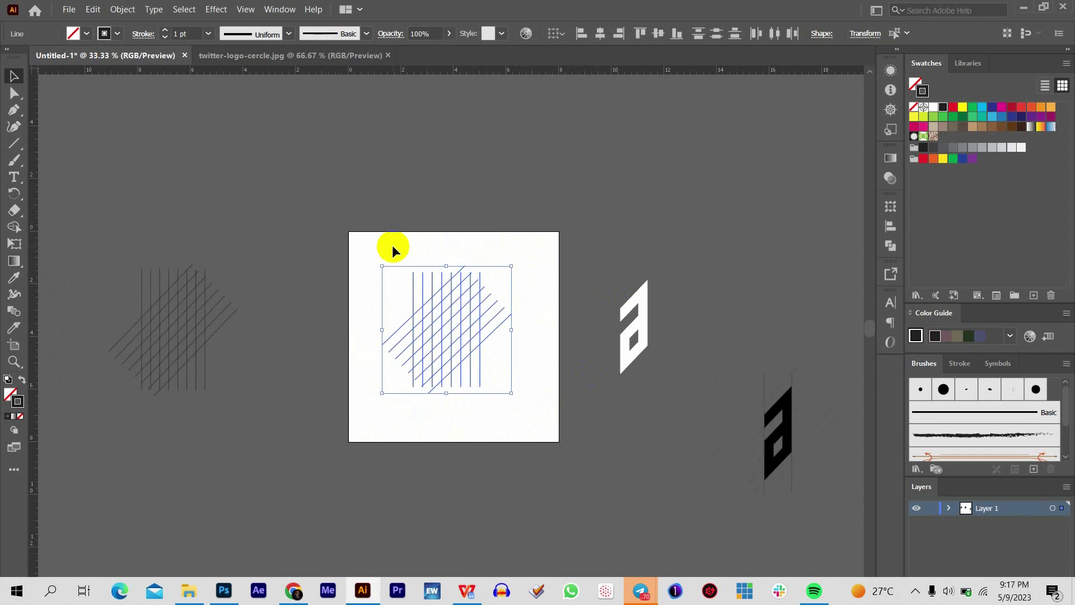
key("Delete")
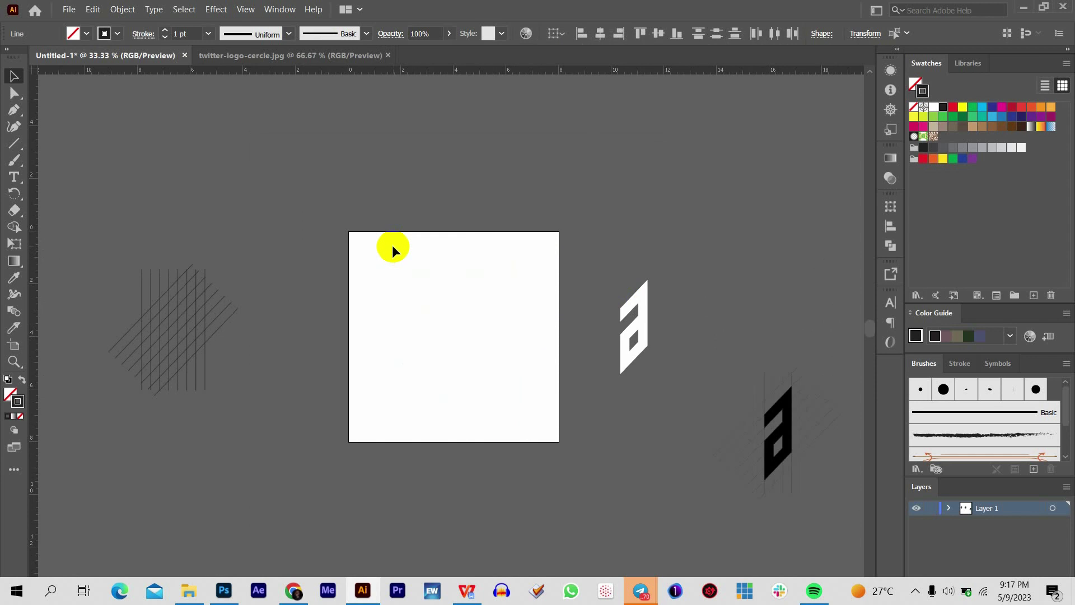
key("ctrl+plus")
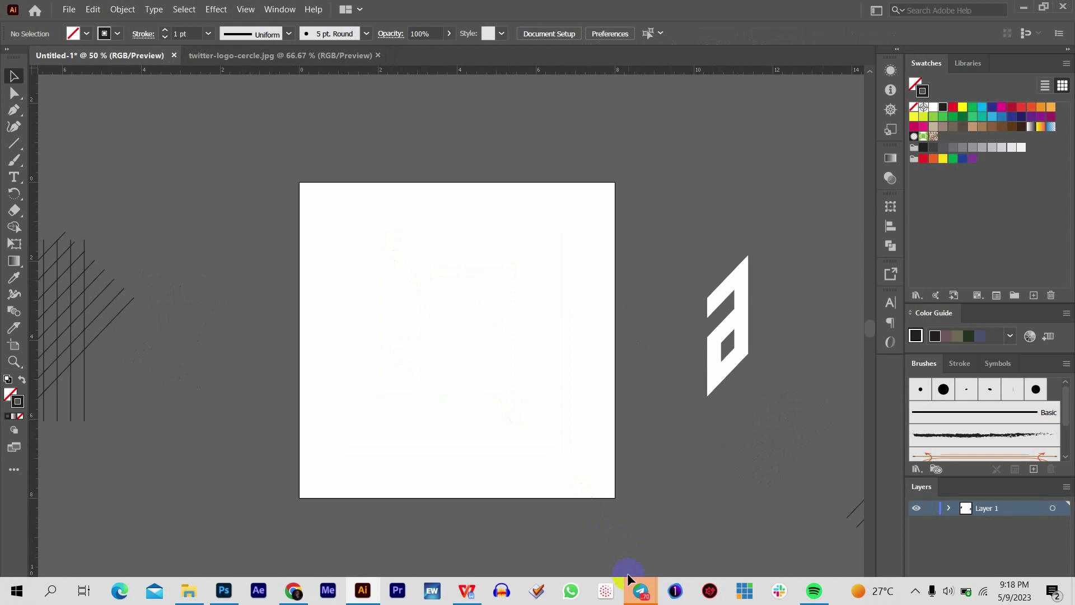
Move the whole hatched line group from left of the artboard onto the artboard.
key("ctrl+minus")
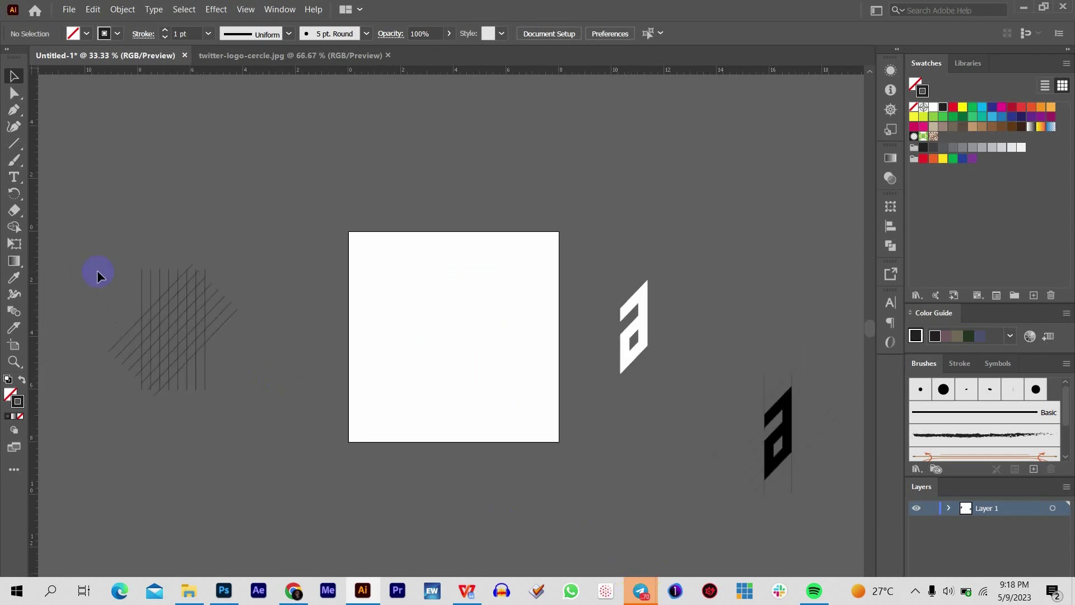
left_click_drag(88, 236, 260, 432)
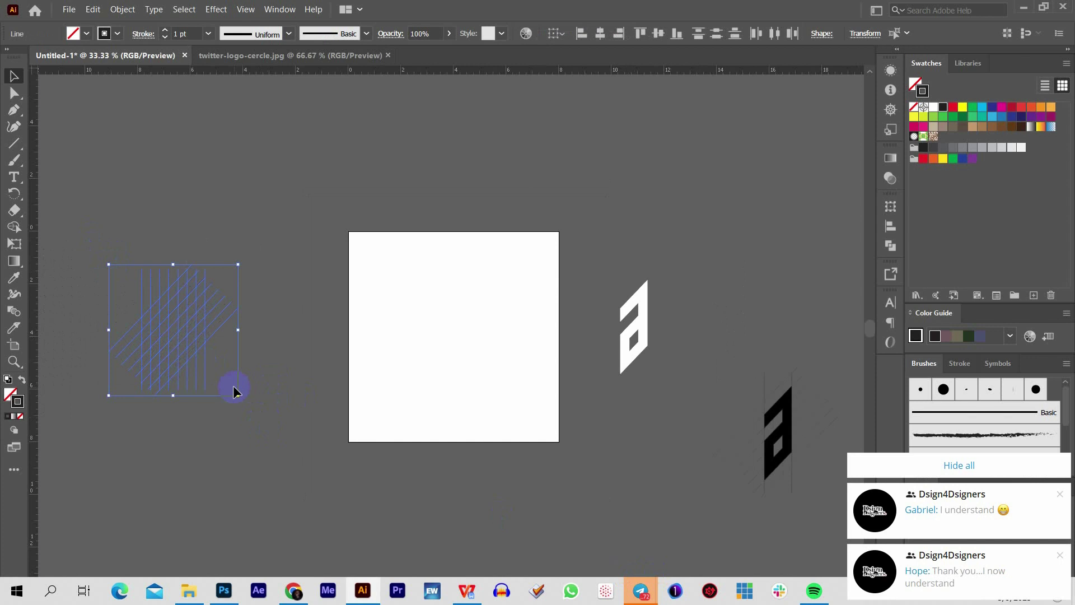
mouse_move(179, 318)
left_mouse_down()
mouse_move(439, 314)
mouse_move(450, 326)
left_mouse_up()
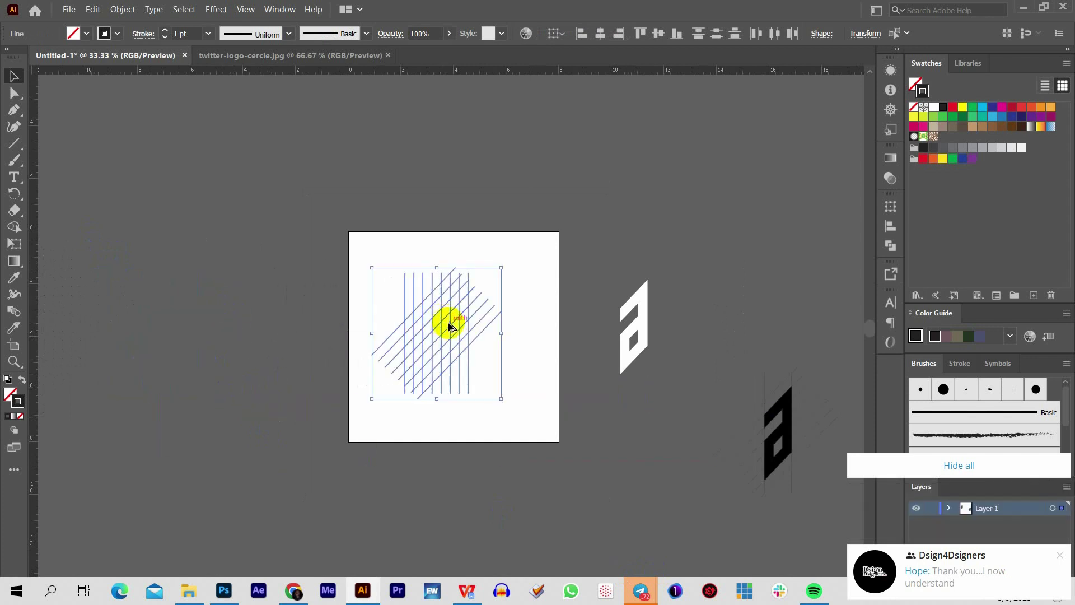
key("ctrl+z")
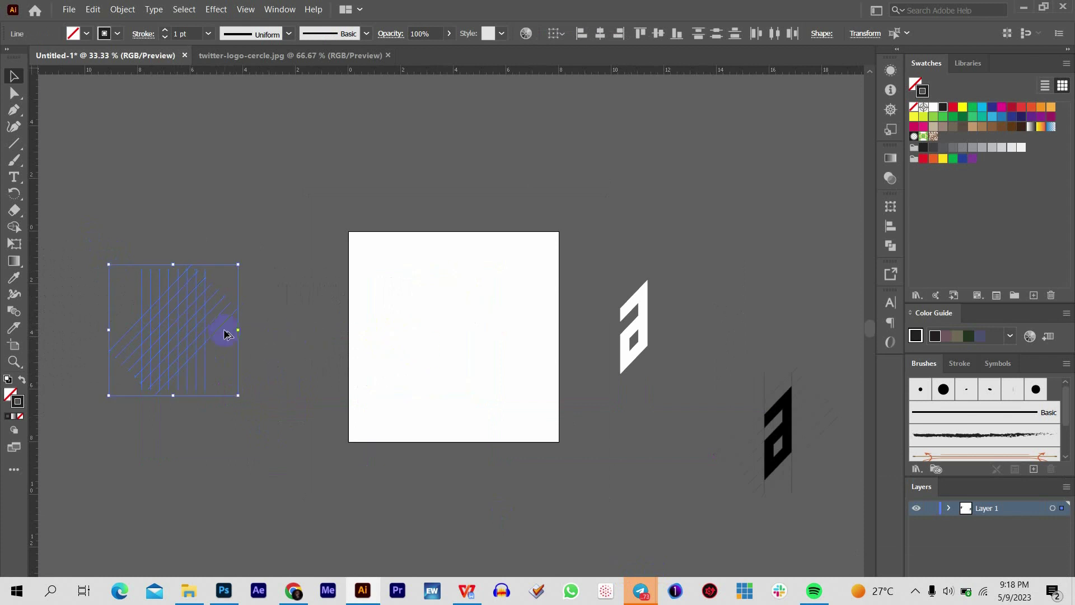
mouse_move(185, 319)
left_mouse_down()
mouse_move(432, 334)
mouse_move(159, 317)
left_mouse_up()
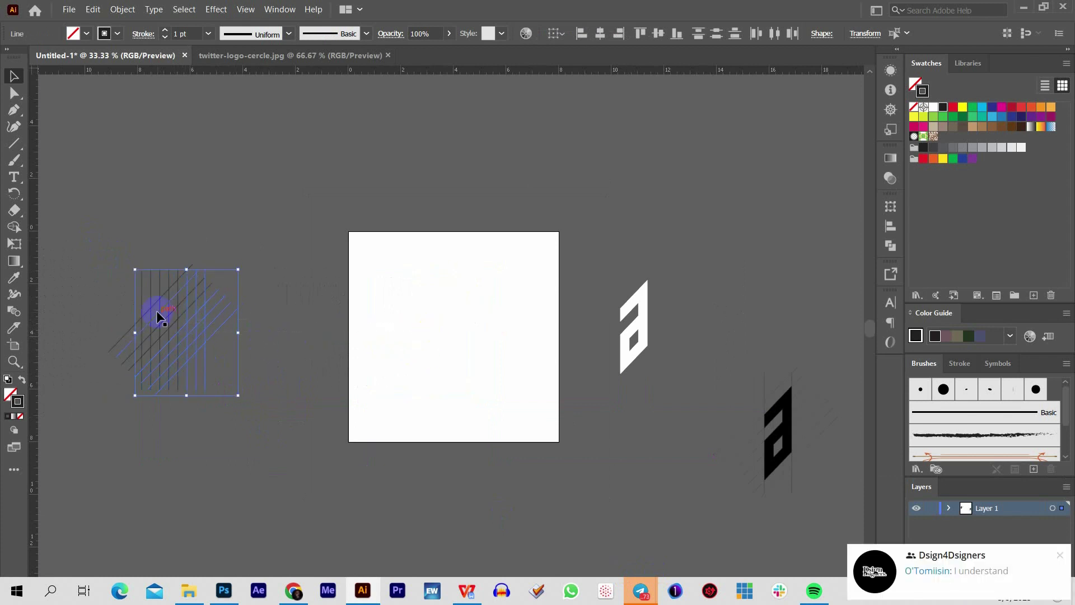
left_click(213, 376)
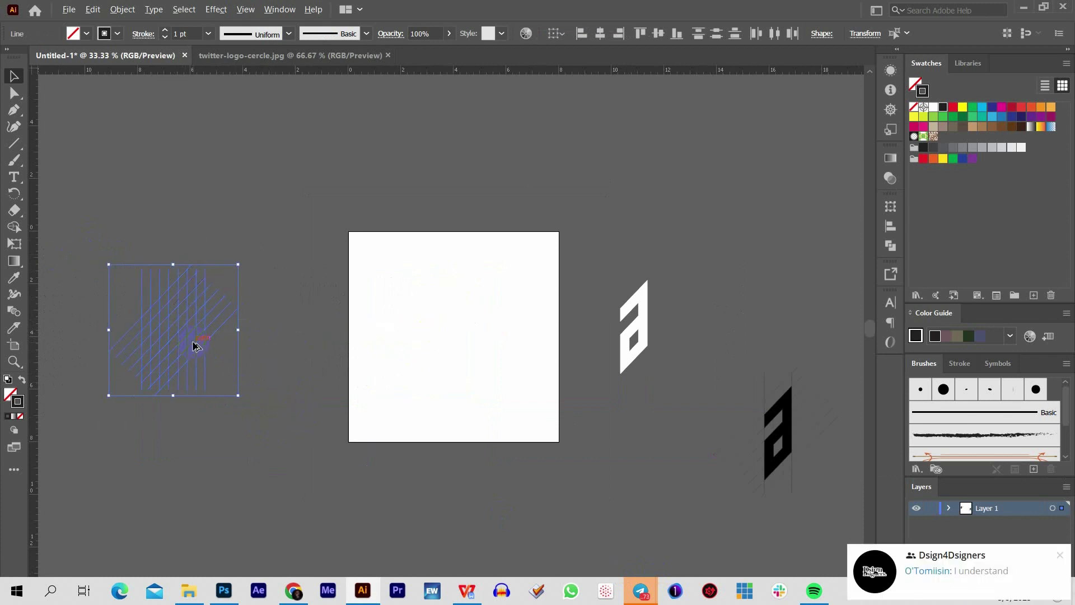
mouse_move(187, 336)
left_mouse_down()
mouse_move(449, 352)
mouse_move(461, 341)
left_mouse_up()
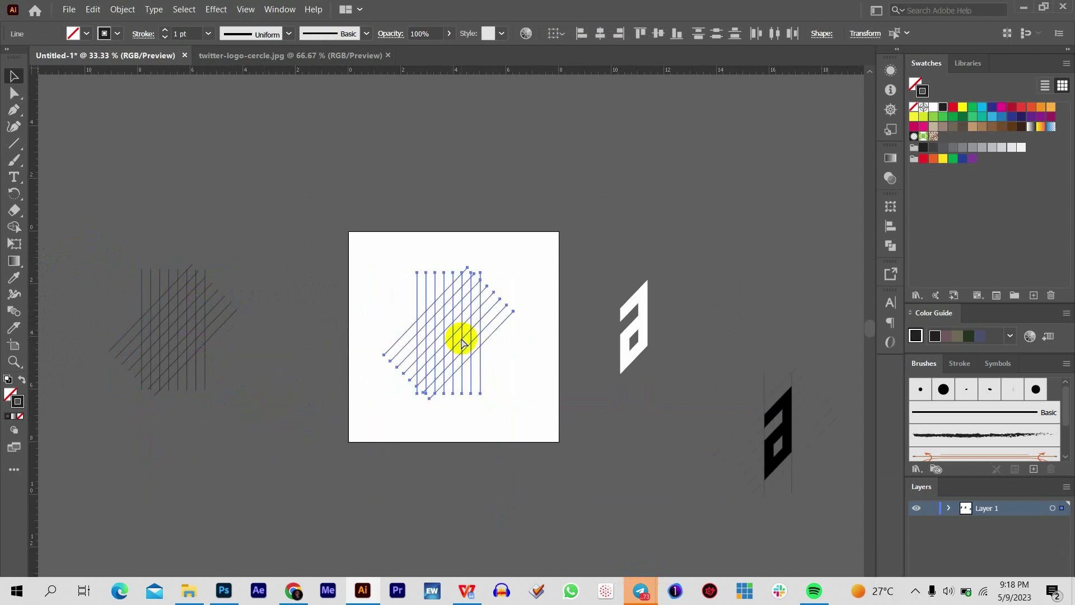
scroll(461, 342, "up", 1)
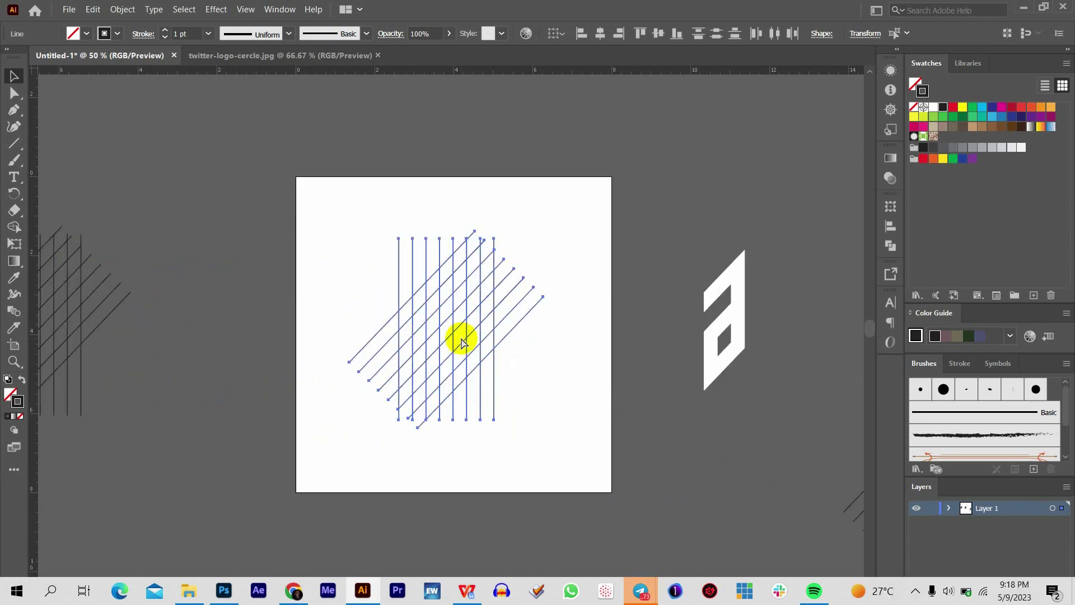
scroll(461, 343, "up", 1)
scroll(460, 337, "up", 1)
scroll(460, 337, "down", 1)
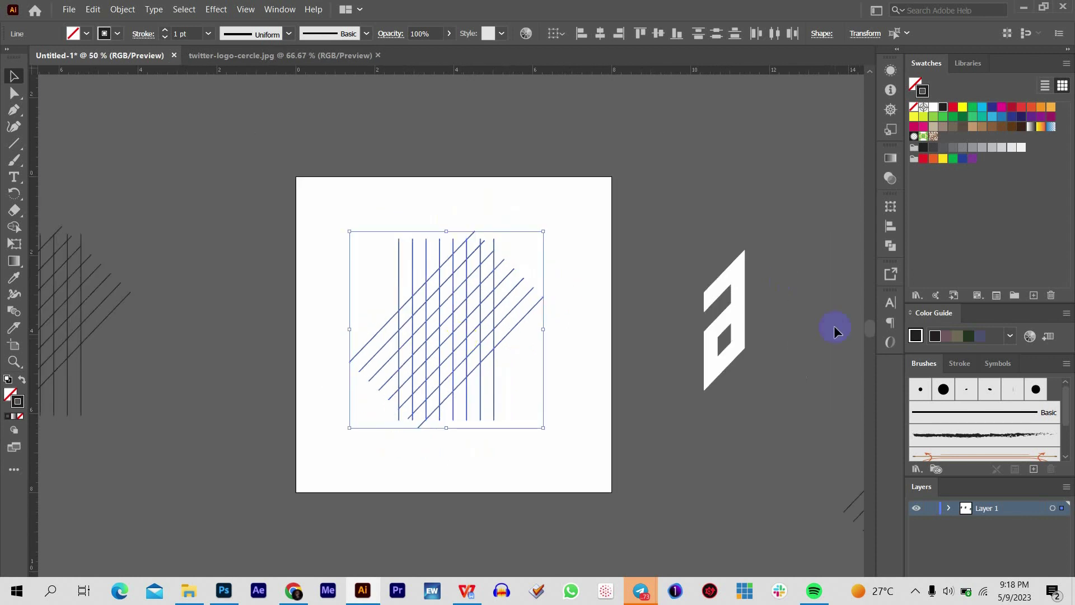
Marquee-select all vertical and diagonal grid lines together at 66.67% zoom.
key("a")
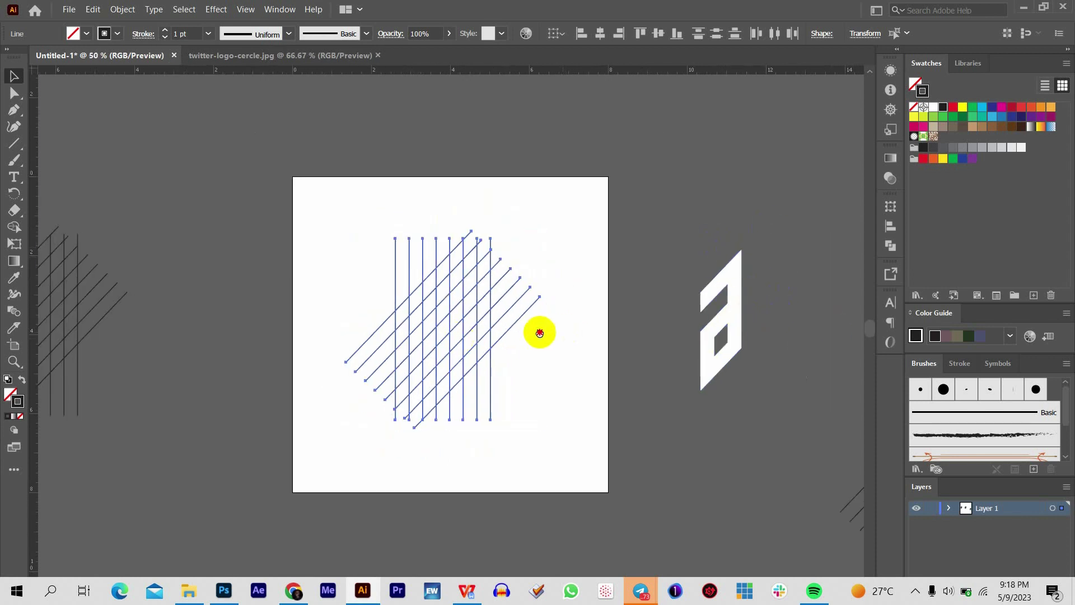
left_click_drag(540, 333, 487, 334)
key("v")
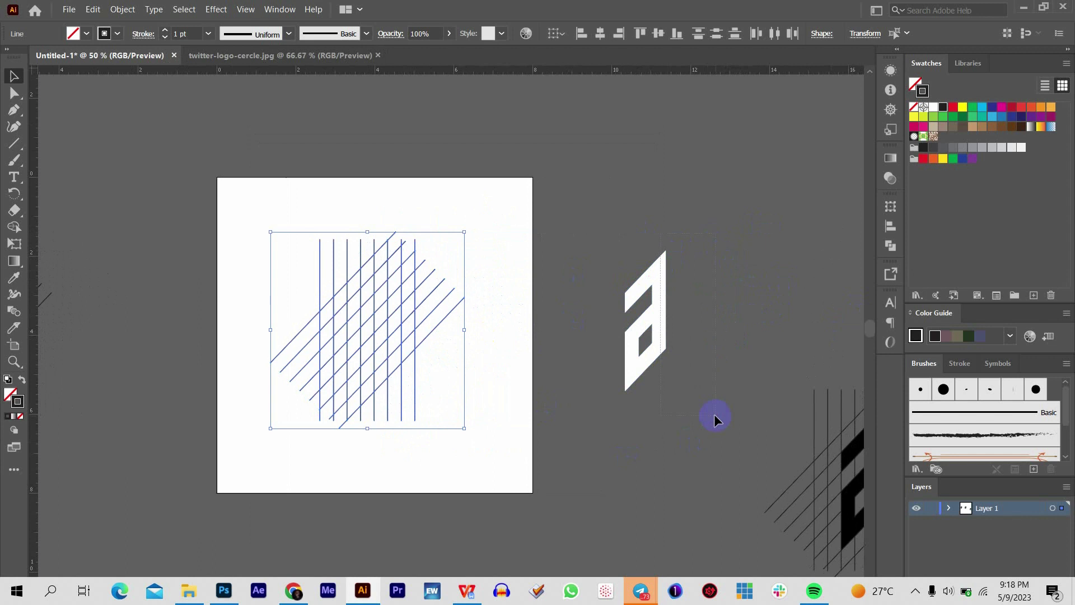
left_click(714, 414)
left_click(711, 326)
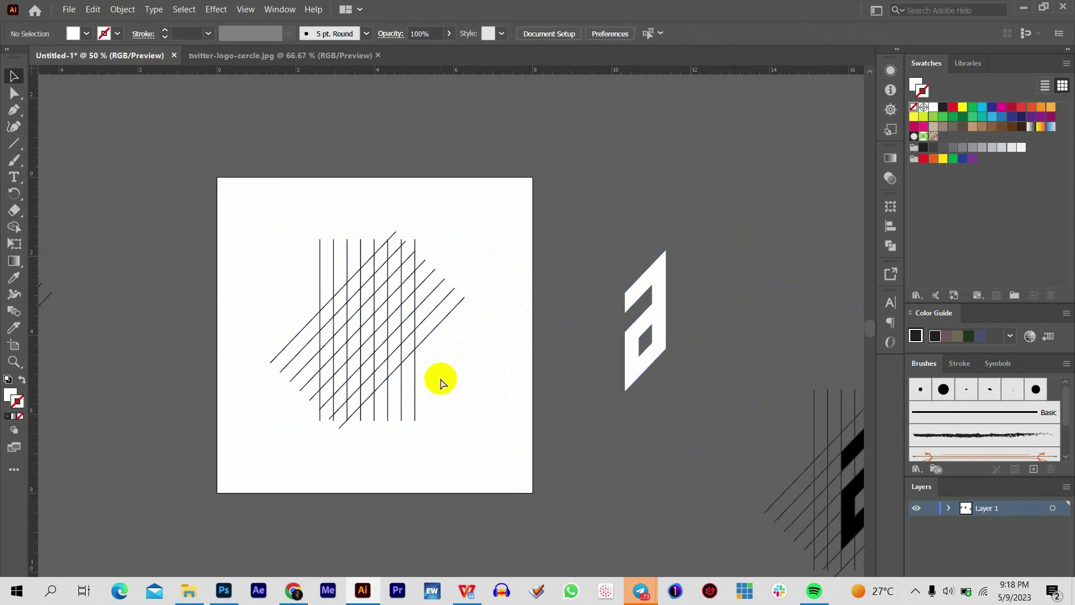
key("ctrl+plus")
key("ctrl+minus")
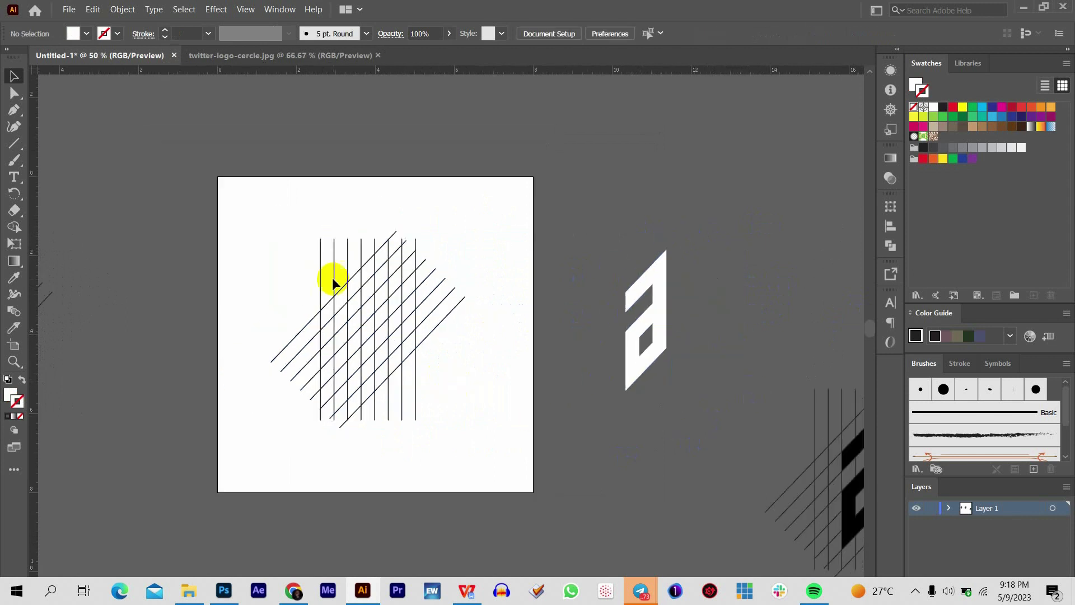
left_click_drag(239, 216, 493, 464)
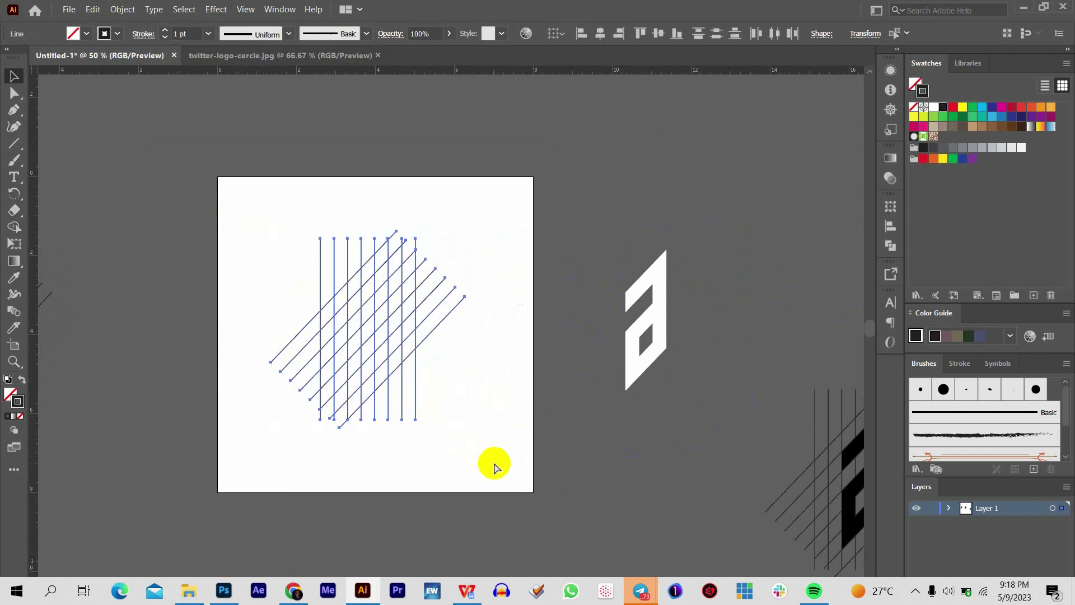
key("ctrl+plus")
left_click(472, 322)
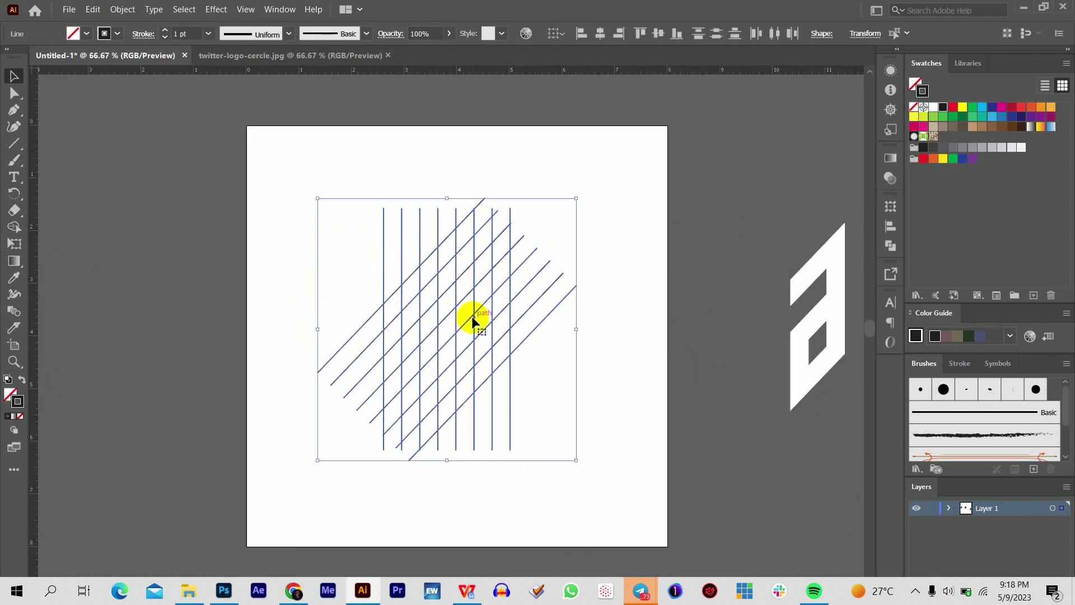
With Shape Builder, merge the stem and bowl cells into a slanted b, confirming the warning with OK.
left_click(17, 234)
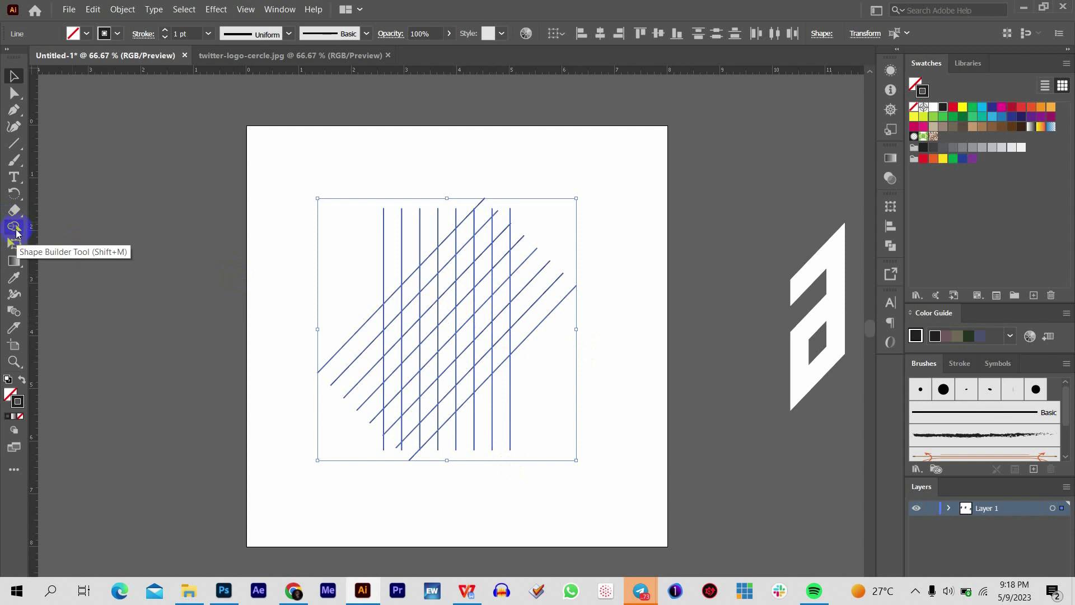
left_click(17, 234)
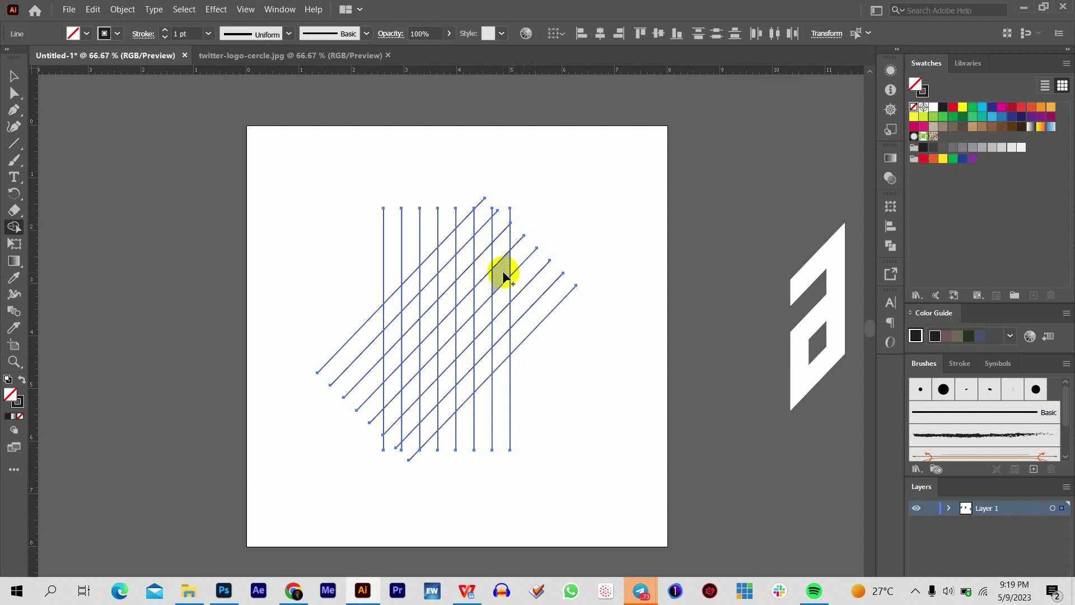
scroll(502, 271, "up", 2)
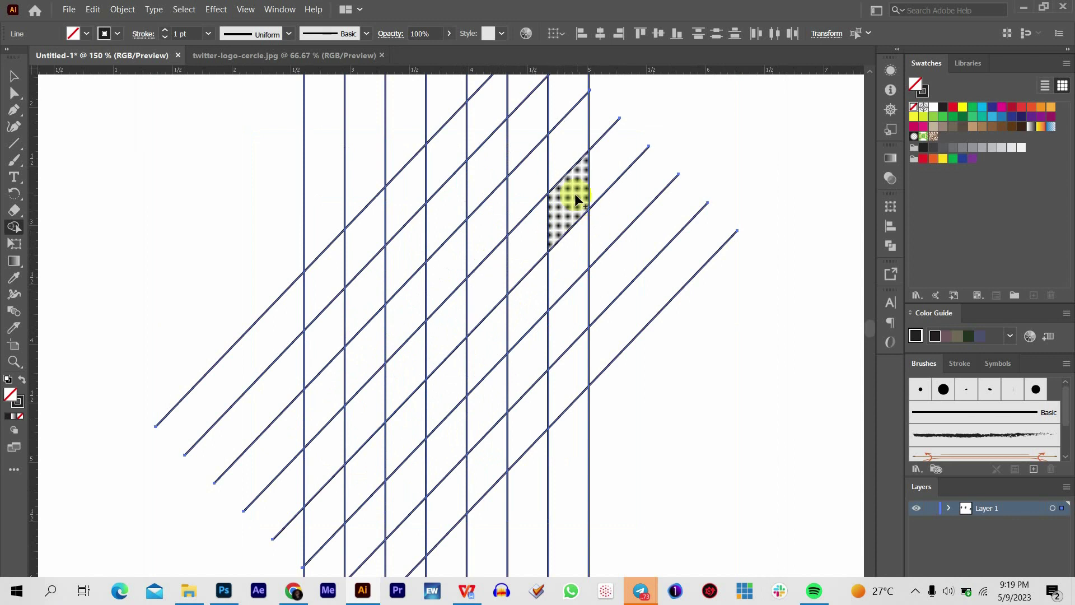
key("ctrl+minus")
key("ctrl+minus")
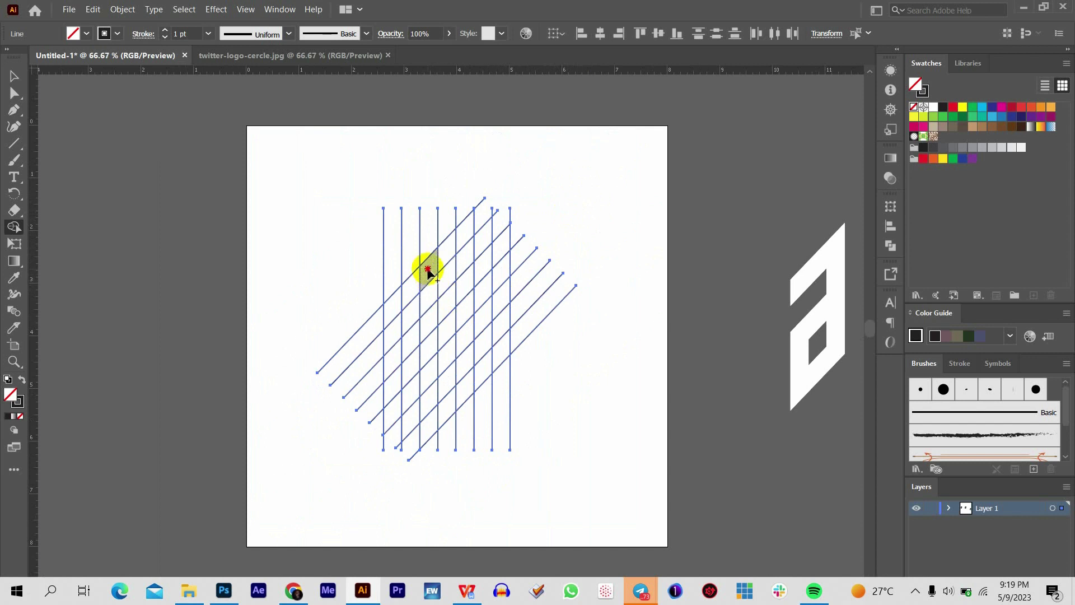
mouse_move(427, 273)
left_mouse_down()
mouse_move(431, 399)
mouse_move(470, 353)
left_mouse_up()
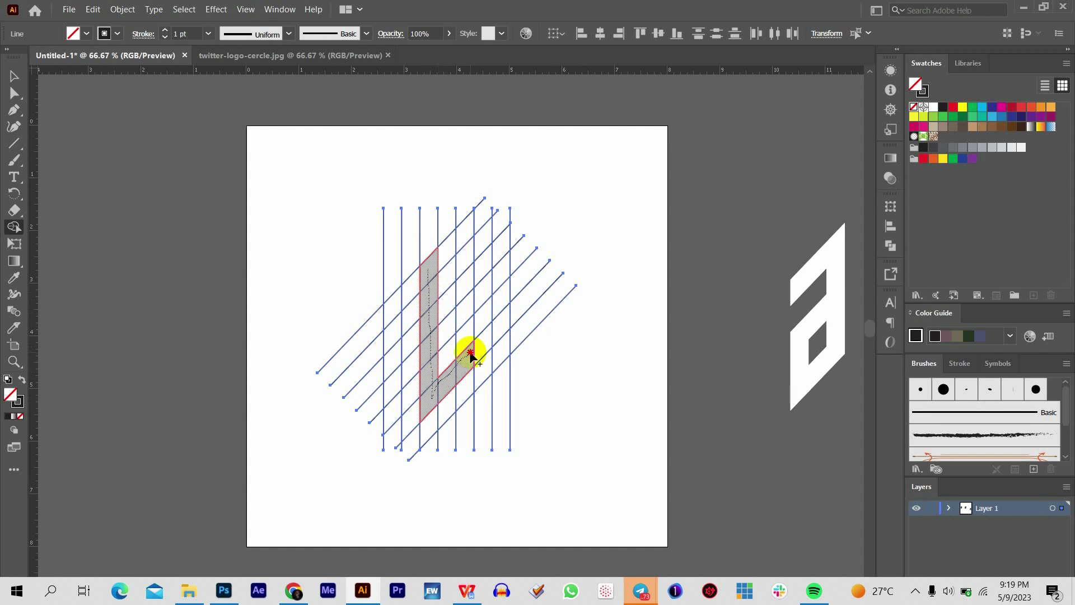
mouse_move(470, 353)
left_mouse_down()
mouse_move(464, 306)
mouse_move(443, 335)
left_mouse_up()
left_click(602, 342)
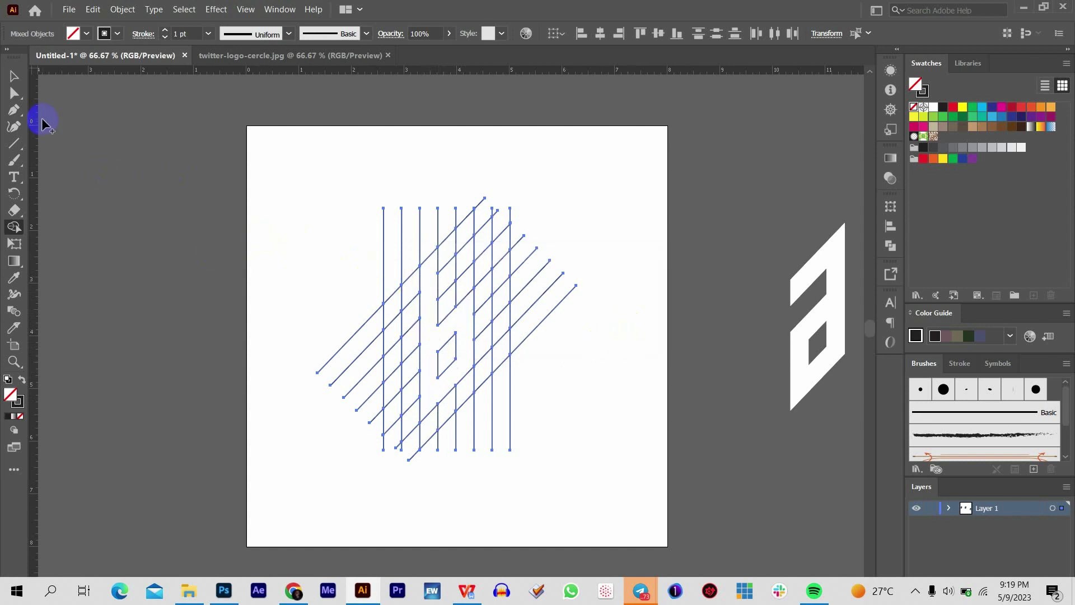
Select the merged b compound path and give it a solid black (000000) fill.
left_click(14, 75)
left_click(619, 294)
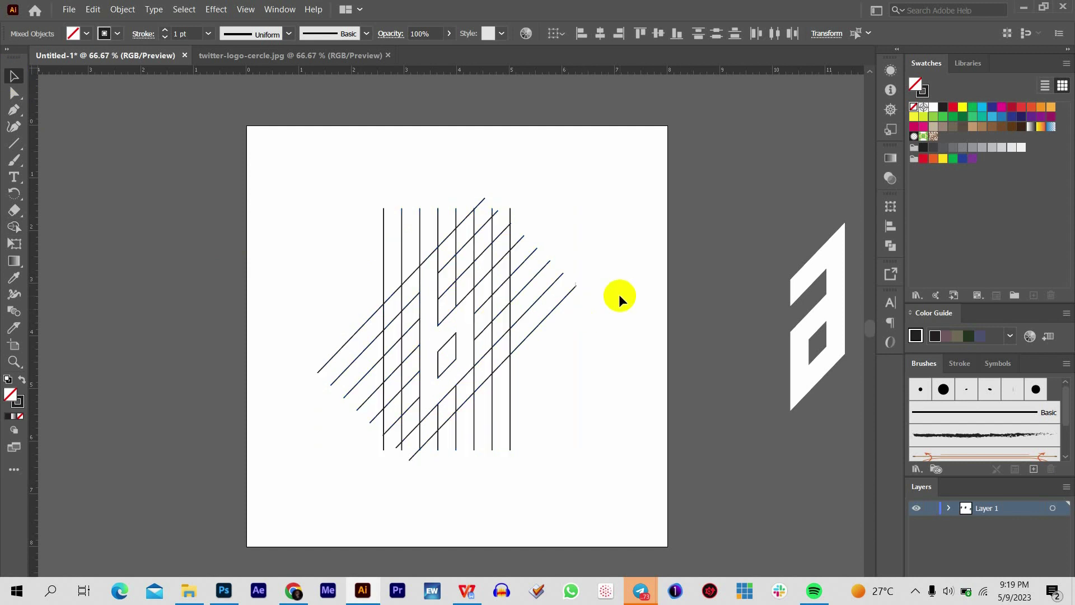
left_click(454, 312)
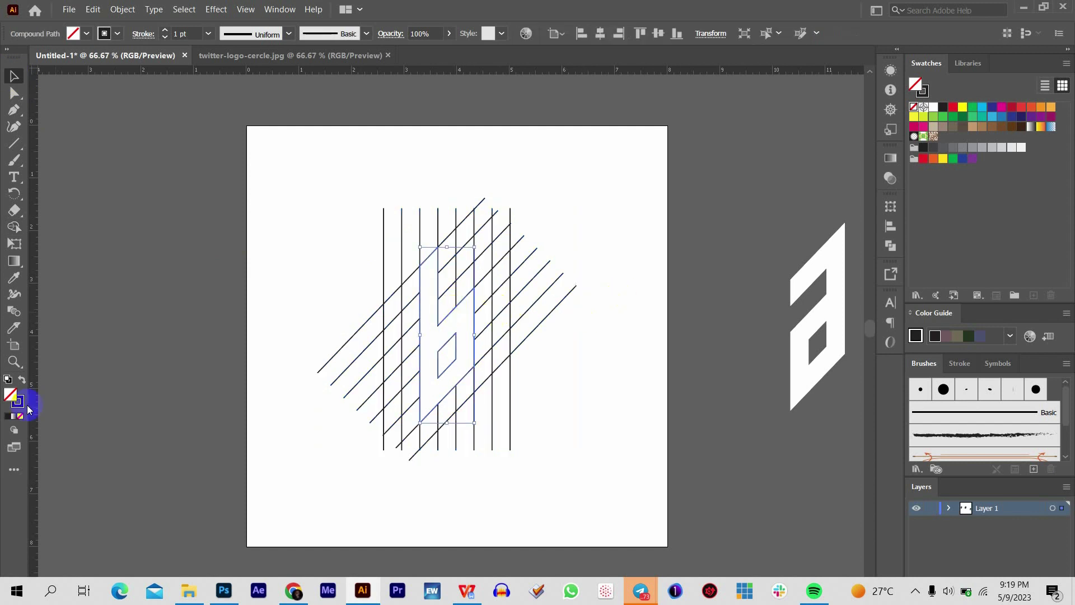
left_click(7, 418)
double_click(10, 398)
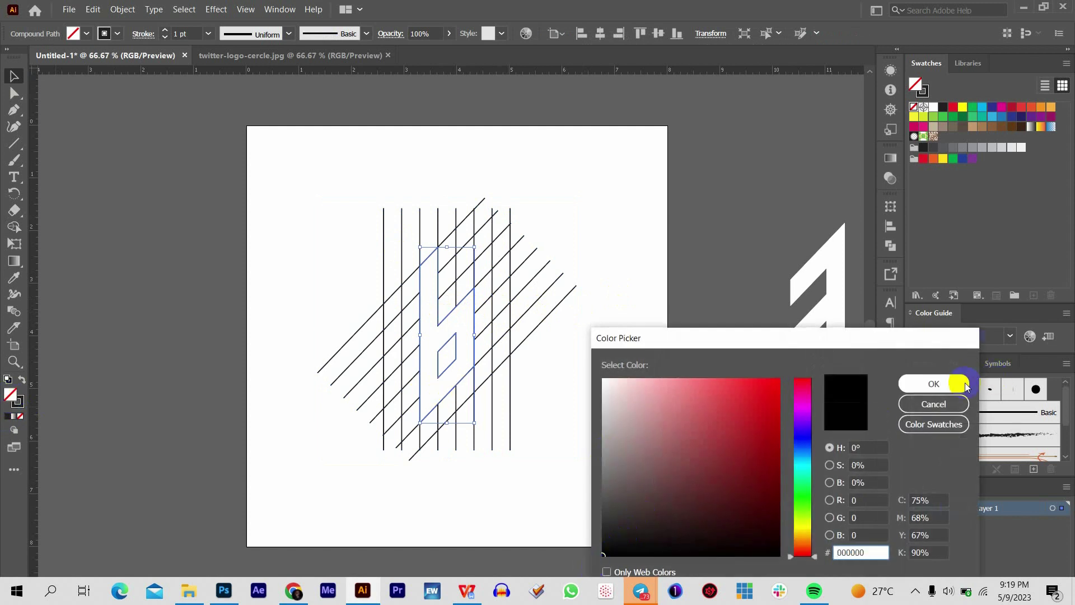
left_click(933, 384)
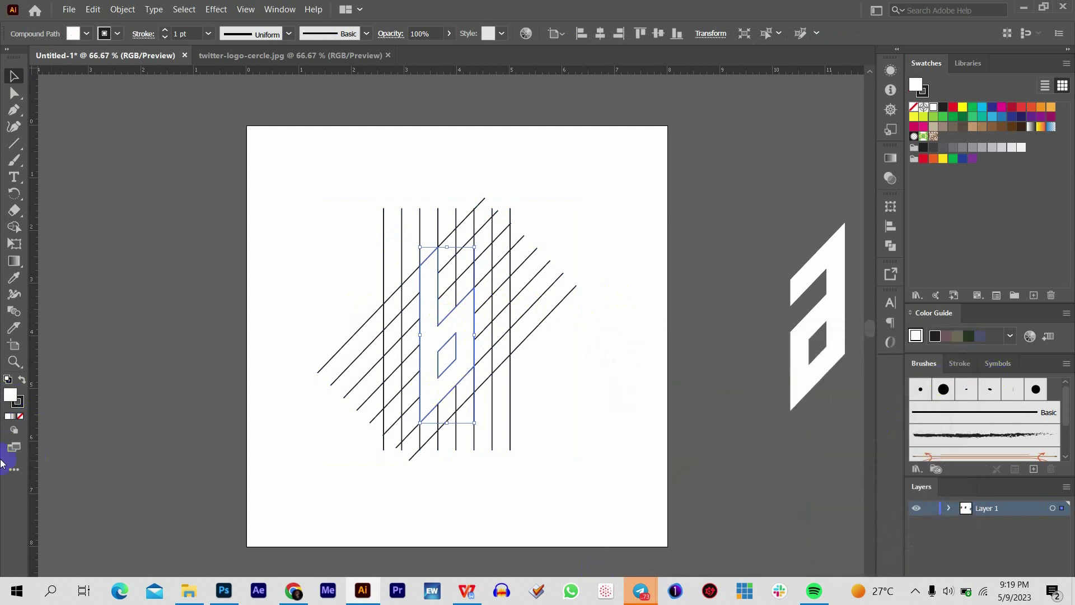
left_click(11, 398)
left_click(15, 399)
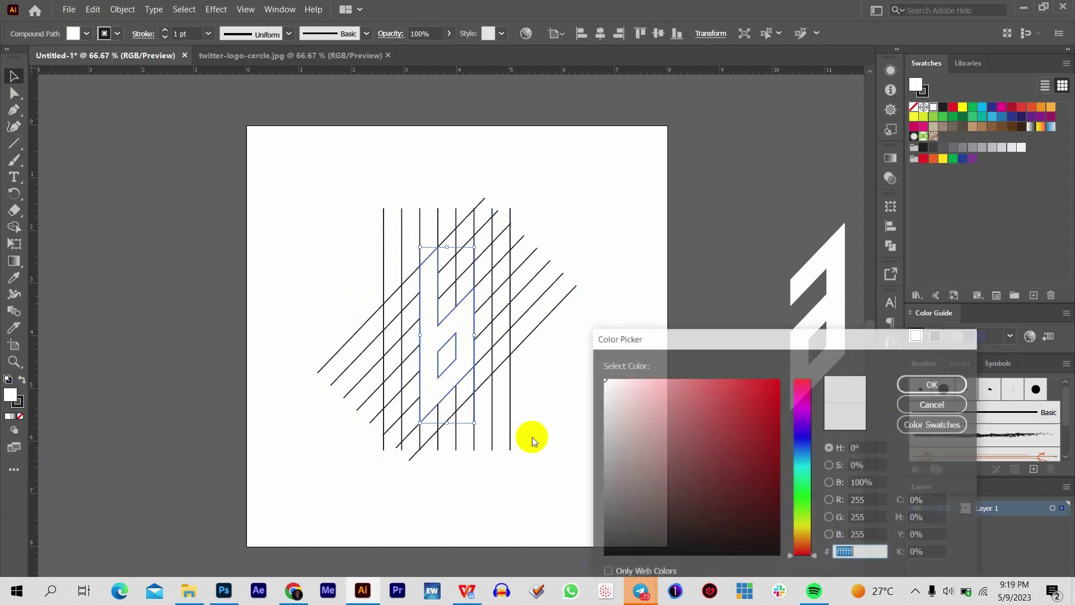
left_click_drag(622, 512, 602, 556)
left_click(910, 388)
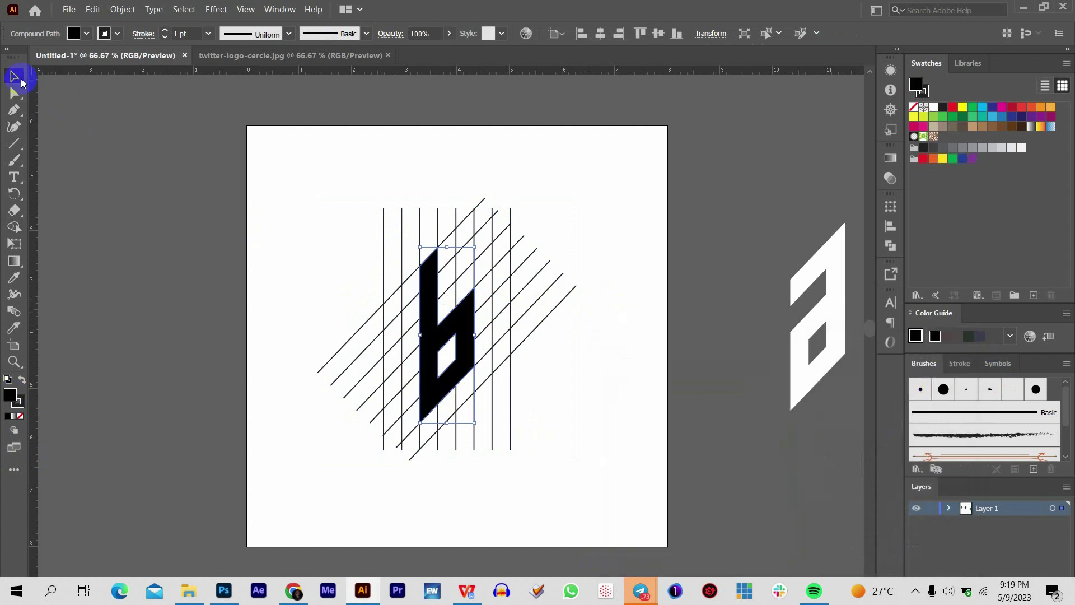
key("ctrl+minus")
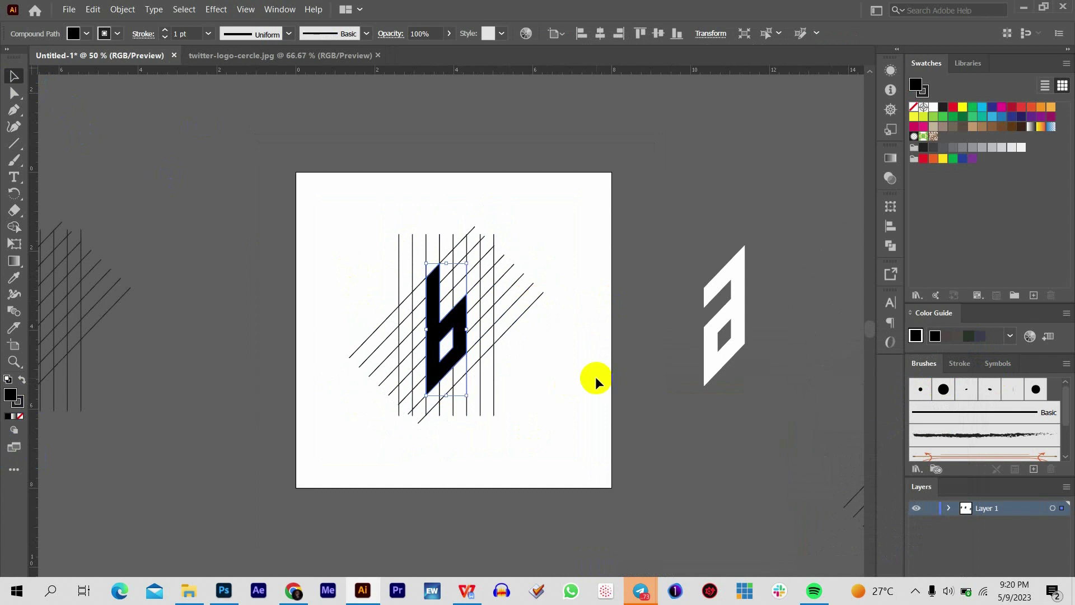
Drag the b compound path to sit right beside the white letter a.
left_click_drag(515, 300, 408, 284)
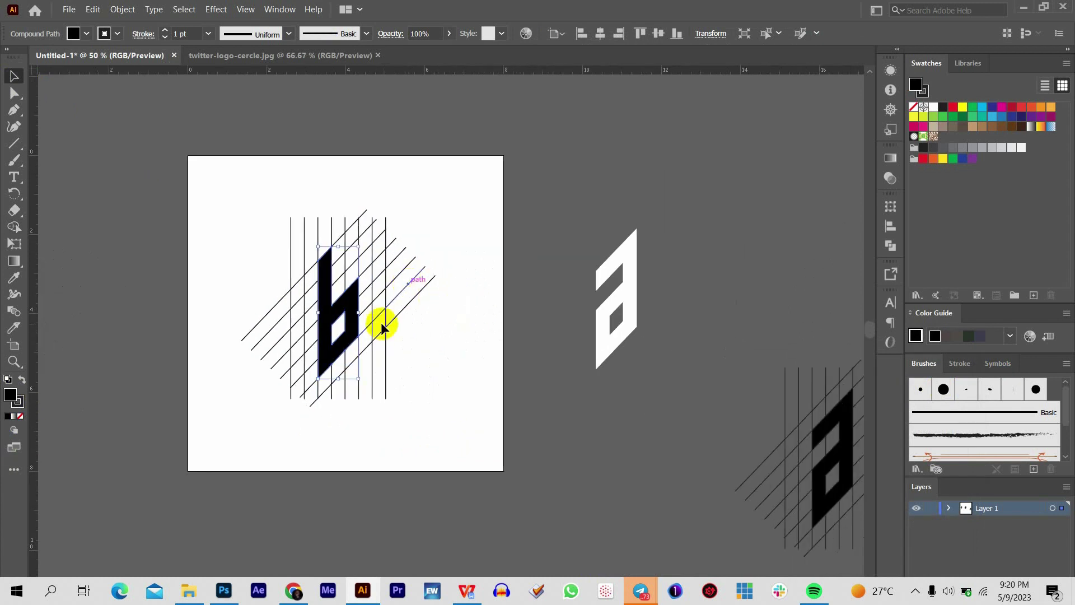
left_click(461, 289)
left_click(345, 310)
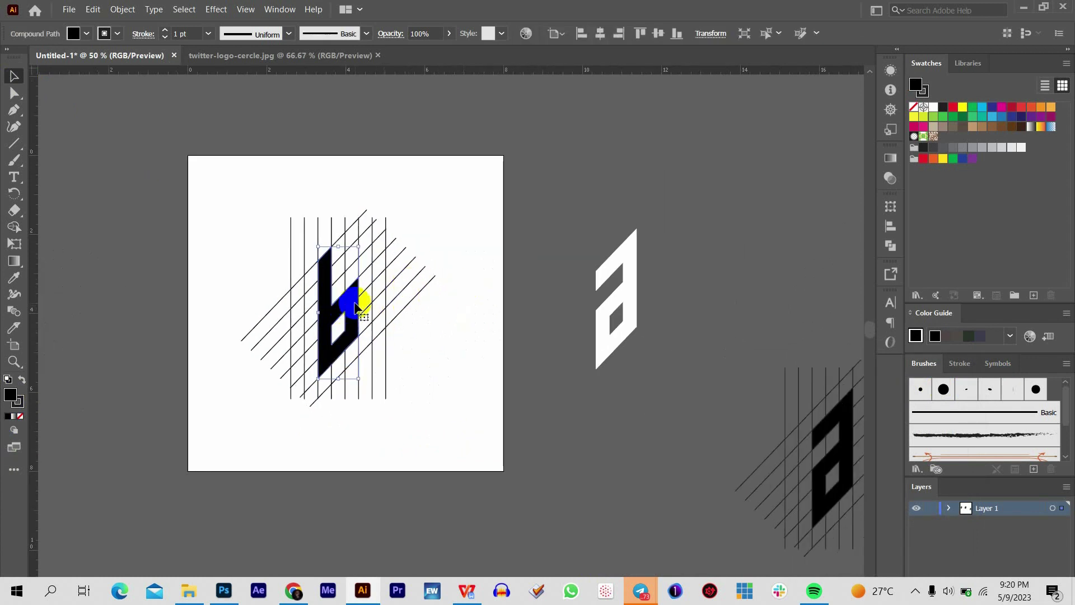
left_click_drag(347, 310, 361, 302)
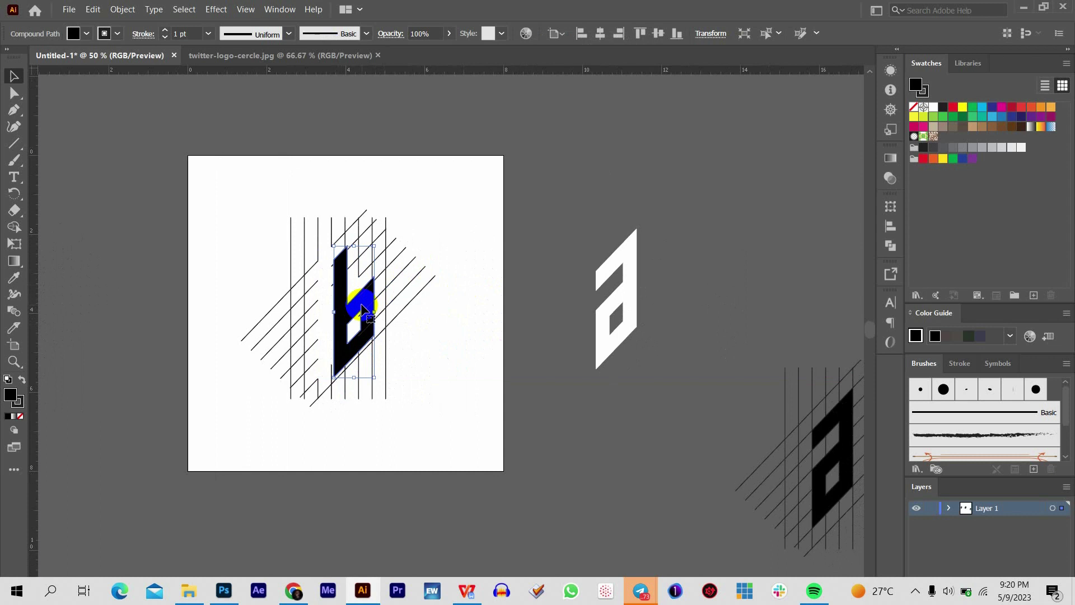
key("ctrl+z")
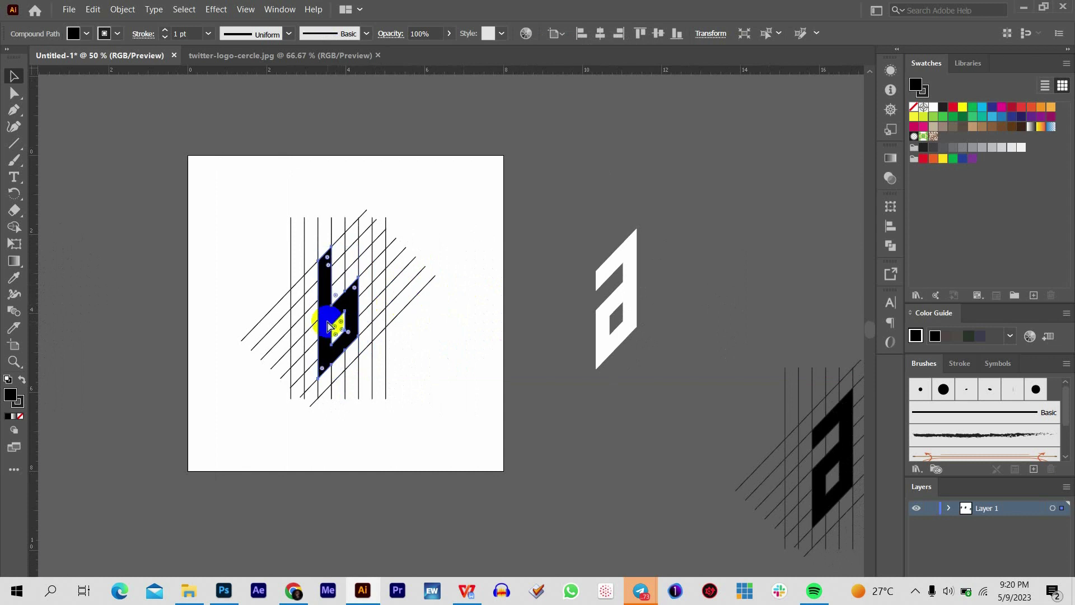
left_click(331, 327)
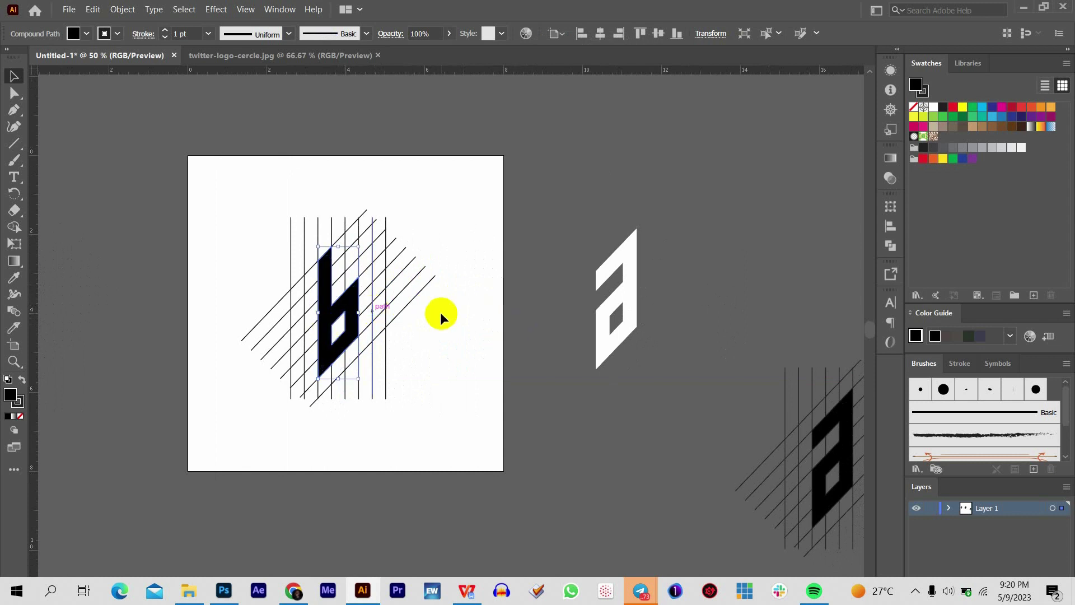
left_click(346, 301)
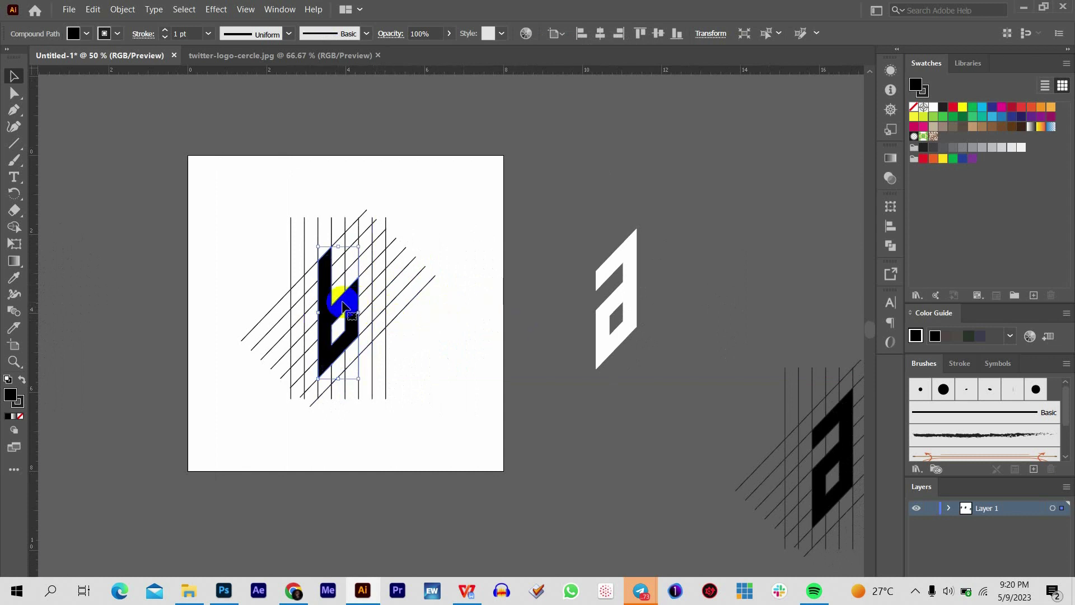
left_click_drag(344, 306, 668, 274)
Use the Eyedropper to copy the white a's fill onto the b beside it, then deselect.
left_click(690, 284)
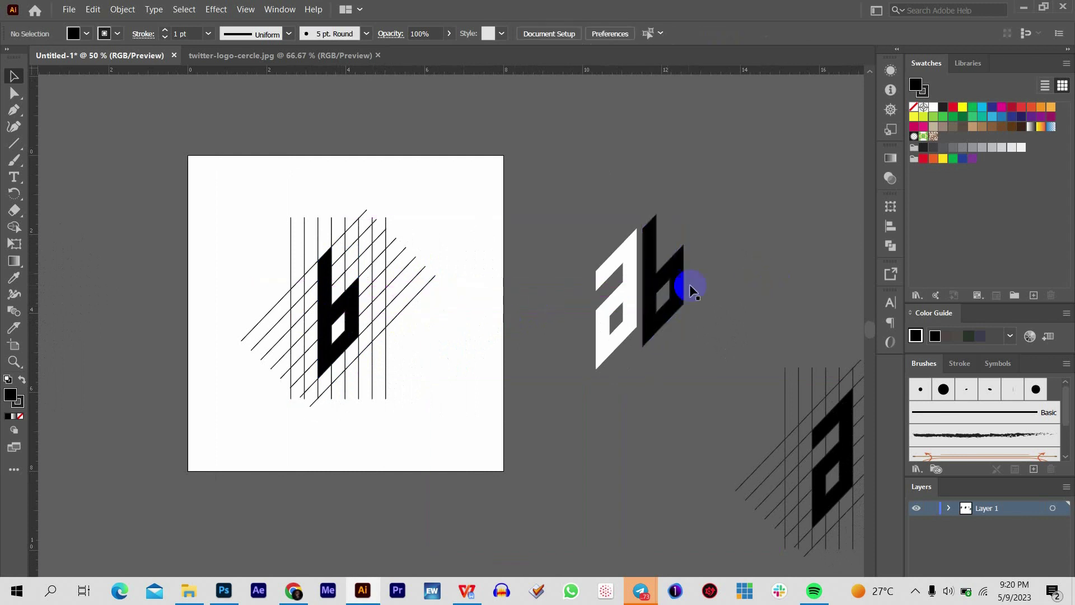
left_click(674, 276)
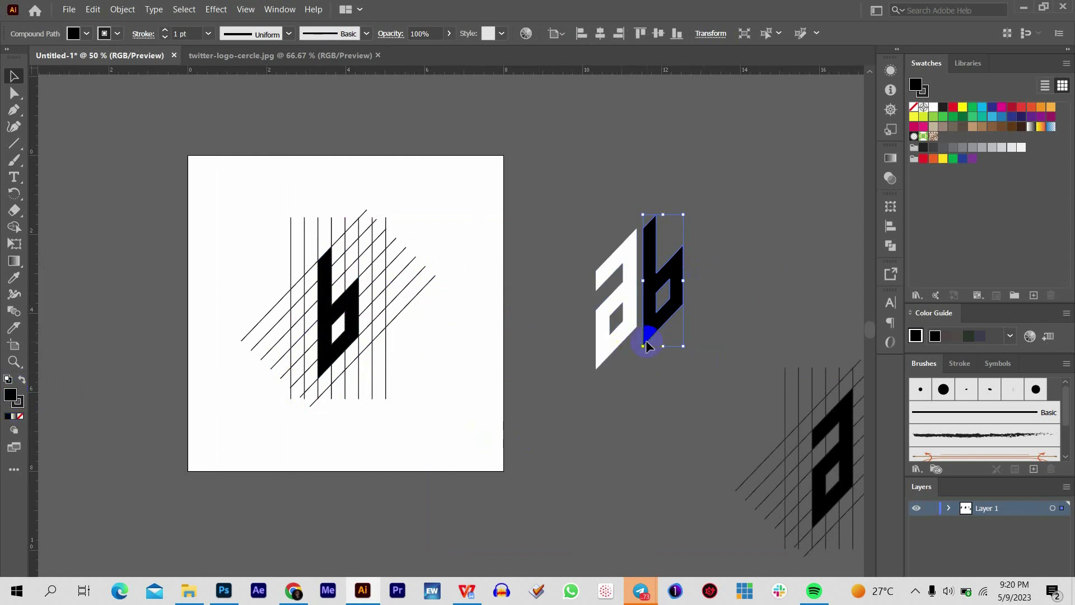
left_click(14, 279)
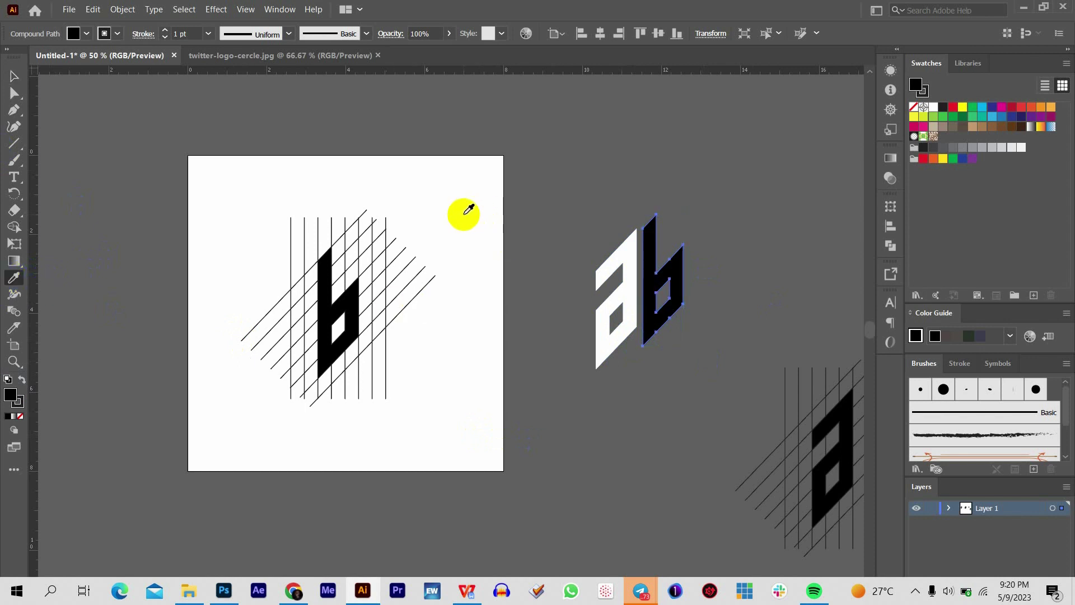
left_click(445, 196)
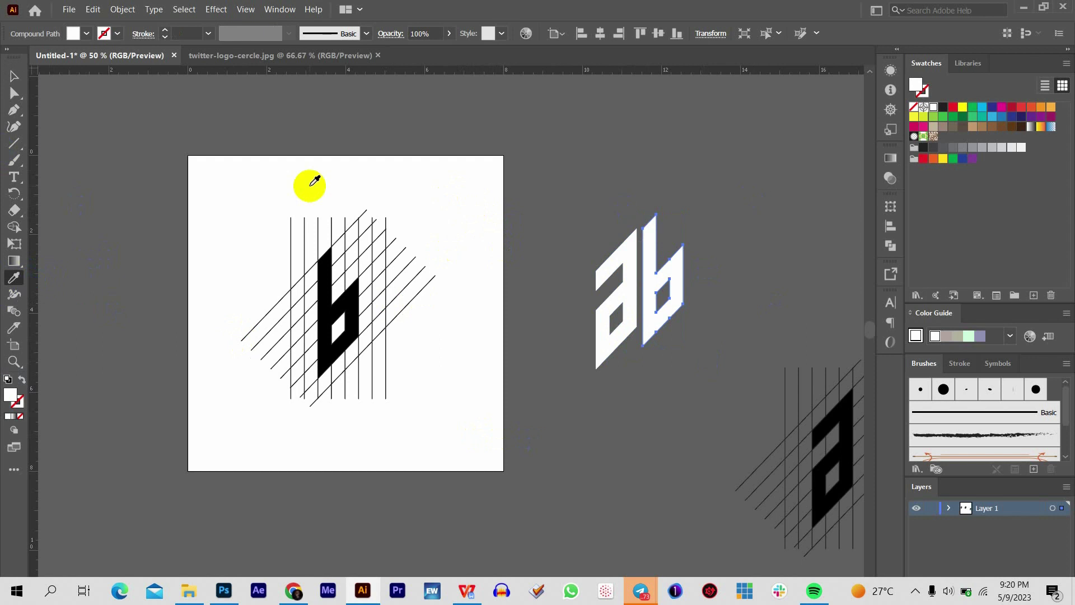
left_click(14, 76)
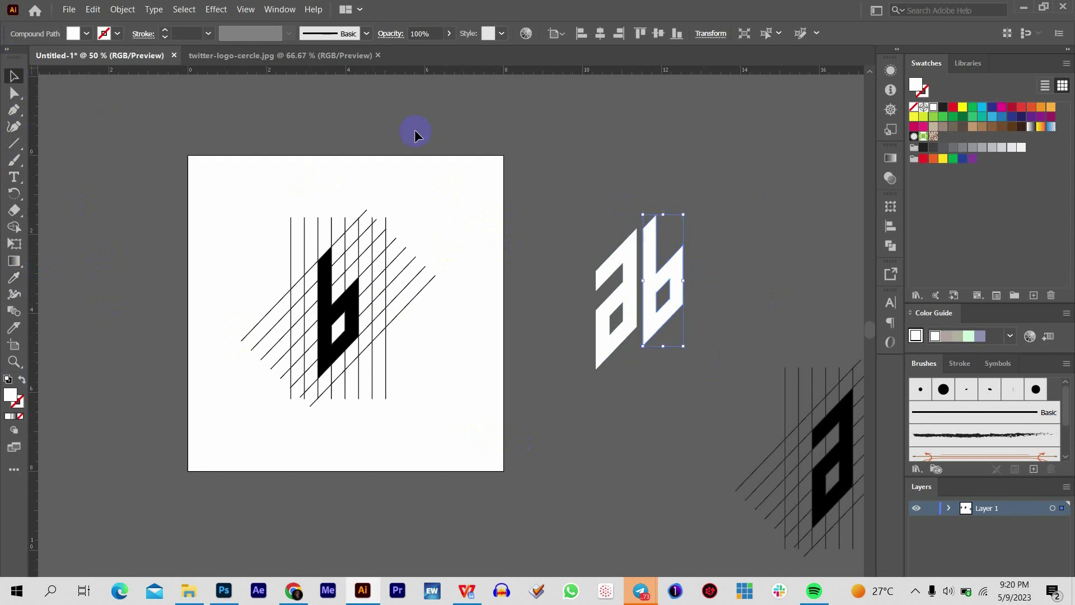
left_click(608, 131)
key("ctrl+plus")
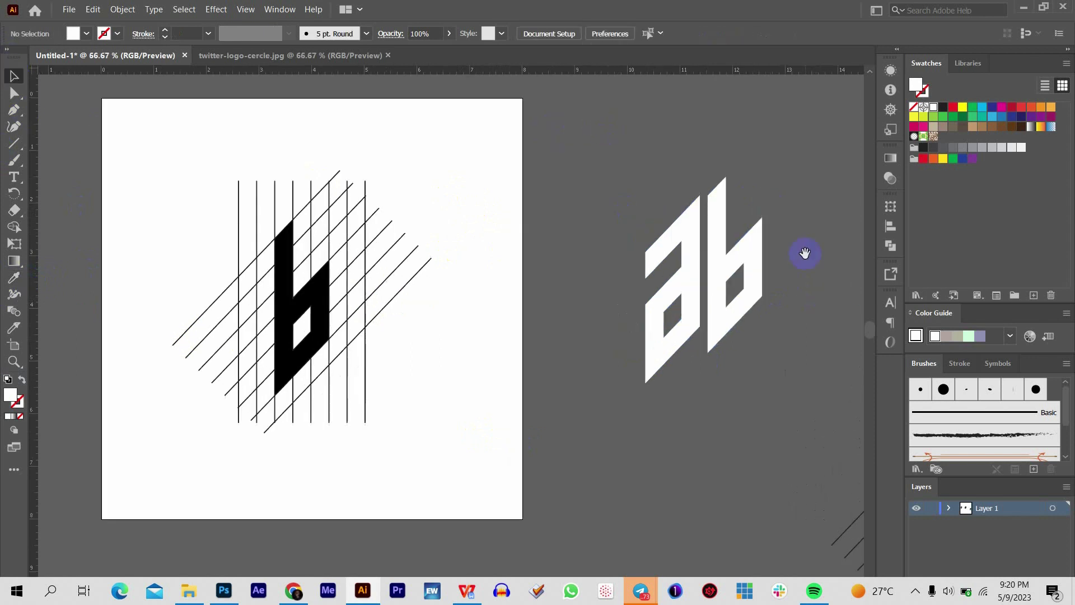
Inspect the white 'ab' pair up close and nudge the b slightly into place.
left_click_drag(804, 253, 629, 307)
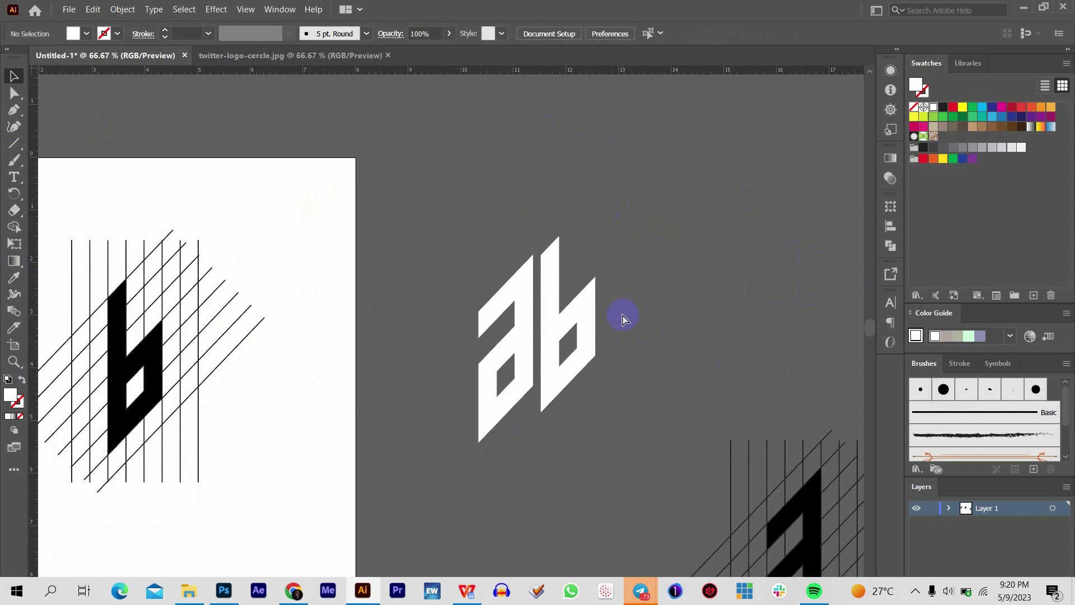
key("ctrl+plus")
left_click_drag(600, 307, 600, 306)
key("ctrl+plus")
key("ctrl+plus")
key("ctrl+minus")
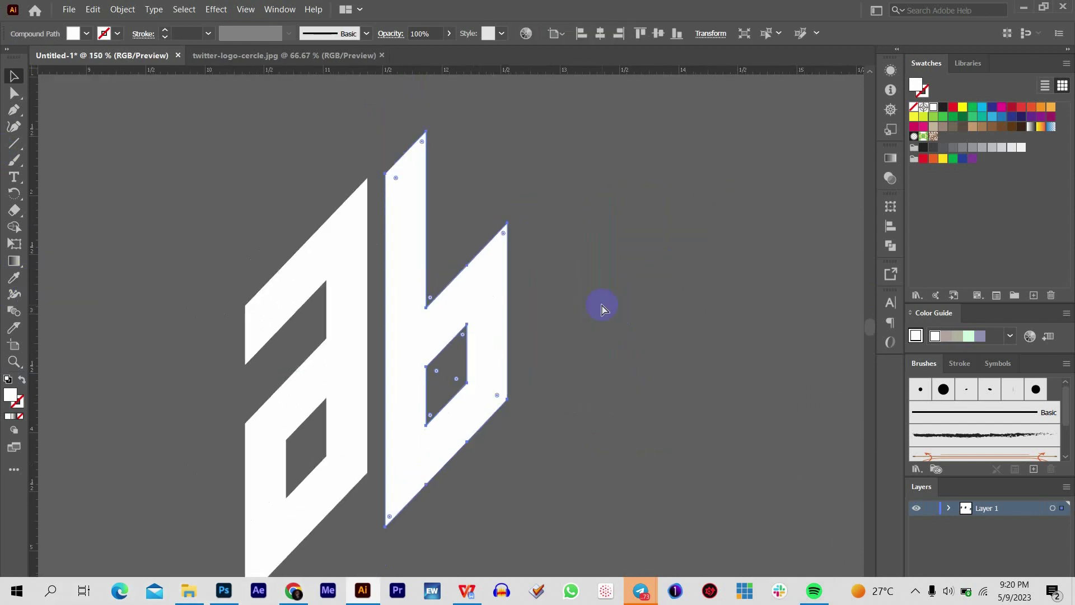
key("ctrl+minus")
key("ctrl+minus")
key("ctrl+minus")
key("ctrl+minus")
left_click(551, 279)
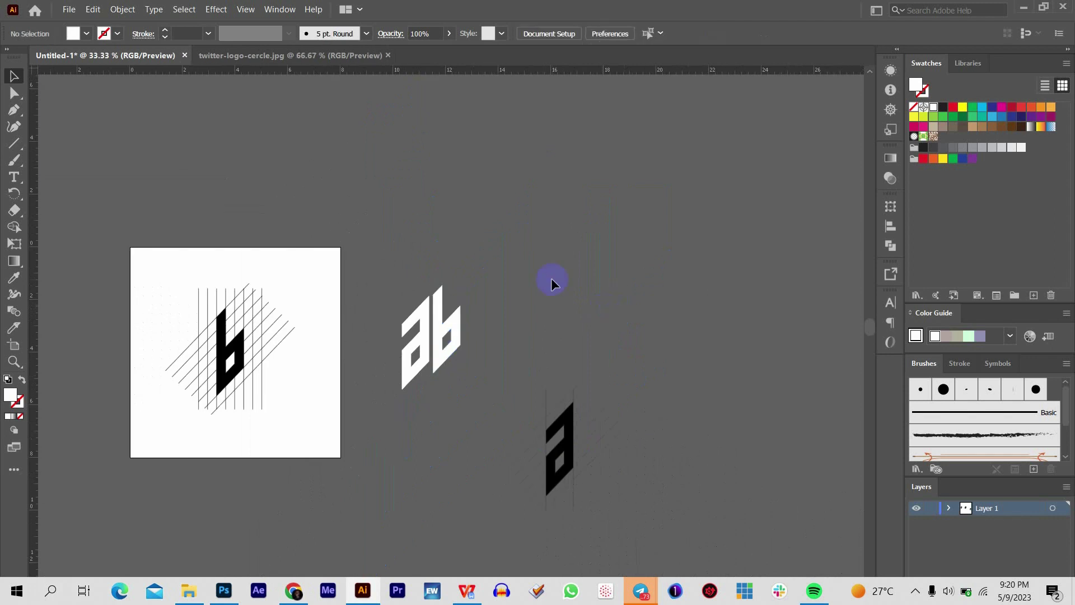
Marquee-select the black b with its hatch lines and move them beside the black a.
left_click_drag(272, 290, 430, 273)
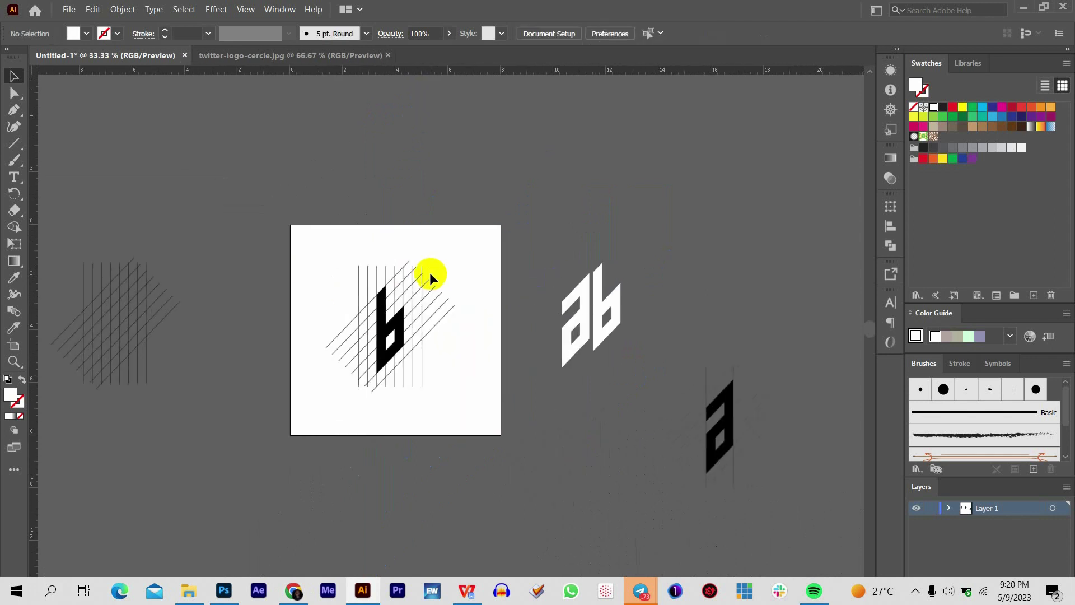
key("ctrl+plus")
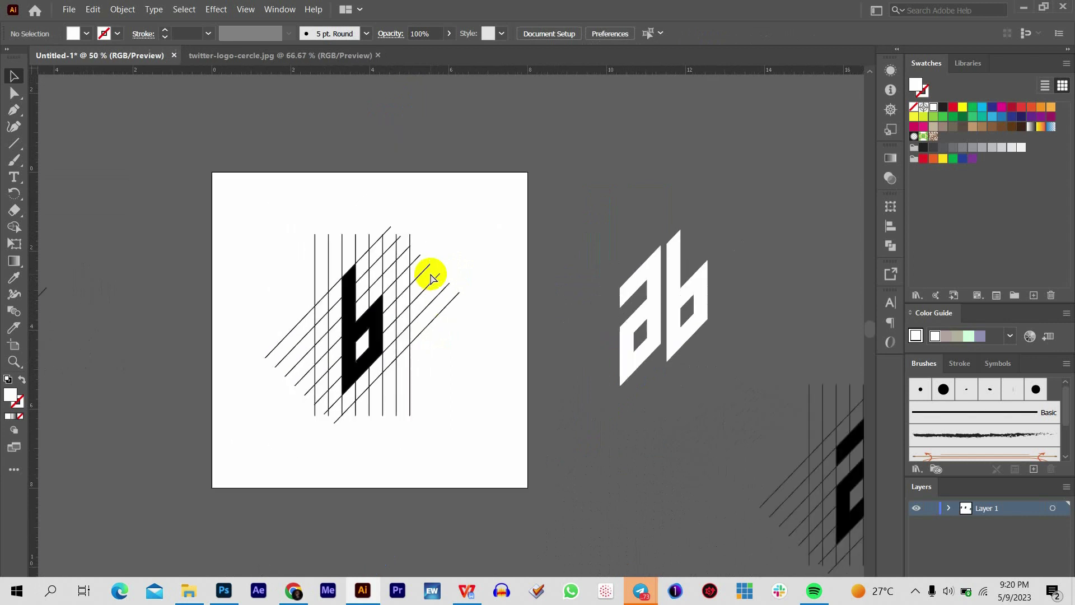
key("ctrl+minus")
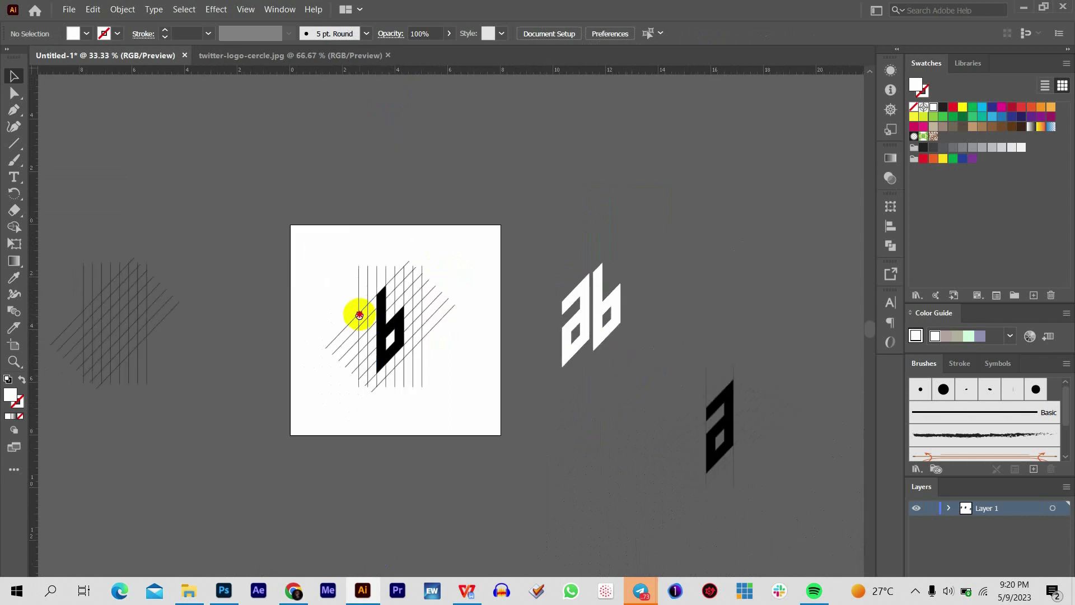
left_click_drag(359, 315, 458, 307)
left_click_drag(588, 400, 390, 222)
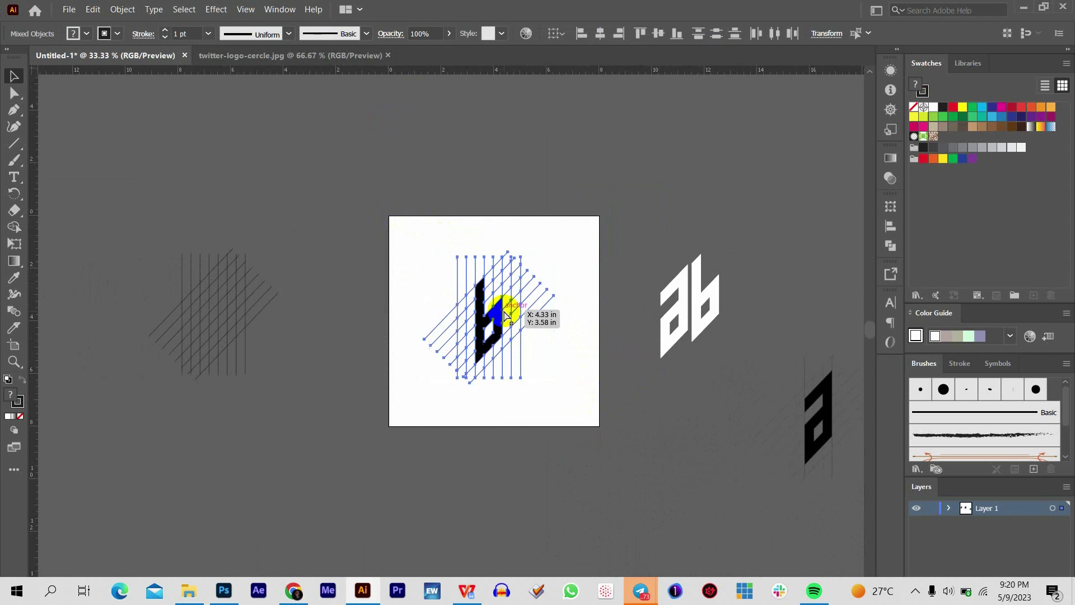
key("ctrl+minus")
left_click_drag(511, 305, 418, 298)
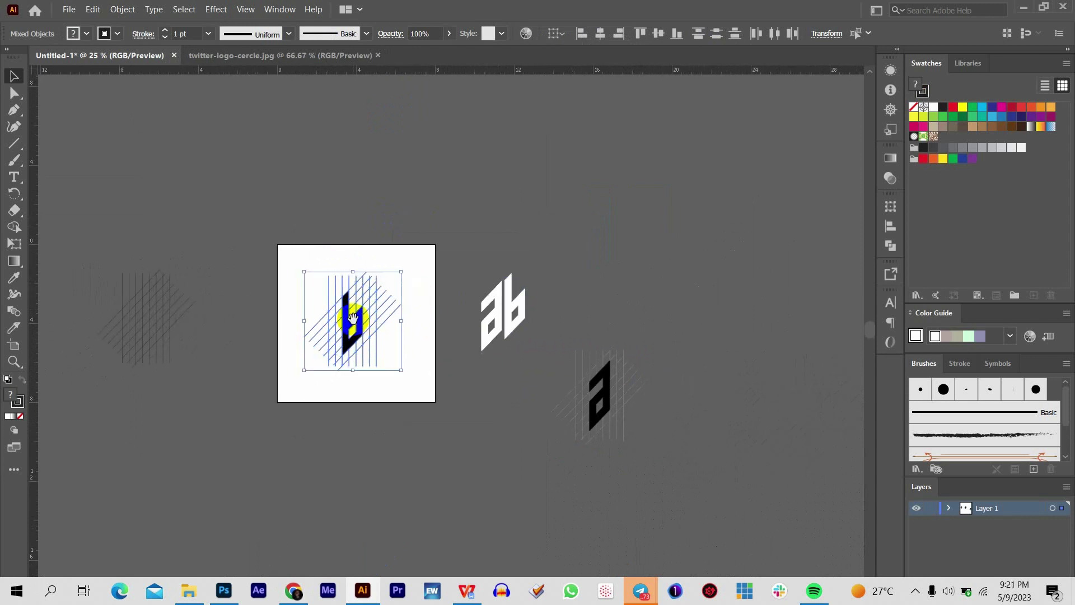
mouse_move(353, 317)
left_mouse_down()
mouse_move(728, 374)
mouse_move(690, 386)
left_mouse_up()
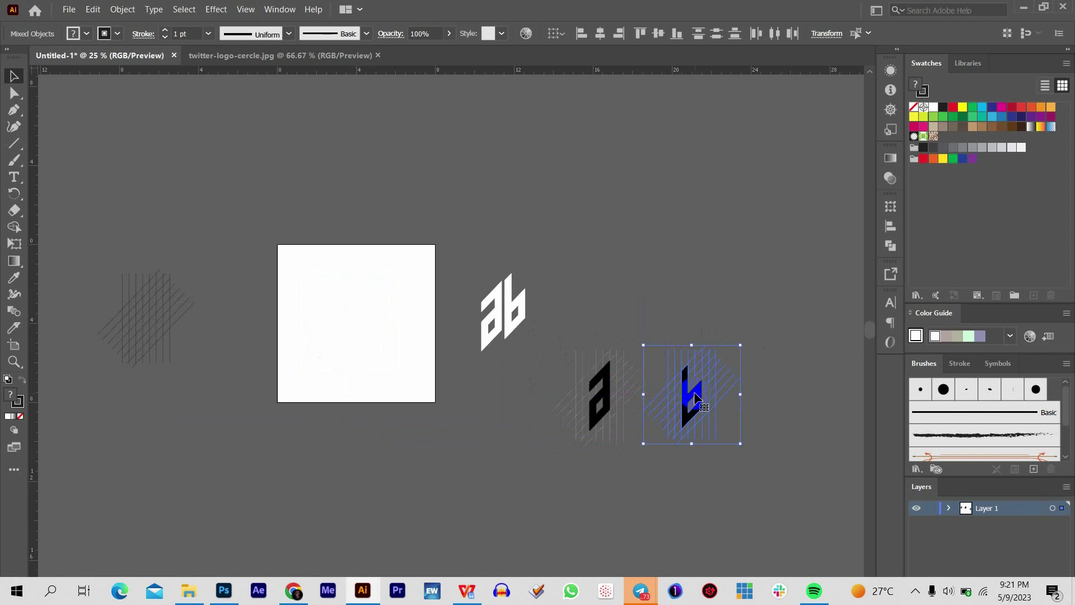
left_click(424, 347)
Drag the spare hatched line grid from left of the artboard onto the empty artboard.
left_click_drag(282, 314, 389, 327)
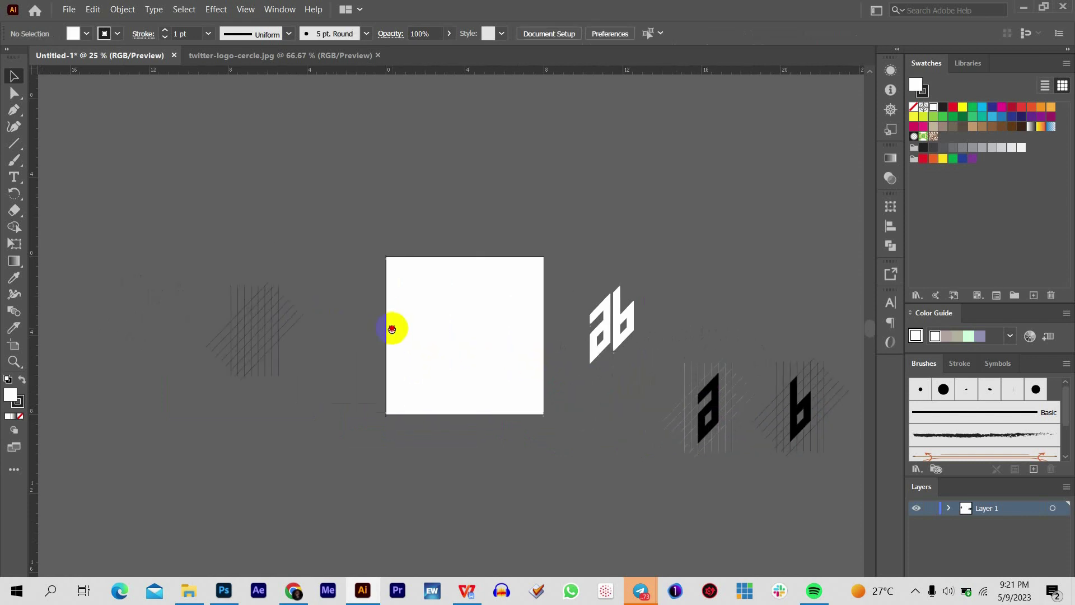
key("ctrl+plus")
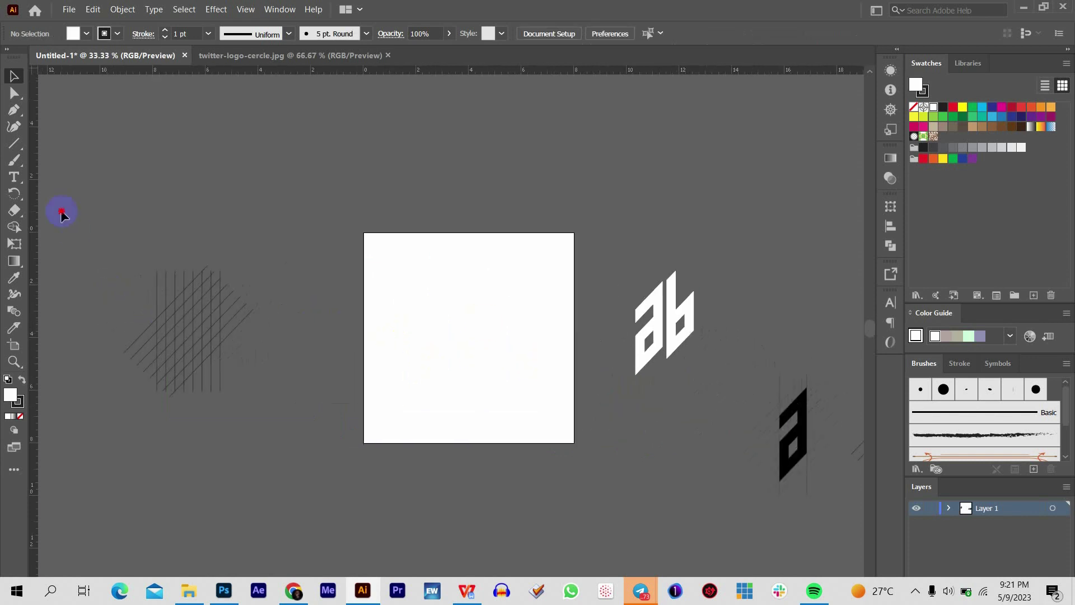
left_click_drag(273, 419, 272, 418)
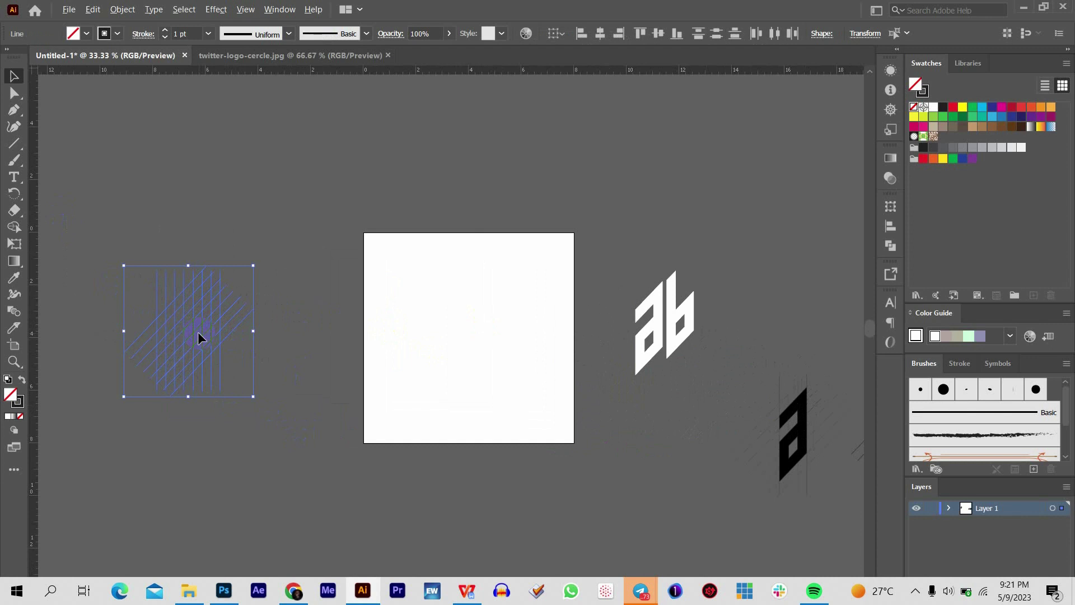
mouse_move(200, 334)
left_mouse_down()
mouse_move(442, 319)
mouse_move(496, 326)
mouse_move(476, 331)
left_mouse_up()
key("ctrl+plus")
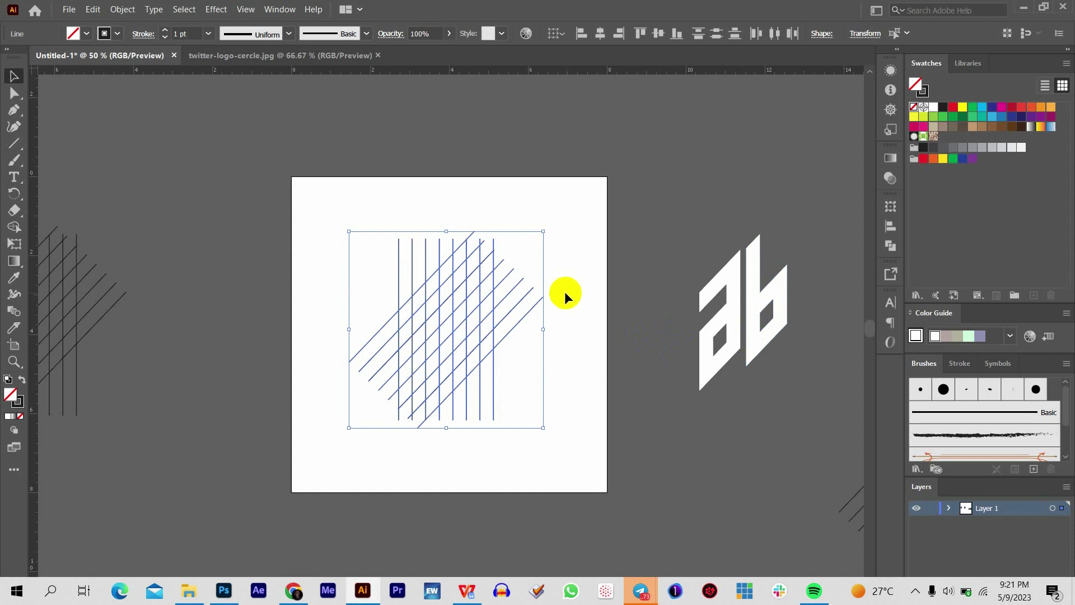
Marquee-select all the vertical and diagonal lines of the new grid.
key("ctrl+equal")
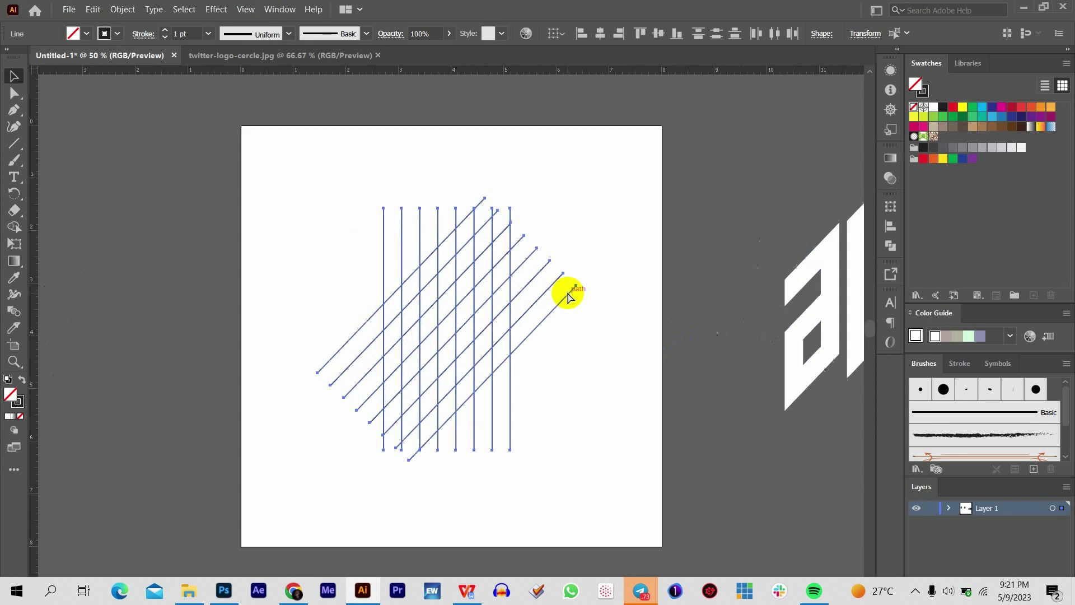
key("ctrl+equal")
key("ctrl+minus")
key("ctrl+minus")
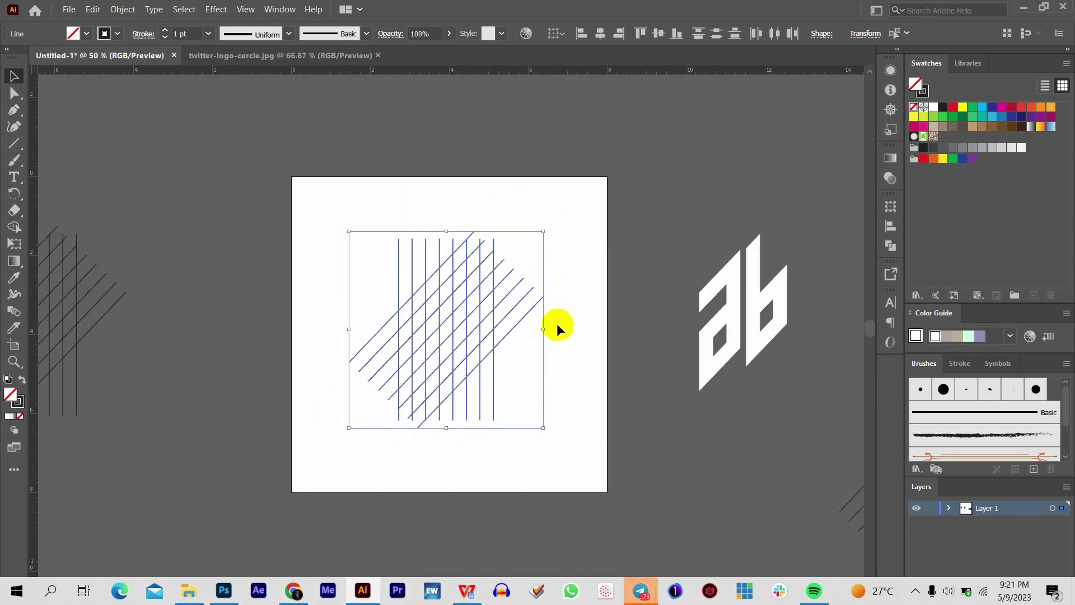
key("ctrl+equal")
key("ctrl+minus")
left_click(572, 310)
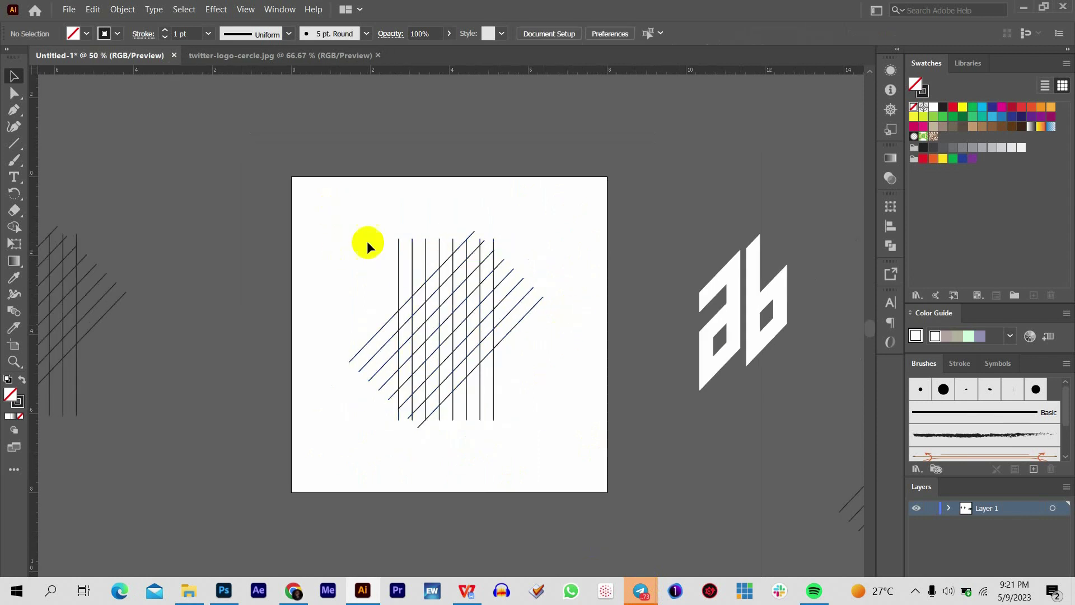
left_click_drag(343, 209, 557, 455)
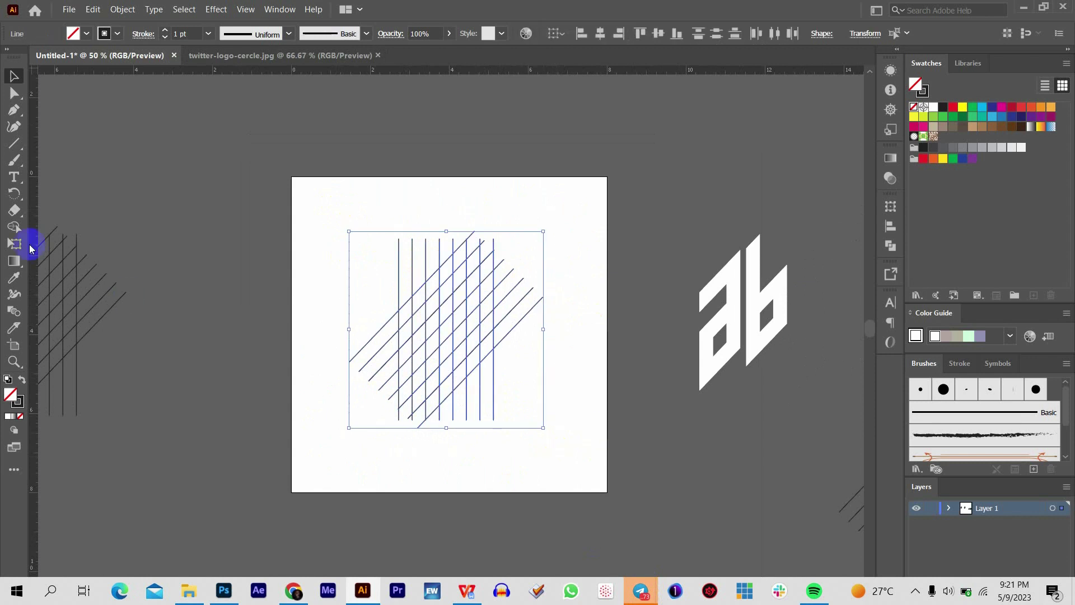
With Shape Builder, drag along the spine and diagonal bands to merge cells into the c outline.
left_click(15, 228)
key("ctrl+plus")
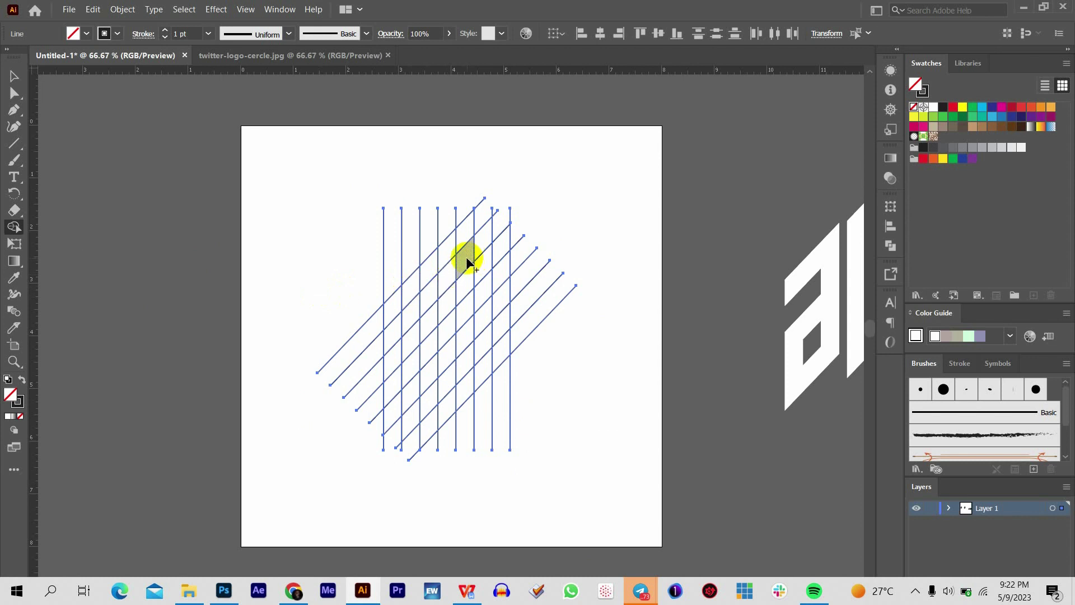
mouse_move(466, 257)
left_mouse_down()
mouse_move(475, 250)
mouse_move(433, 294)
mouse_move(433, 373)
left_mouse_up()
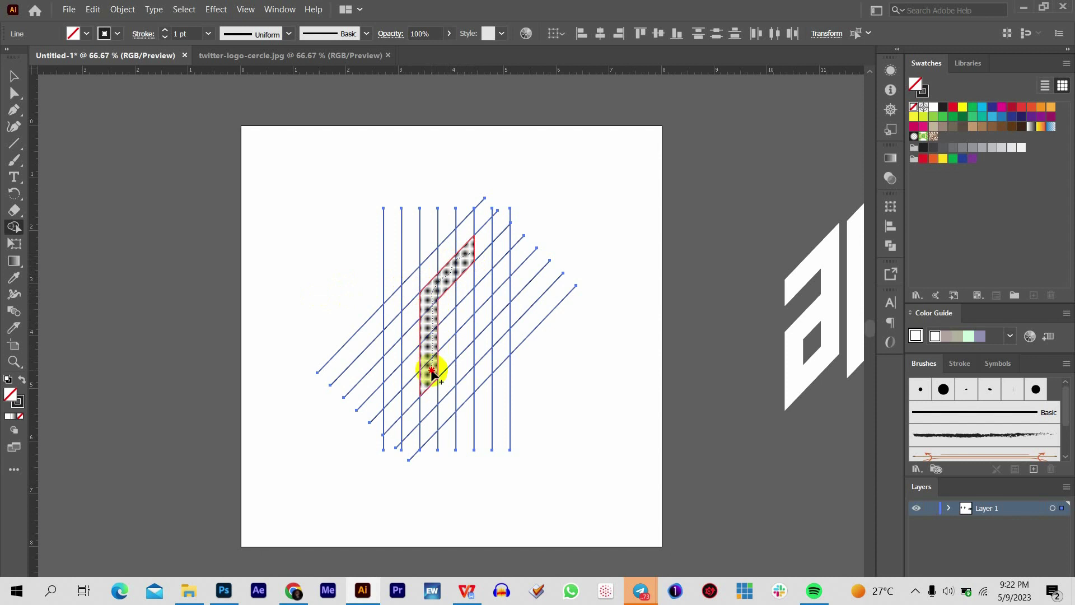
left_click_drag(435, 368, 473, 333)
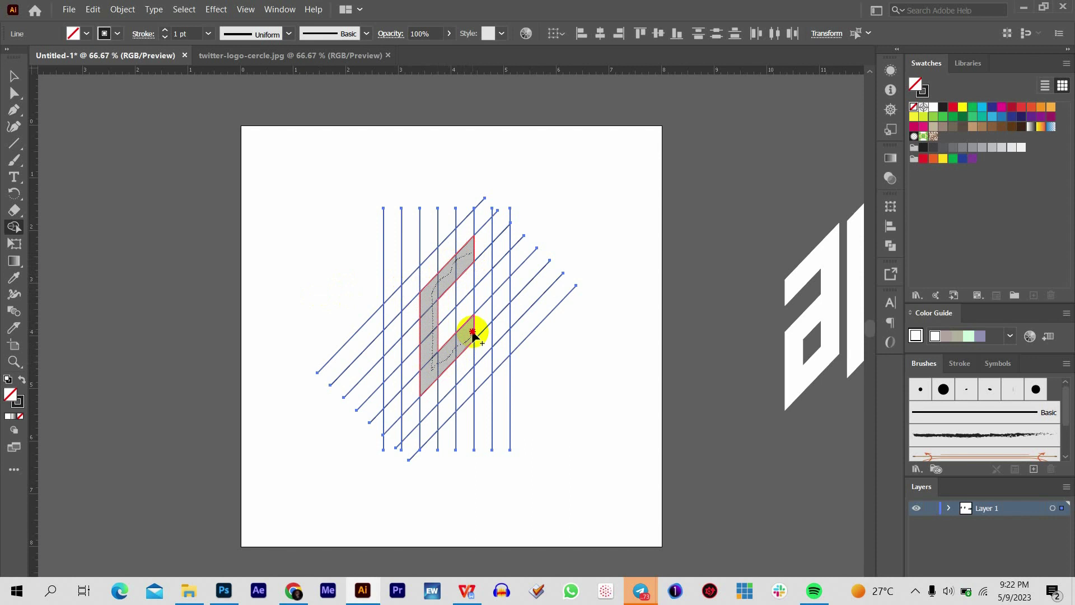
left_click_drag(473, 332, 472, 331)
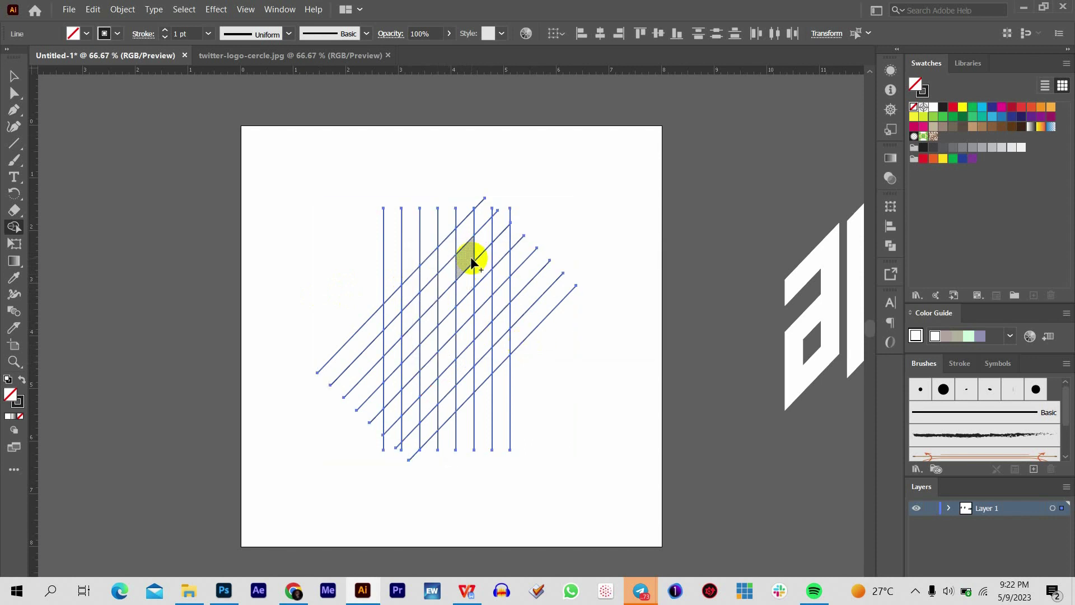
mouse_move(475, 256)
left_mouse_down()
mouse_move(432, 291)
mouse_move(427, 377)
left_mouse_up()
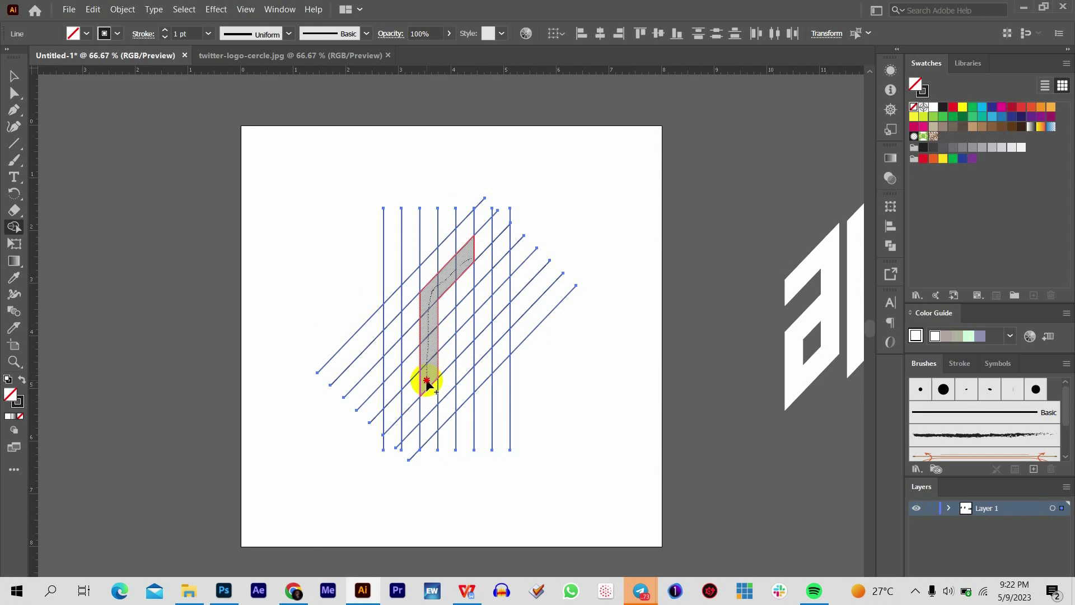
mouse_move(427, 383)
left_mouse_down()
mouse_move(427, 397)
mouse_move(464, 363)
left_mouse_up()
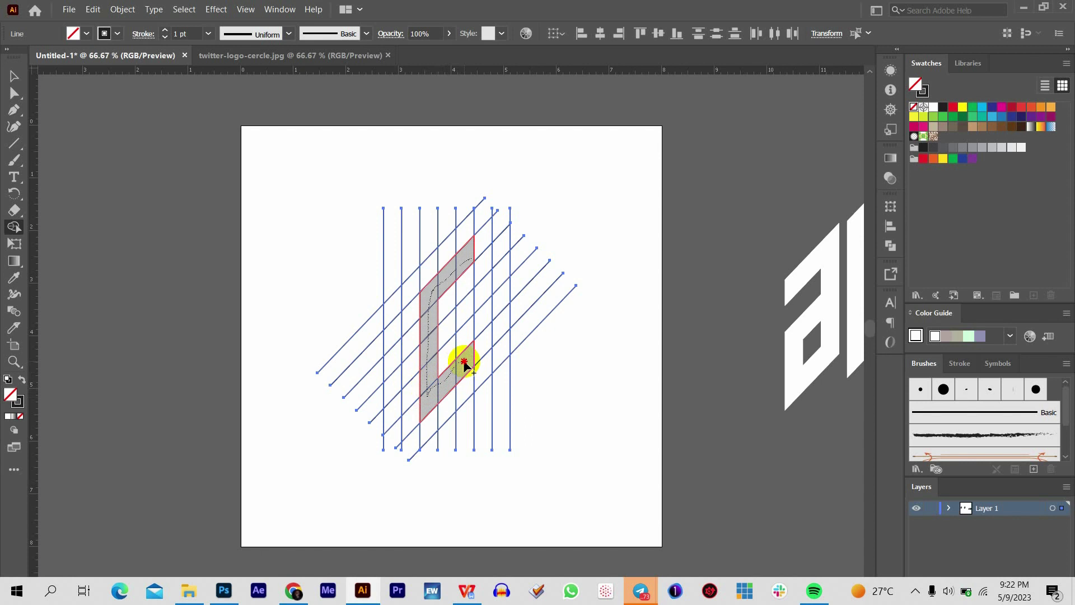
left_click_drag(464, 363, 458, 360)
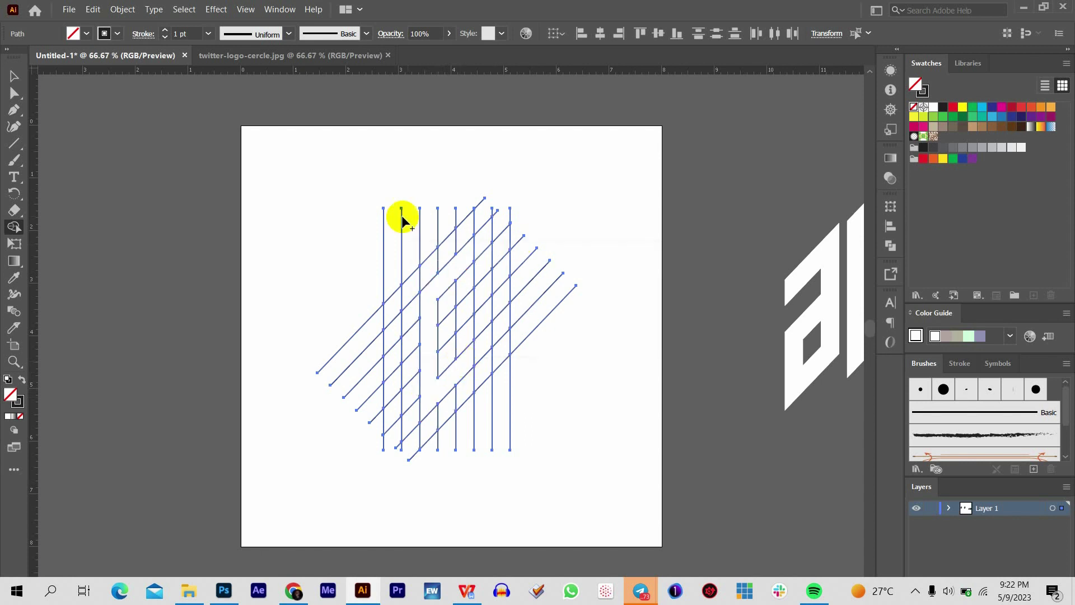
Zoom out to 50% and select the C-shaped path on the line grid.
left_click(14, 75)
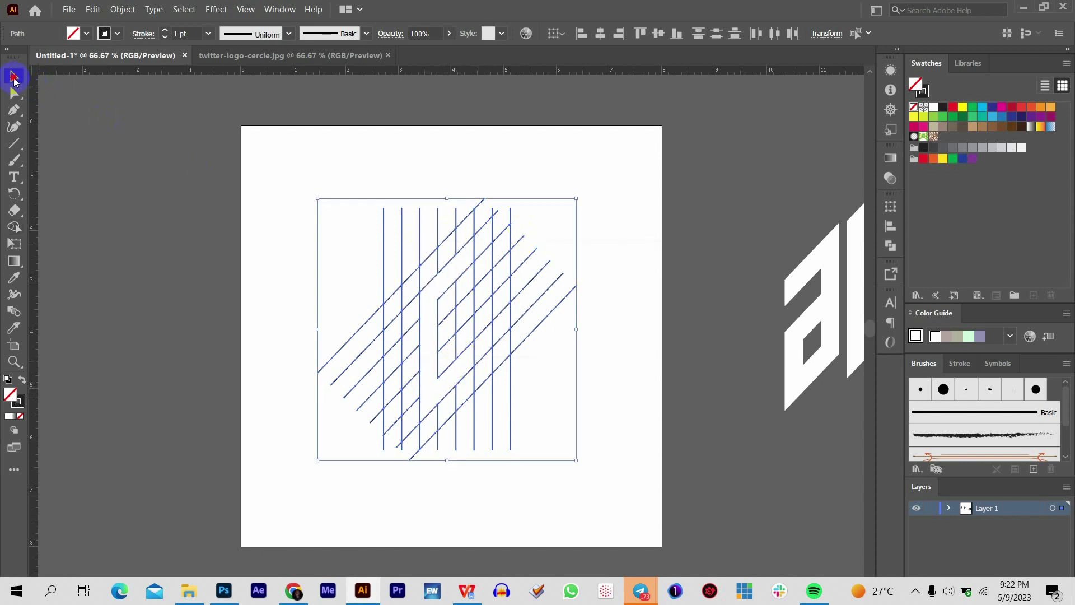
left_click(413, 196)
key("ctrl+minus")
left_click(533, 289)
left_click_drag(533, 289, 439, 264)
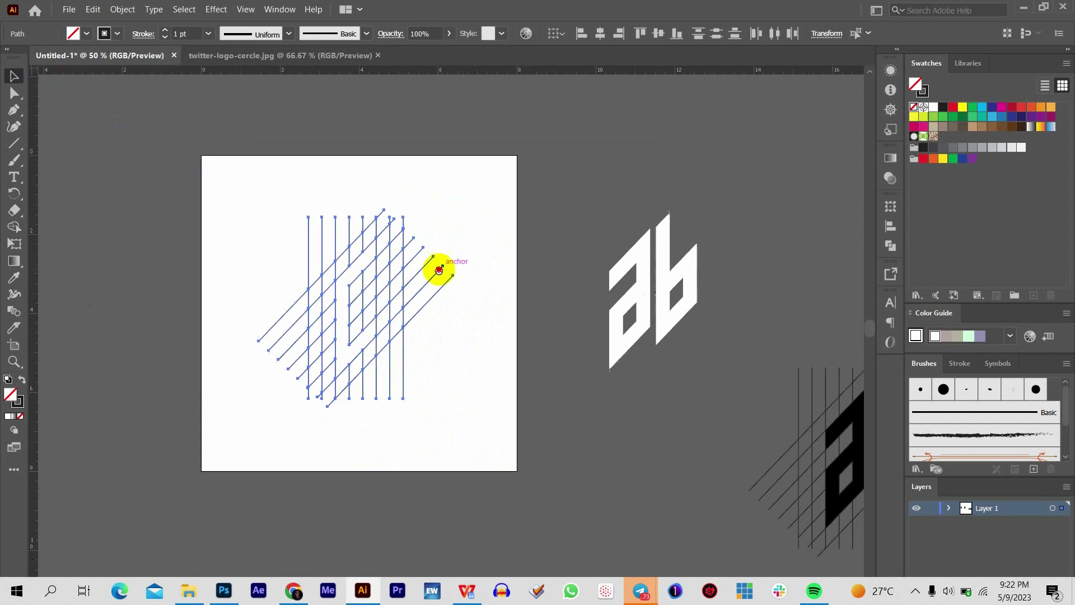
left_click(360, 273)
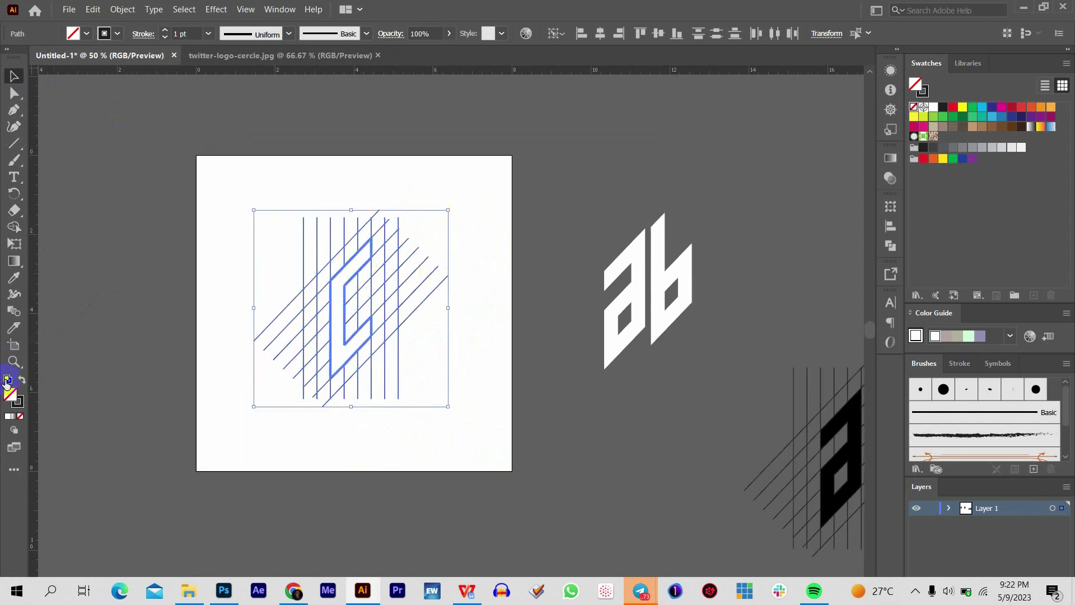
left_click(372, 166)
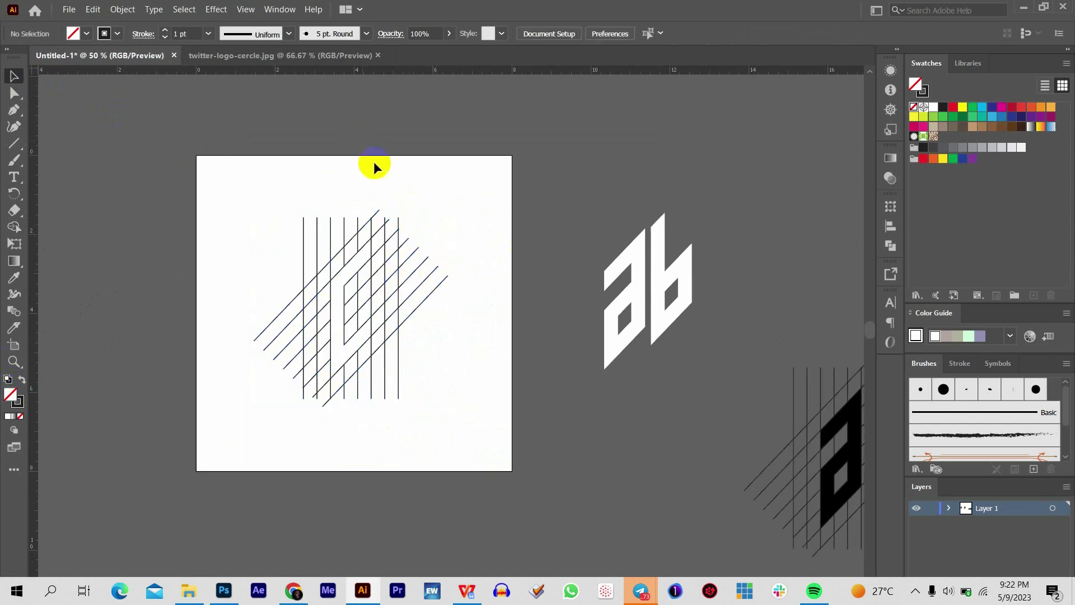
left_click(366, 269)
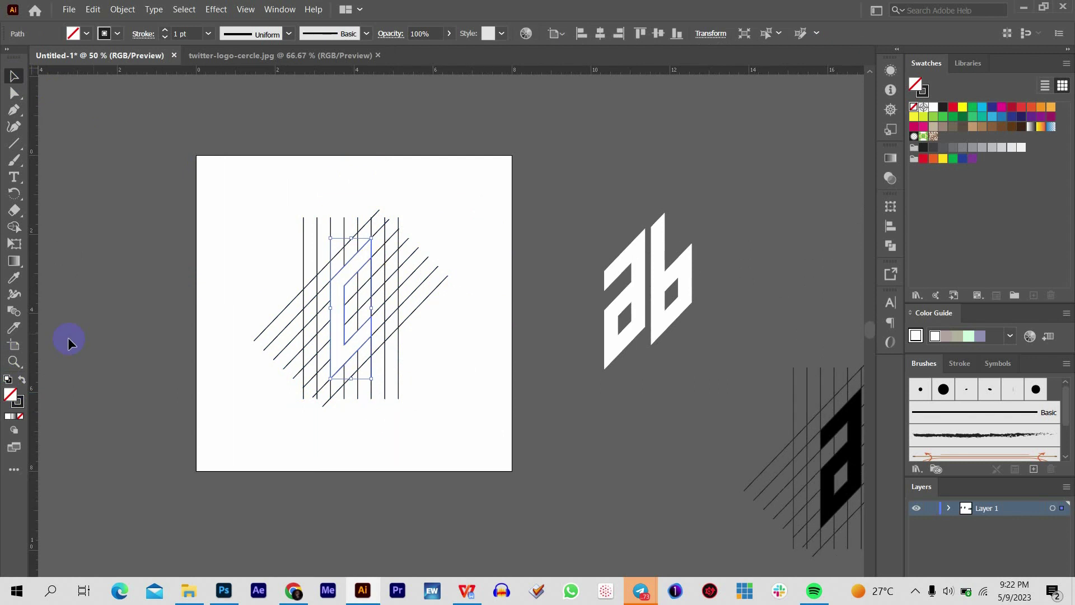
Fill the C with black through the Color Picker, then Eyedropper-sample black from the letter a.
double_click(11, 396)
left_click_drag(610, 420, 607, 578)
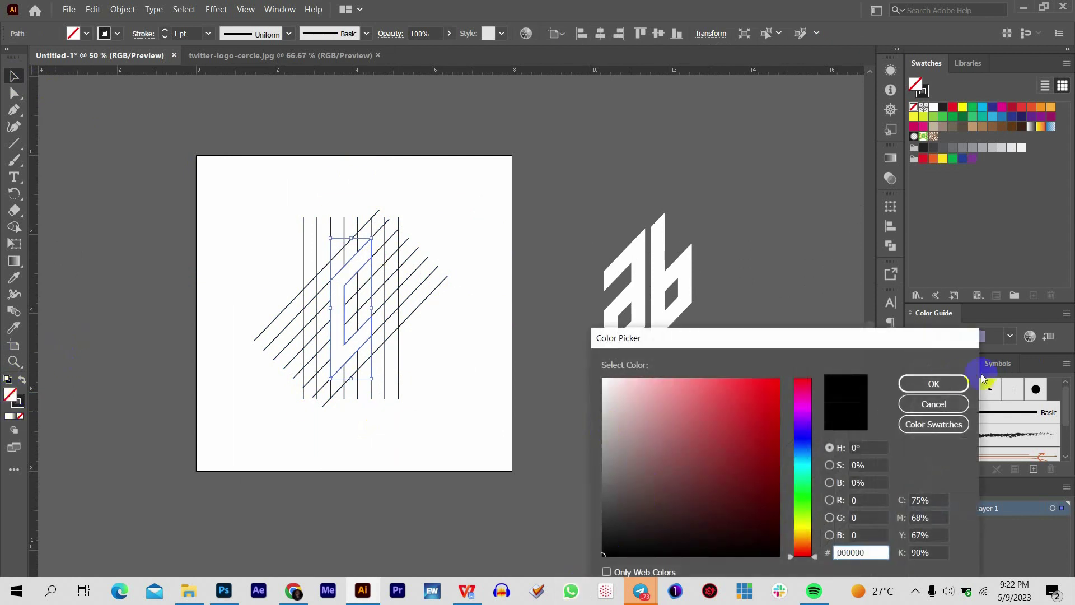
left_click(934, 404)
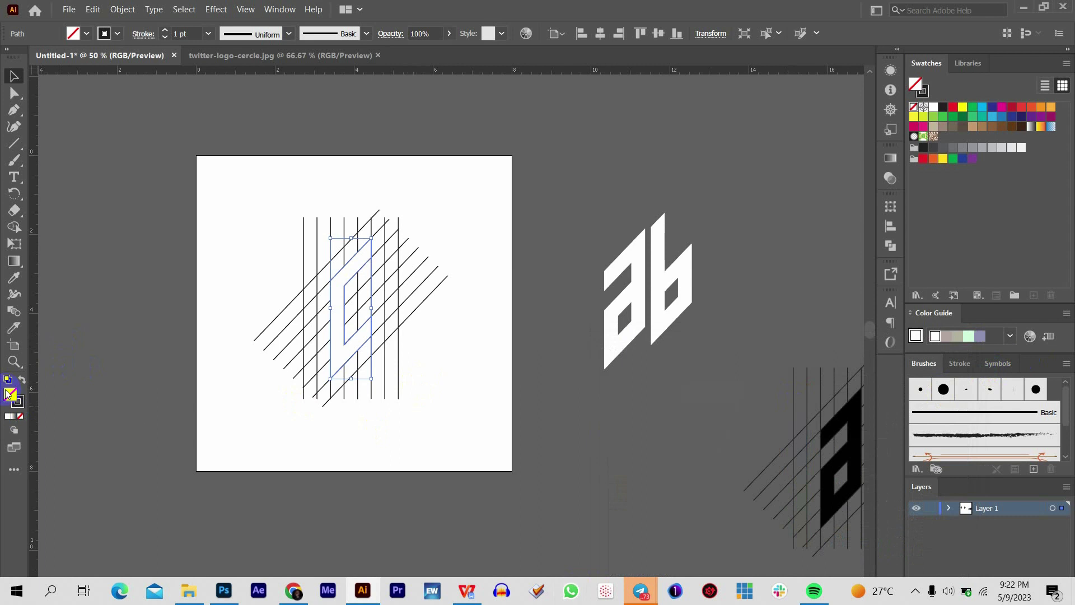
double_click(9, 394)
left_click_drag(622, 541, 593, 555)
left_click(940, 383)
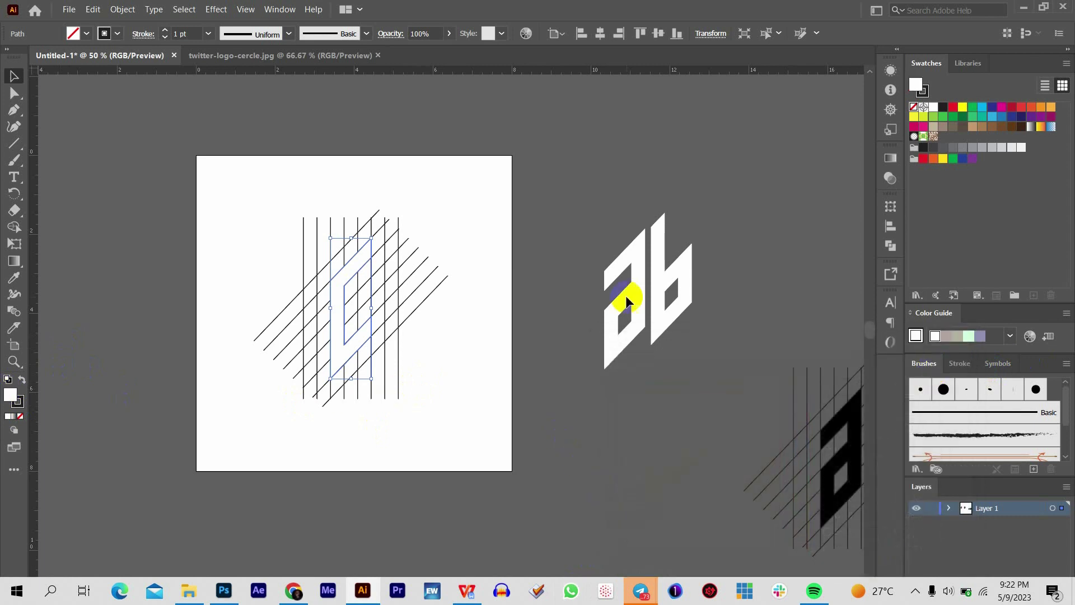
double_click(18, 399)
left_click(916, 403)
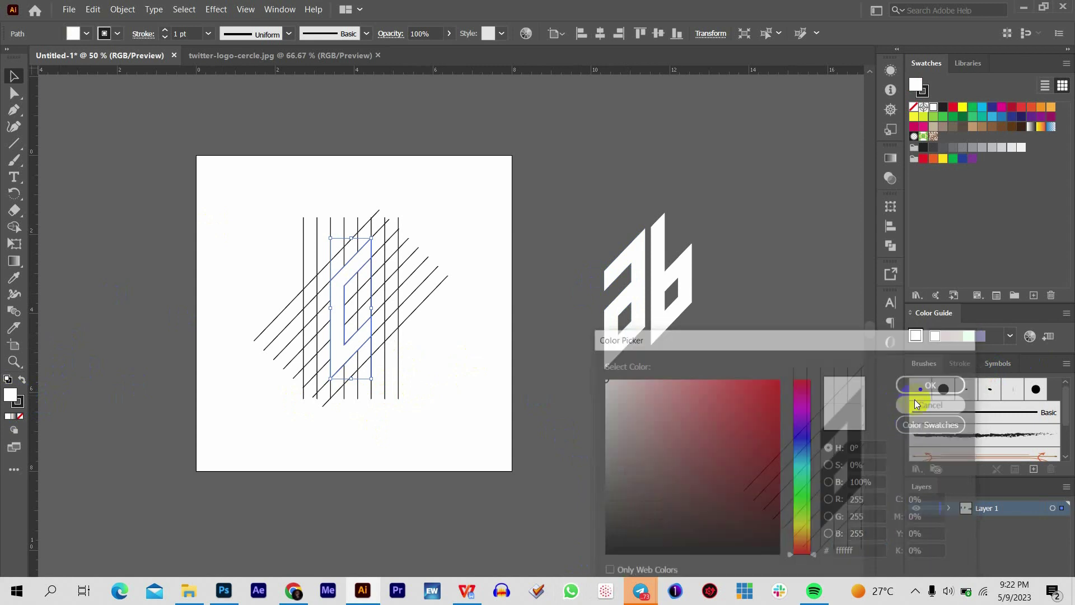
left_click(16, 277)
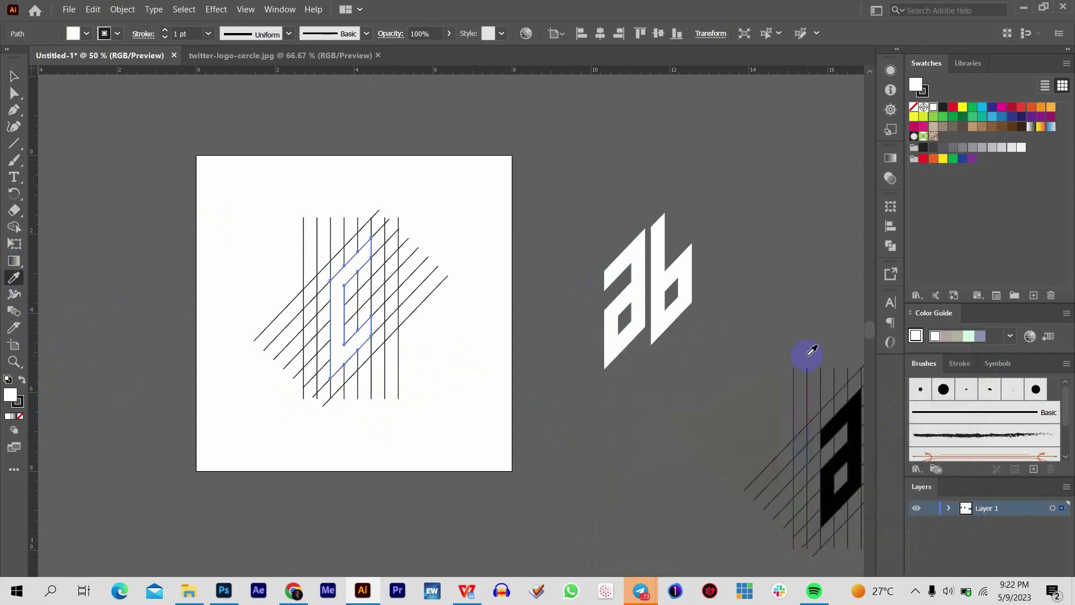
left_click(863, 394)
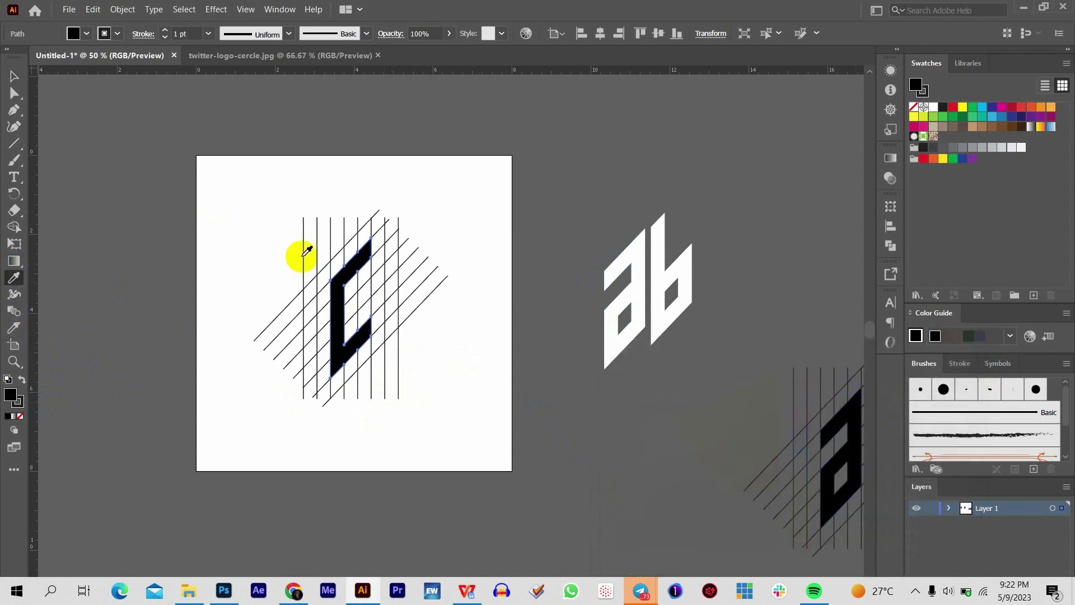
Drag a copy of the black C beside the ab letters, then undo the copy and zoom in.
left_click(14, 76)
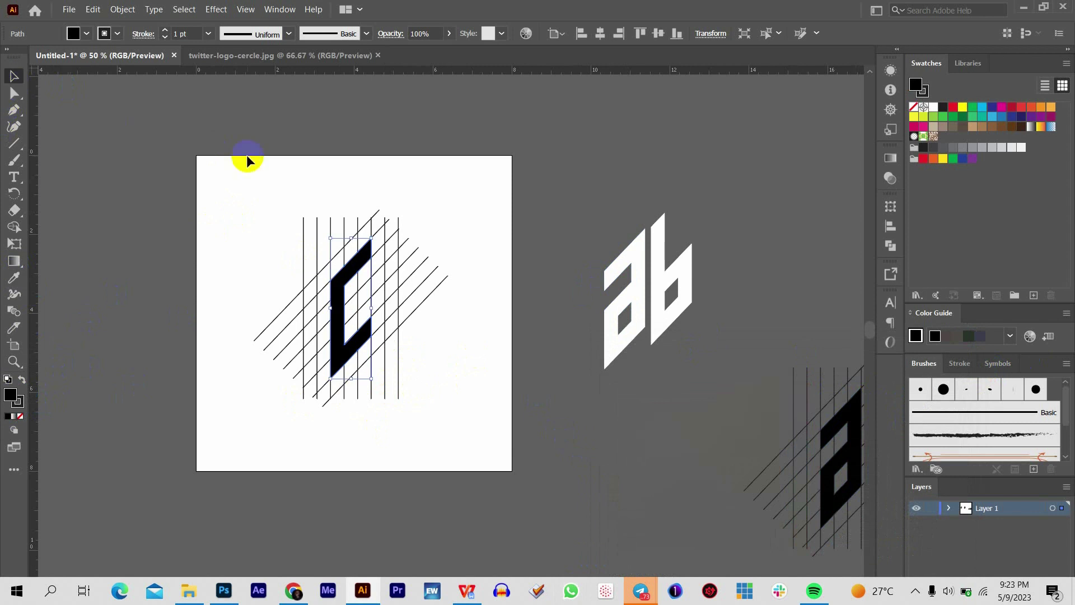
left_click(252, 132)
left_click(365, 256)
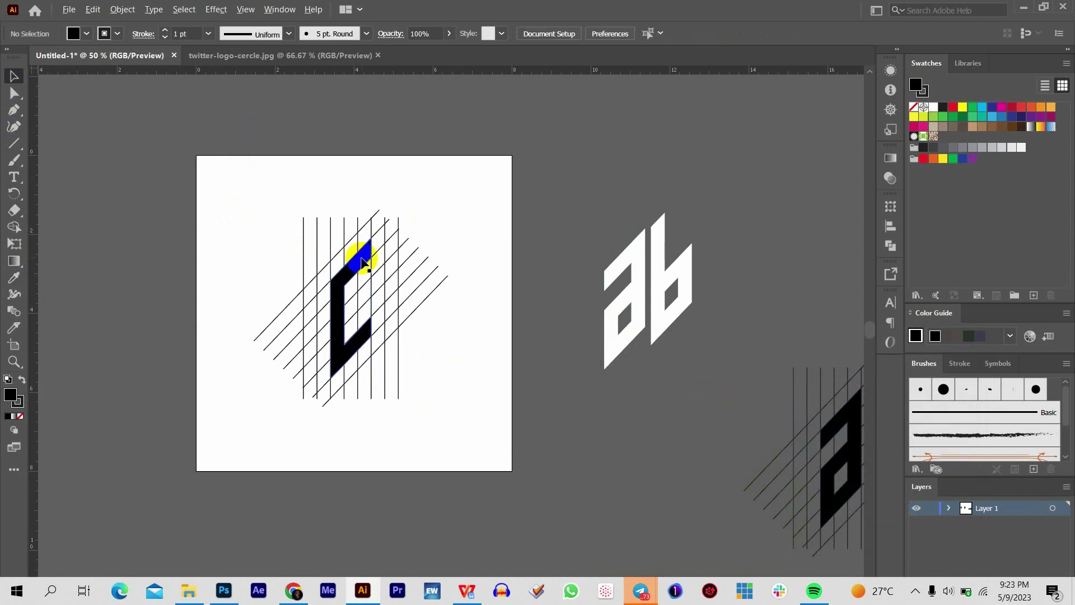
left_click_drag(365, 257, 731, 224)
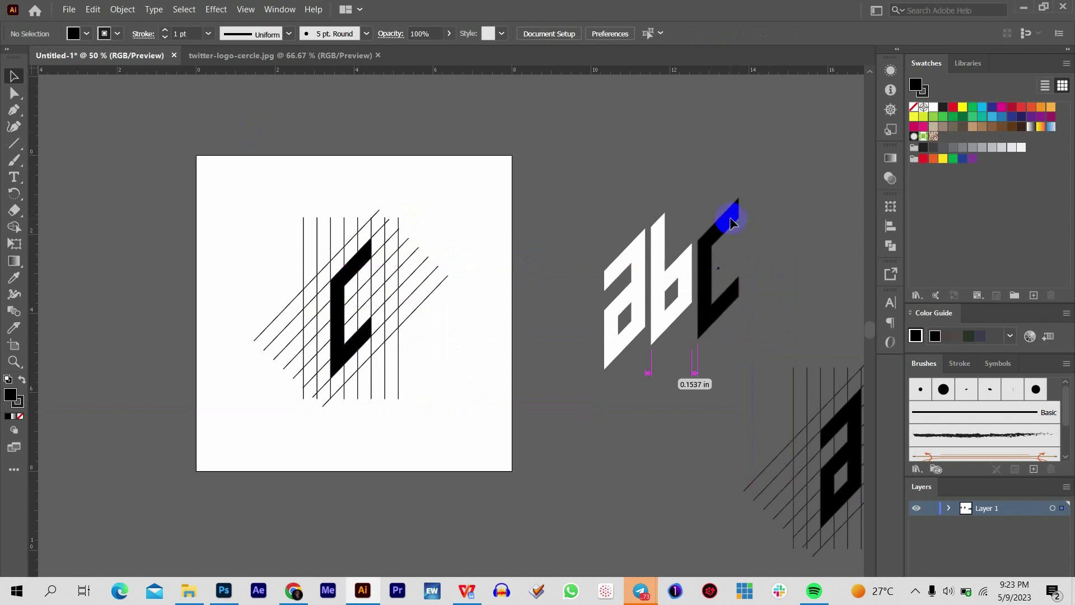
left_click(806, 266)
left_click(721, 275)
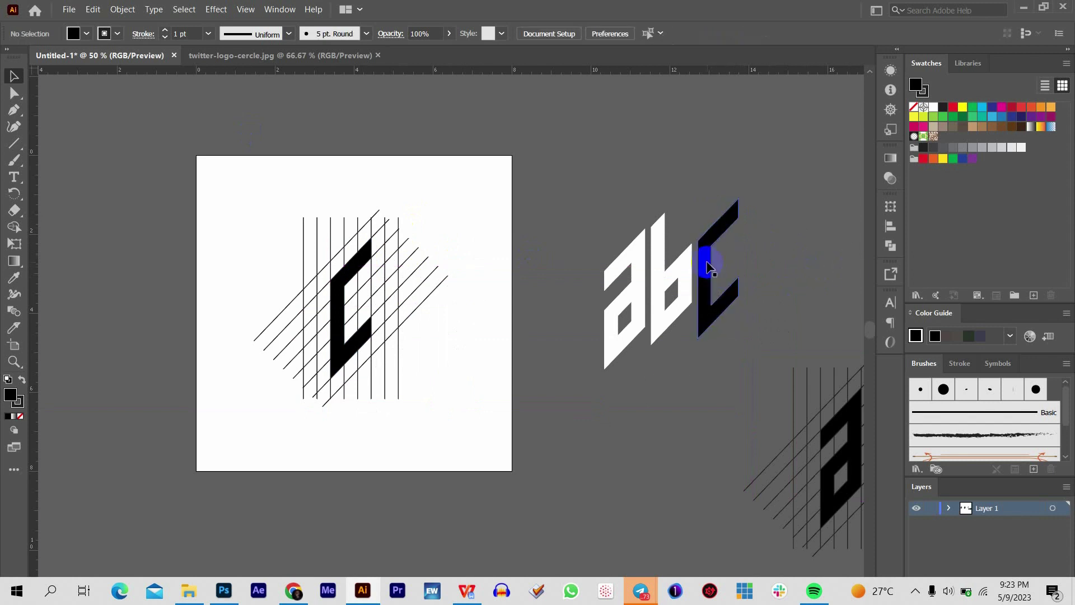
left_click(722, 327)
key("ctrl+z")
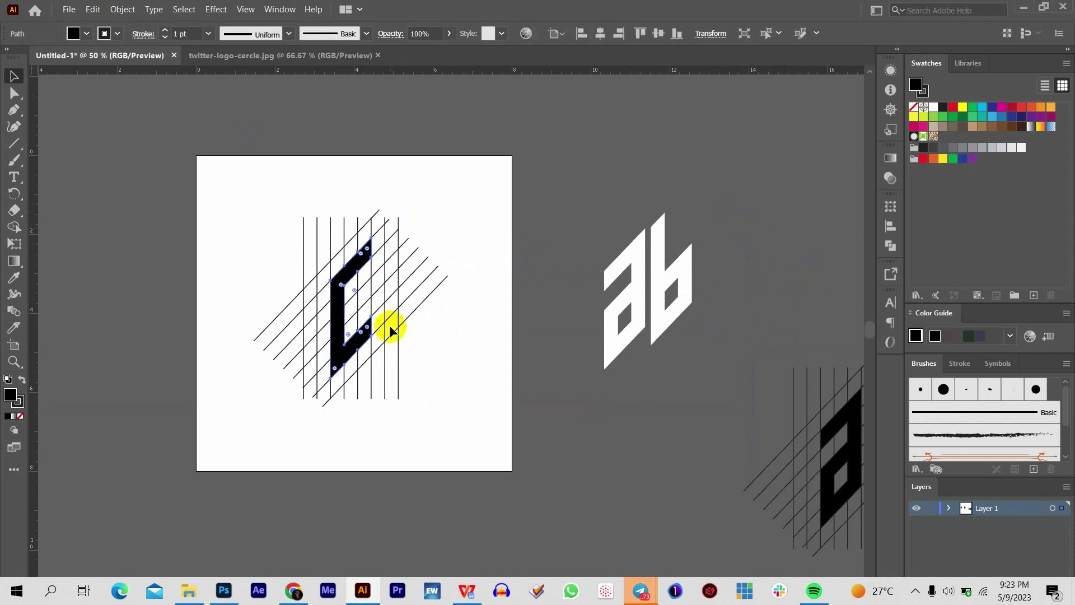
key("ctrl+equal")
key("ctrl+equal")
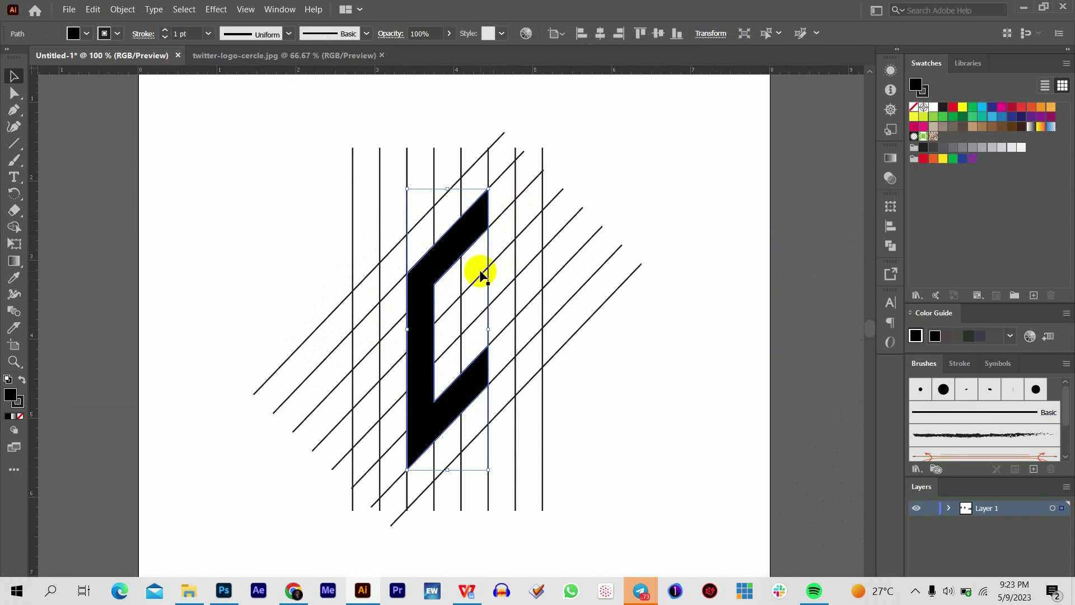
Select the C with its grid lines and Shape Builder-merge cells at its top and lower stroke.
left_click(437, 297)
left_click(435, 315)
left_click(462, 287)
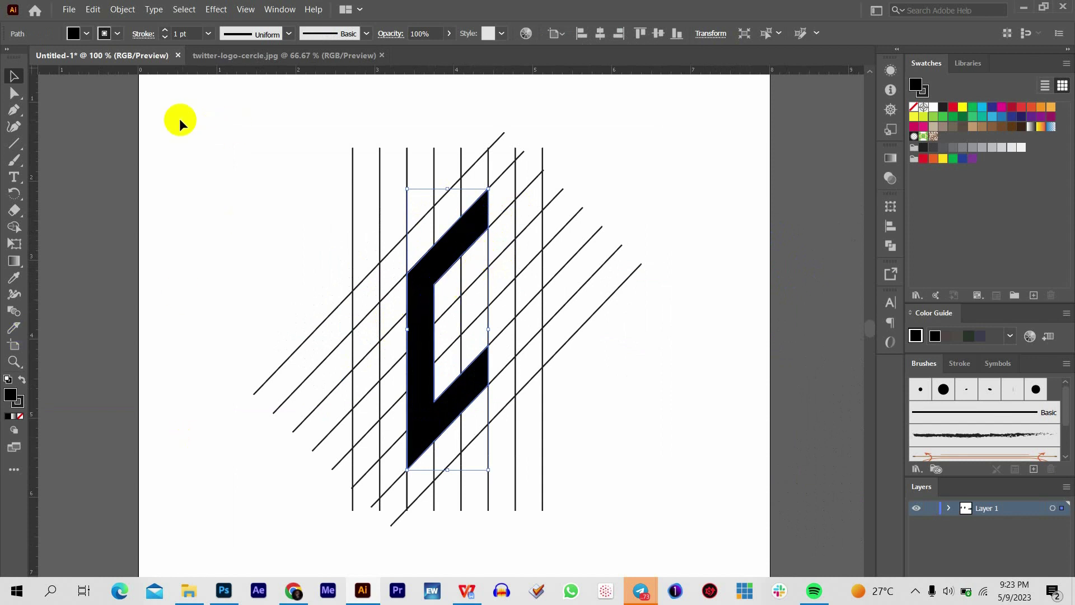
left_click_drag(179, 119, 703, 547)
left_click(14, 226)
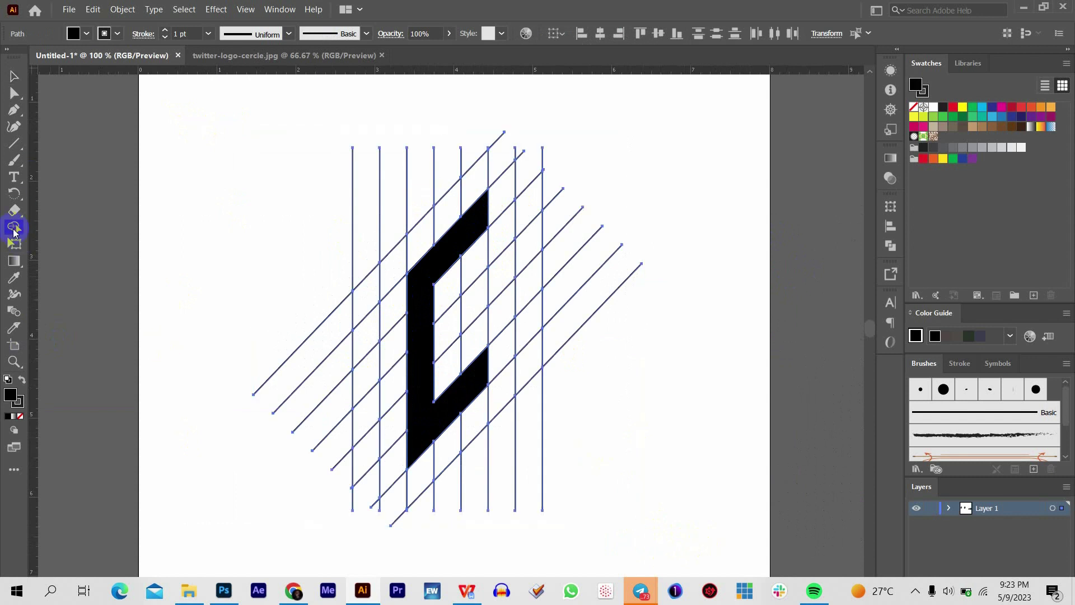
left_click(479, 252)
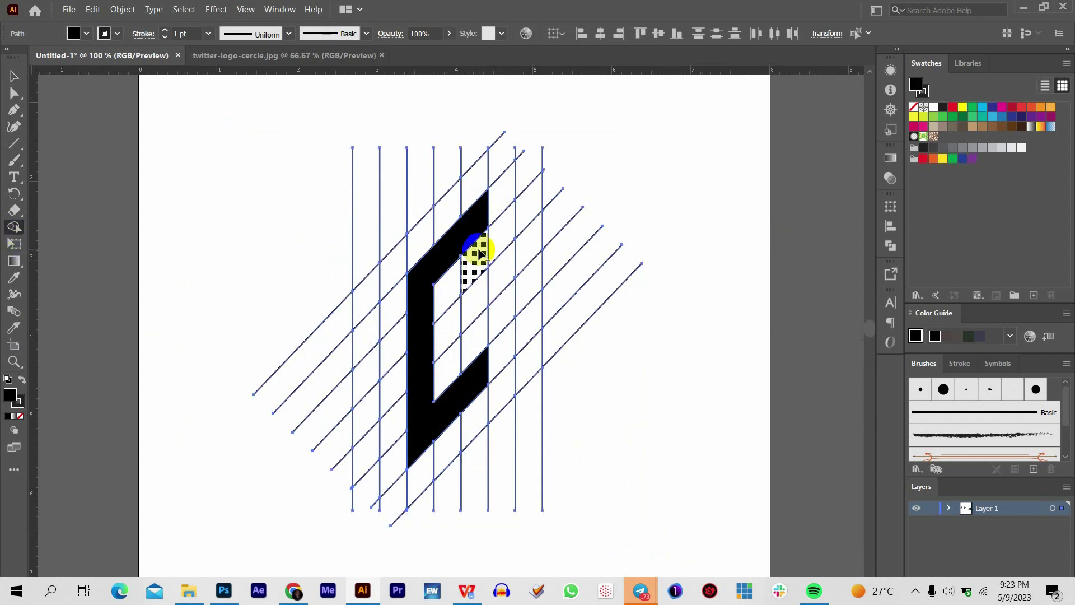
left_click_drag(478, 253, 432, 293)
mouse_move(471, 364)
left_mouse_down()
mouse_move(474, 373)
mouse_move(460, 346)
mouse_move(432, 379)
left_mouse_up()
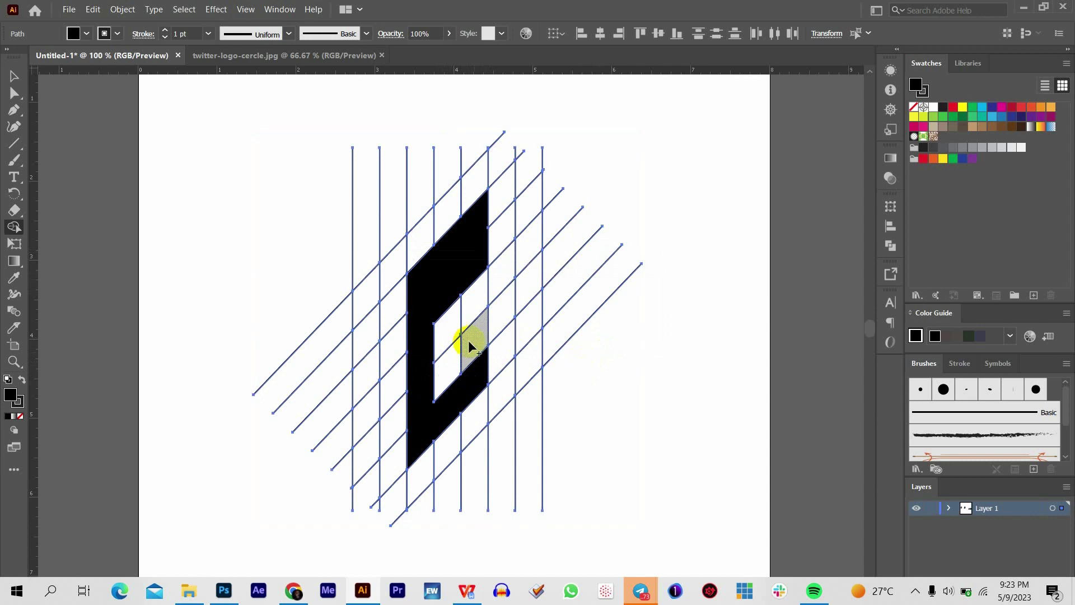
mouse_move(472, 359)
left_mouse_down()
mouse_move(448, 317)
mouse_move(476, 229)
mouse_move(490, 385)
mouse_move(472, 336)
left_mouse_up()
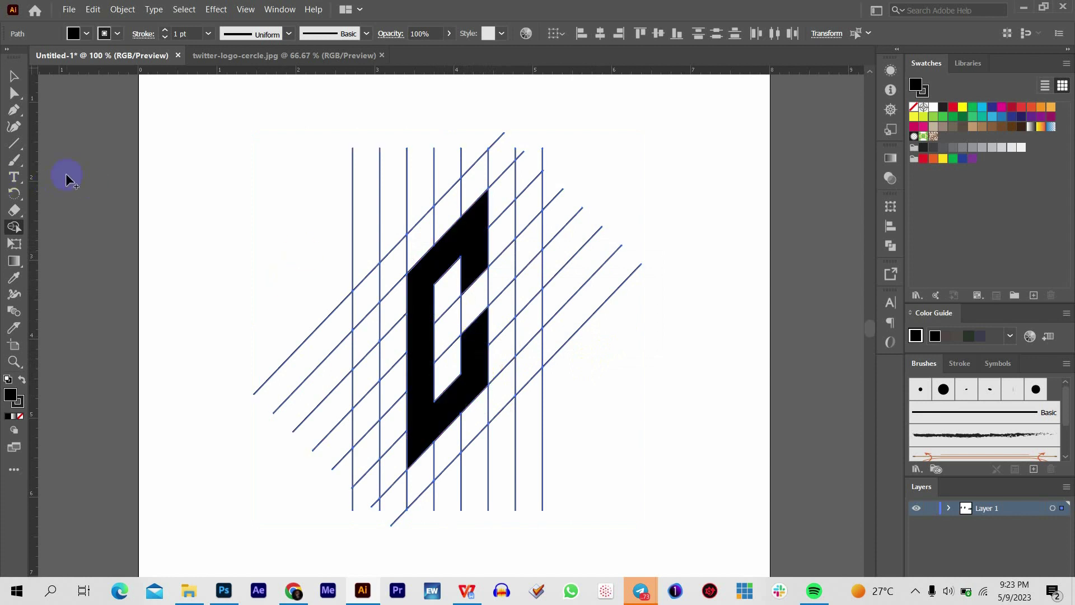
left_click(14, 76)
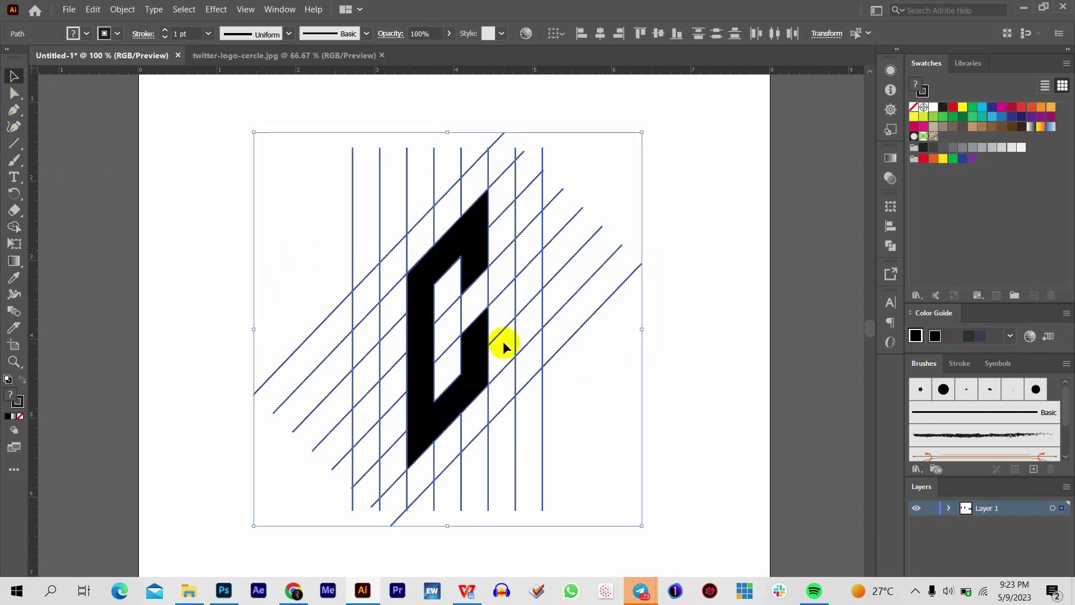
Zoom out and move the black C next to the white ab letters.
left_click(683, 372)
key("ctrl+minus")
key("ctrl+minus")
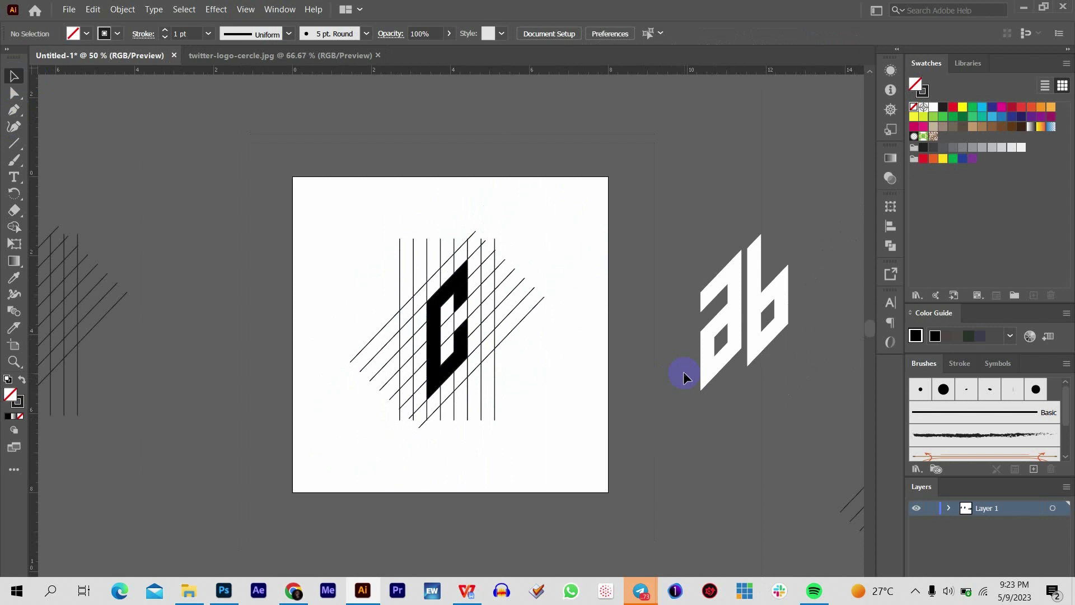
left_click_drag(478, 298, 370, 301)
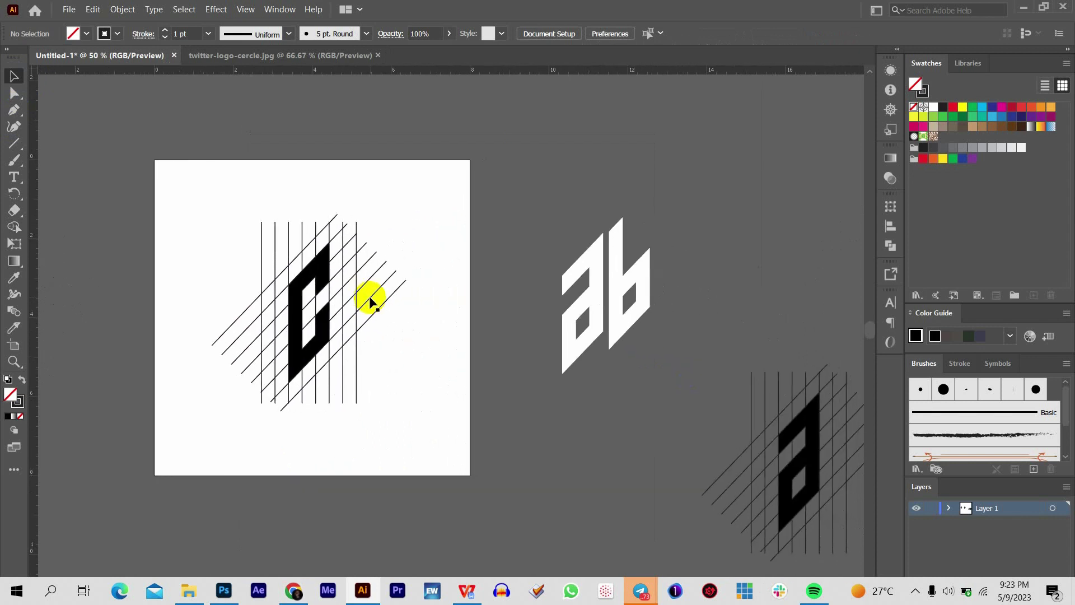
left_click(326, 271)
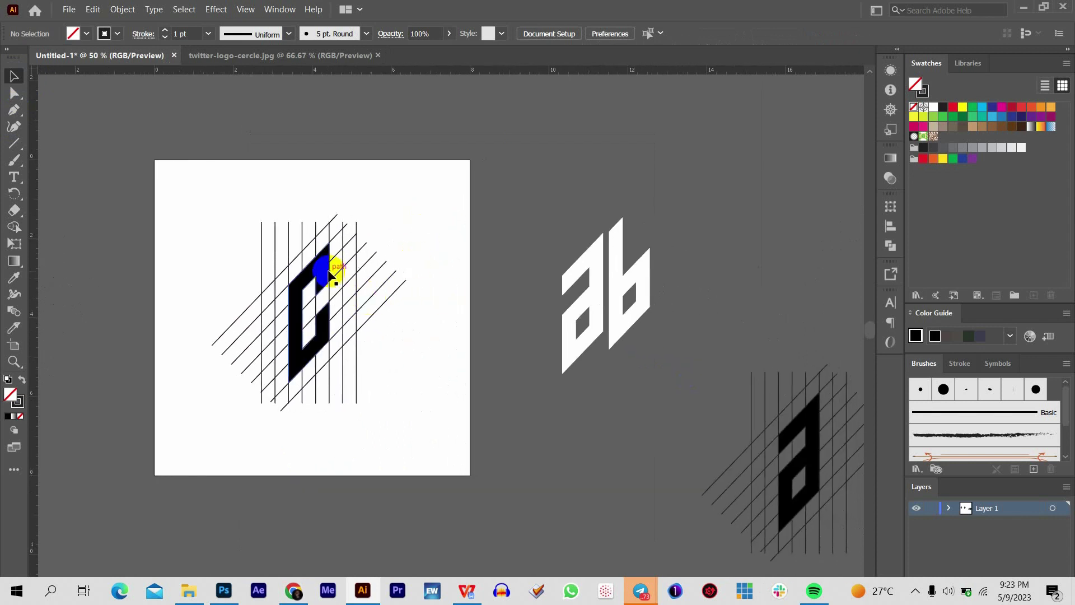
left_click_drag(329, 274, 695, 229)
left_click(722, 213)
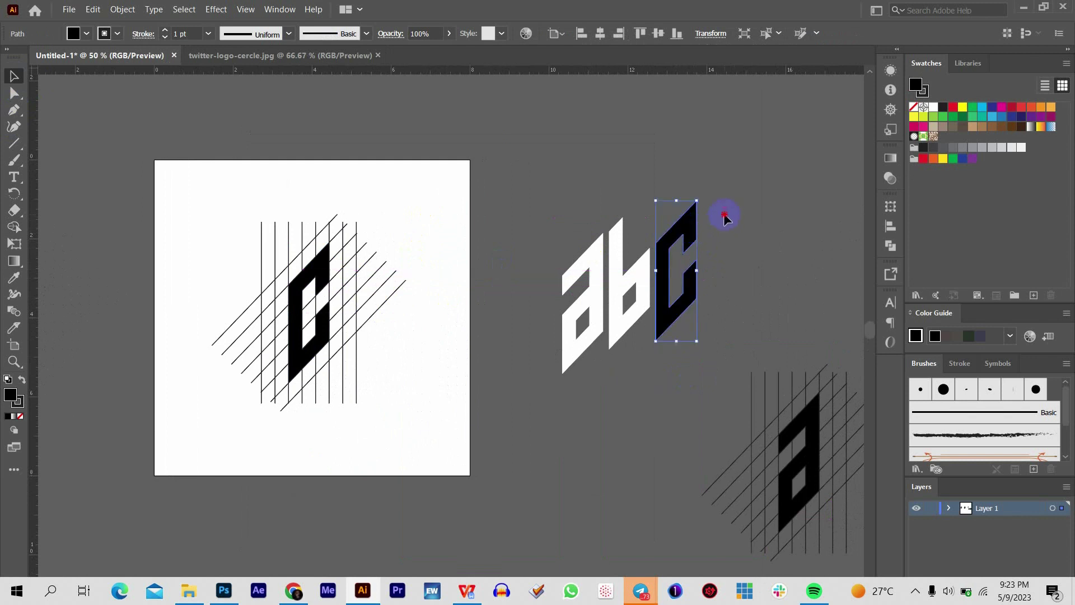
Eyedropper the white fill from the letters onto the C.
left_click(689, 241)
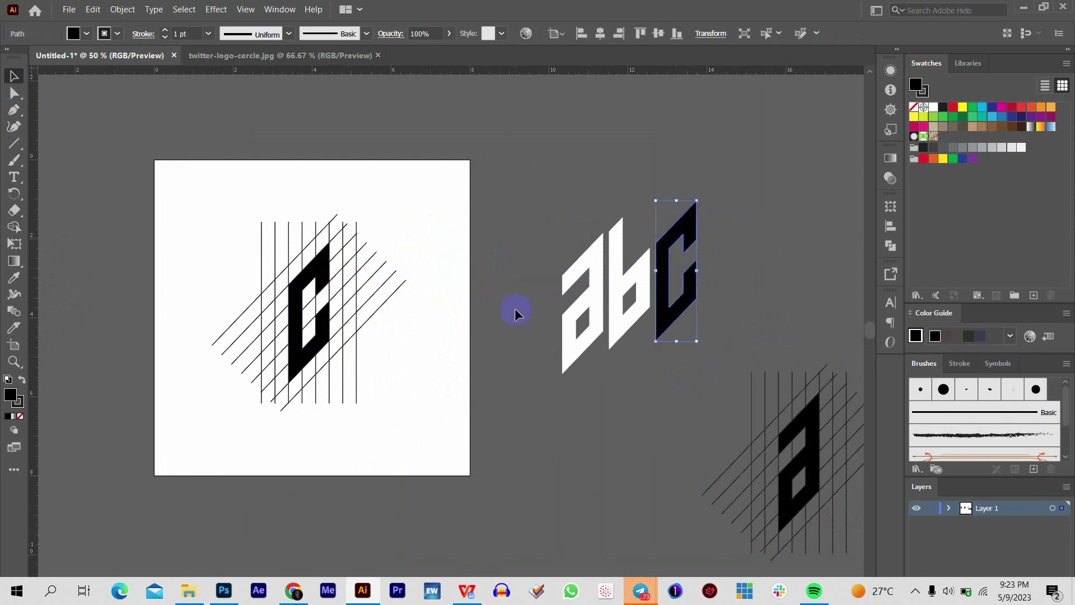
left_click(14, 277)
left_click(209, 211)
left_click(14, 75)
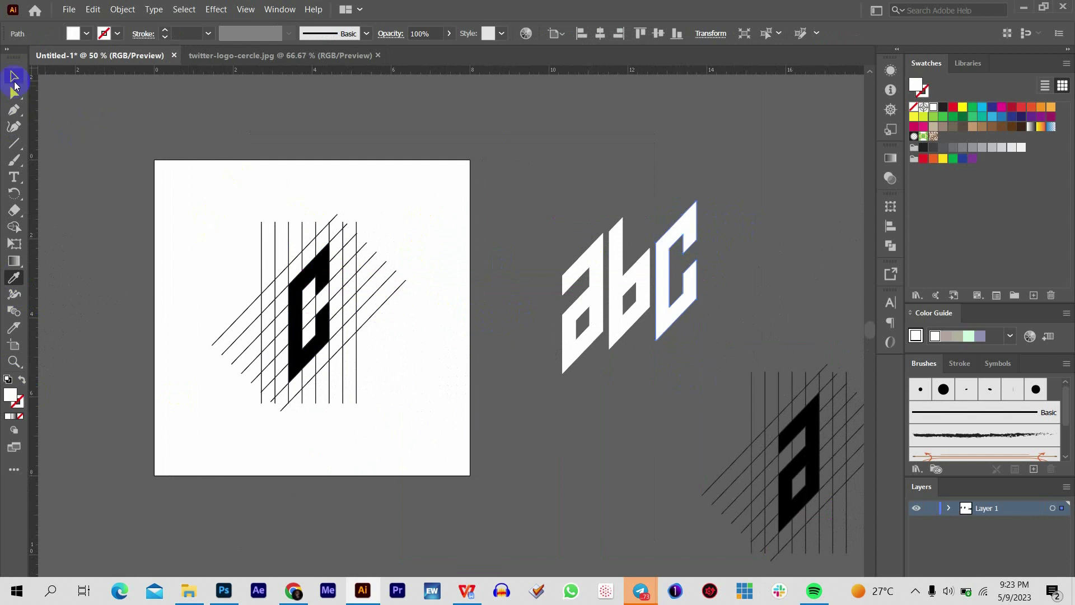
left_click(458, 175)
Nudge the c toward the b, then center a, b and c vertically, undoing an accidental horizontal centring.
mouse_move(662, 283)
left_mouse_down()
mouse_move(588, 293)
mouse_move(568, 318)
mouse_move(639, 288)
mouse_move(606, 286)
mouse_move(613, 293)
mouse_move(664, 259)
mouse_move(667, 299)
left_mouse_up()
key("ctrl+minus")
left_click(527, 320)
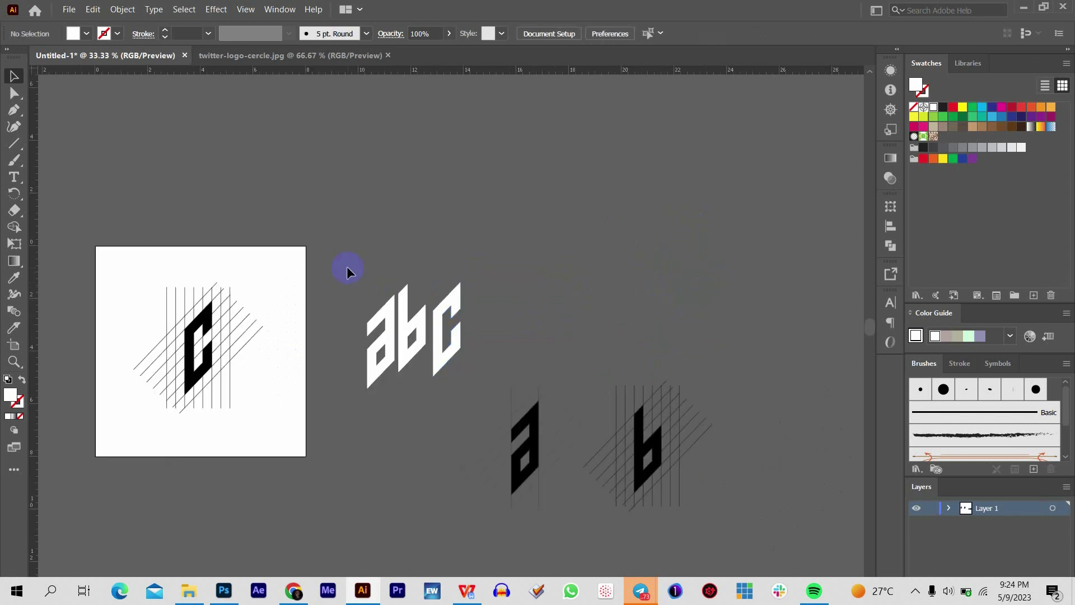
left_click_drag(486, 405, 361, 277)
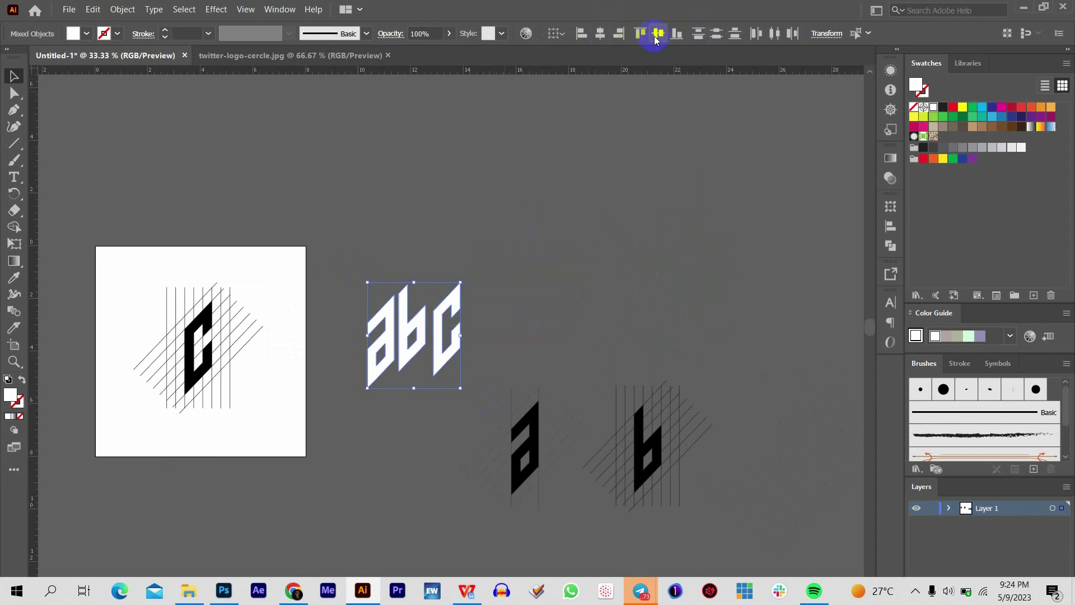
left_click(656, 37)
left_click(598, 35)
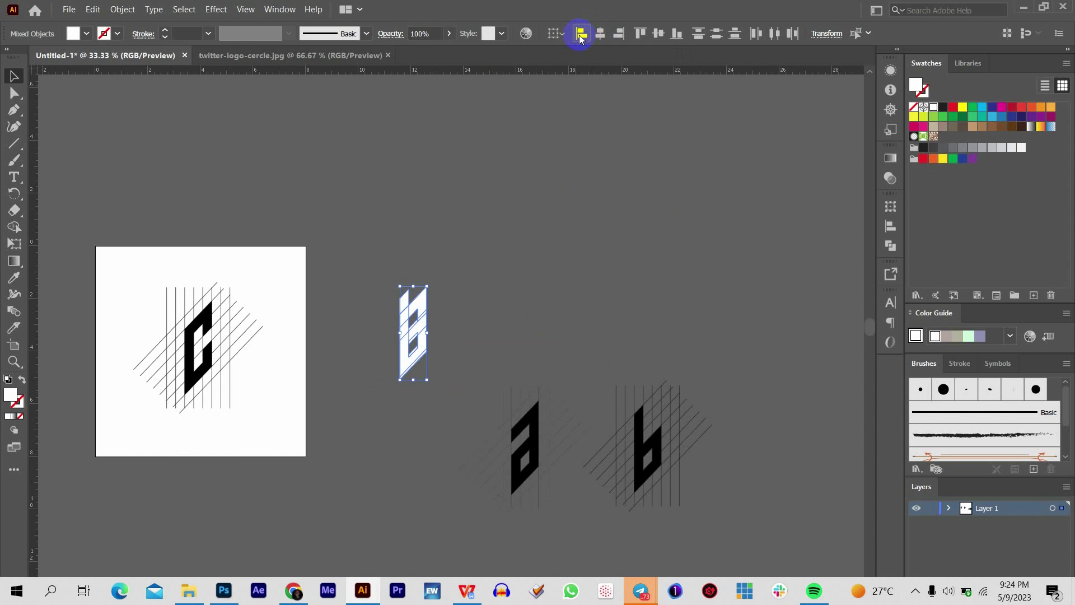
left_click(512, 179)
key("ctrl+z")
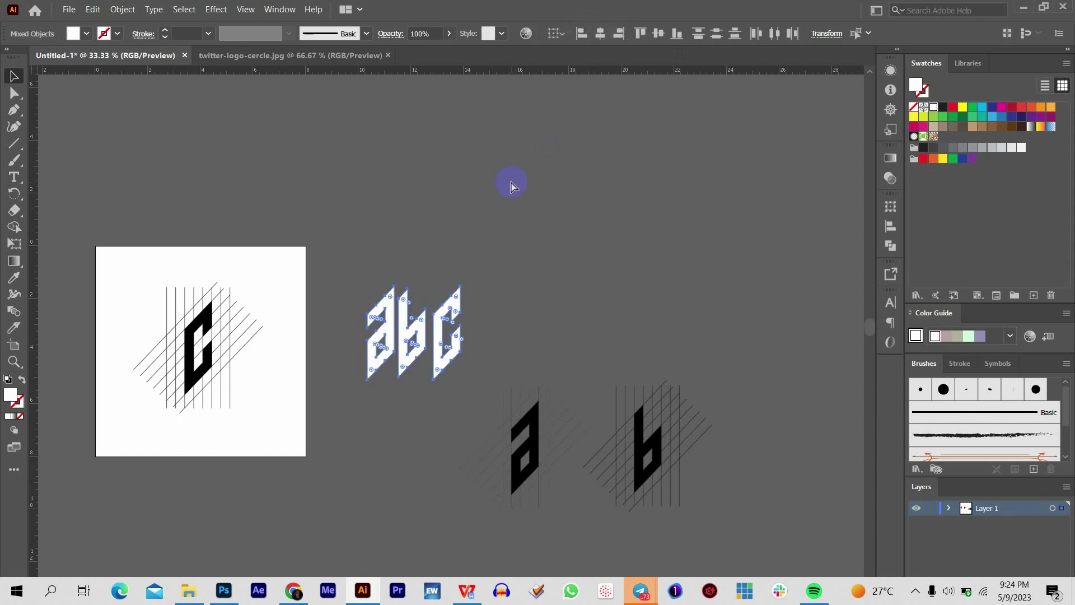
Reselect a, b and c, align them on vertical centres and distribute them evenly.
left_click(536, 264)
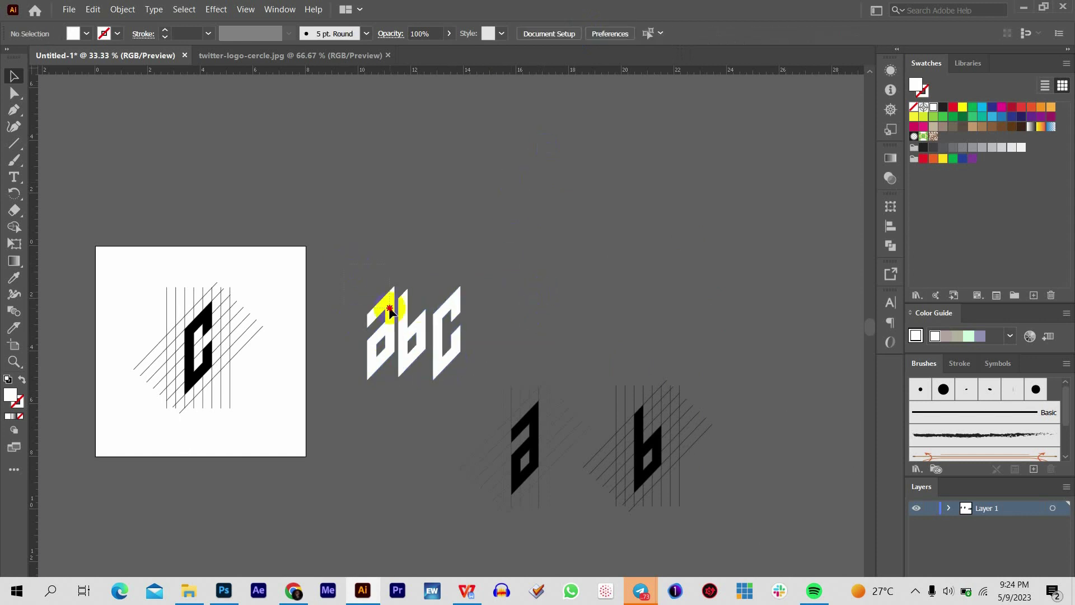
left_click(504, 390)
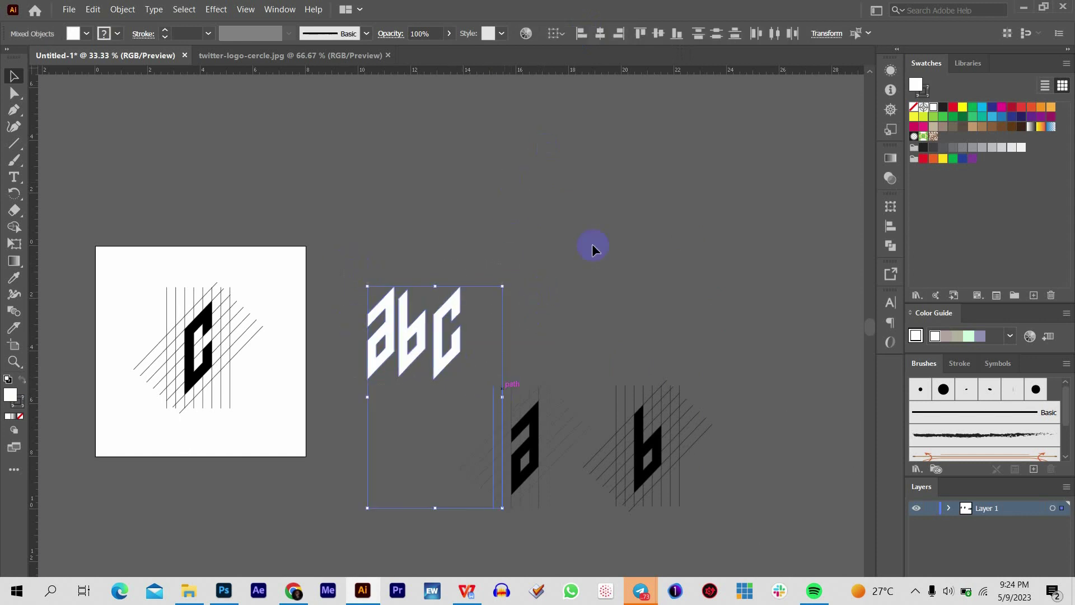
left_click(607, 217)
left_click_drag(357, 287, 466, 383)
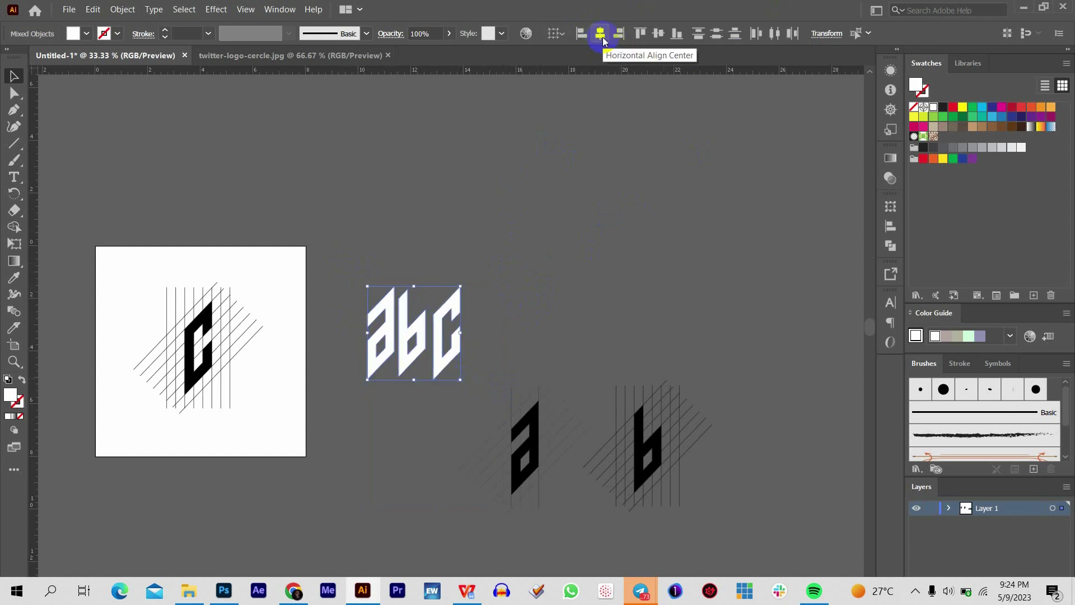
left_click(658, 34)
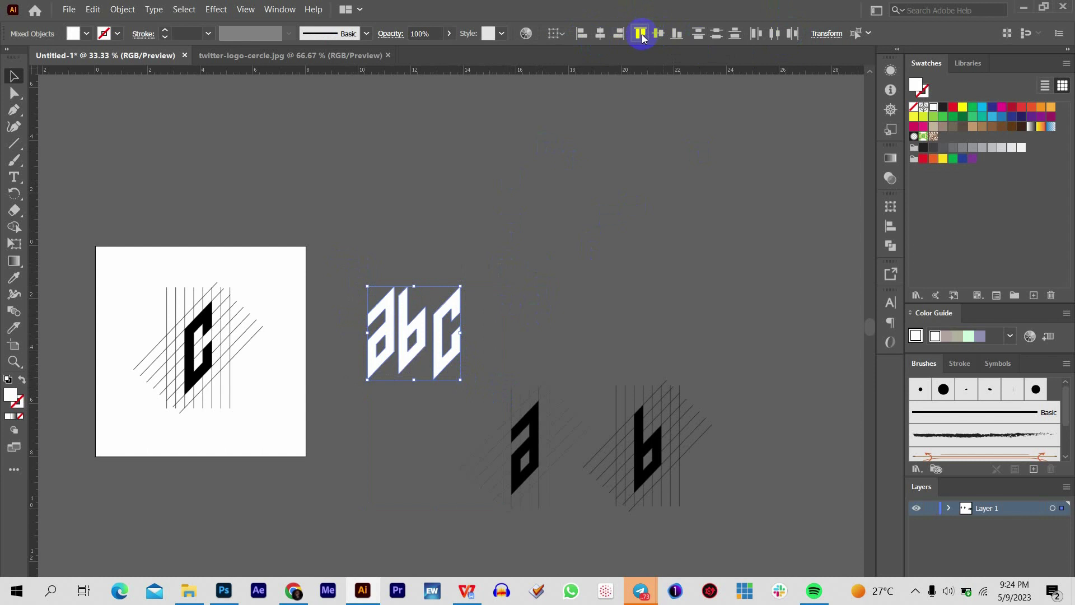
left_click(676, 39)
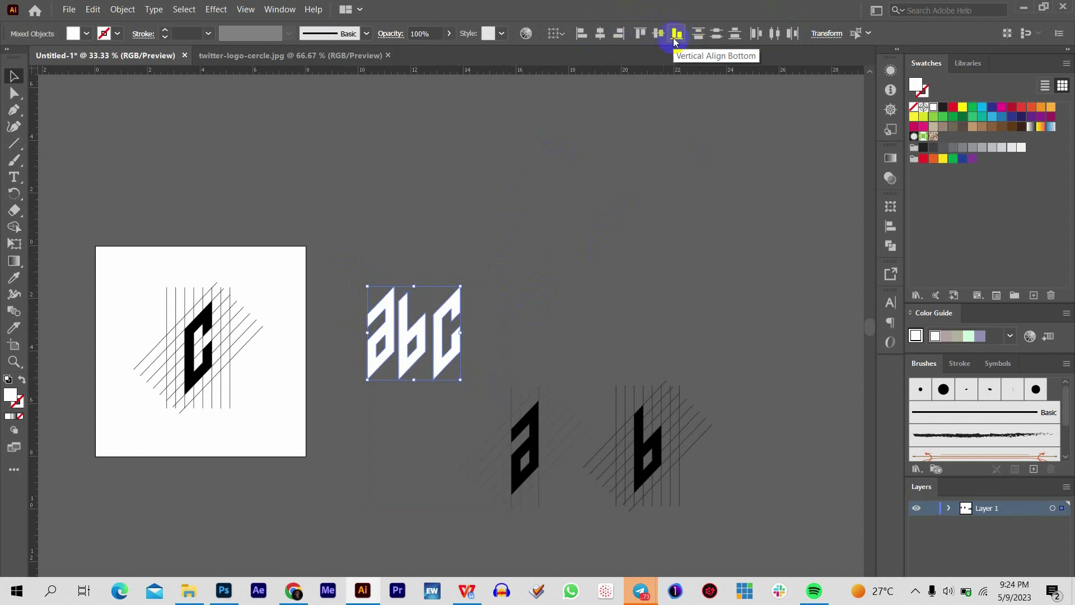
left_click(649, 37)
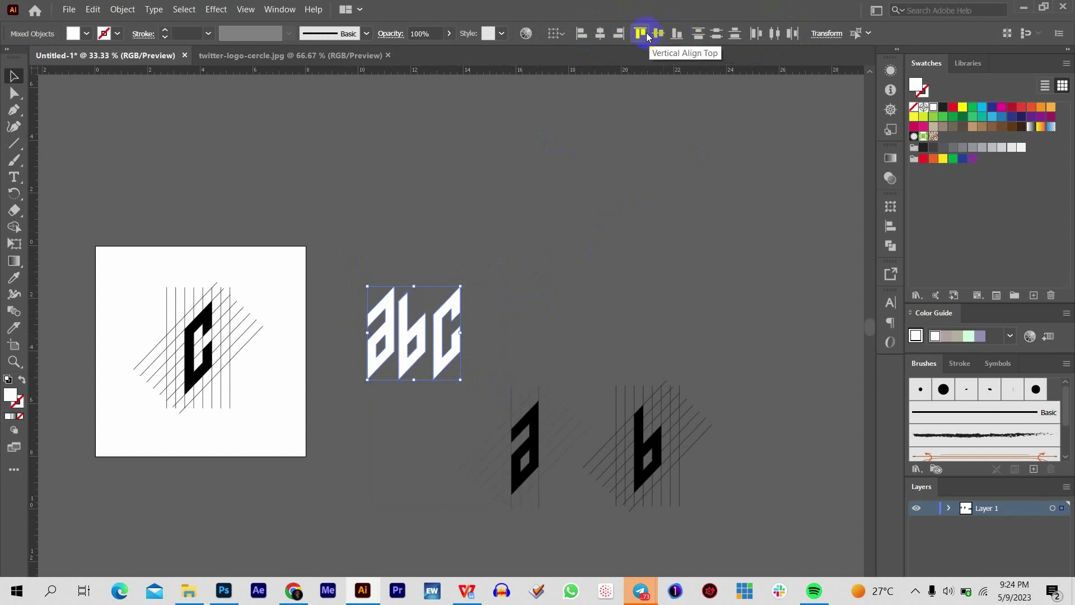
left_click(657, 35)
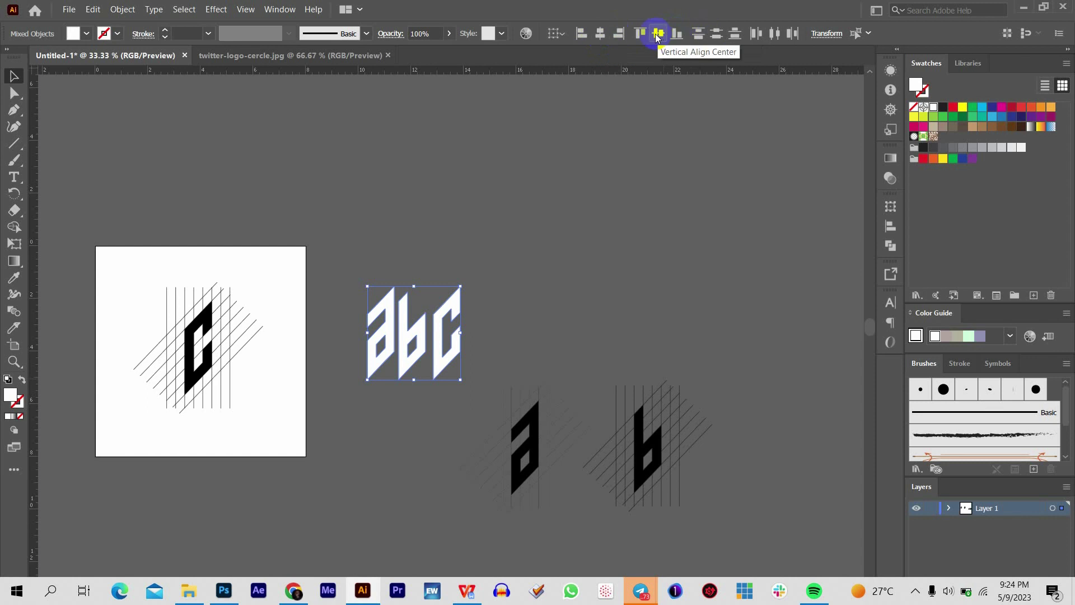
left_click(657, 35)
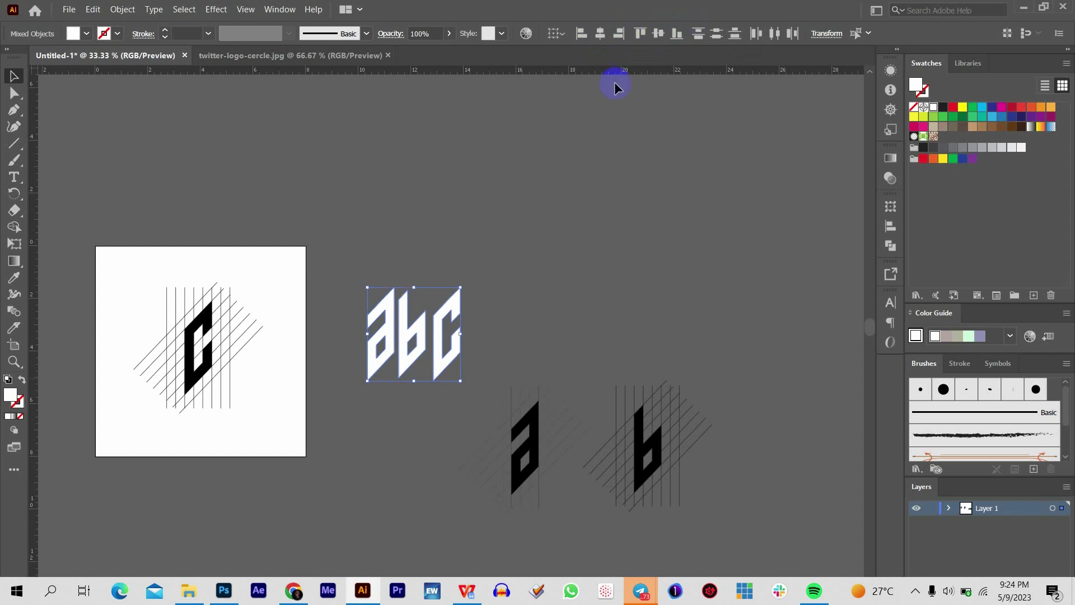
left_click(792, 35)
left_click(529, 266)
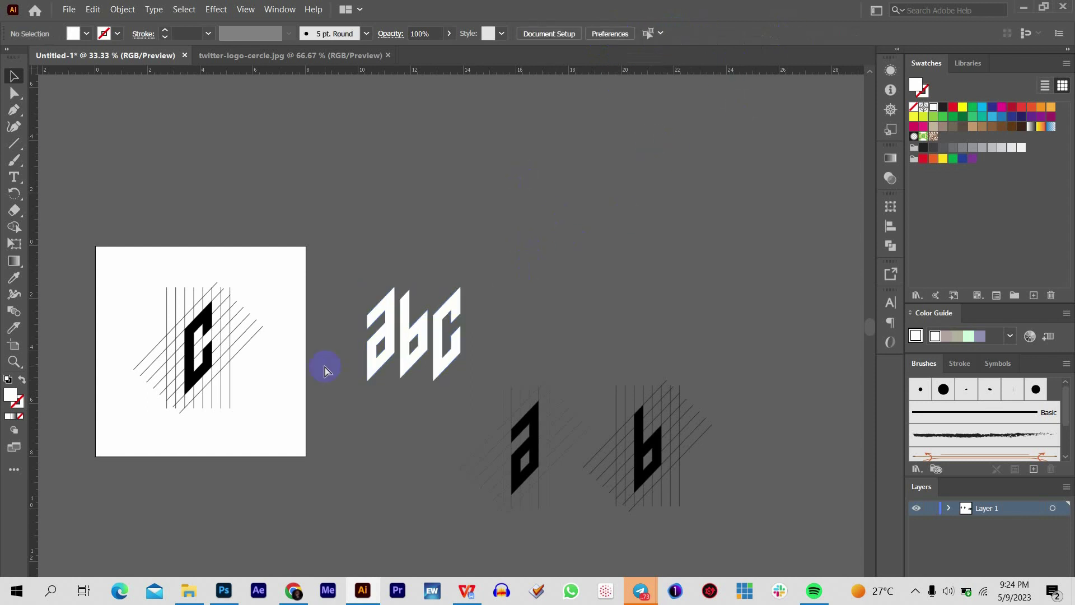
key("ctrl+equal")
Move the c letter construction off the artboard.
left_click_drag(188, 353, 381, 328)
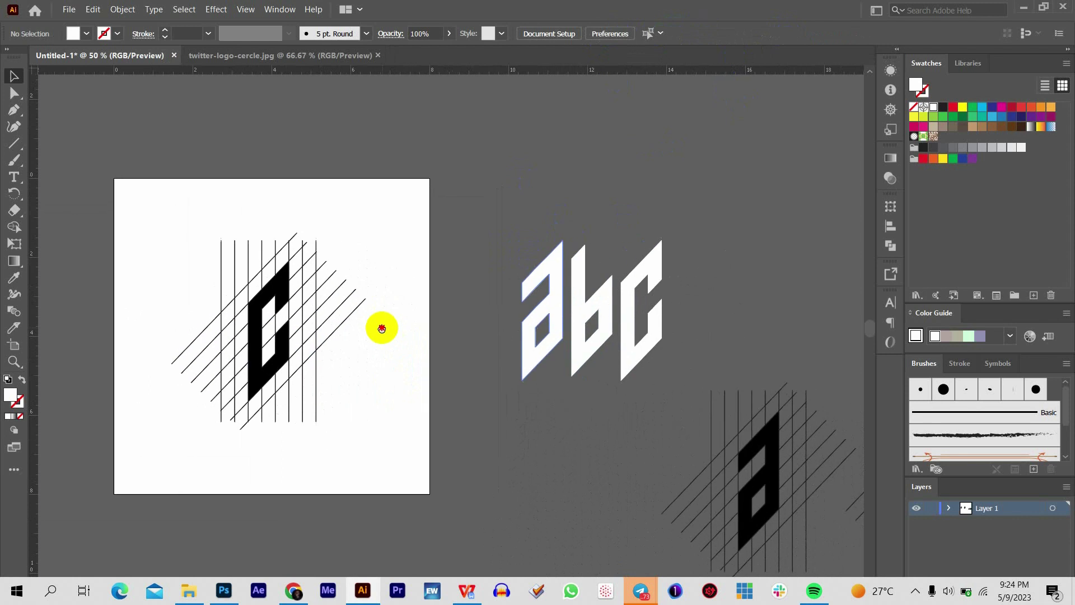
scroll(382, 328, "down", 2)
scroll(384, 335, "up", 1)
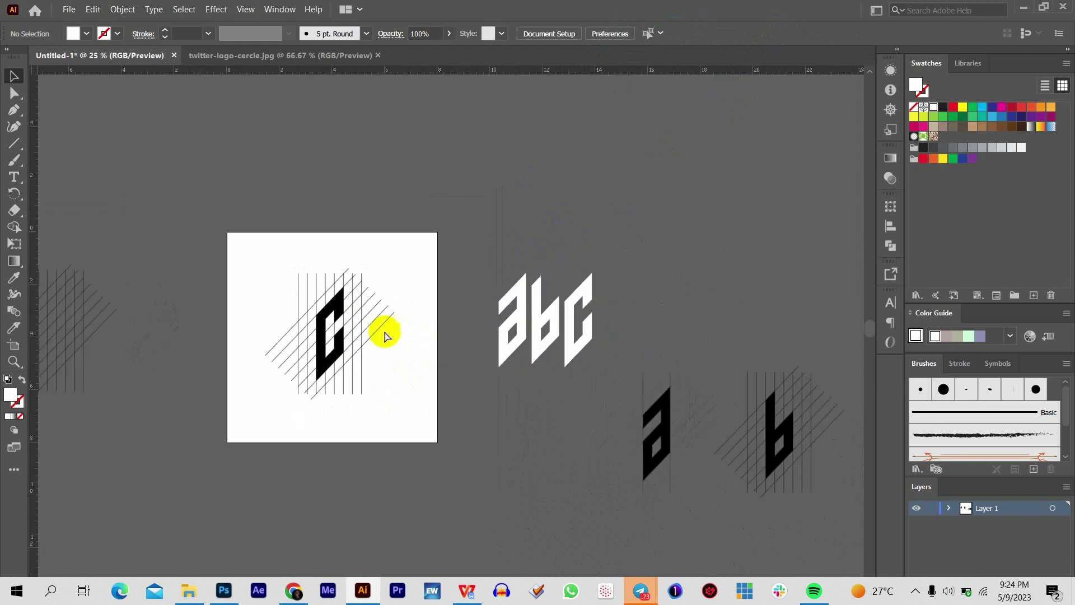
key("ctrl+minus")
left_click_drag(284, 280, 415, 392)
left_click_drag(365, 336, 800, 410)
left_click(745, 493)
Place a copy of the spare crossed-line grid from the left onto the artboard.
key("ctrl+equal")
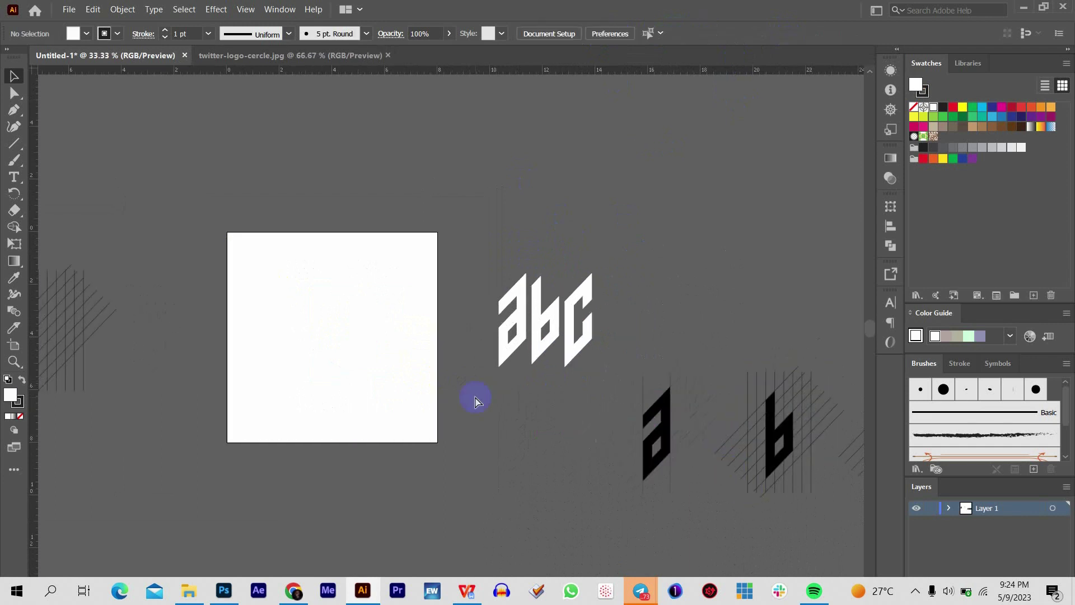
key("ctrl+equal")
left_click_drag(341, 355, 566, 345)
key("ctrl+minus")
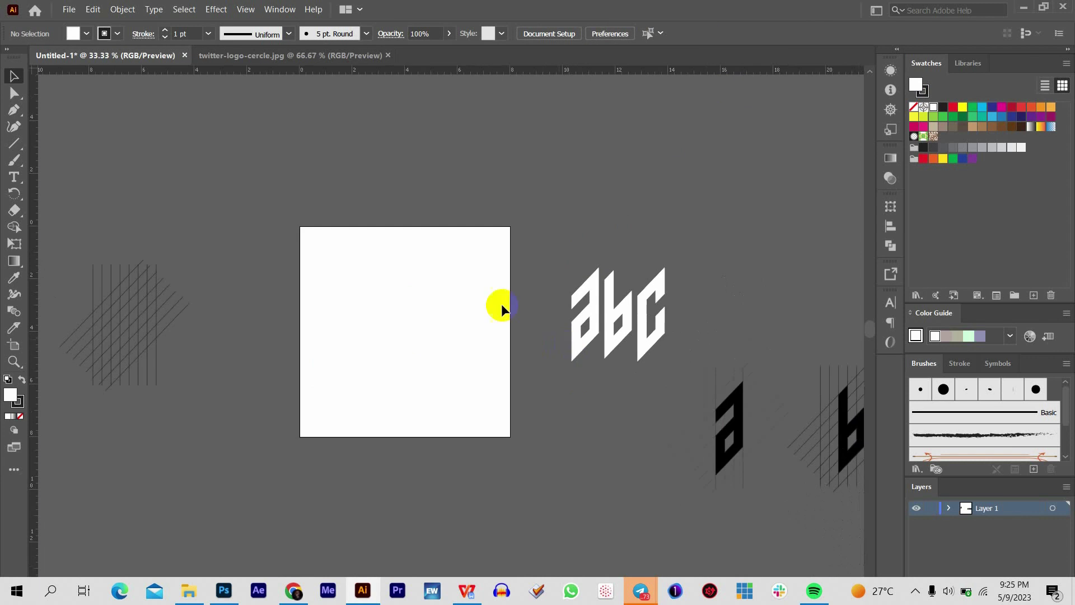
left_click_drag(213, 423, 215, 424)
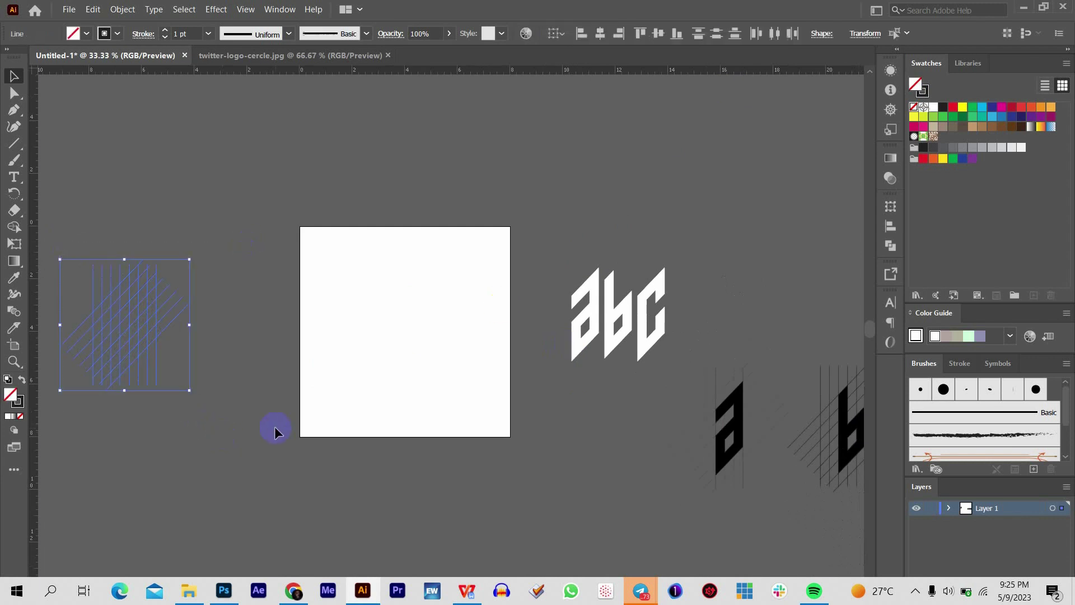
left_click_drag(147, 331, 403, 334)
left_click(541, 396)
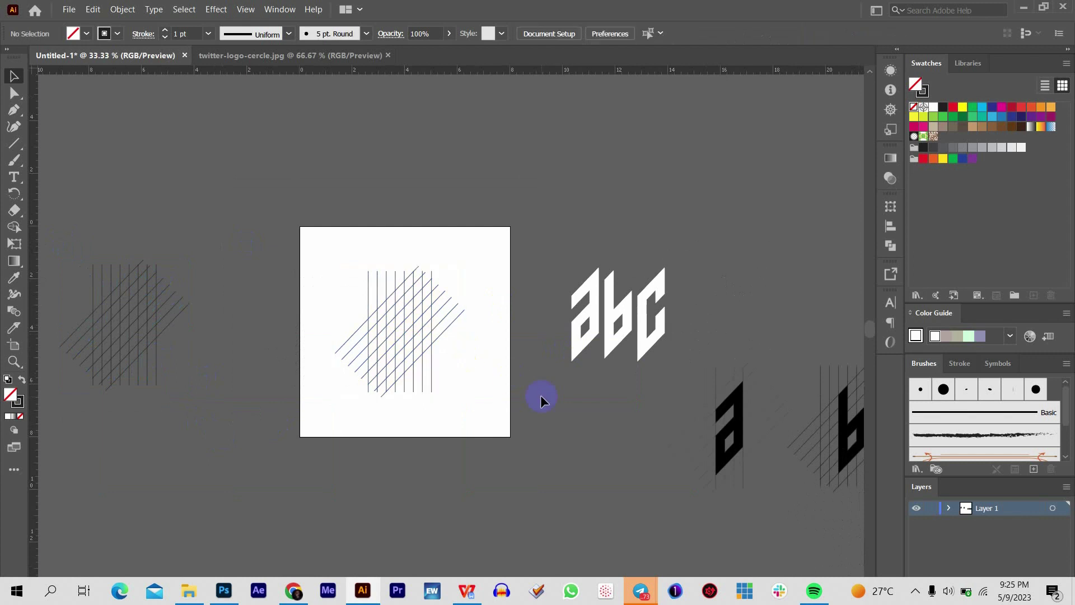
key("ctrl+equal")
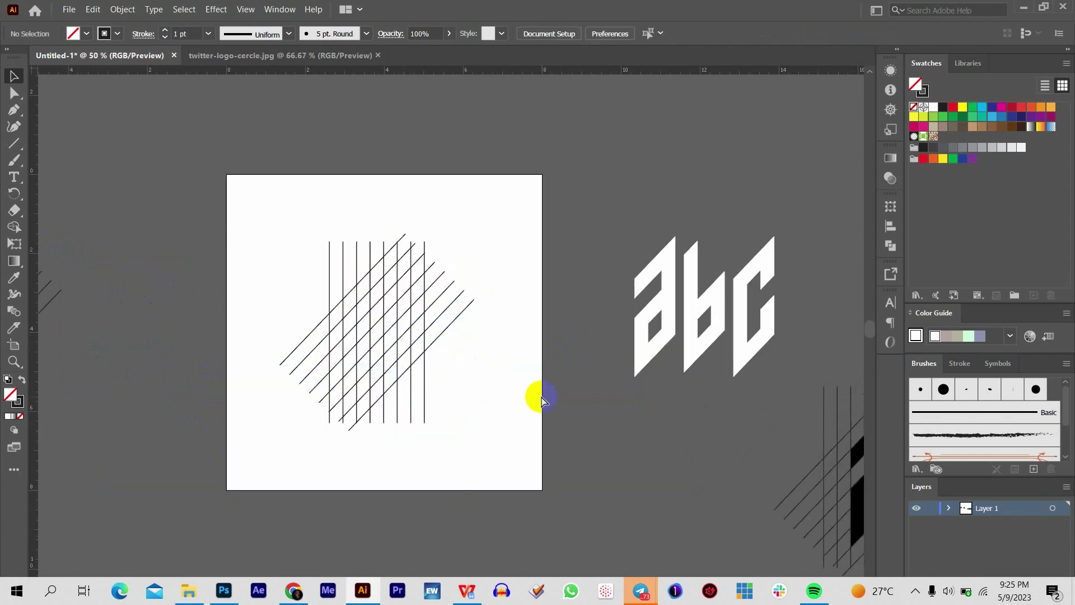
key("ctrl+minus")
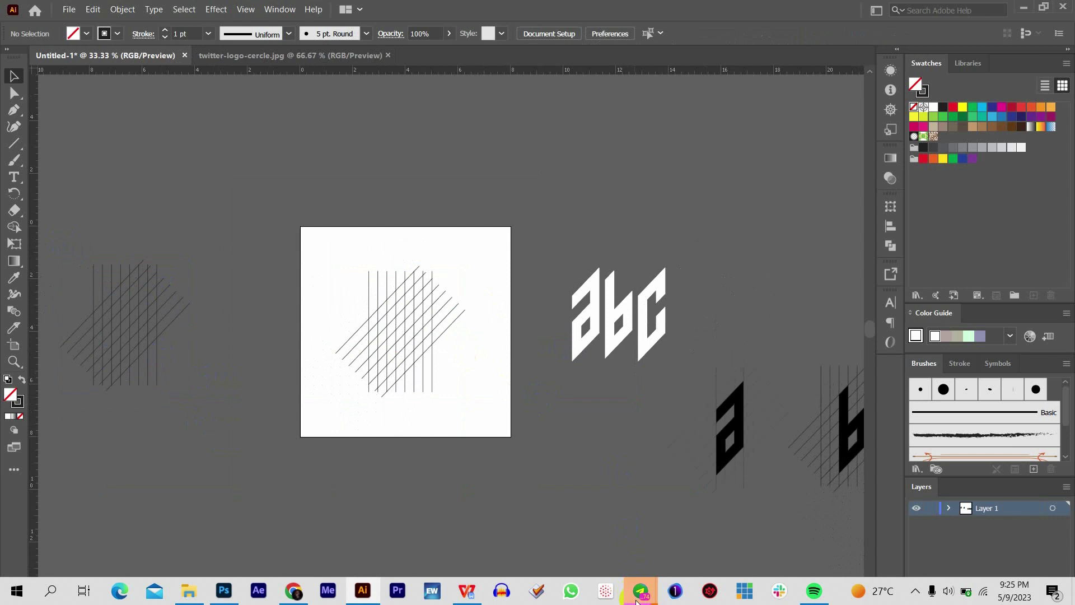
Bring the Telegram group chat to the front and start a reply.
mouse_move(638, 596)
left_click(548, 549)
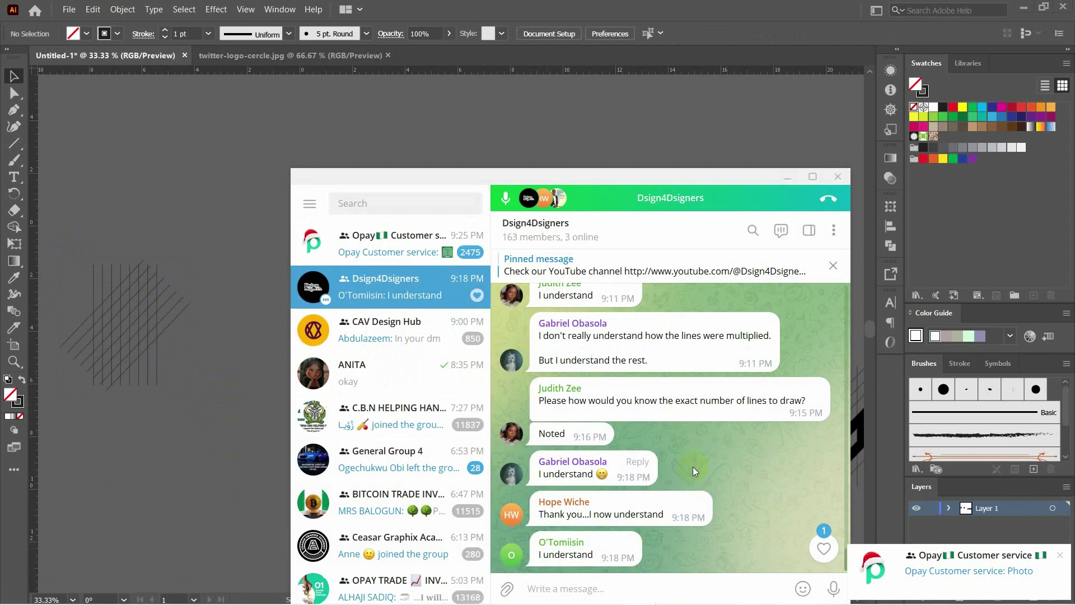
left_click(684, 509)
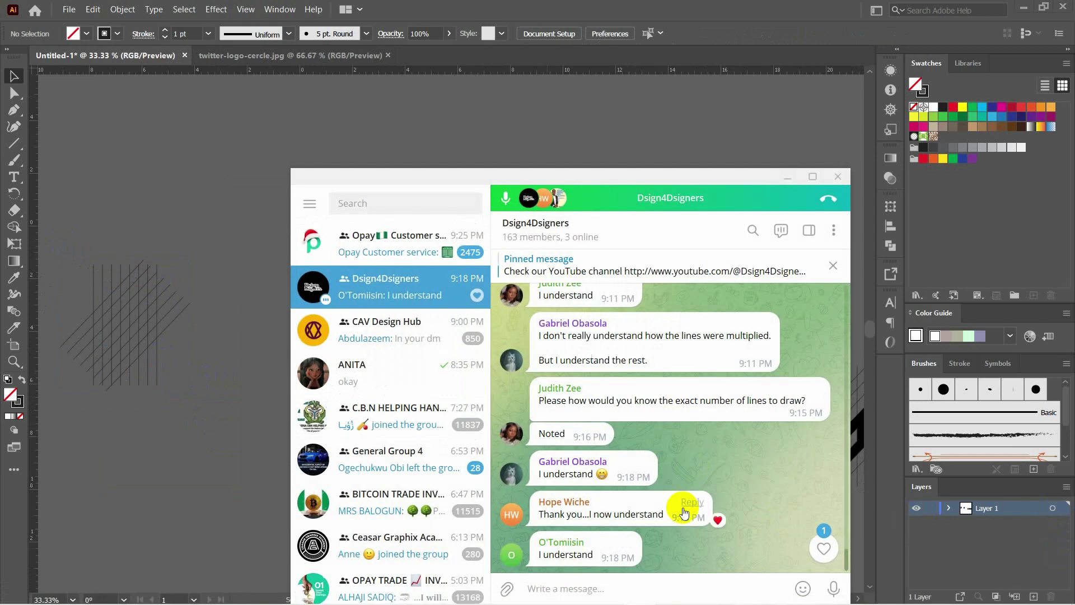
scroll(683, 507, "up", 3)
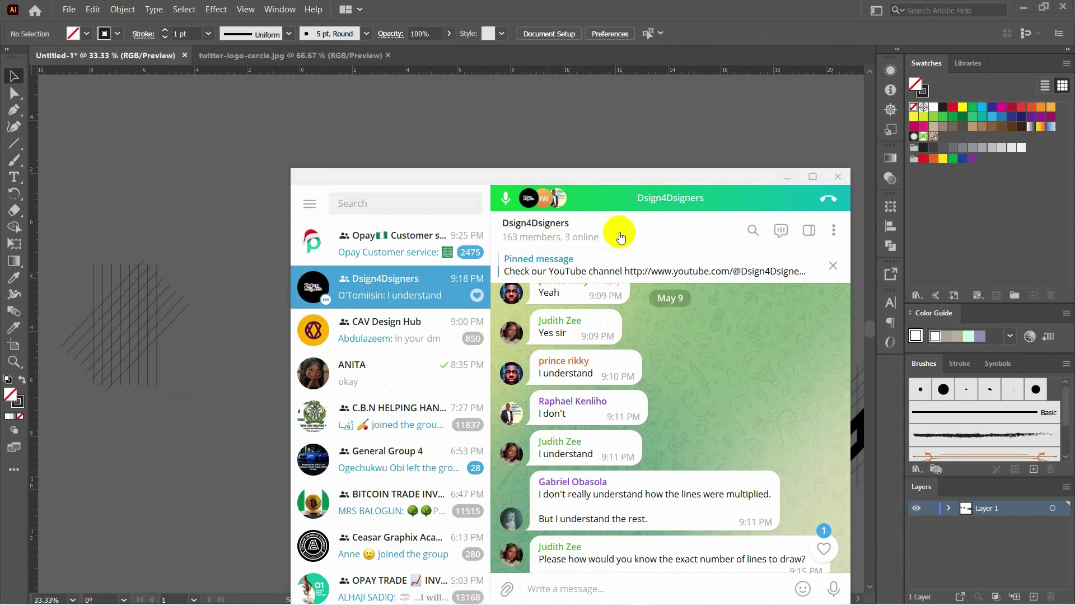
Return to Illustrator and marquee-select all lines of the new grid, toggling Direct Selection and Selection.
left_click(610, 133)
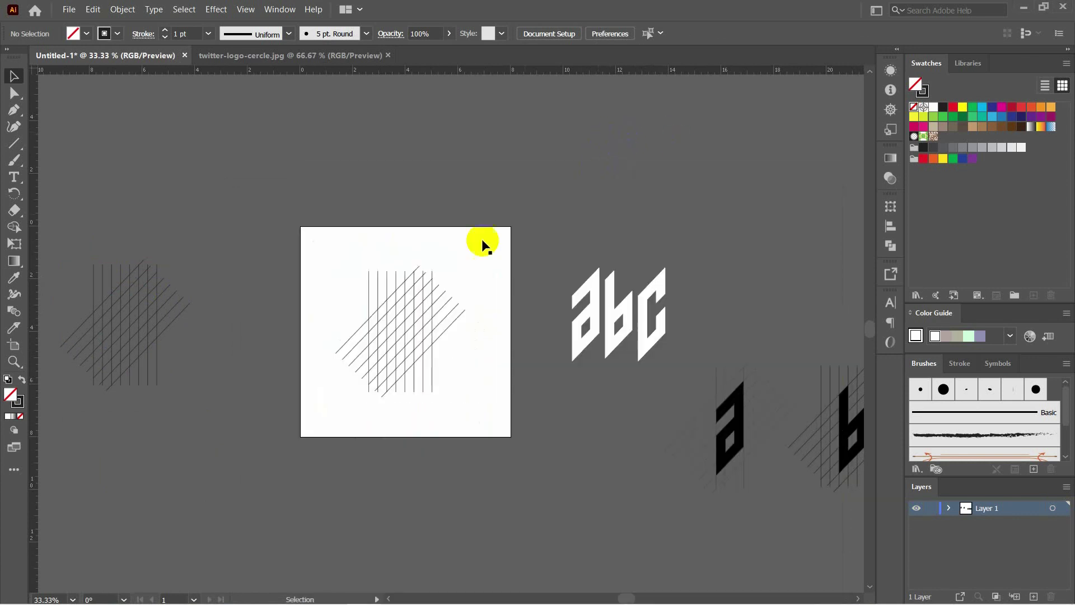
key("ctrl+equal")
key("ctrl+minus")
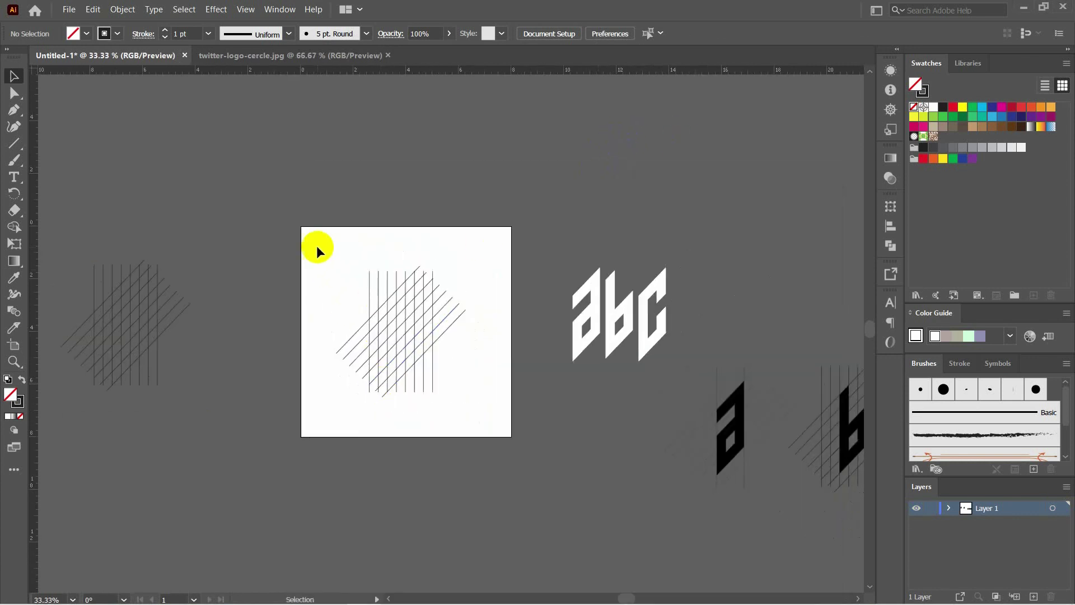
left_click_drag(317, 247, 480, 427)
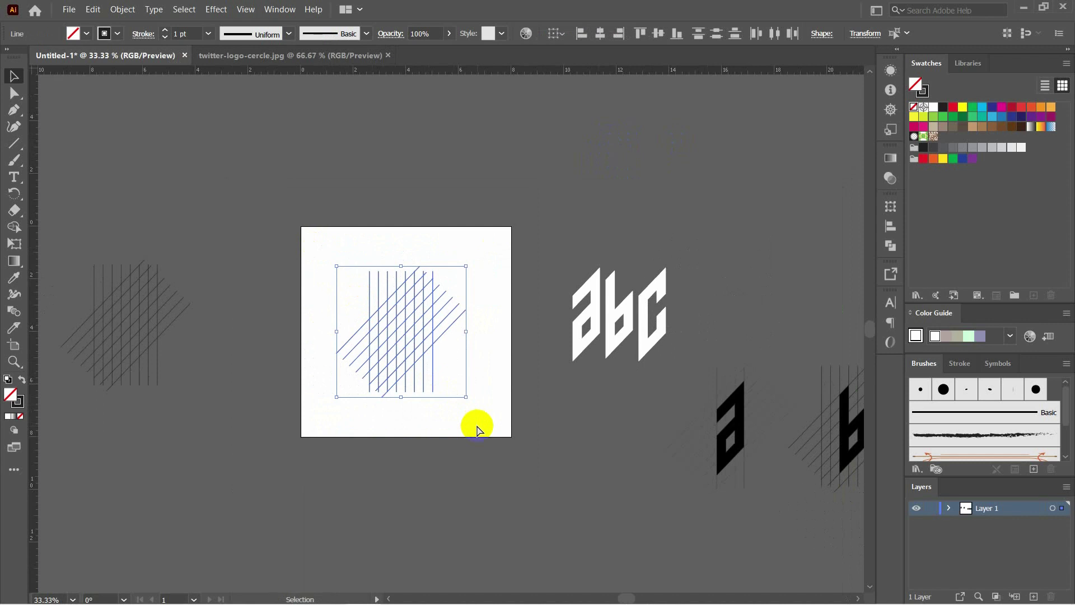
key("a")
key("ctrl+equal")
key("ctrl+minus")
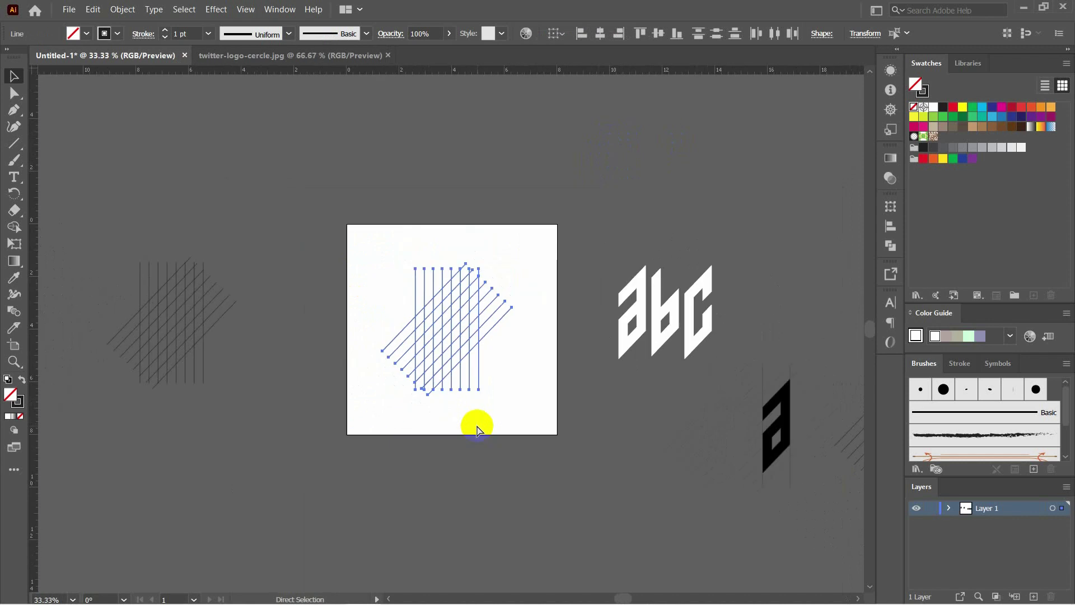
key("v")
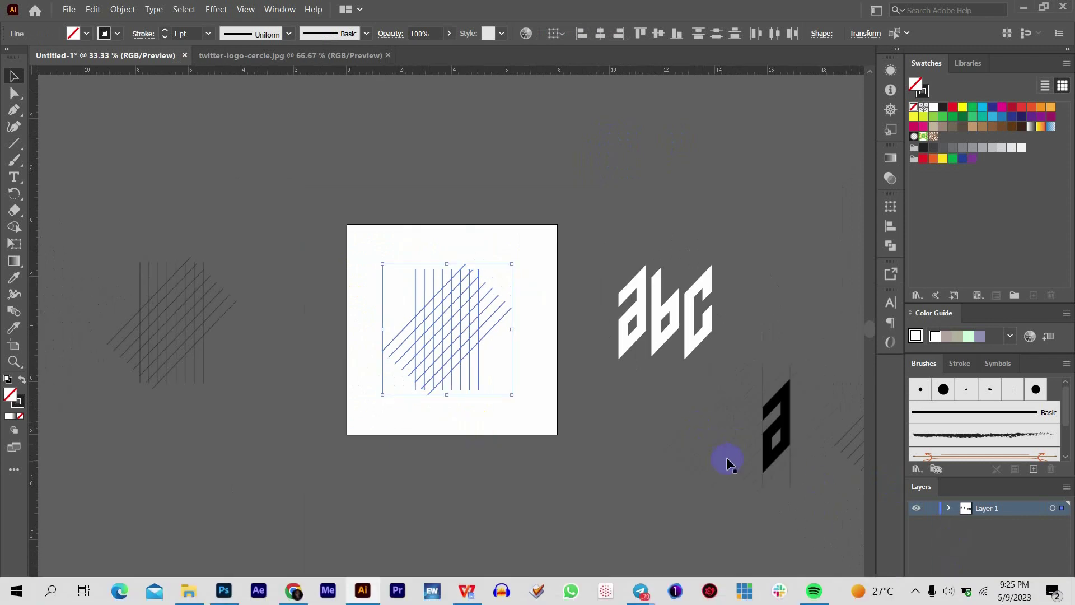
Dismiss the chat notification and zoom in on the selected grid.
key("a")
key("ctrl+equal")
key("v")
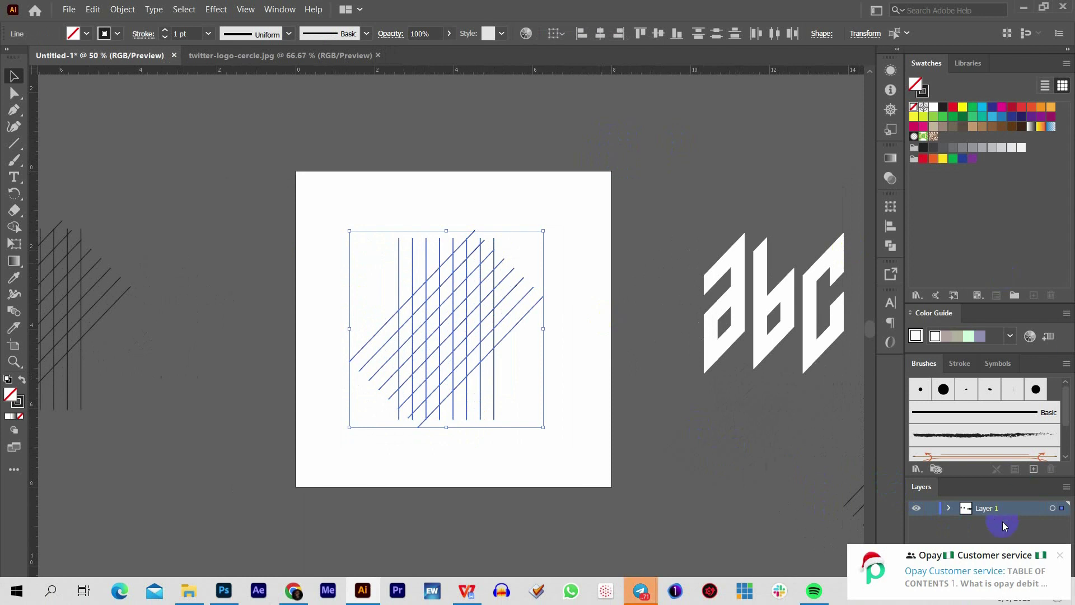
left_click(1060, 560)
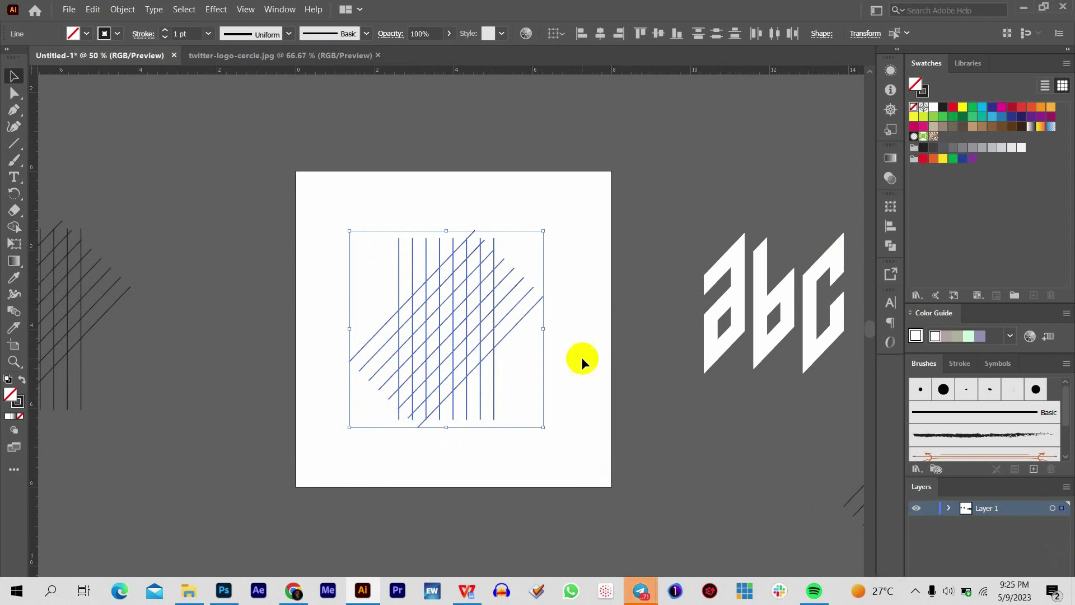
key("ctrl+equal")
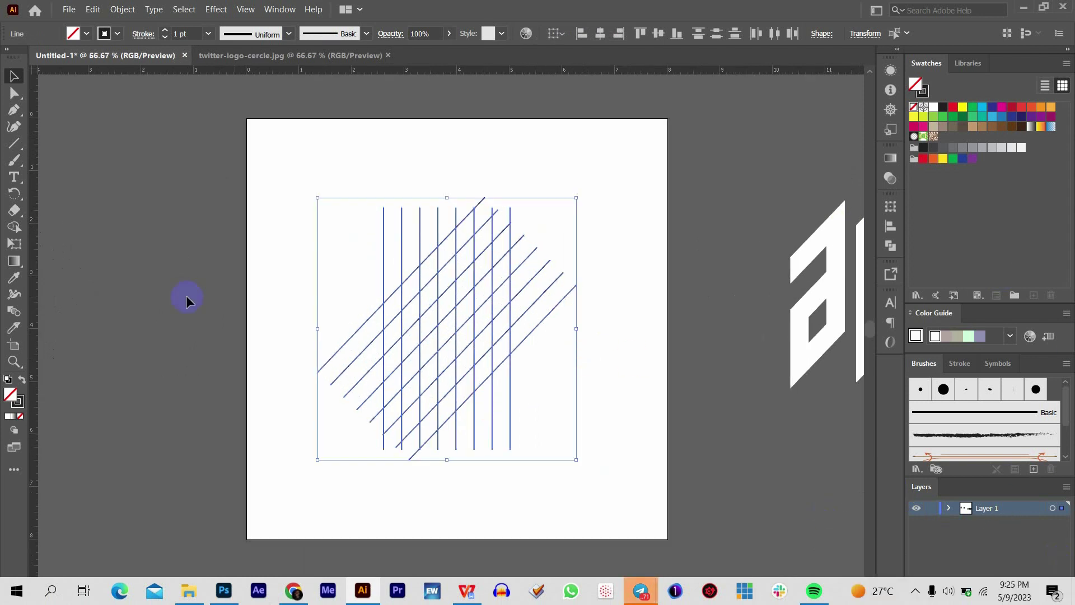
Shape Builder-merge grid cells down the column and lower diagonal into one strip.
left_click(14, 235)
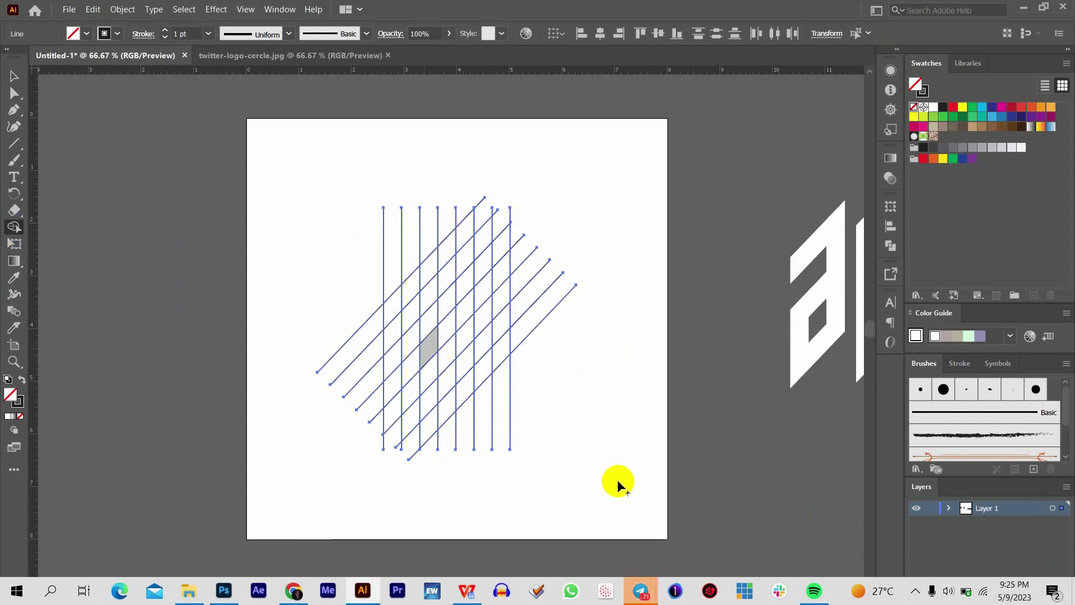
key("ctrl+minus")
left_click(618, 480)
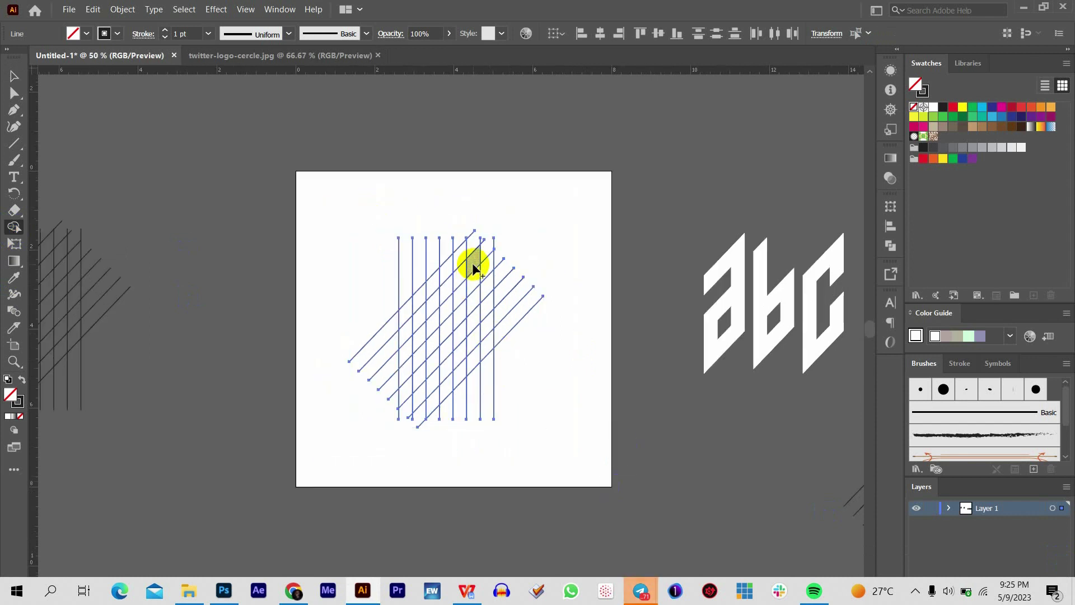
mouse_move(473, 269)
left_mouse_down()
mouse_move(473, 346)
mouse_move(437, 381)
mouse_move(432, 373)
left_mouse_up()
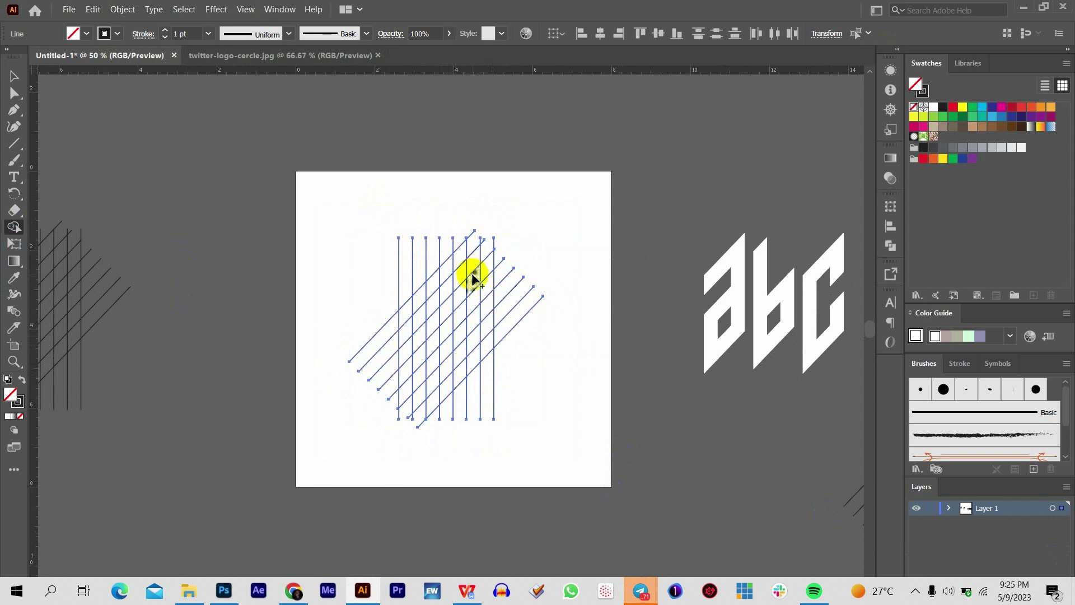
mouse_move(472, 270)
left_mouse_down()
mouse_move(475, 339)
mouse_move(446, 367)
left_mouse_up()
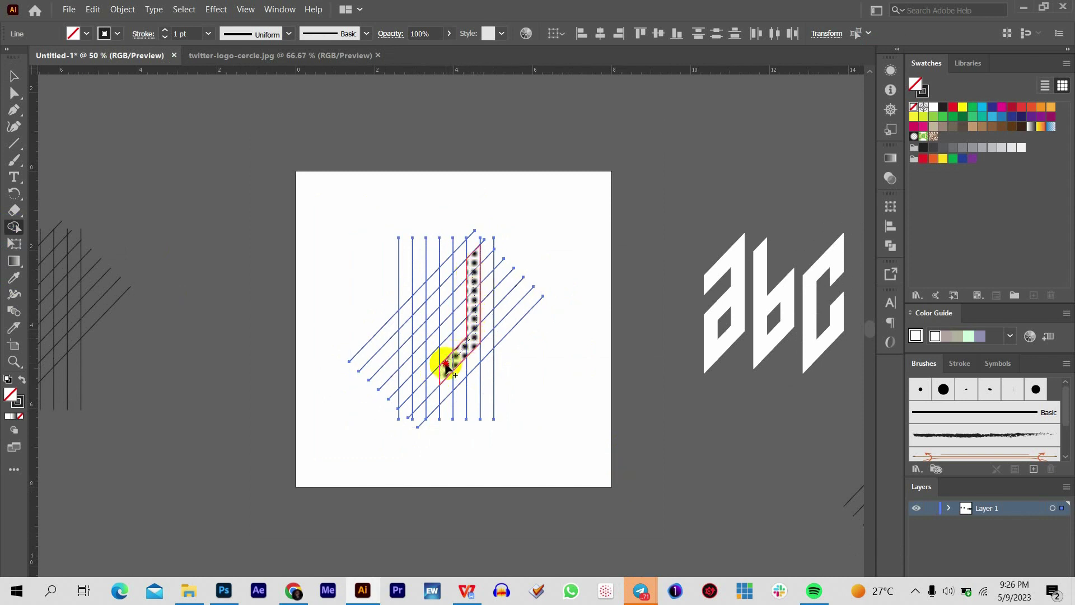
mouse_move(446, 367)
left_mouse_down()
mouse_move(443, 306)
mouse_move(444, 315)
left_mouse_up()
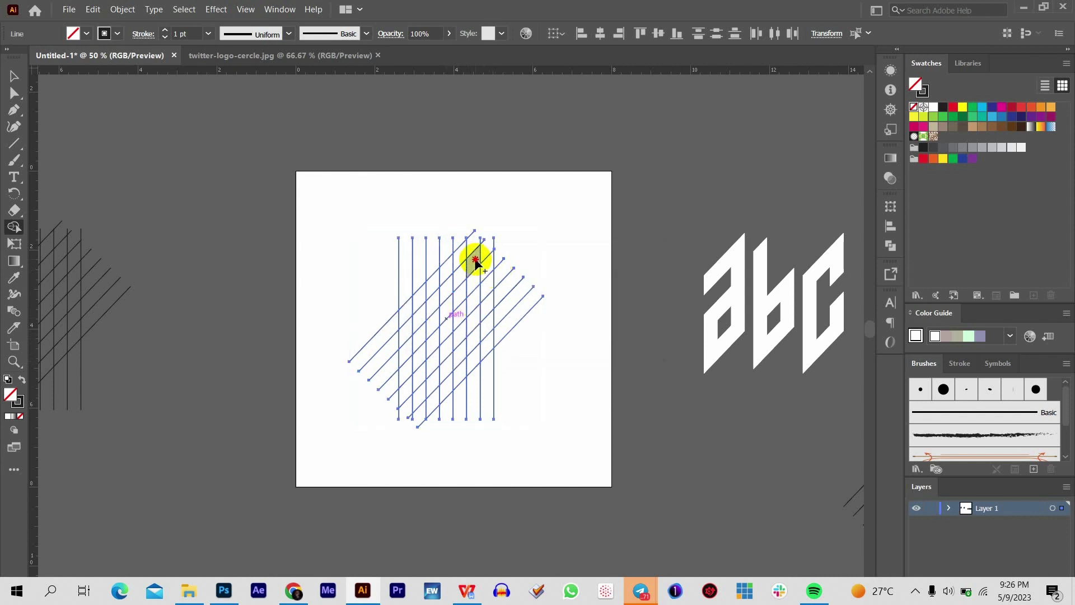
Merge the d's stem cells, undoing a wrong bowl merge, then select the built artwork.
mouse_move(475, 261)
left_mouse_down()
mouse_move(473, 335)
mouse_move(436, 377)
mouse_move(430, 324)
mouse_move(461, 295)
left_mouse_up()
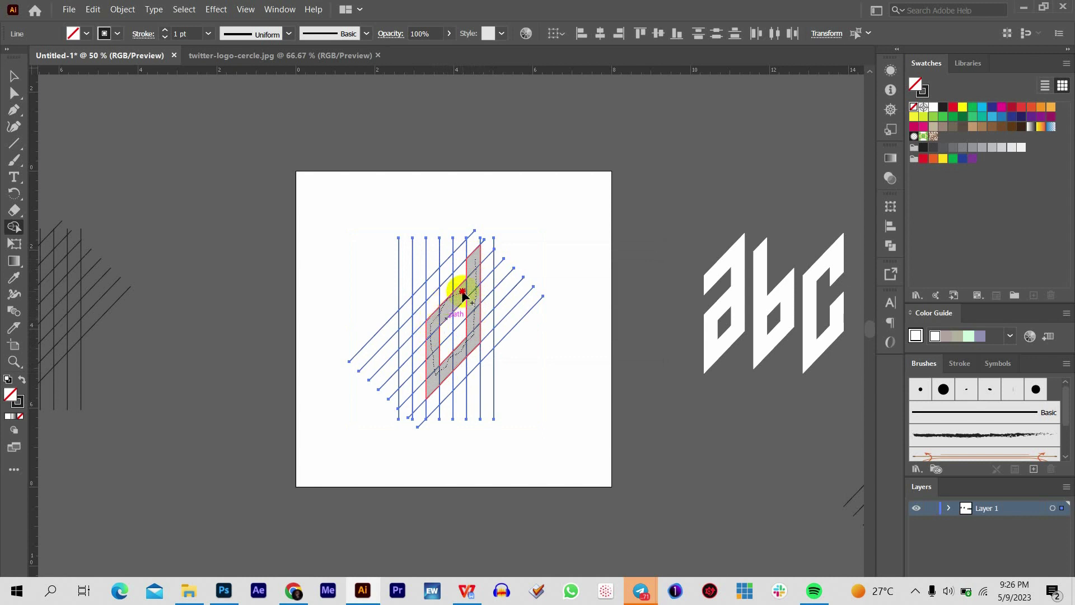
left_click_drag(462, 292, 465, 294)
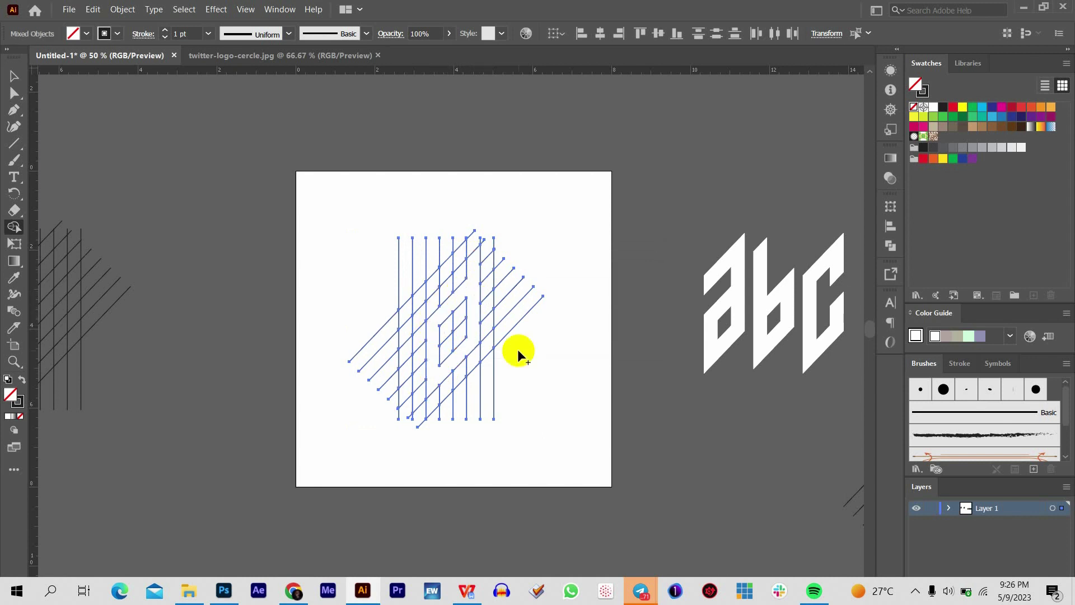
key("ctrl+z")
key("ctrl+z")
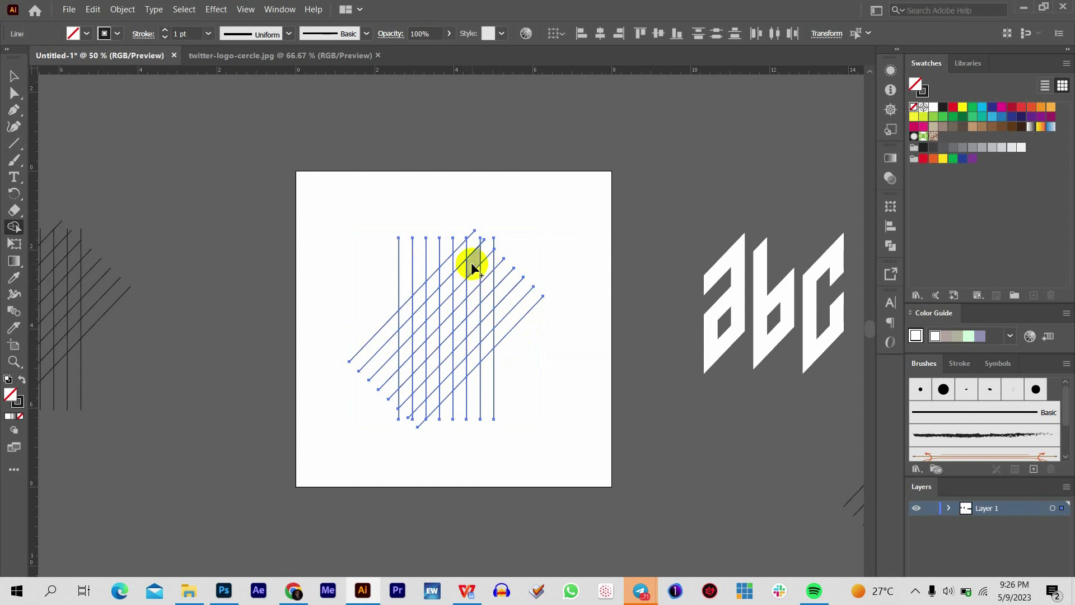
mouse_move(472, 267)
left_mouse_down()
mouse_move(471, 331)
mouse_move(447, 374)
mouse_move(461, 308)
mouse_move(451, 304)
left_mouse_up()
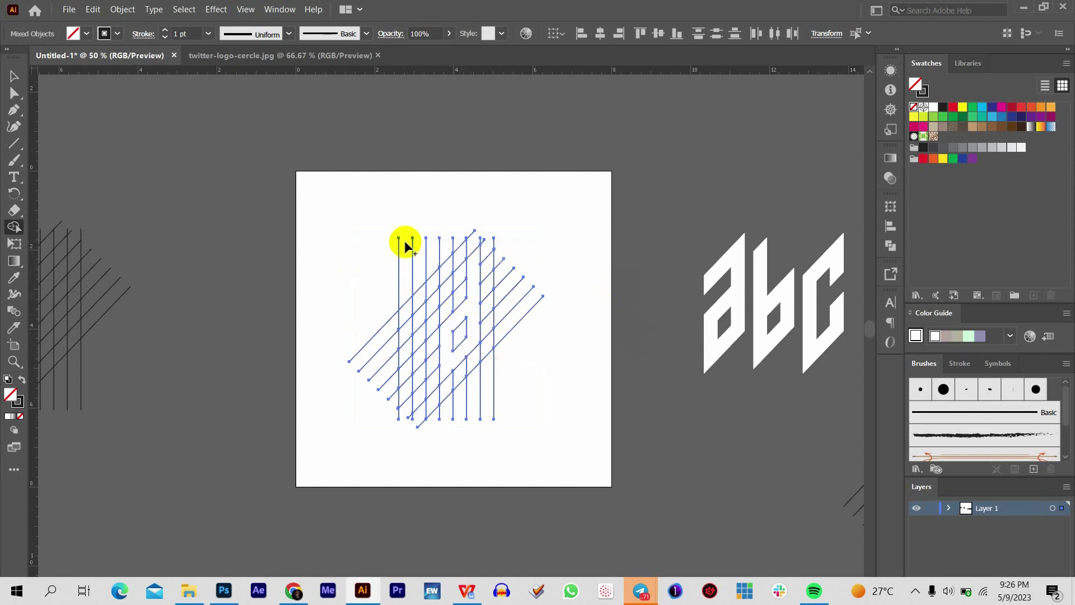
left_click(14, 75)
left_click(566, 291)
key("space")
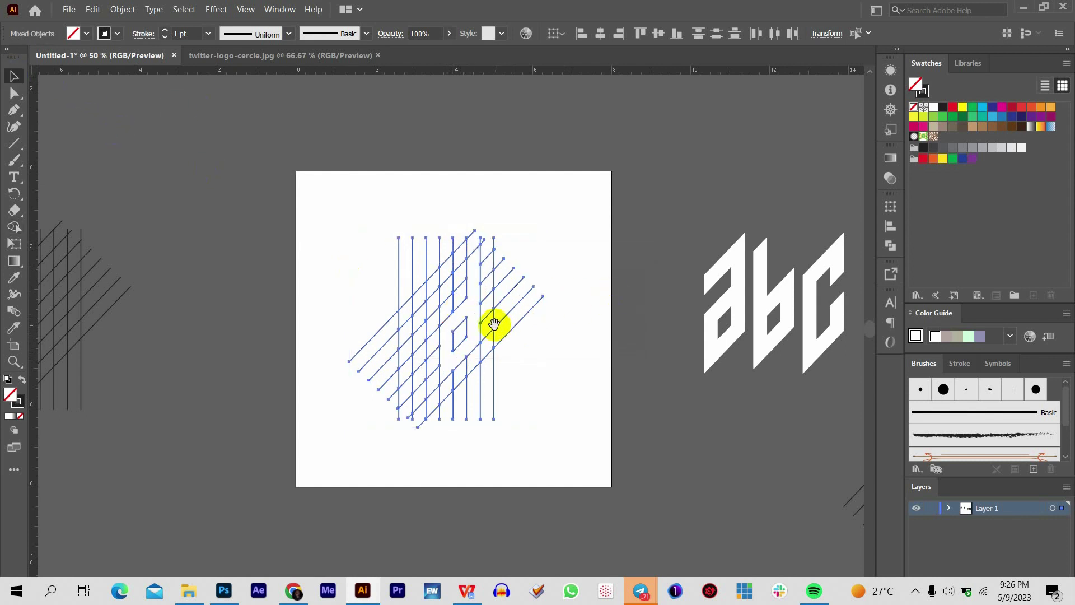
left_click_drag(492, 325, 431, 320)
Select the inner d shape and set its fill to black in the Color Picker.
left_click(506, 213)
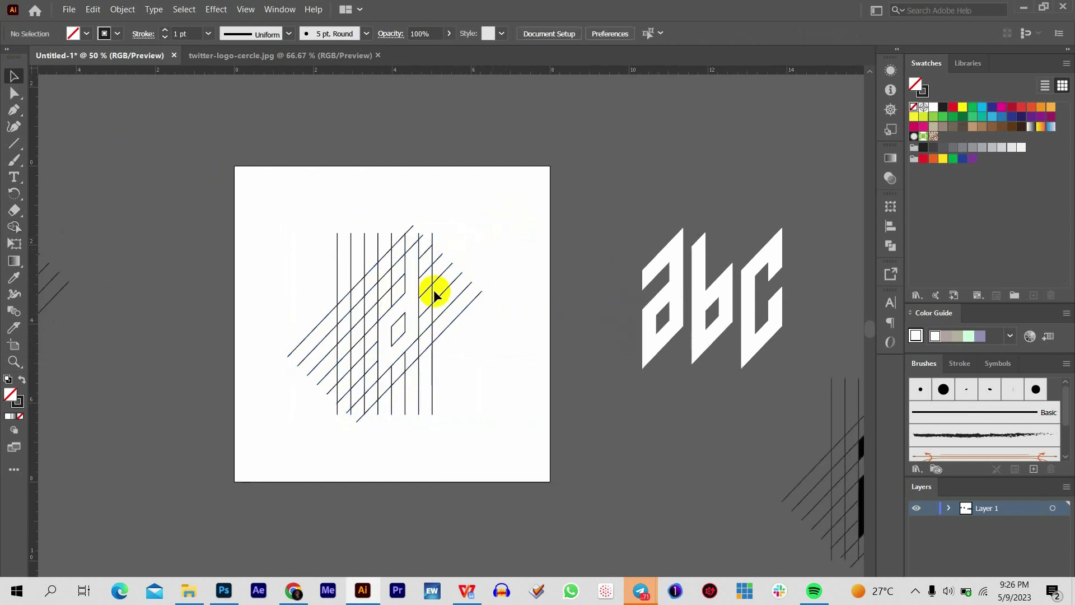
left_click(421, 292)
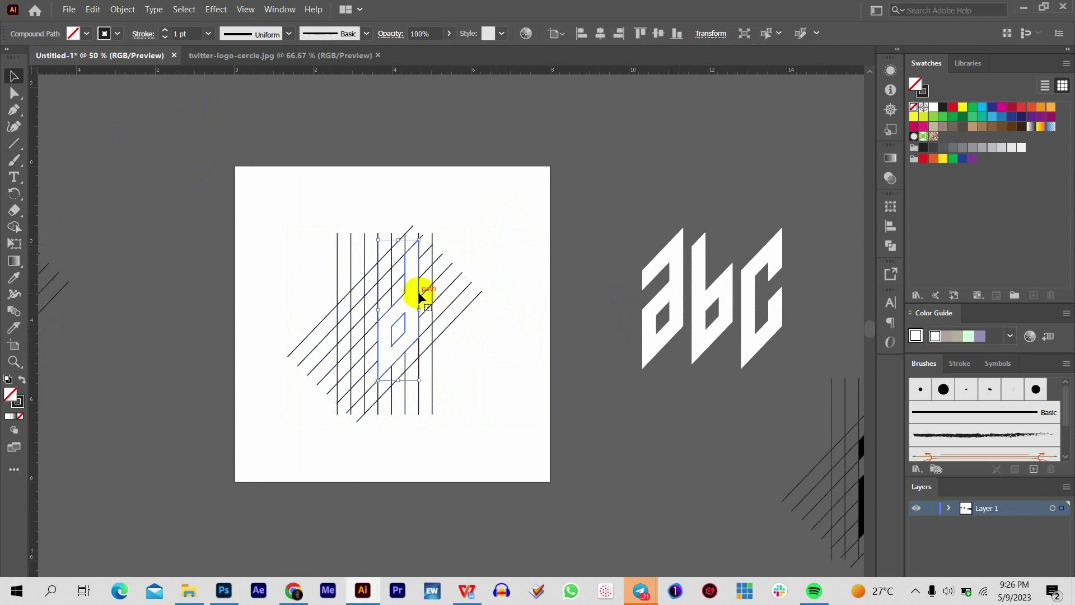
double_click(15, 399)
mouse_move(740, 491)
left_mouse_down()
mouse_move(682, 540)
mouse_move(554, 564)
left_mouse_up()
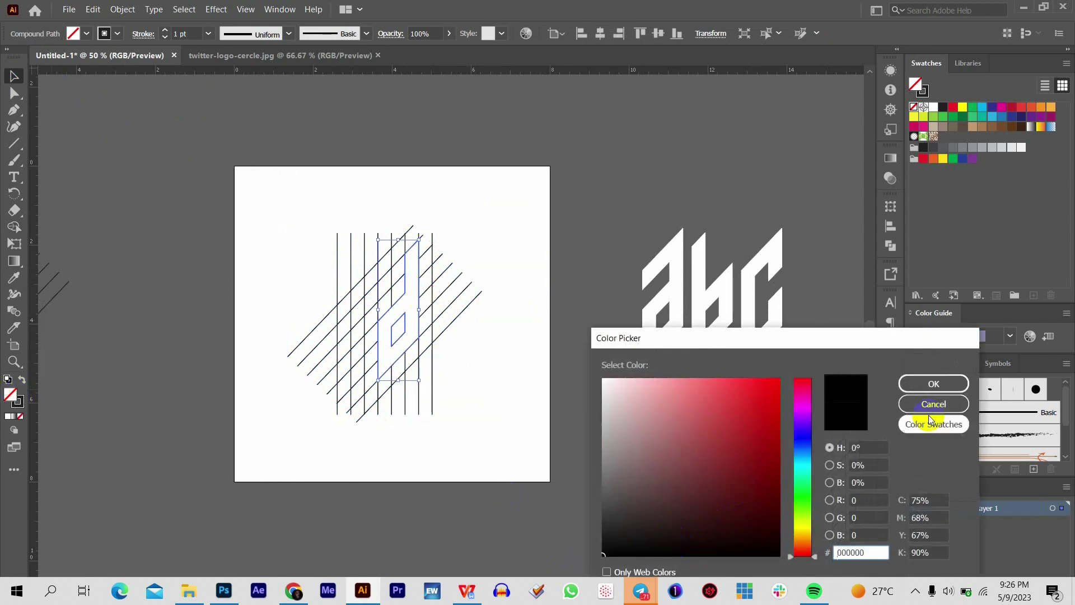
left_click(934, 384)
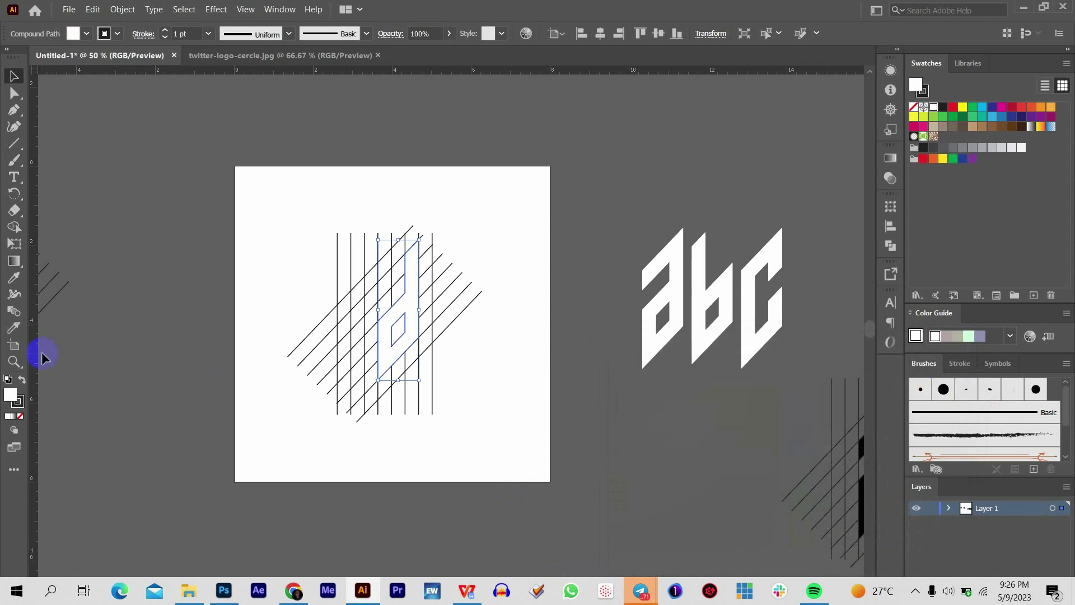
left_click(16, 397)
double_click(16, 396)
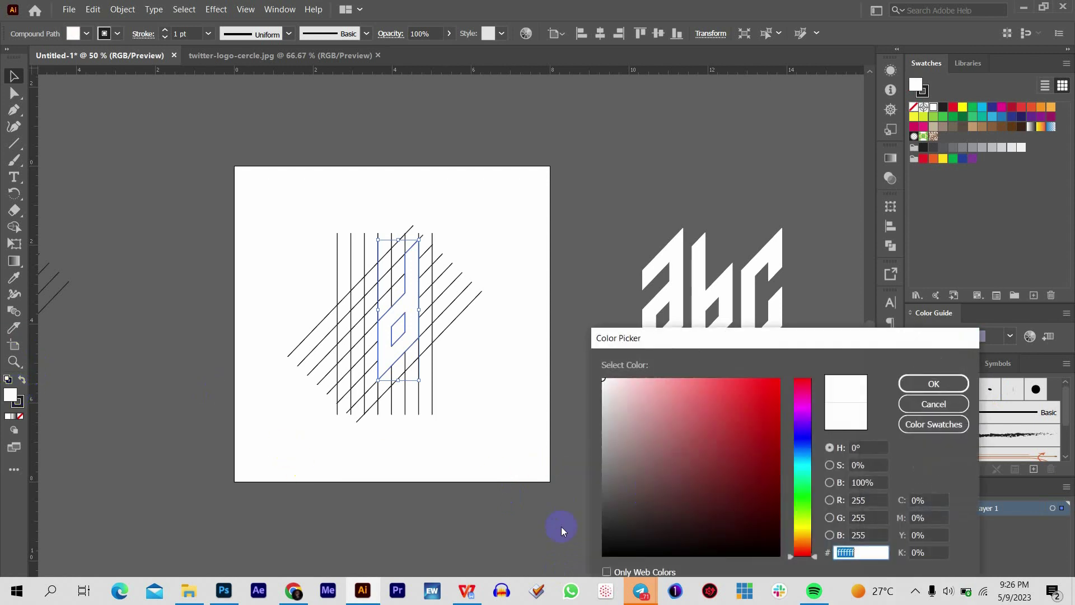
left_click(603, 553)
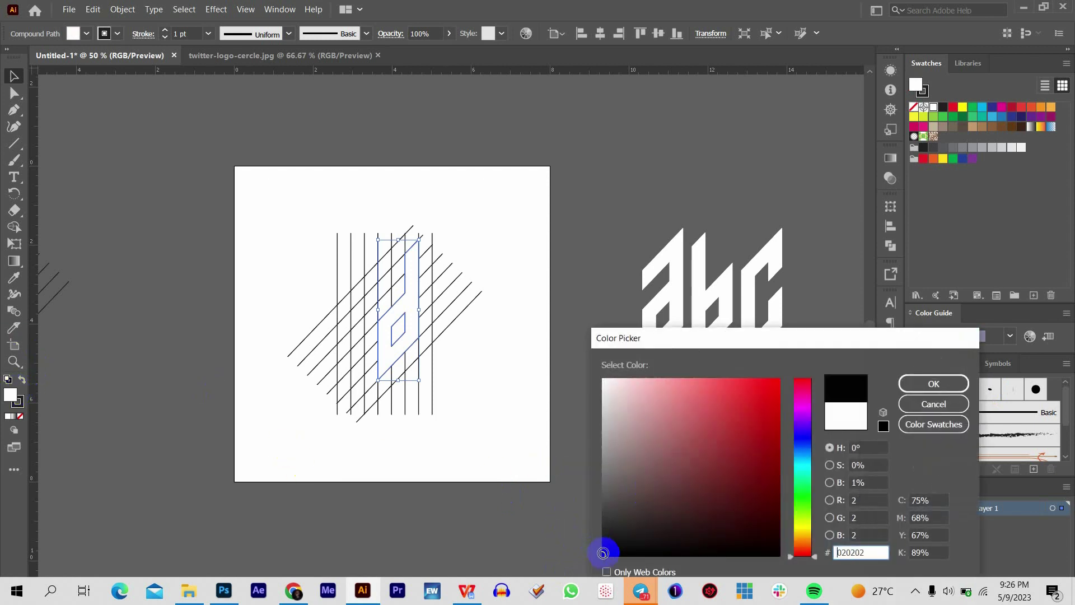
left_click(927, 383)
left_click(270, 286)
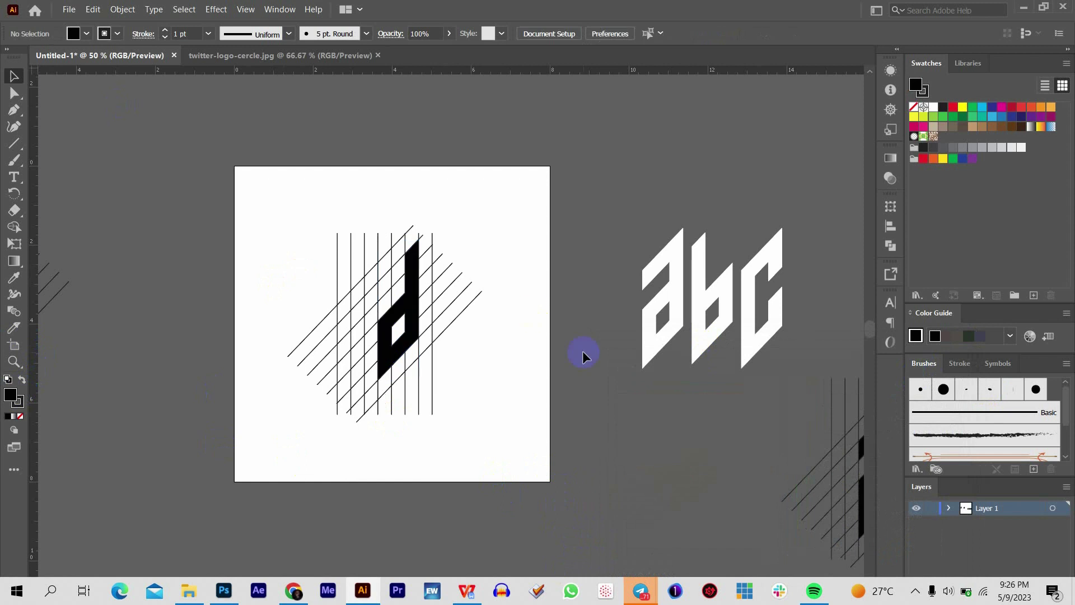
key("ctrl+minus")
Eyedropper the white fill of abc onto the d copy beside the row.
left_click_drag(449, 325, 612, 288)
left_click(343, 305)
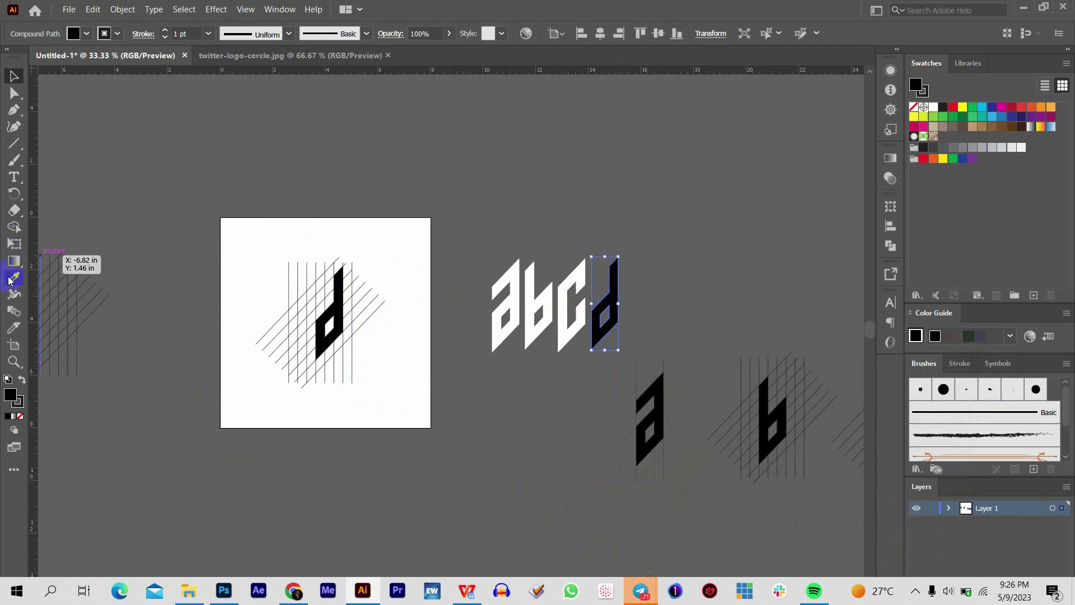
left_click(9, 280)
left_click(554, 300)
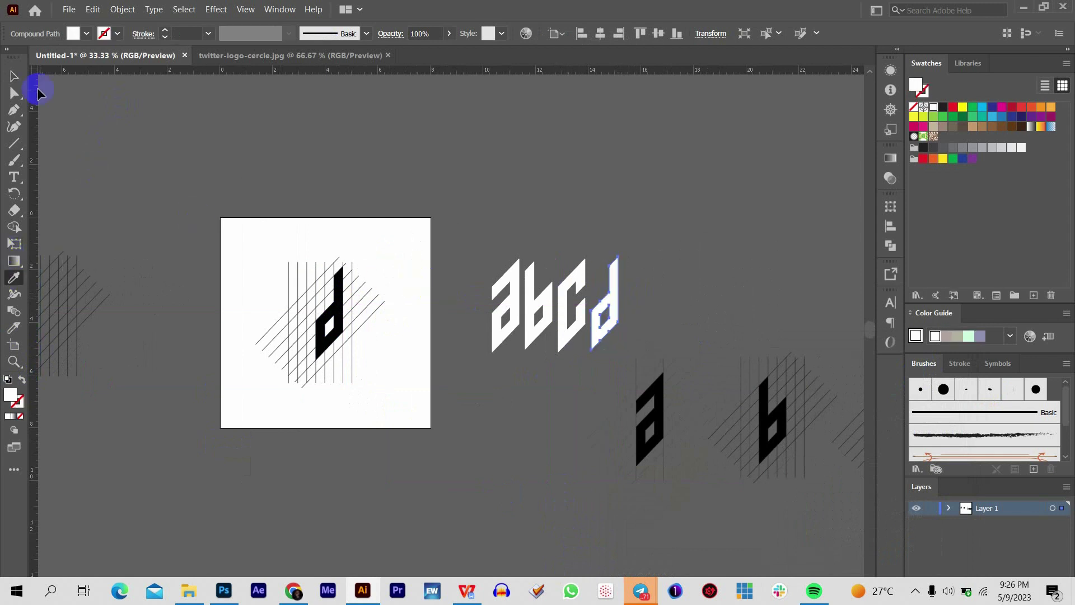
left_click(13, 75)
left_click(312, 118)
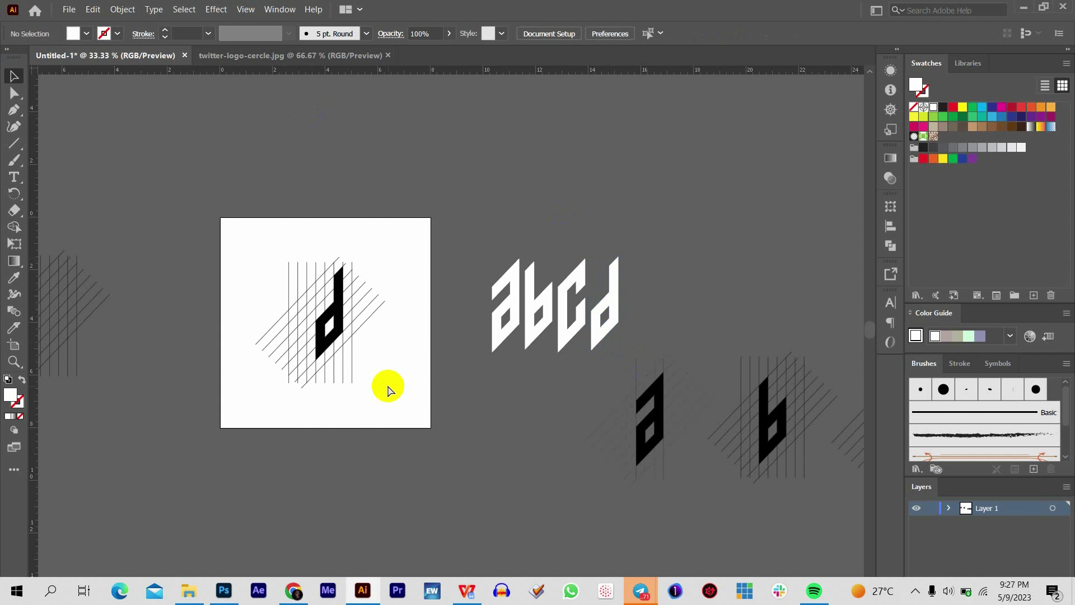
key("ctrl+minus")
key("ctrl+minus")
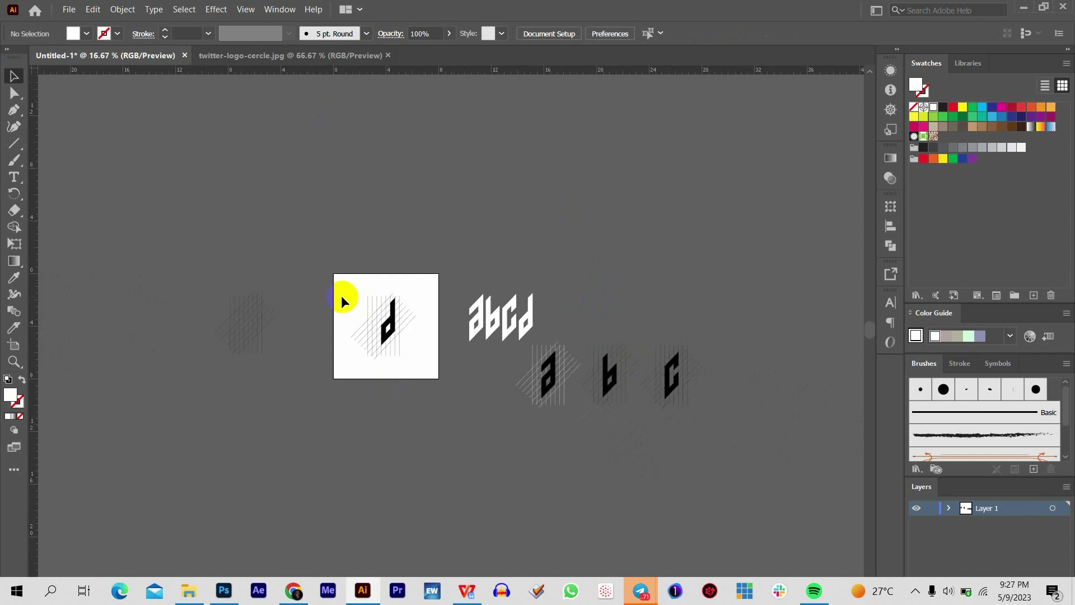
Move the black d and its grid lines to the right of the black c.
left_click_drag(341, 294, 415, 369)
mouse_move(386, 322)
left_mouse_down()
mouse_move(392, 313)
mouse_move(679, 412)
mouse_move(767, 387)
mouse_move(738, 387)
left_mouse_up()
key("ctrl+plus")
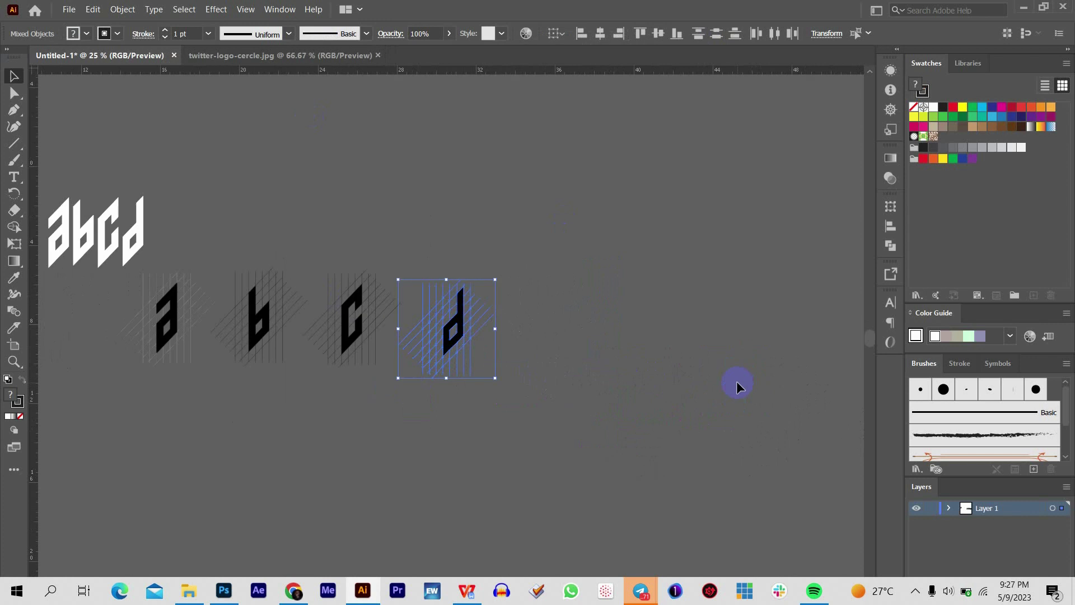
left_click(737, 386)
left_click_drag(348, 305, 672, 371)
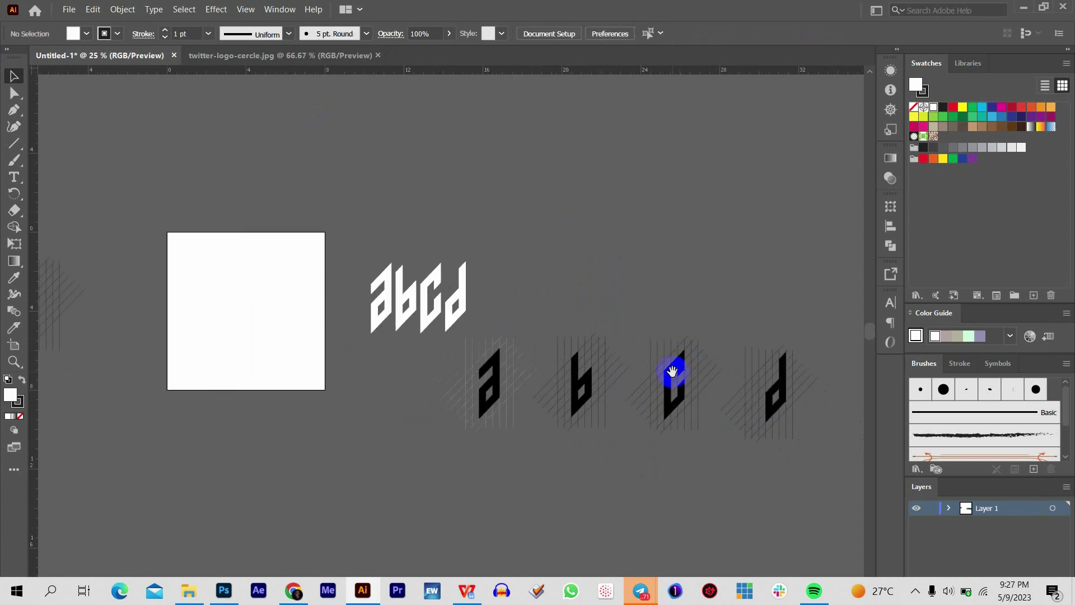
key("ctrl+plus")
left_click_drag(276, 276, 543, 324)
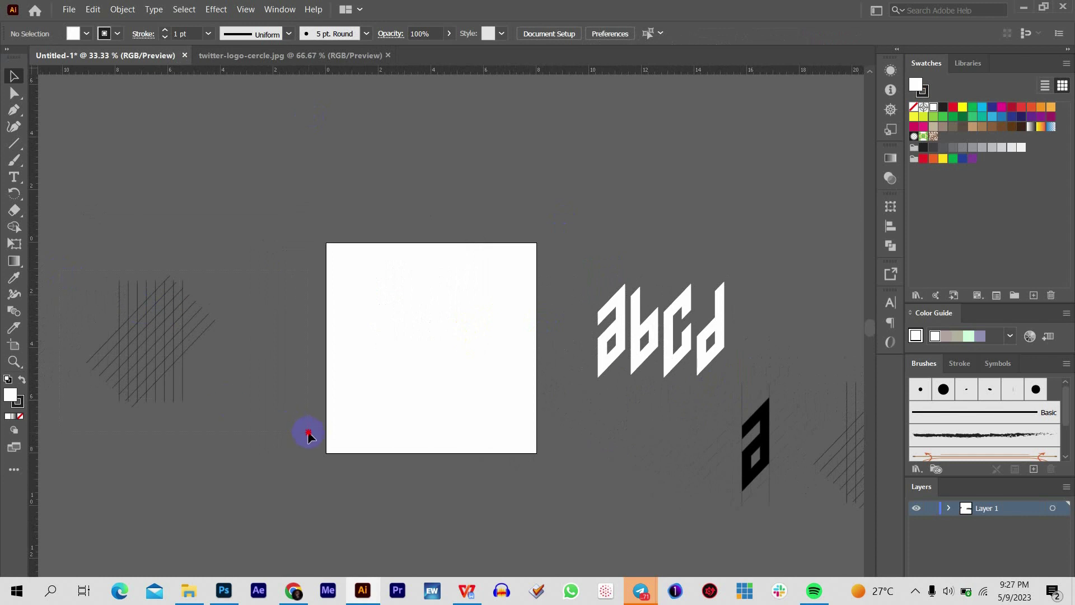
Move the spare hatched line grid onto the artboard and select all its lines.
left_click_drag(308, 434, 210, 395)
left_click_drag(164, 350, 431, 350)
scroll(431, 350, "up", 2)
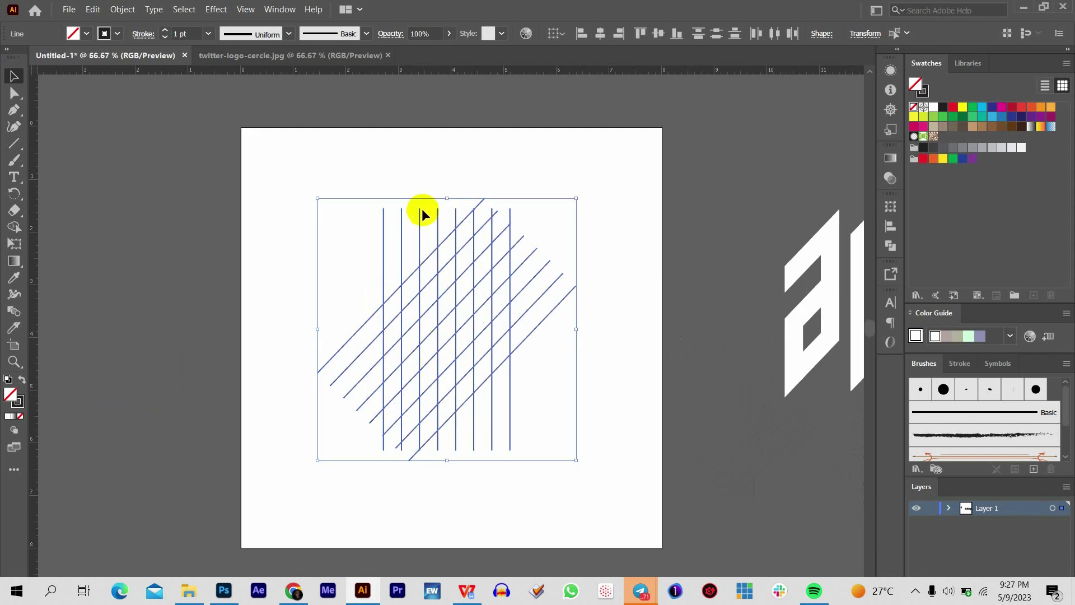
left_click(416, 178)
left_click_drag(271, 166, 623, 506)
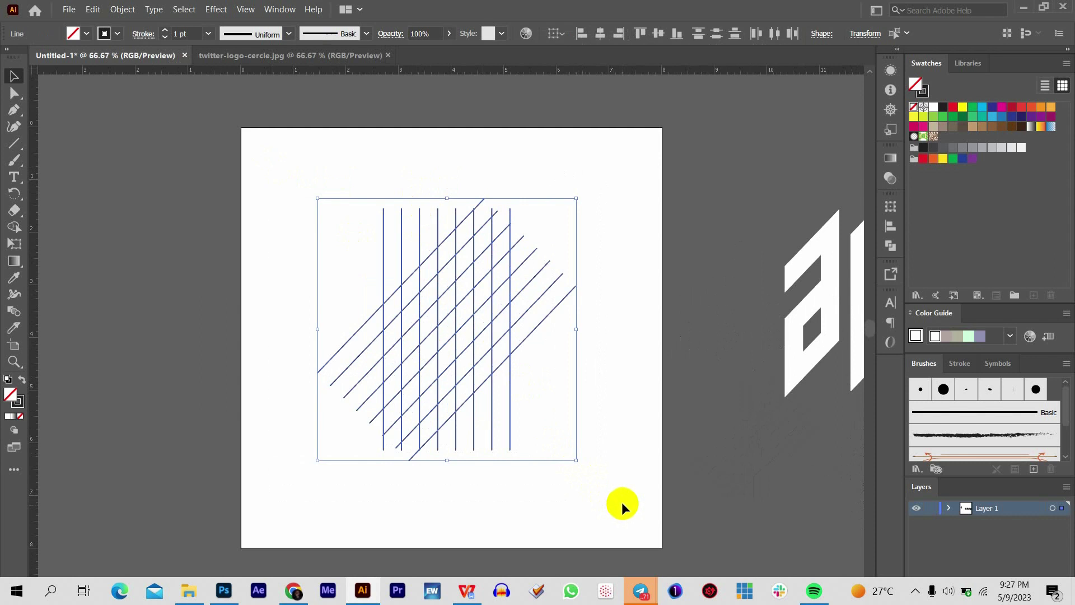
Try merging adjacent grid cells into a strip with Shape Builder, then dismiss the alert.
left_click(14, 226)
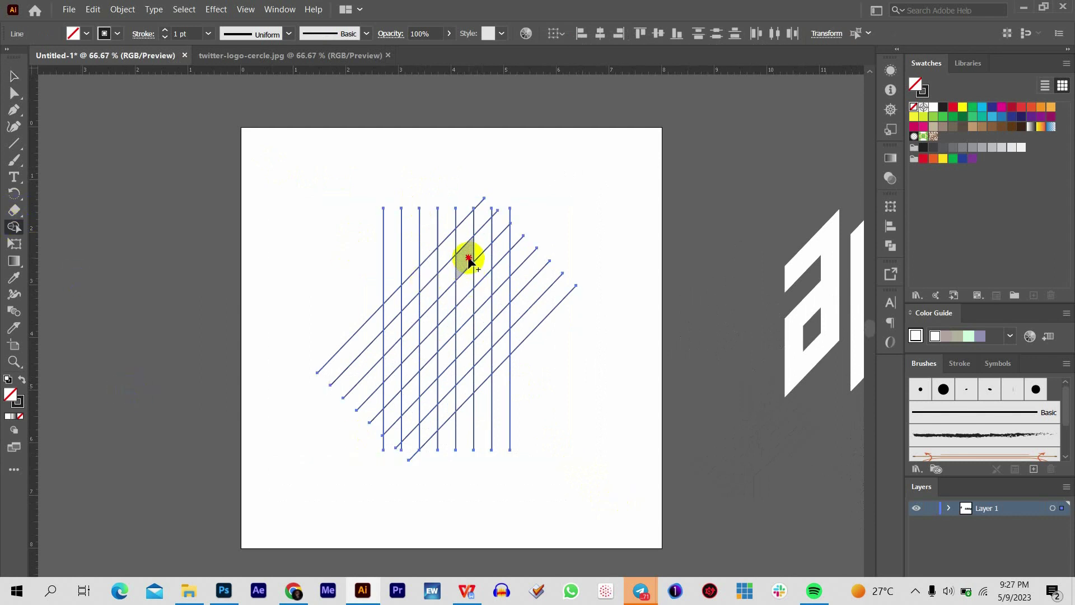
left_click_drag(467, 262, 433, 290)
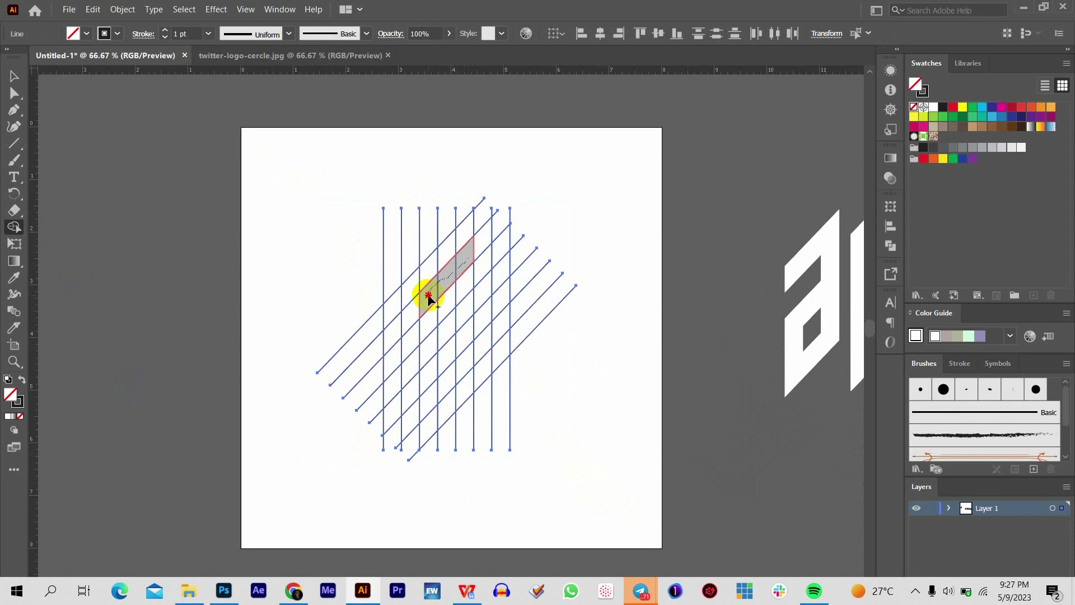
mouse_move(429, 295)
left_mouse_down()
mouse_move(467, 256)
mouse_move(470, 308)
mouse_move(450, 348)
left_mouse_up()
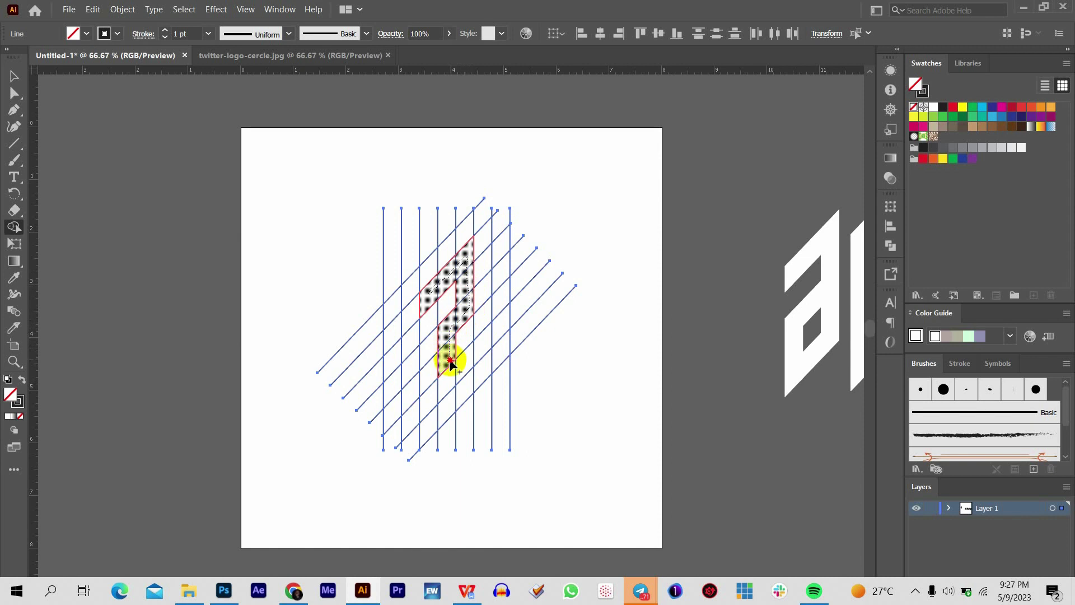
left_click_drag(456, 361, 455, 363)
key("Return")
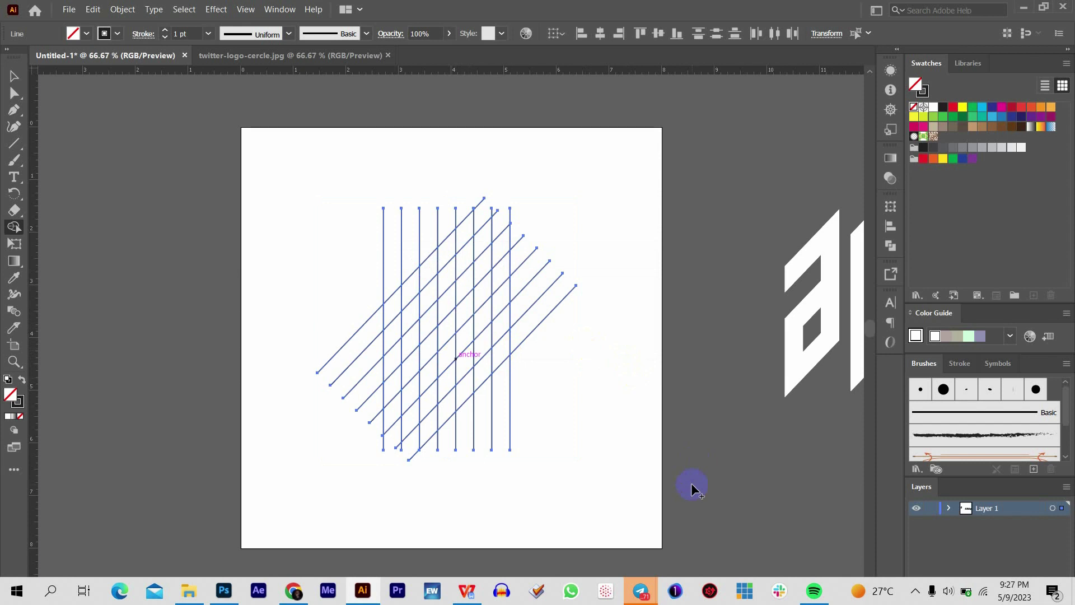
Add a lowercase 'e' text object to the left of the artboard.
left_click(14, 76)
left_click(14, 178)
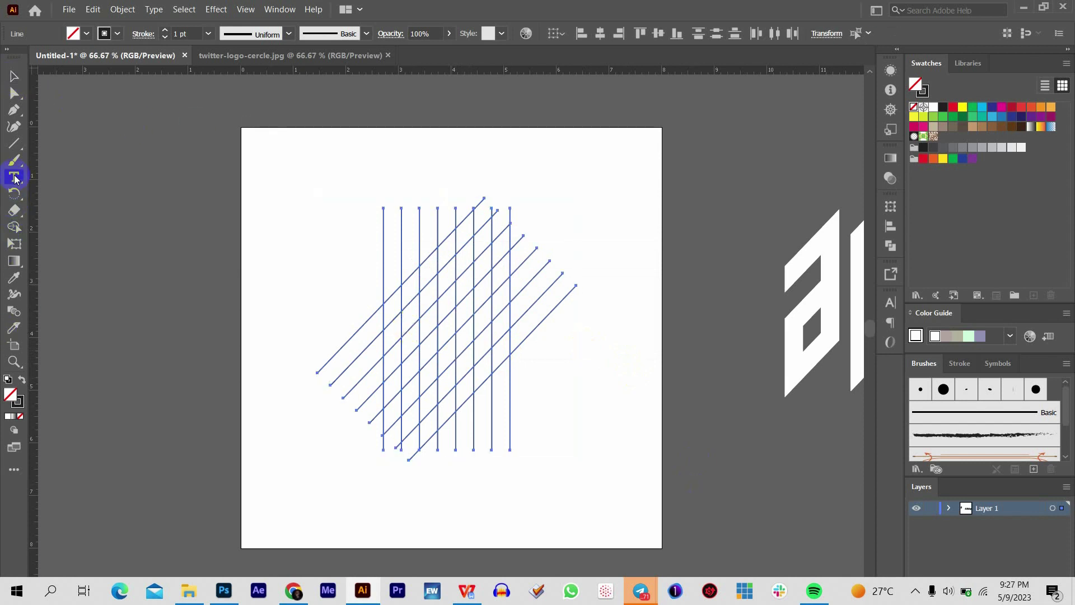
left_click(147, 263)
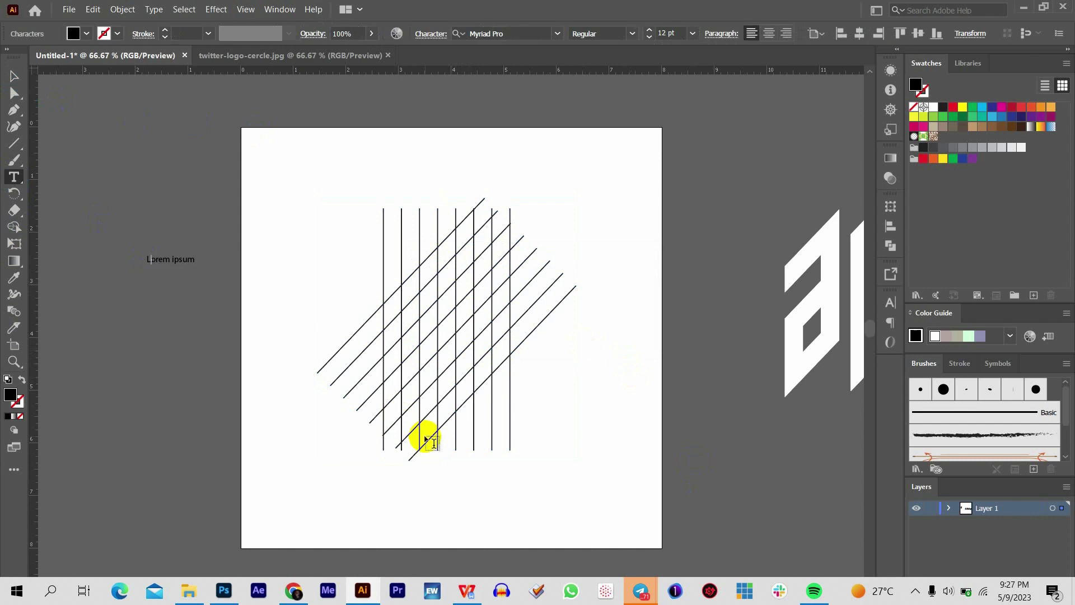
type("e")
Scale the 'e' to about 195 pt beside the artboard, then select the grid lines.
left_click(14, 76)
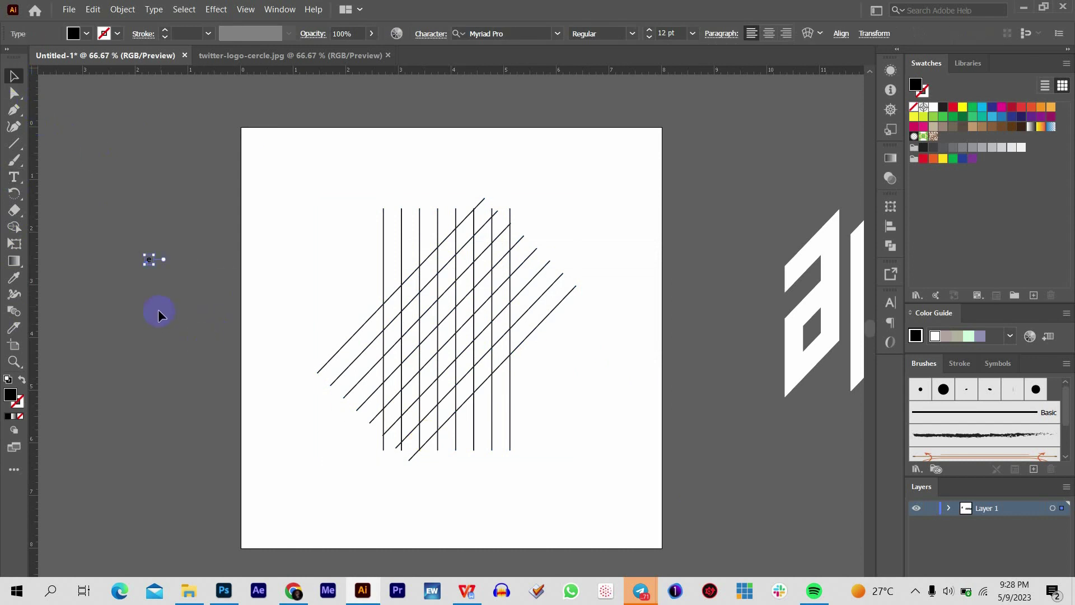
left_click_drag(157, 267, 288, 420)
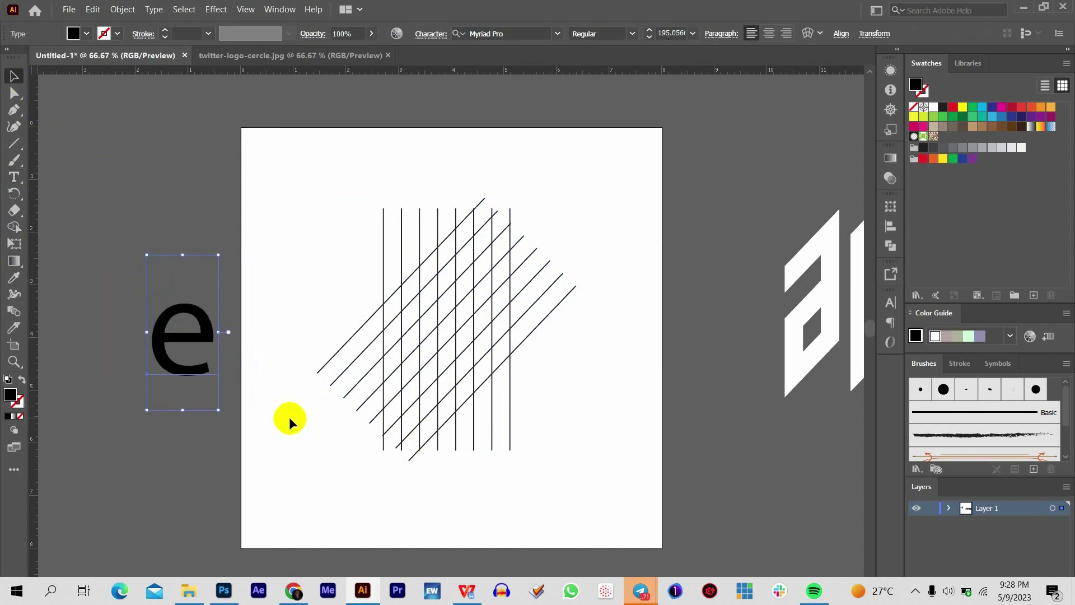
left_click_drag(191, 326, 197, 257)
left_click(204, 168)
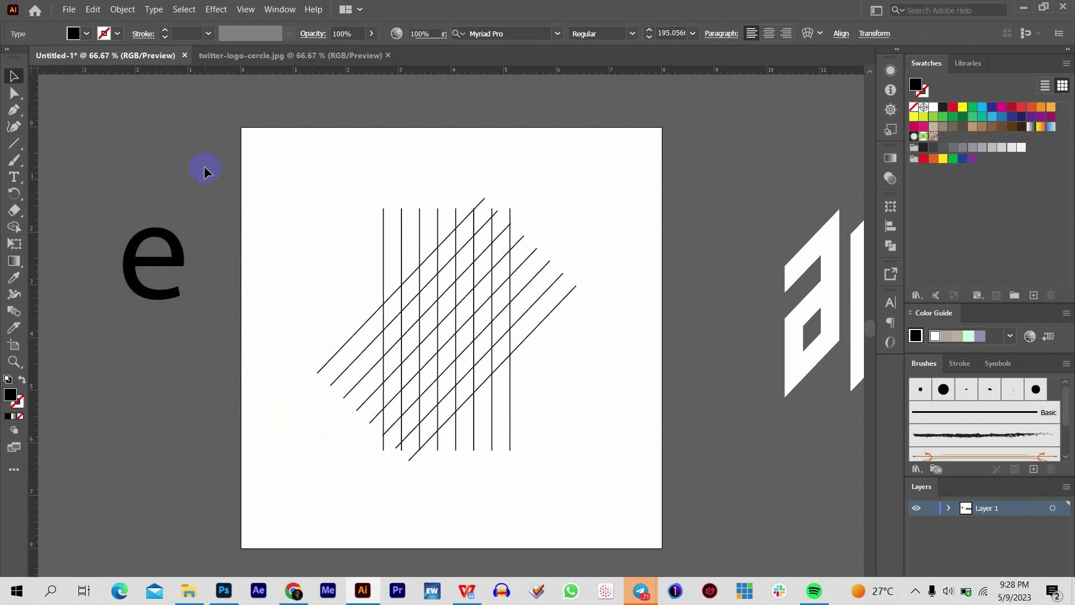
left_click_drag(274, 159, 622, 513)
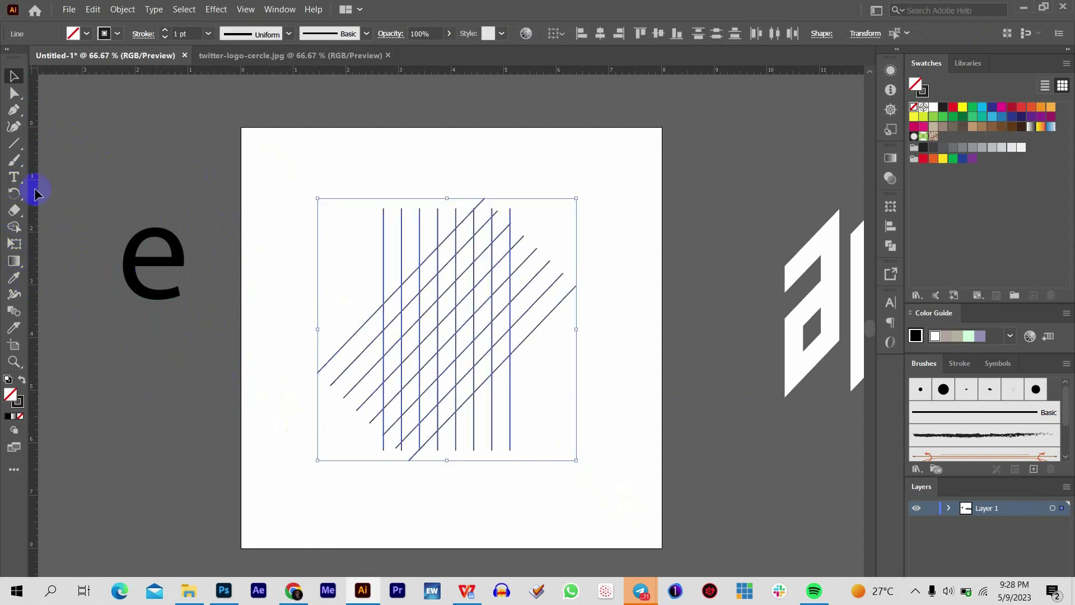
Merge grid cells with Shape Builder into the e's long stroke and top arm.
left_click(14, 227)
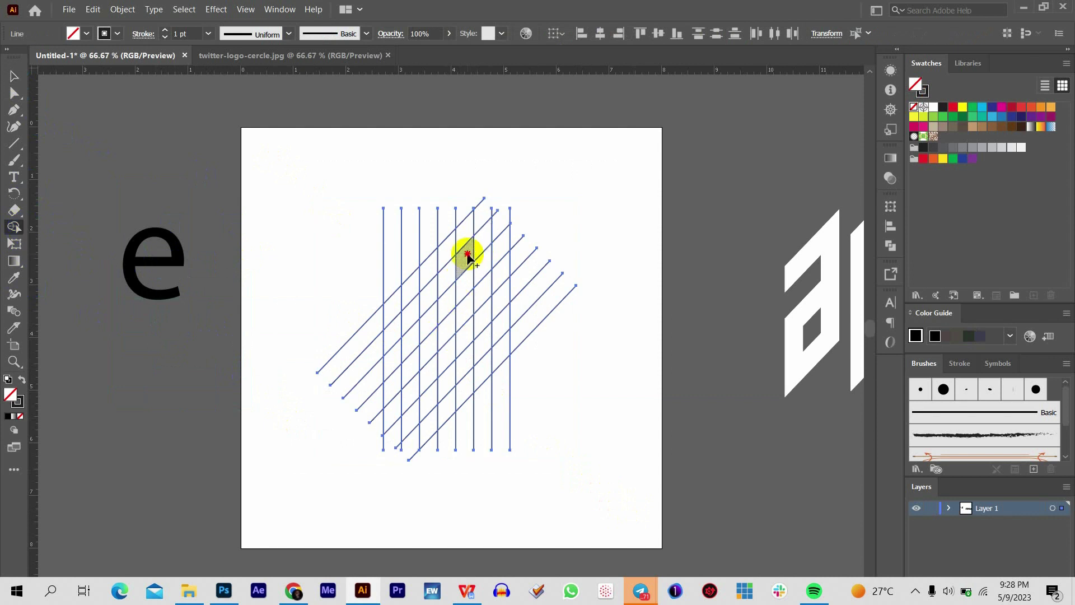
mouse_move(468, 255)
left_mouse_down()
mouse_move(428, 295)
mouse_move(430, 392)
mouse_move(465, 366)
left_mouse_up()
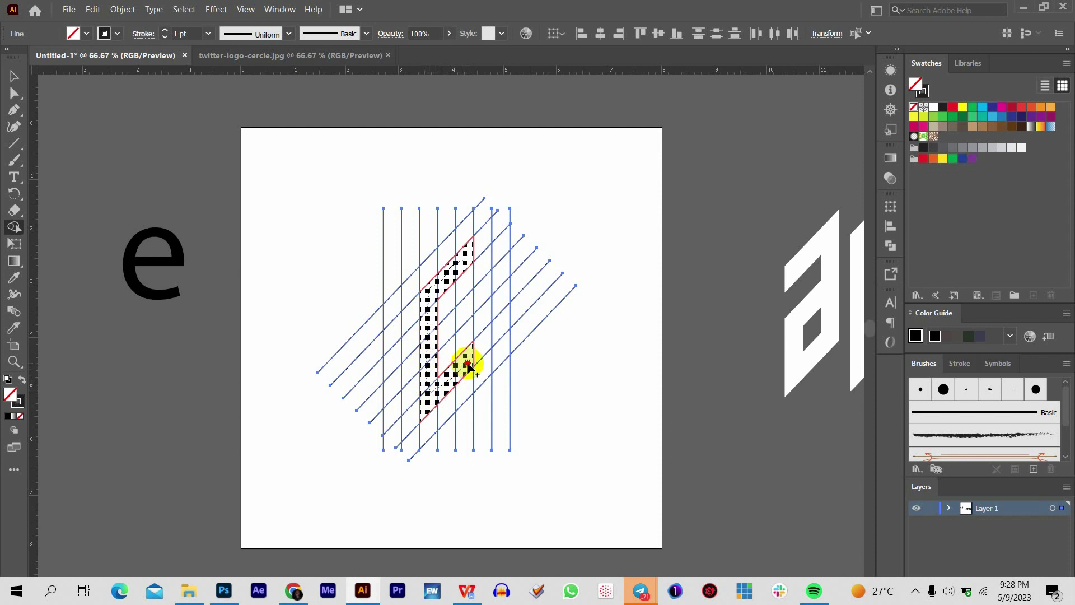
left_click(464, 264)
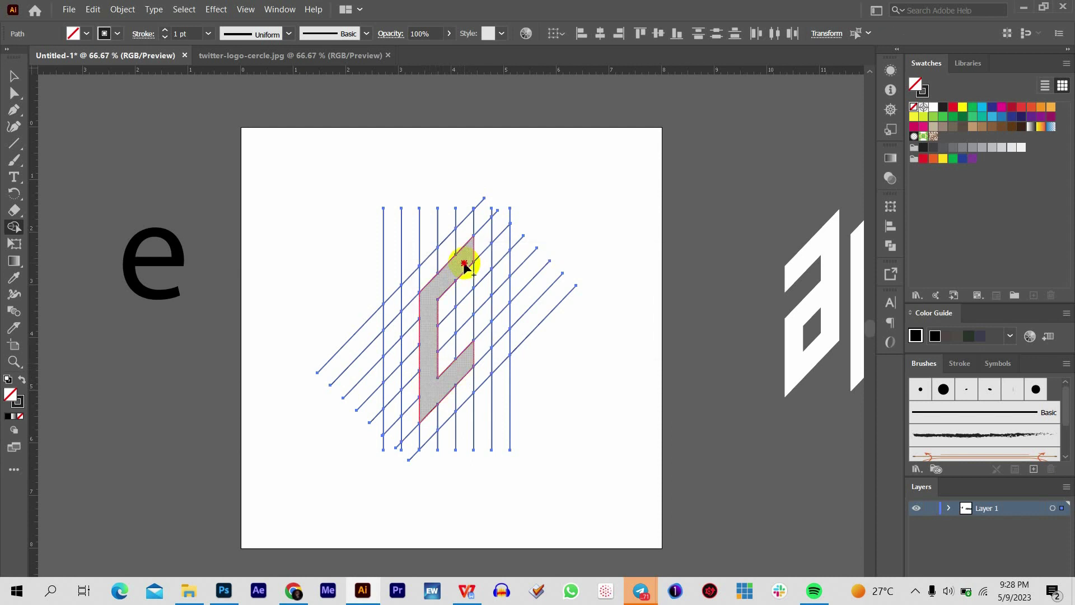
mouse_move(465, 264)
left_mouse_down()
mouse_move(465, 305)
mouse_move(442, 330)
left_mouse_up()
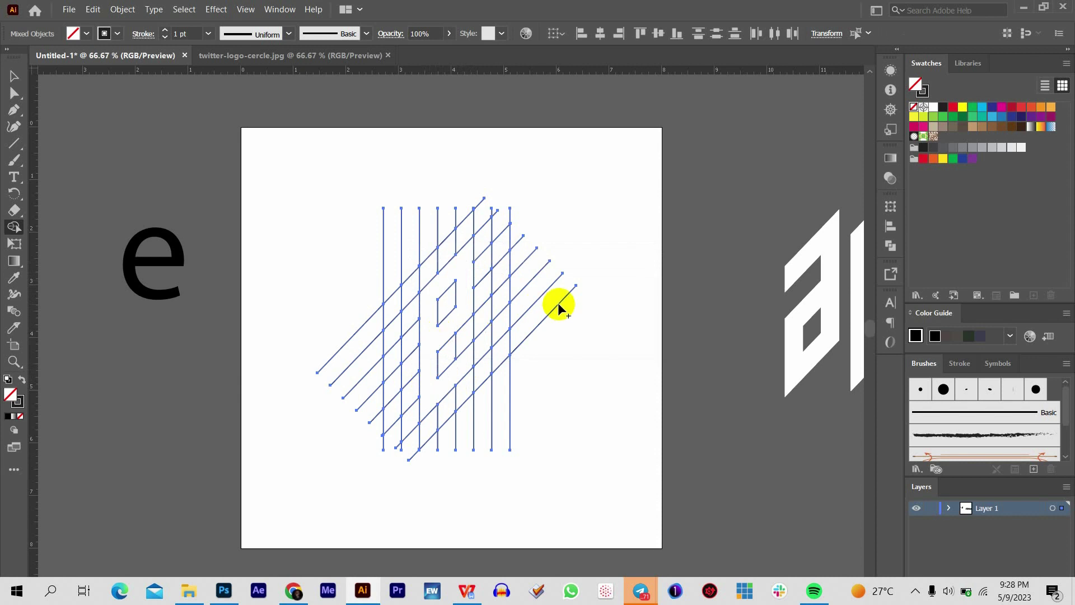
left_click(14, 210)
Select the merged e shape, fill it black, and zoom out.
left_click(14, 75)
left_click(621, 219)
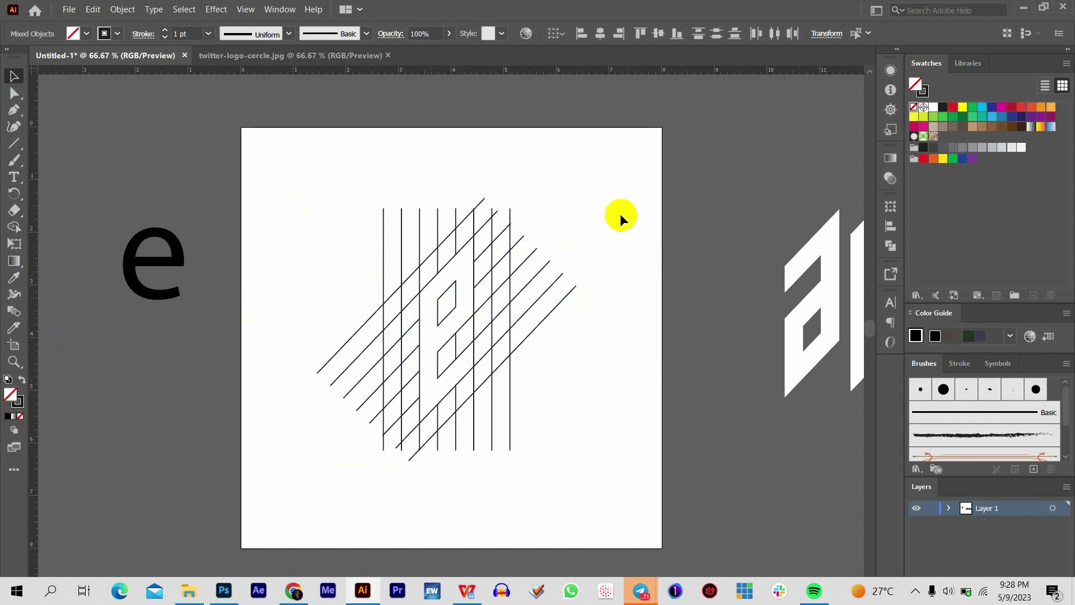
left_click(470, 318)
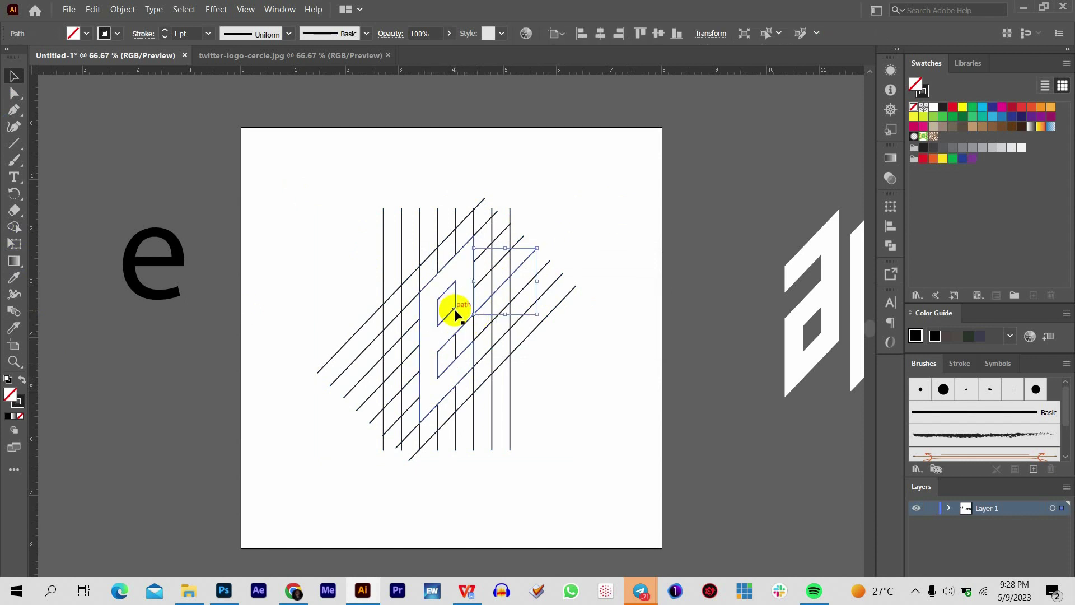
left_click(452, 307)
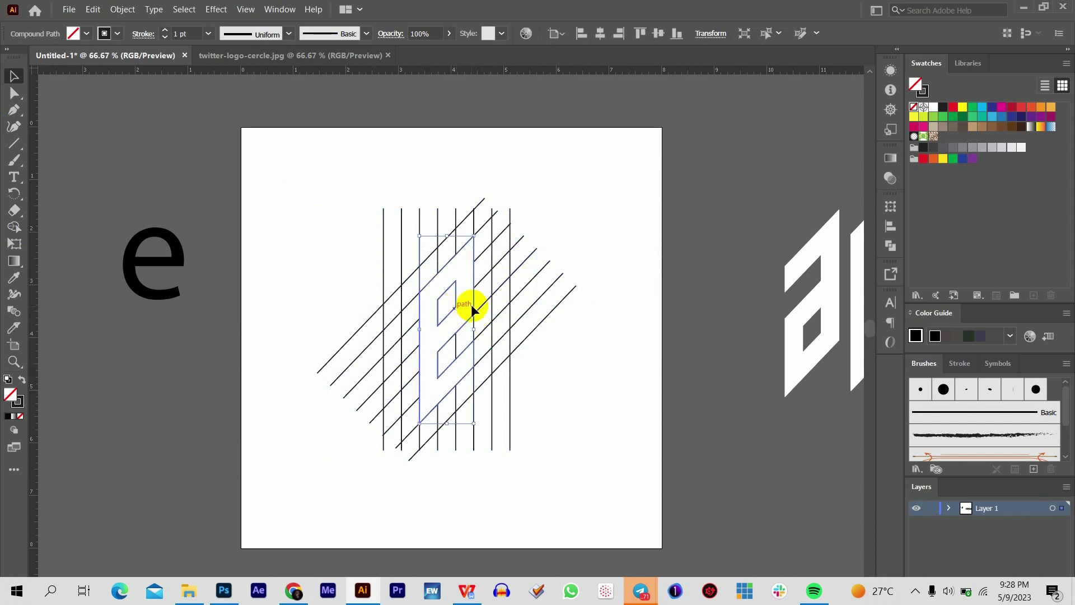
left_click(8, 419)
left_click(117, 127)
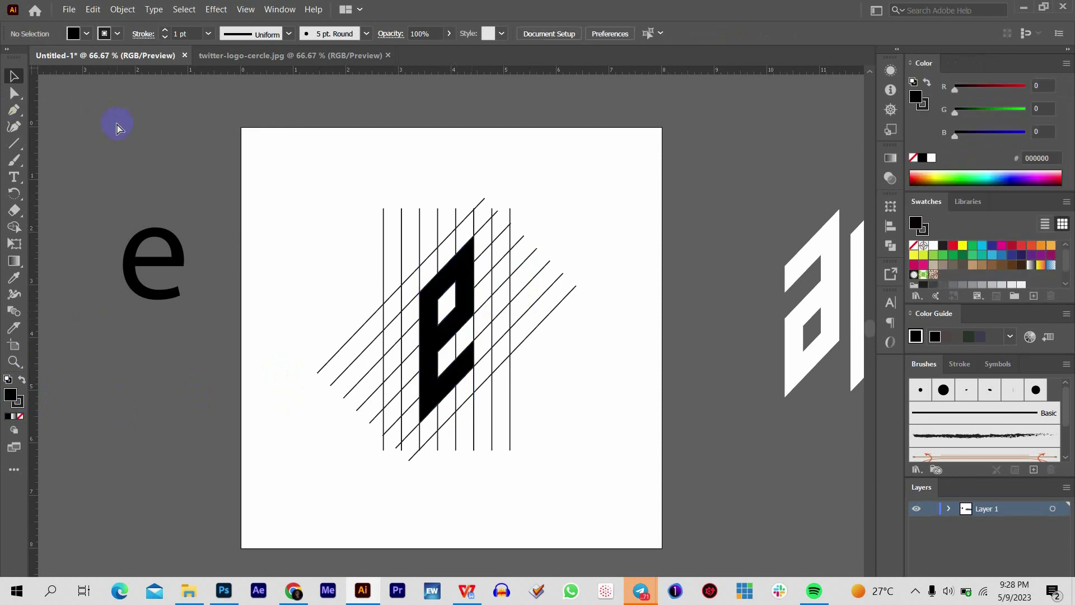
key("ctrl+minus")
Place a copy of the black e right after the d in the letter row.
left_click_drag(497, 281, 247, 262)
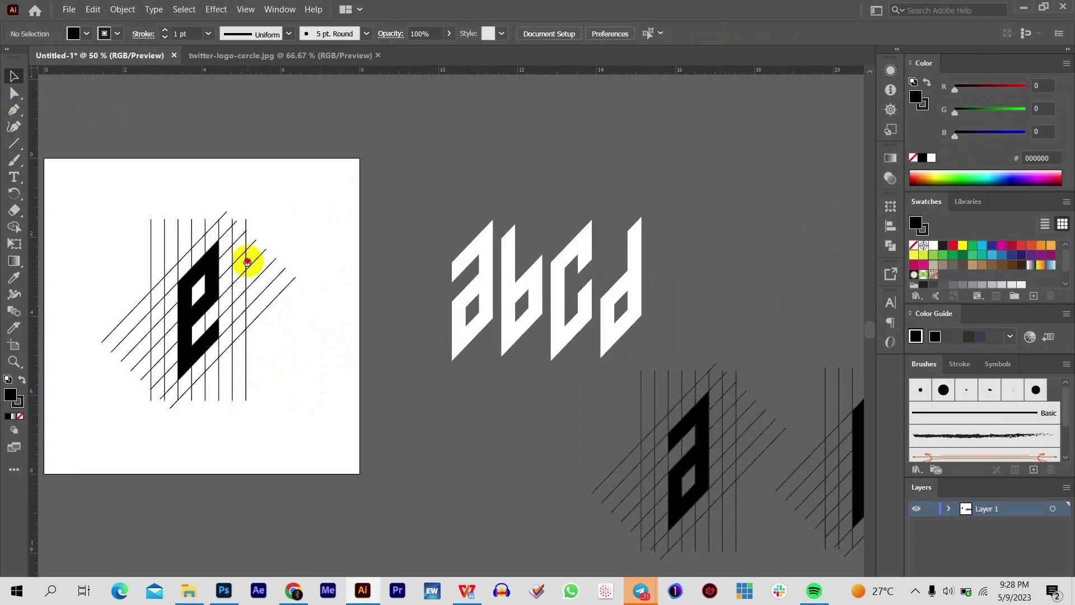
left_click(212, 288)
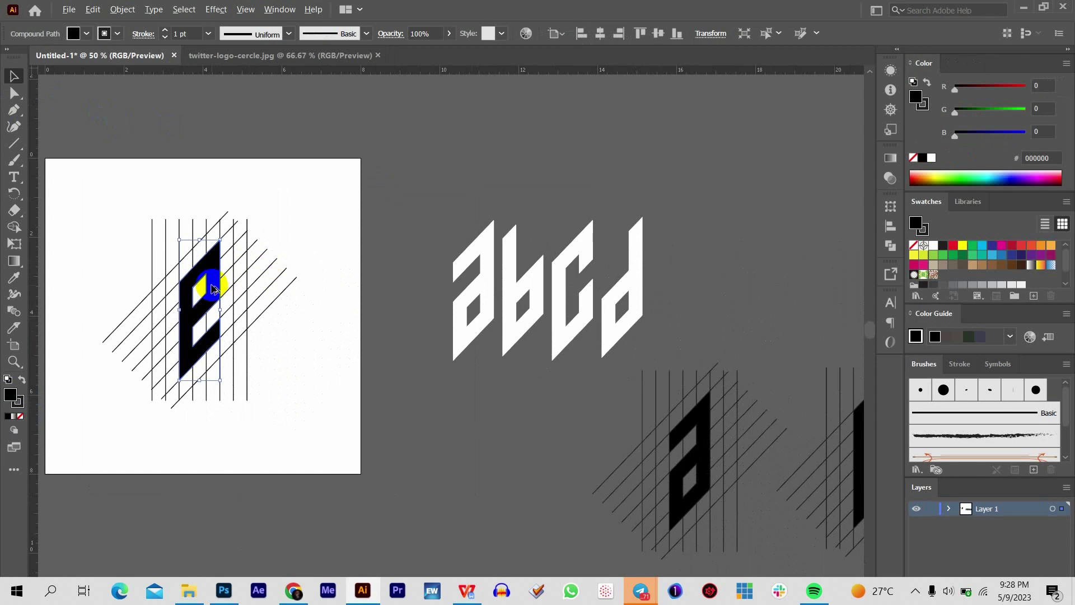
left_click_drag(212, 288, 688, 262)
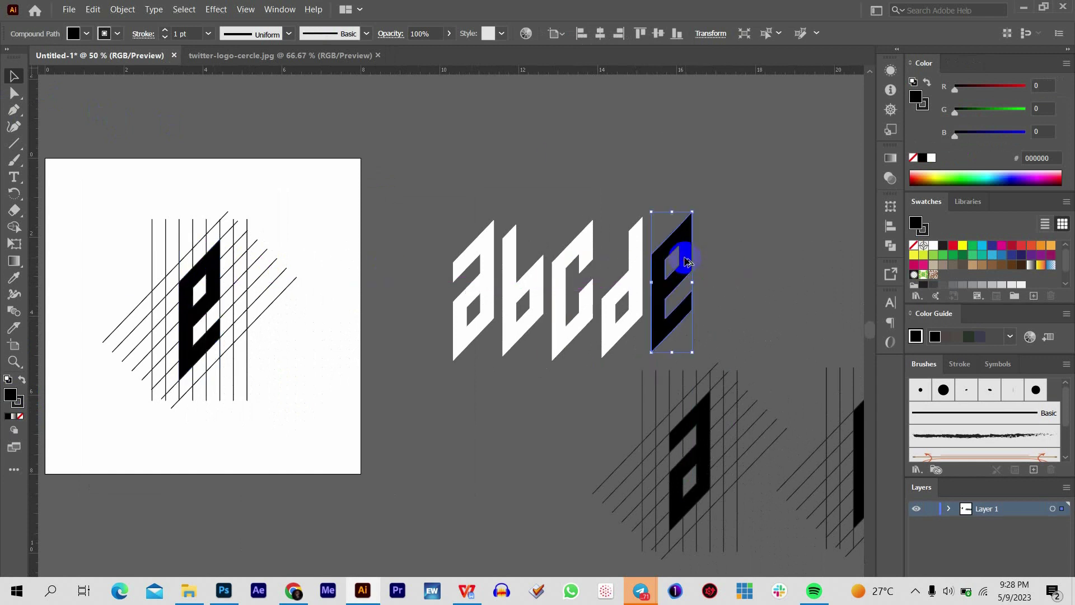
Give the new e the b's white fill with the Eyedropper, then deselect and zoom out.
left_click(14, 278)
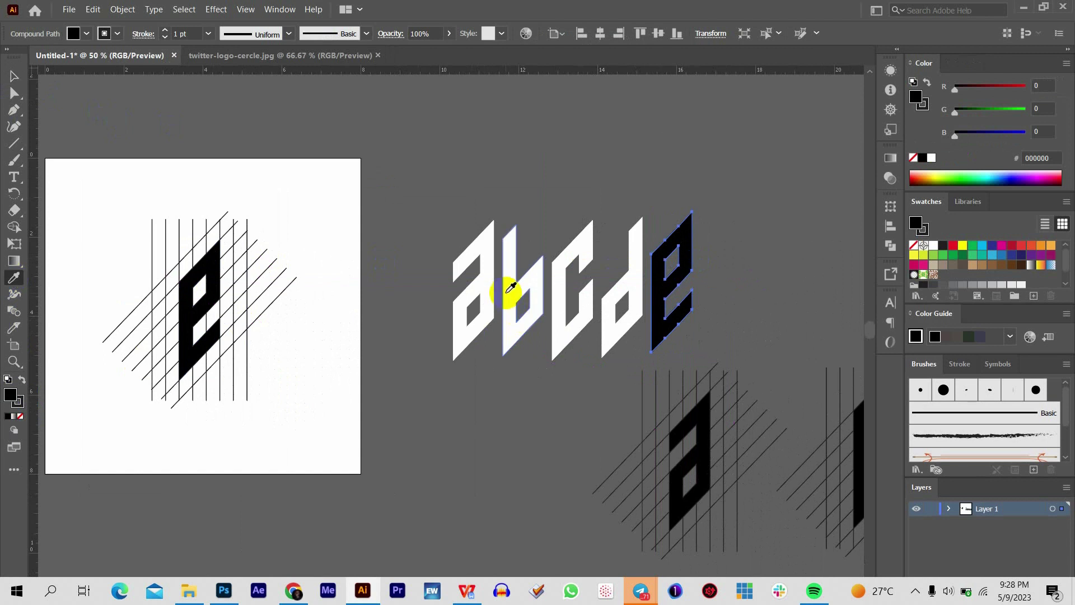
left_click(511, 287)
left_click(14, 76)
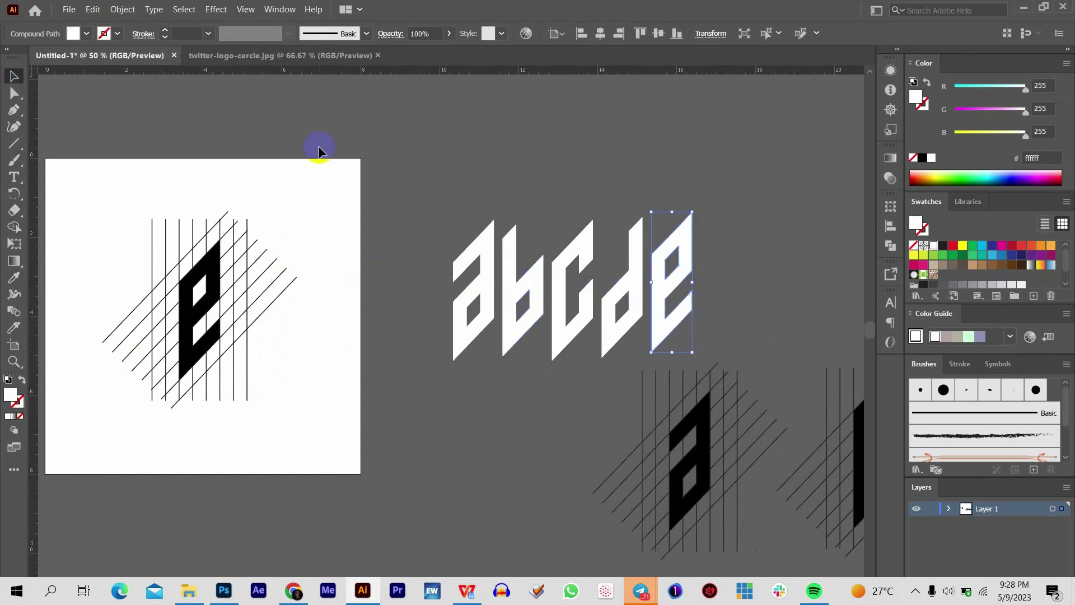
left_click(319, 150)
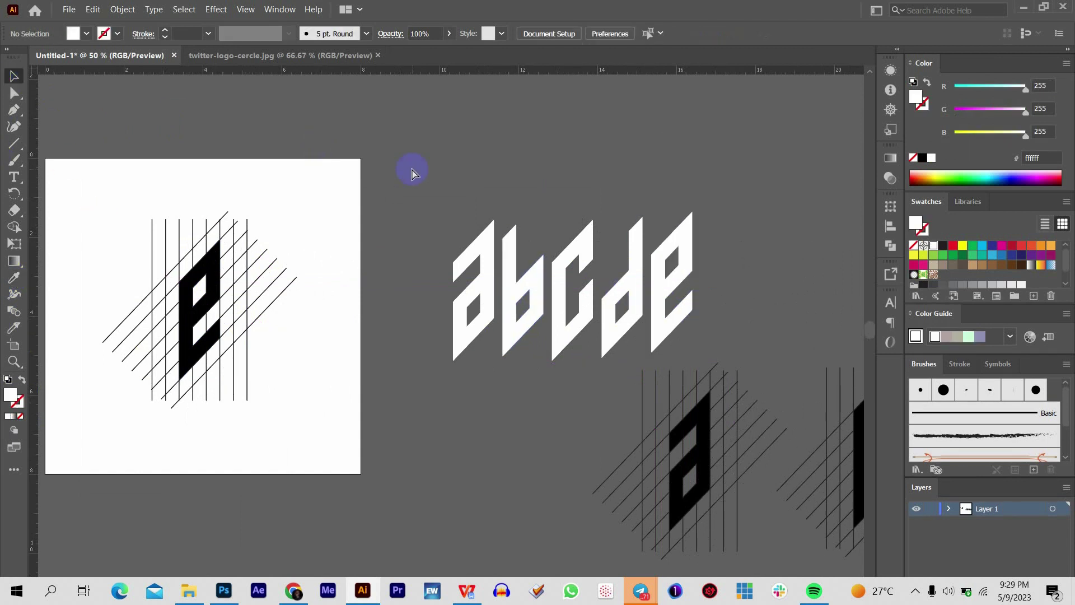
key("ctrl+minus")
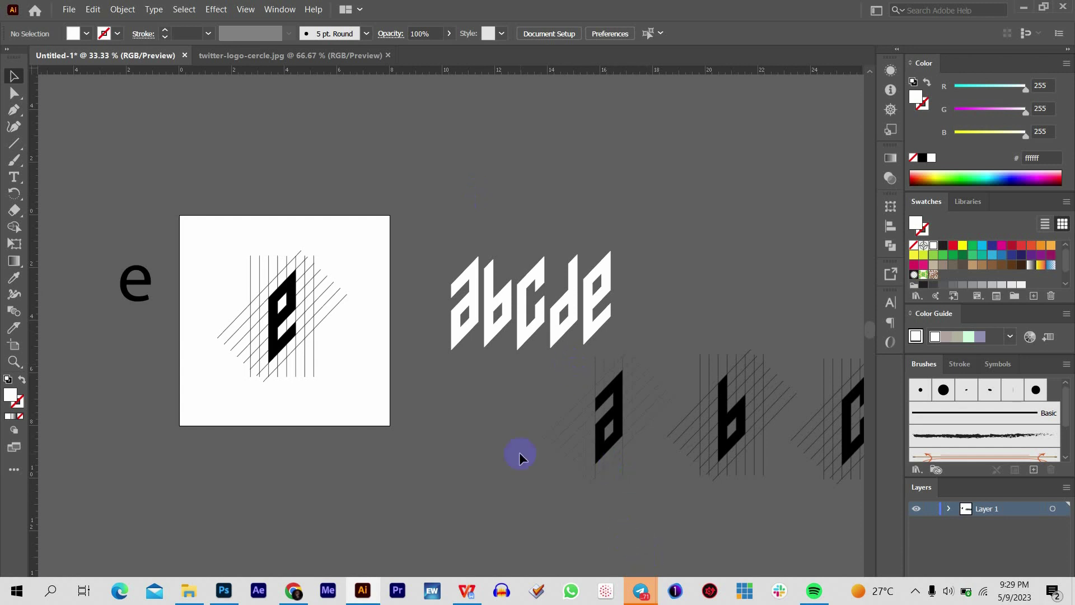
key("ctrl+minus")
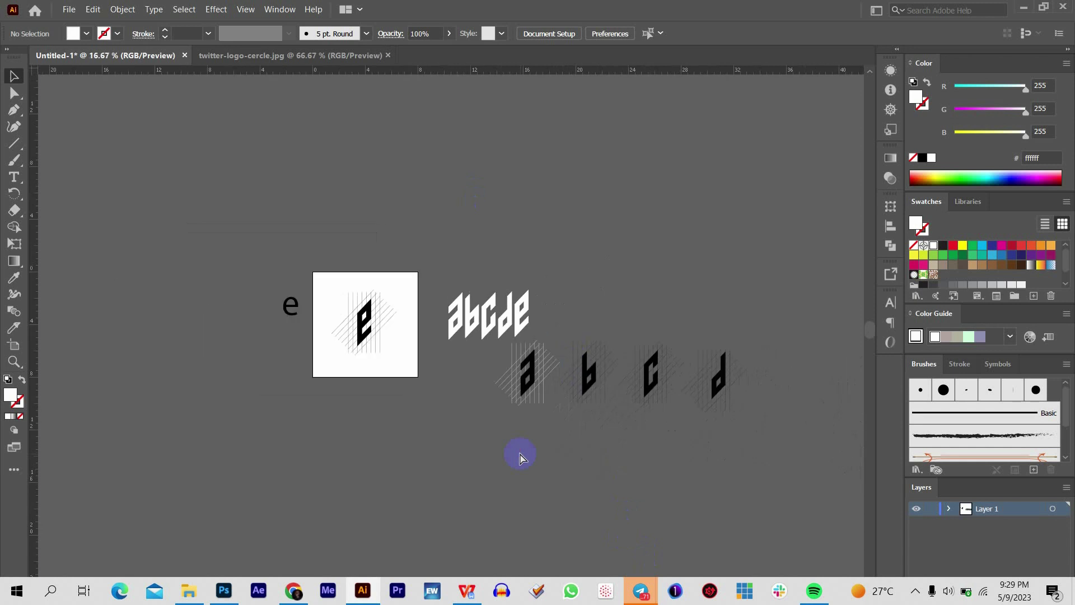
key("ctrl+plus")
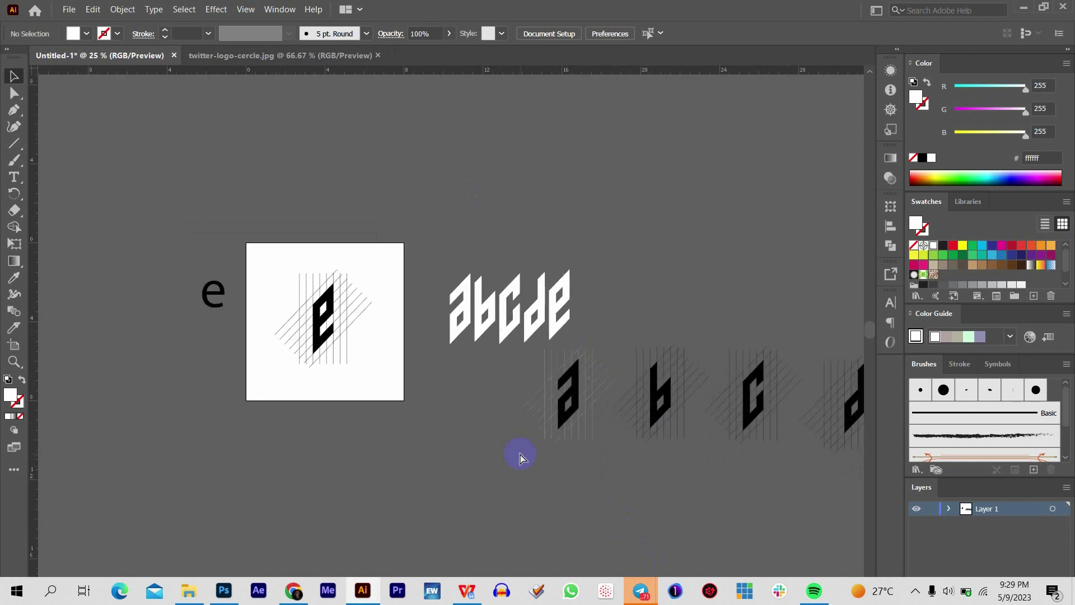
key("ctrl+plus")
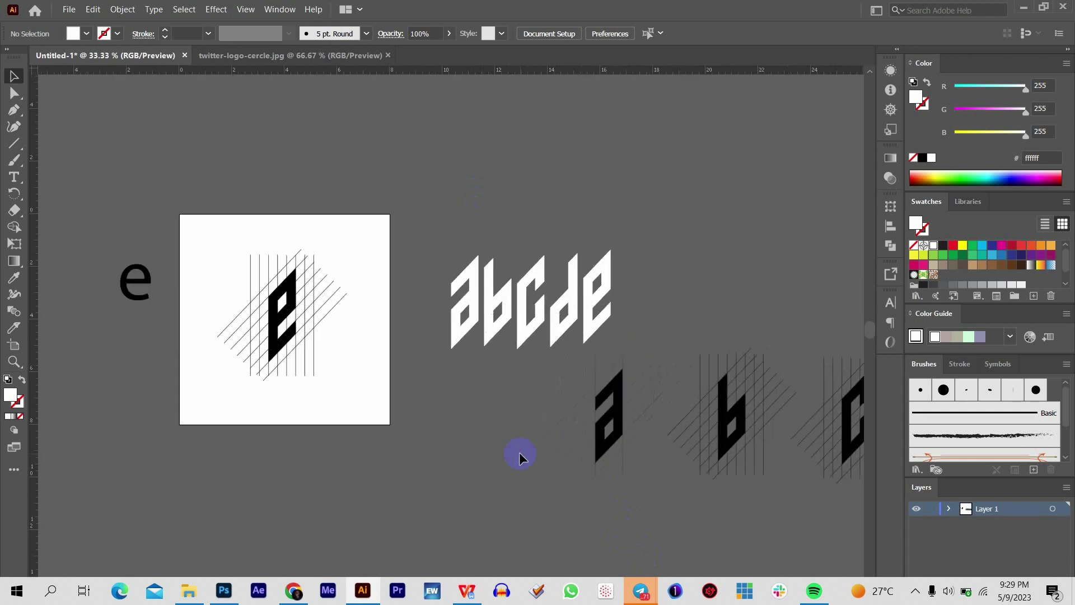
key("ctrl+plus")
key("ctrl+0")
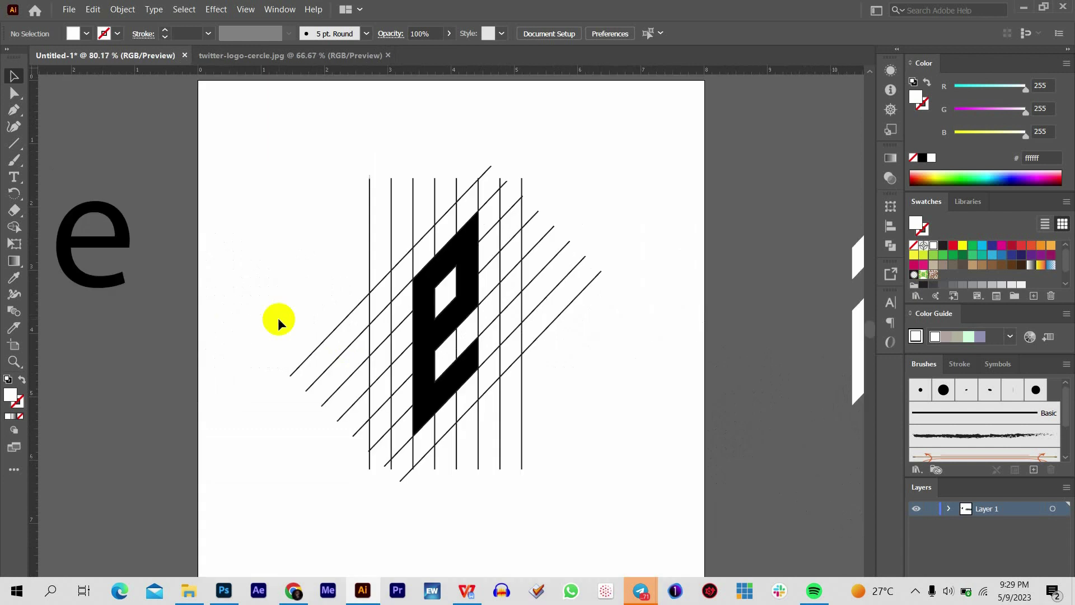
scroll(414, 361, "down", 4, "alt")
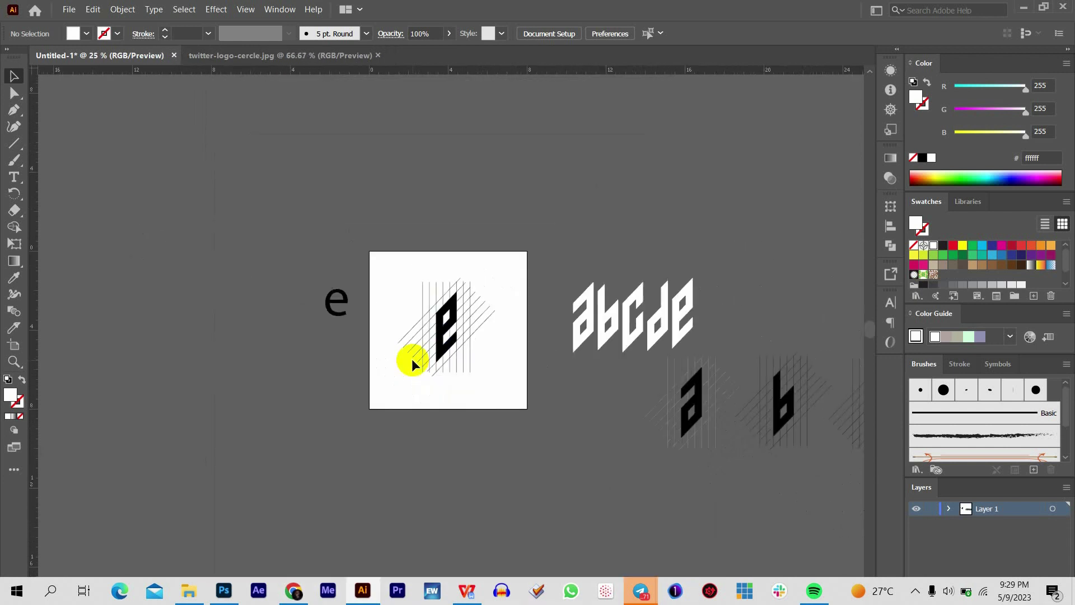
left_click_drag(576, 332, 360, 304)
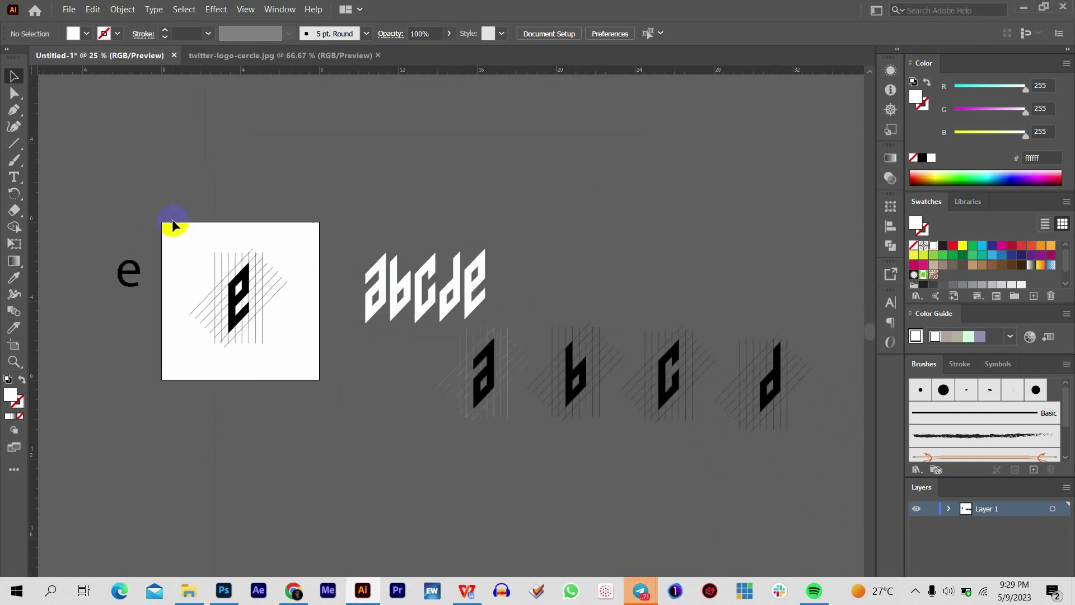
left_click_drag(173, 225, 340, 398)
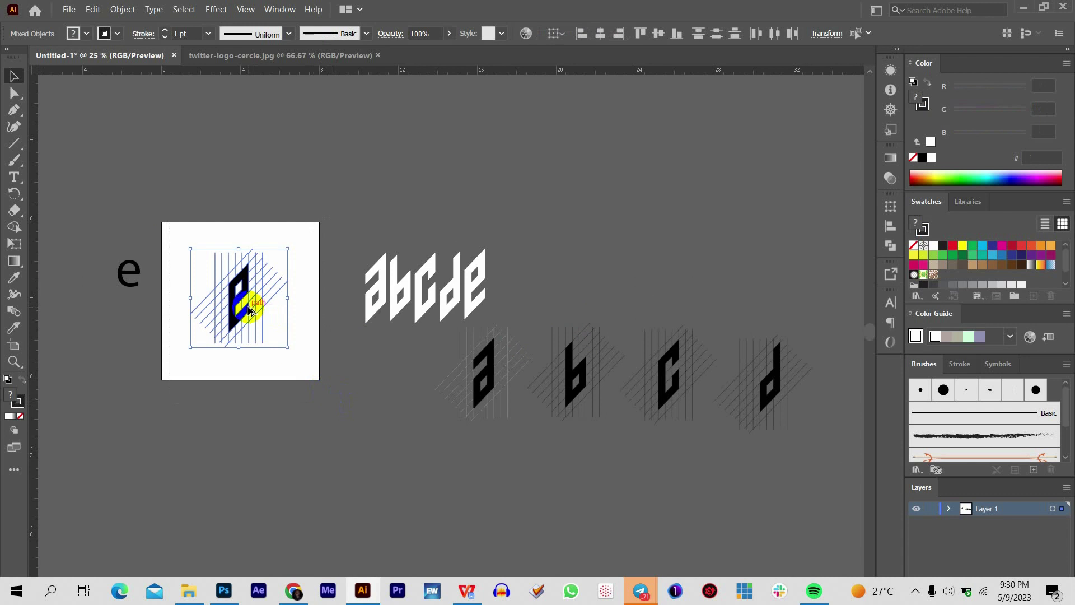
left_click_drag(250, 310, 486, 500)
left_click(348, 377)
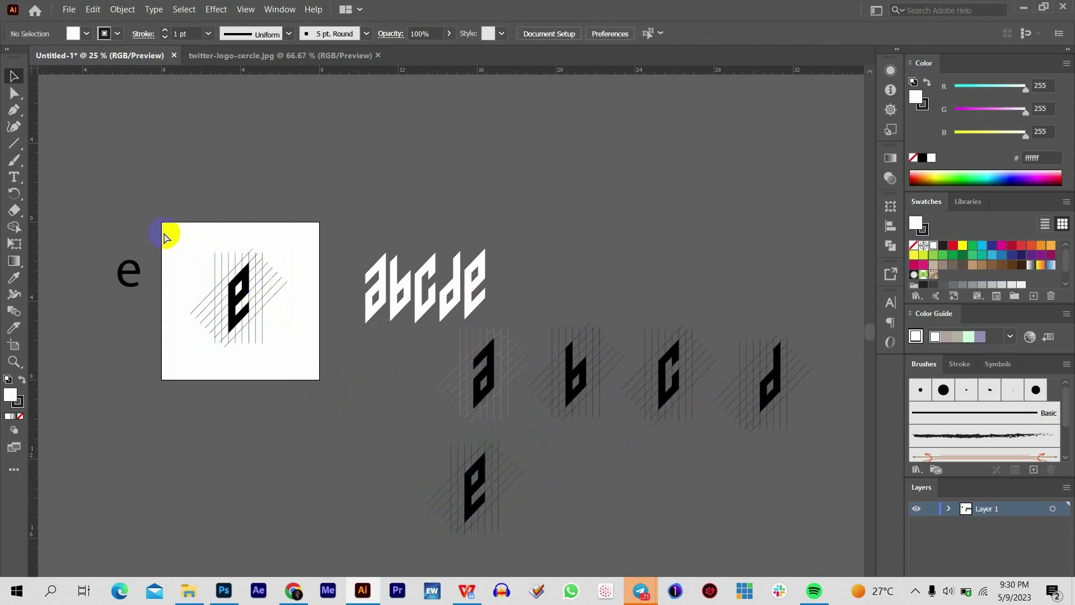
key("ctrl+equal")
left_click_drag(168, 239, 367, 280)
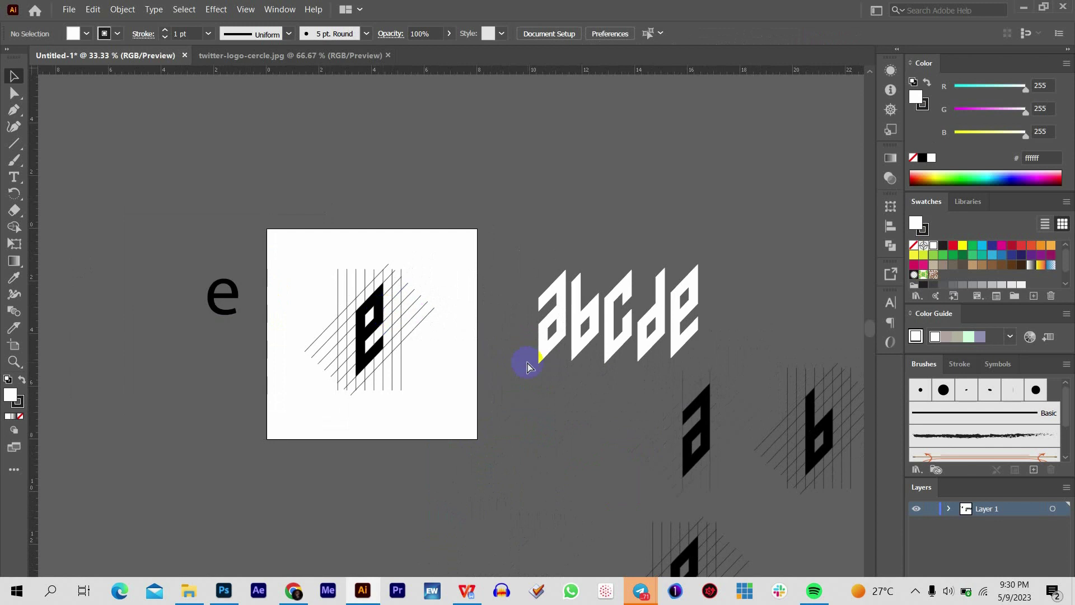
key("ctrl+equal")
Select the e with its line grid and merge regions into the letter with Shape Builder.
left_click_drag(199, 212, 470, 466)
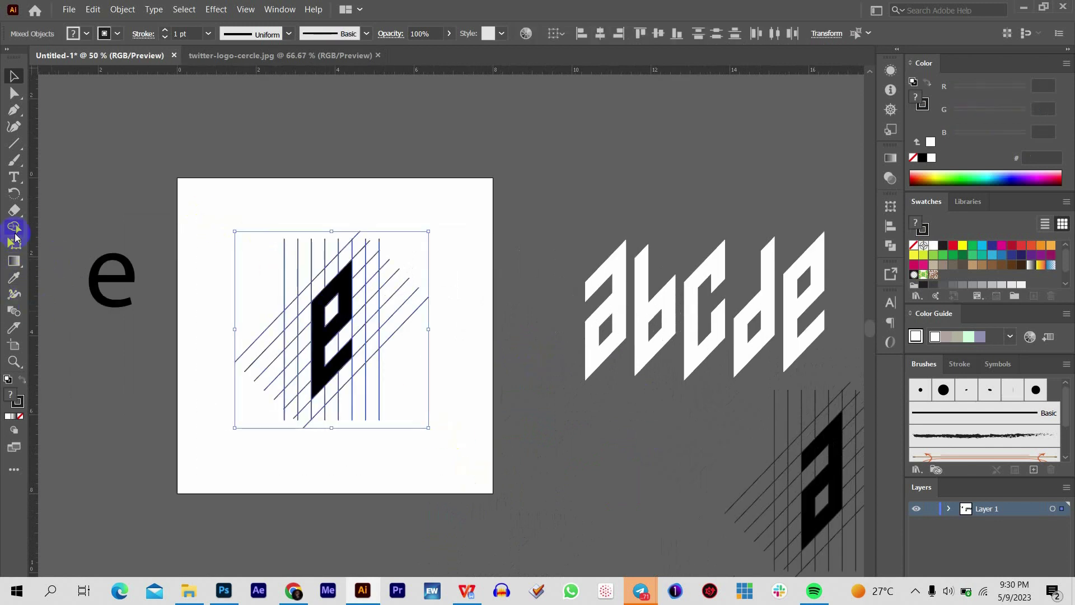
left_click(15, 229)
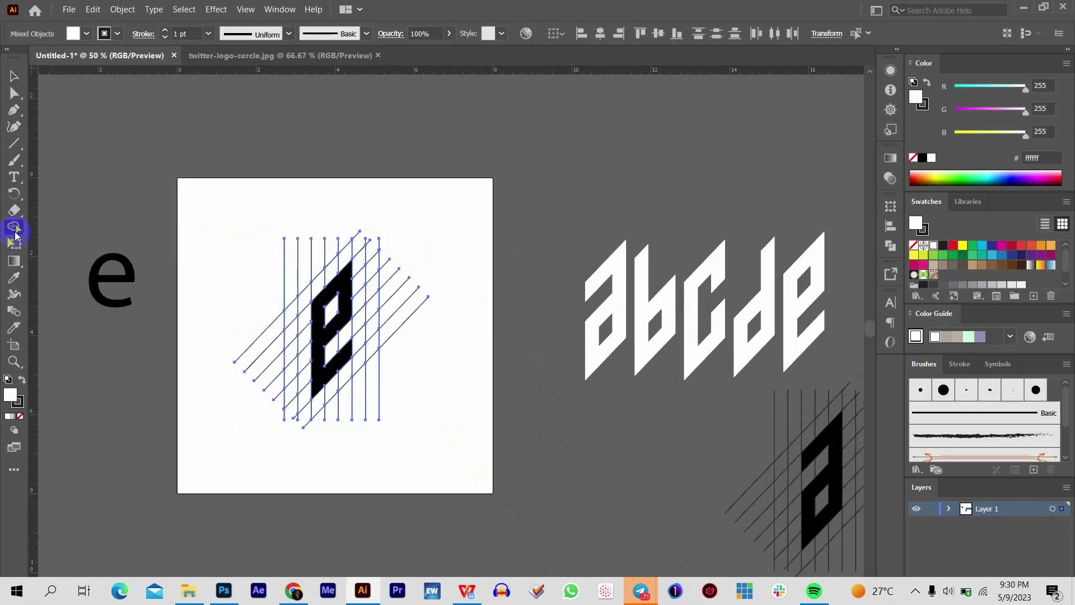
left_click(346, 359)
key("ctrl+z")
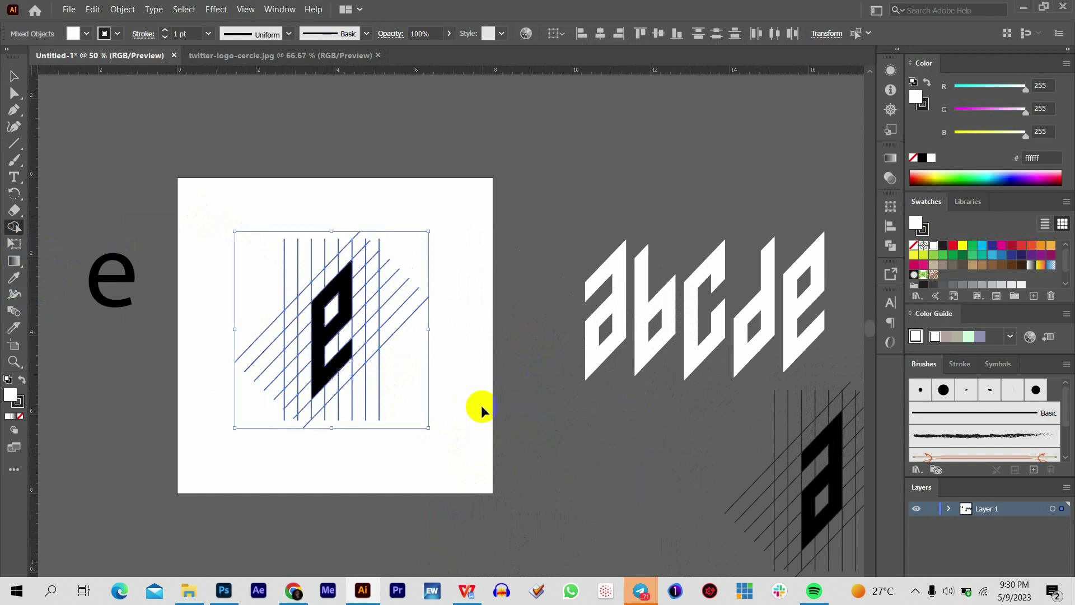
left_click(342, 339)
left_click(343, 360)
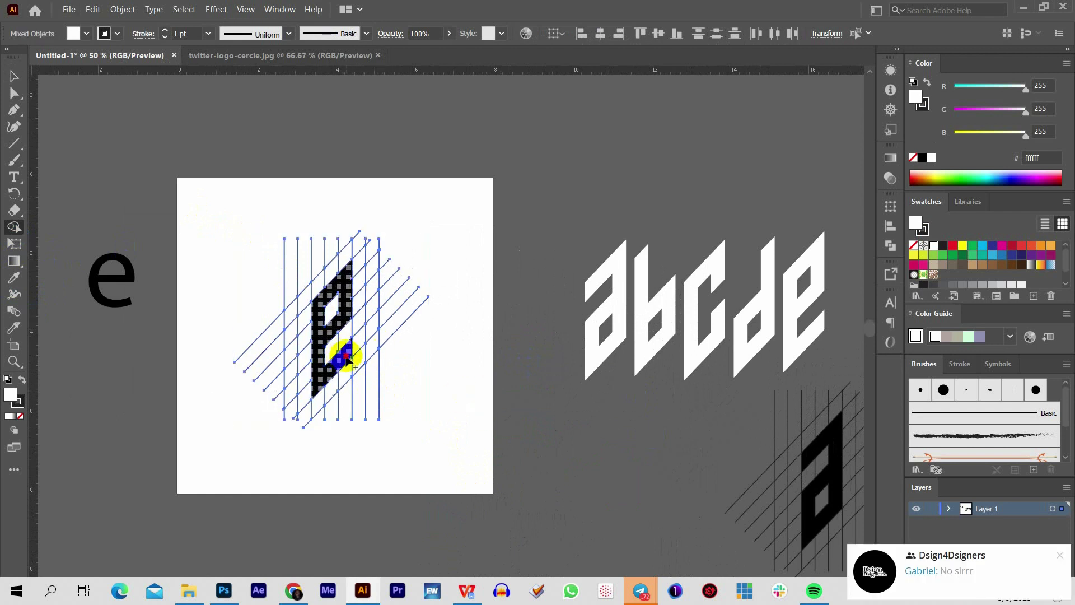
left_click(343, 360)
Merge further regions into the e's lower half and upper counter.
left_click(297, 355)
key("ctrl+z")
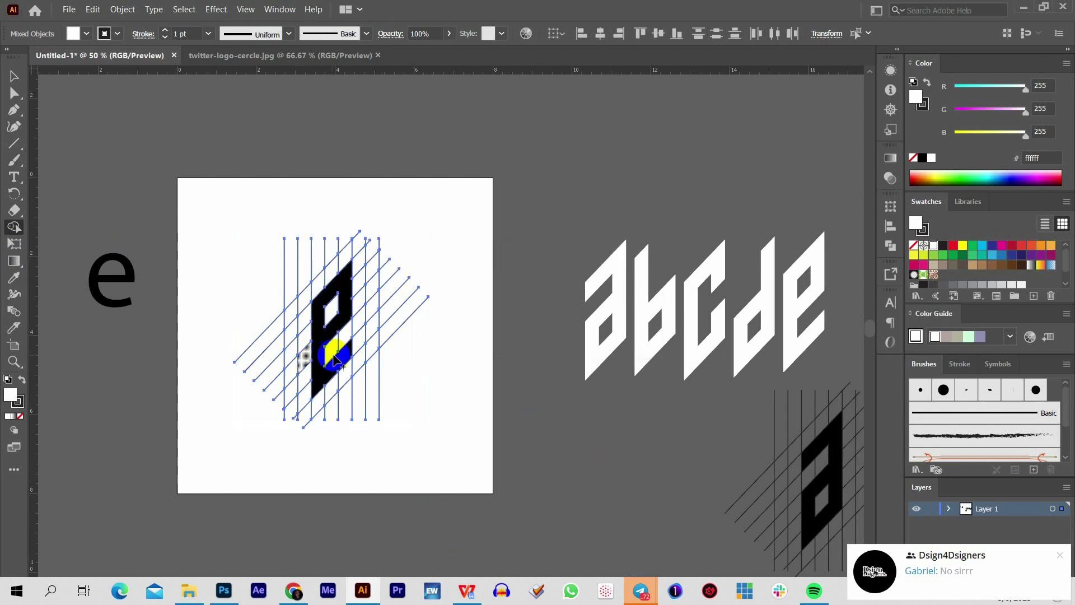
left_click(324, 347)
left_click(350, 301)
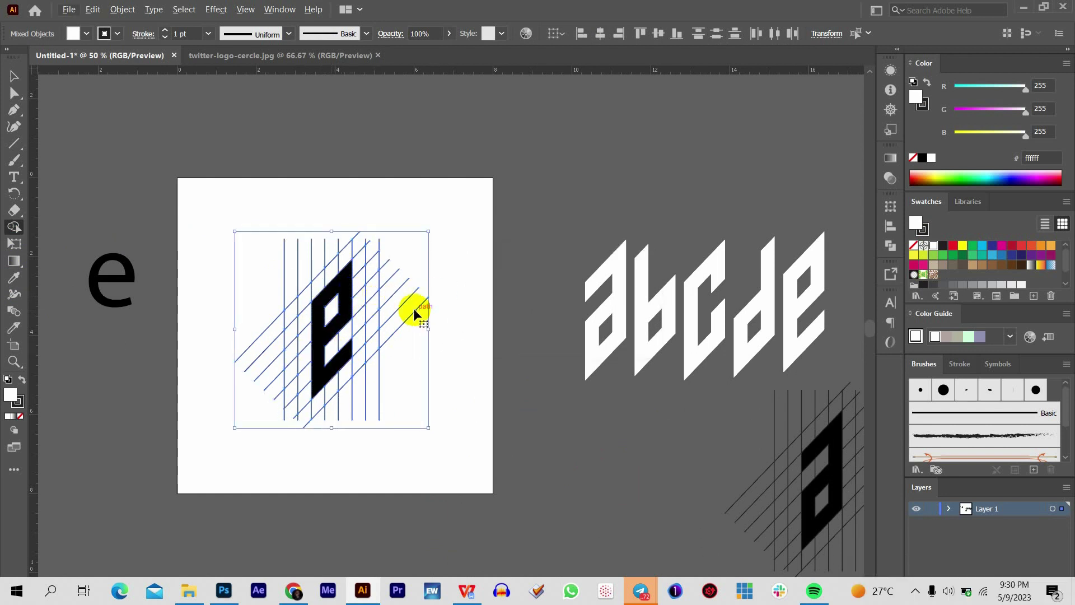
key("ctrl")
Deselect the letter artwork and zoom out to view all the letters.
key("ctrl+minus")
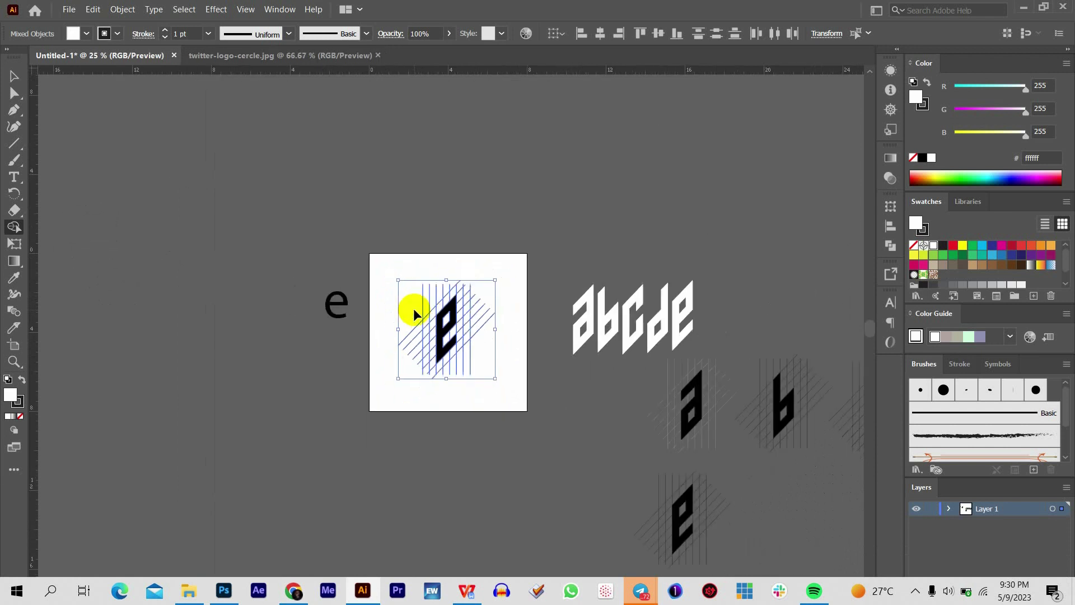
left_click(14, 75)
left_click(677, 234)
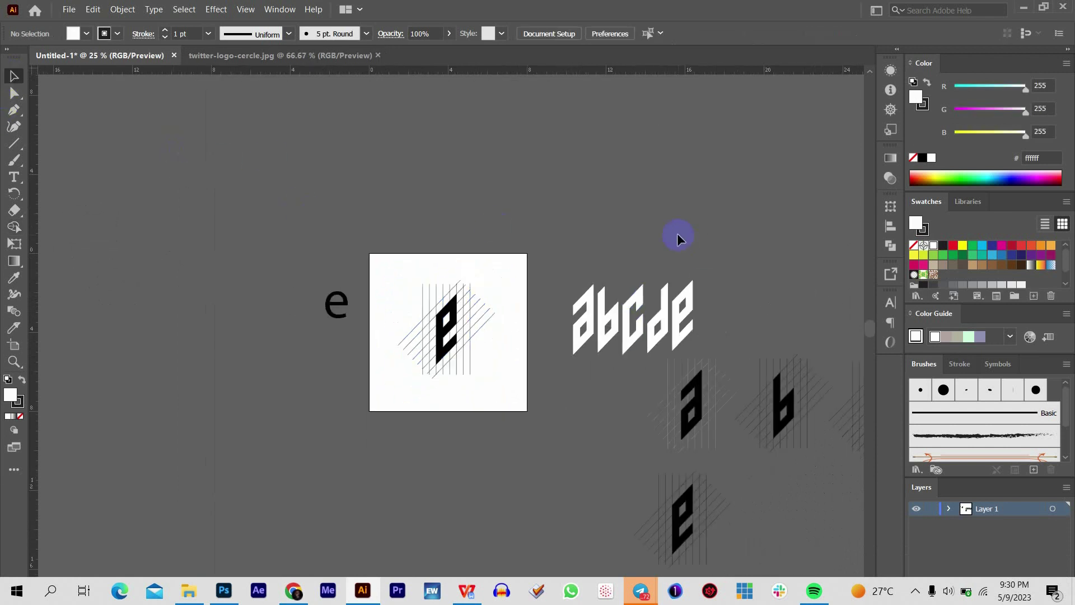
key("ctrl+plus")
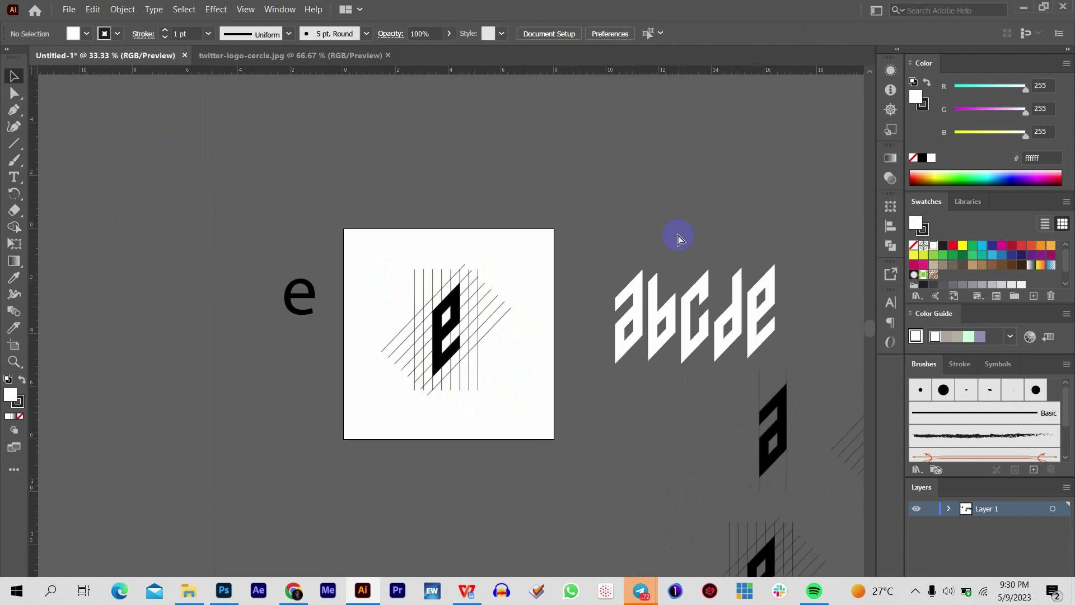
key("ctrl+minus")
mouse_move(644, 588)
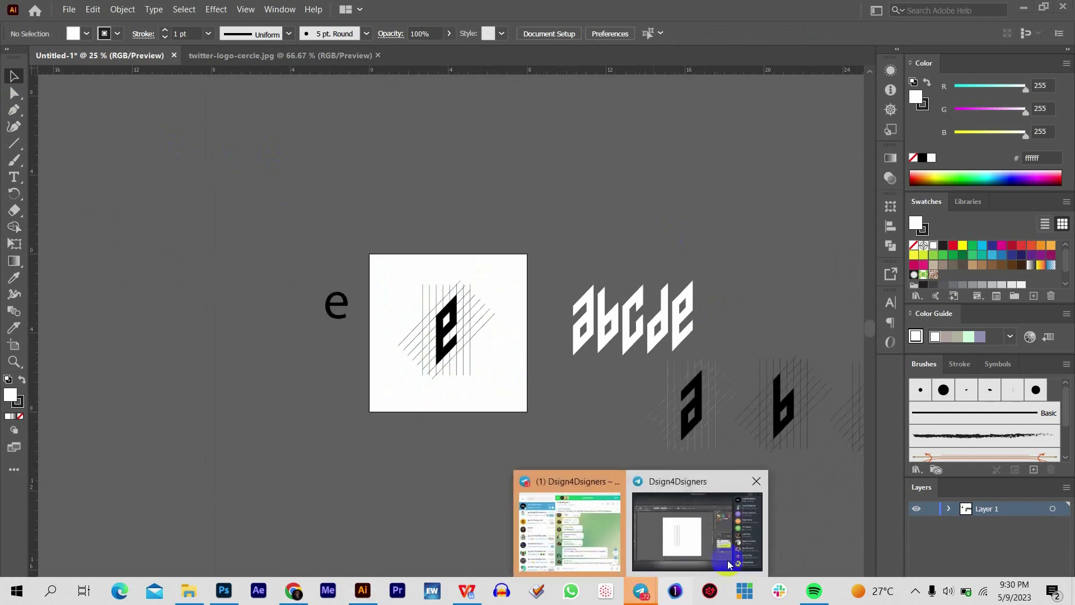
left_click(594, 532)
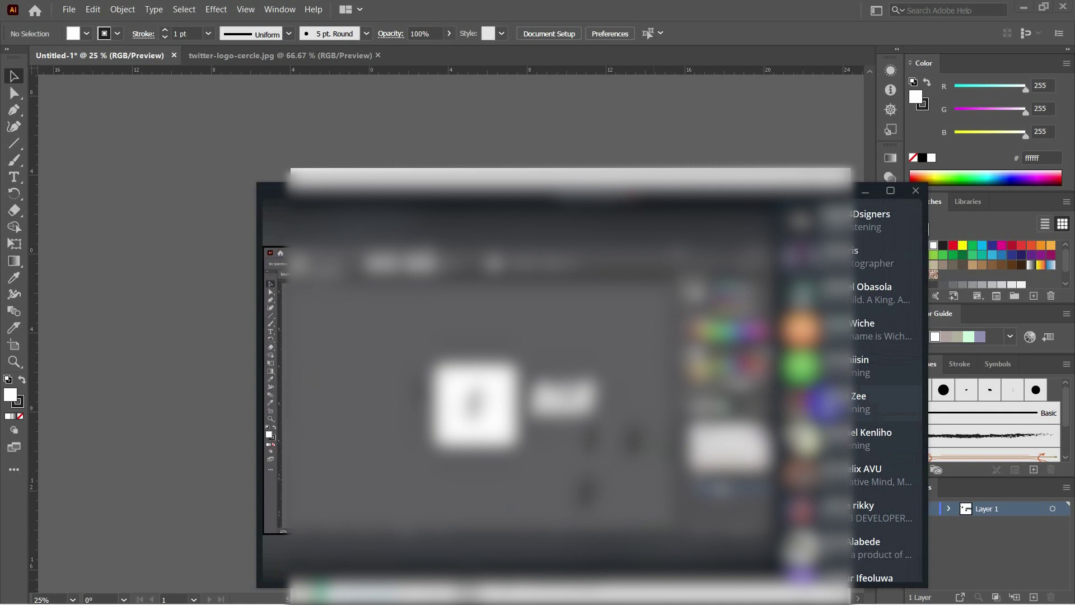
scroll(848, 392, "down", 1)
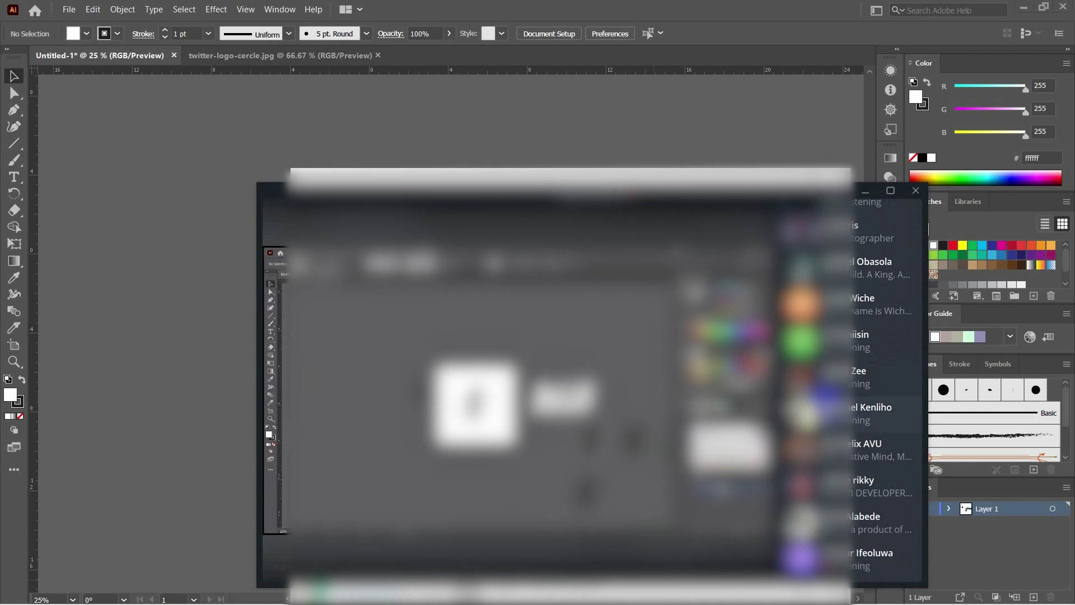
left_click(717, 140)
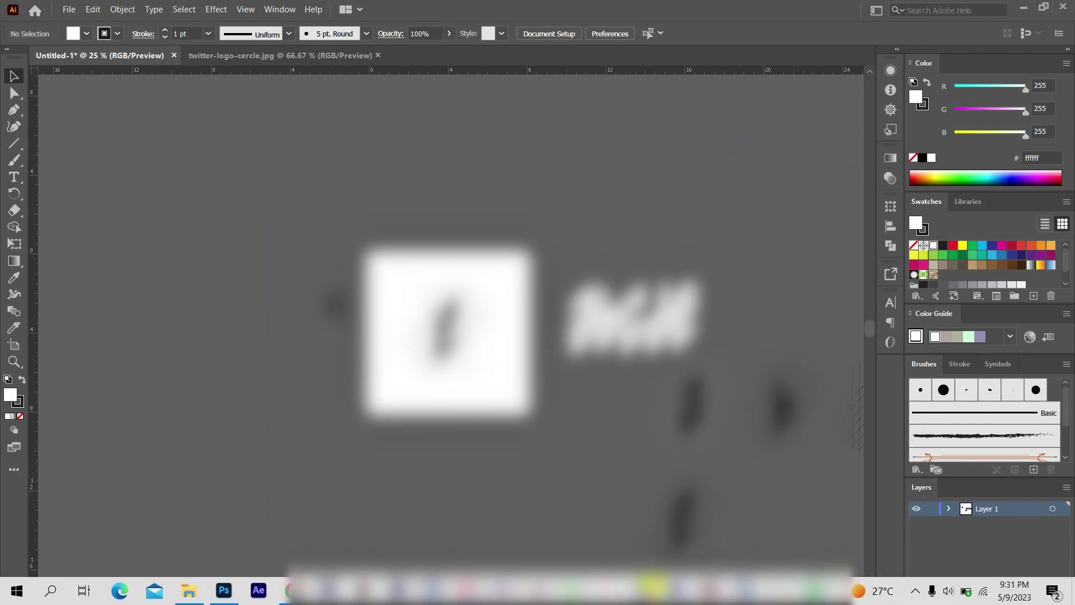
Bring the Telegram window back from the taskbar, open a chat, and scroll through it.
left_click(644, 521)
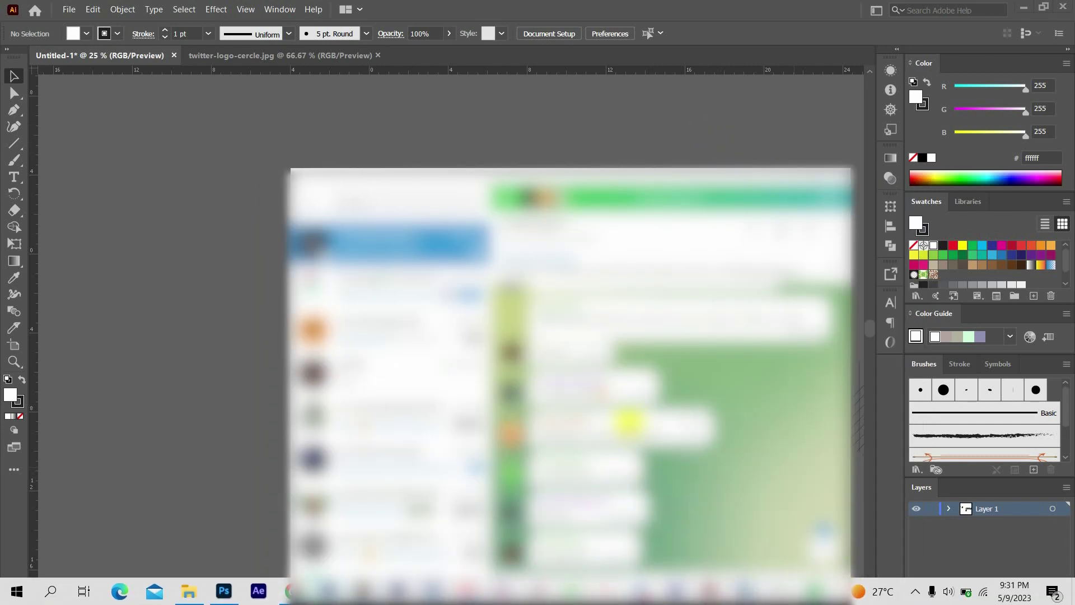
mouse_move(988, 598)
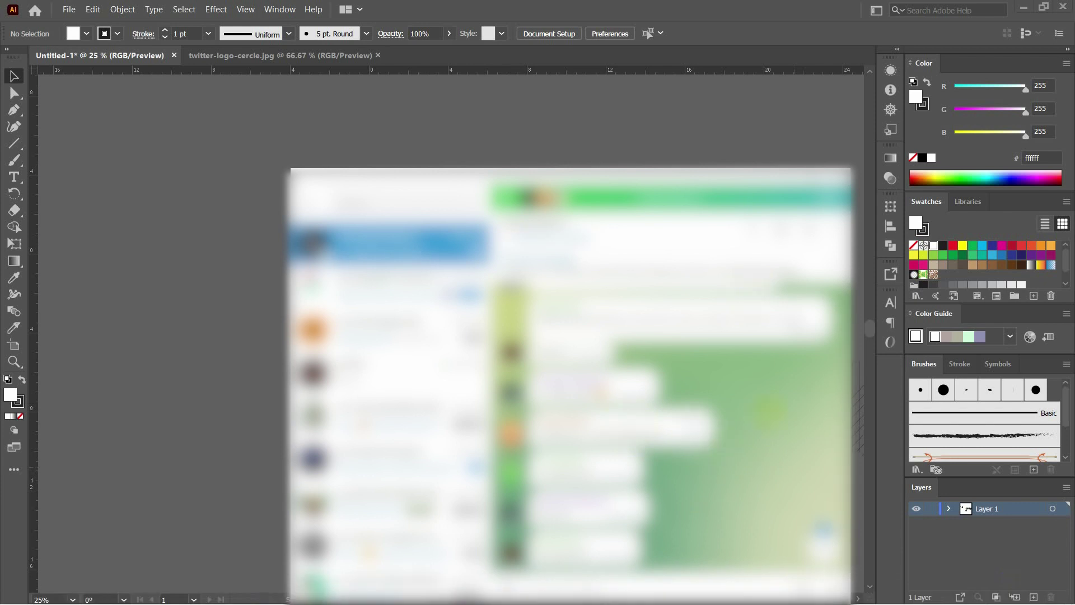
scroll(372, 331, "up", 4)
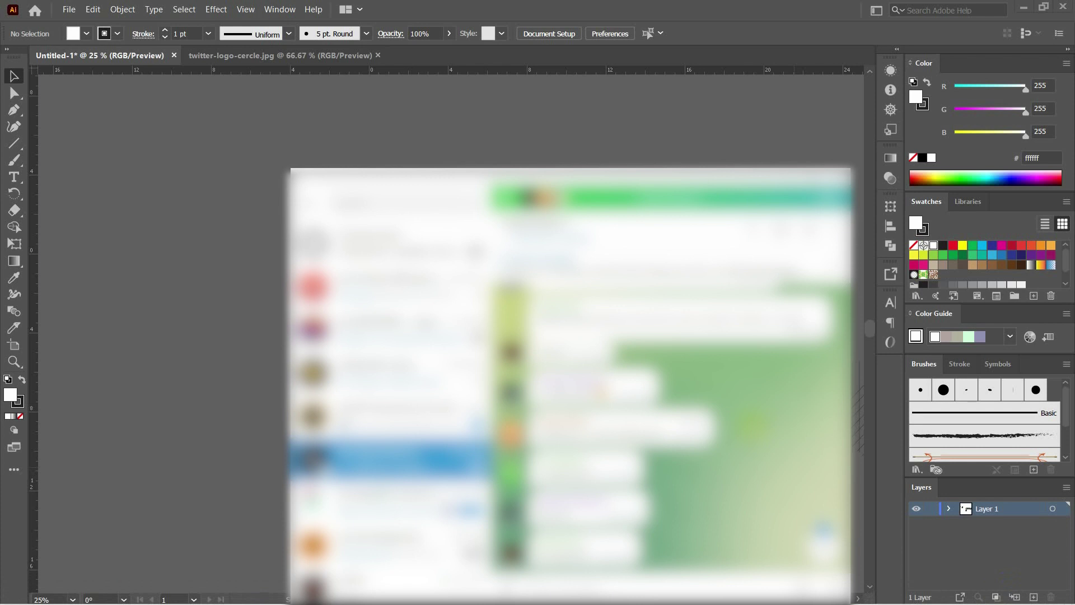
left_click(520, 133)
scroll(751, 498, "down", 1)
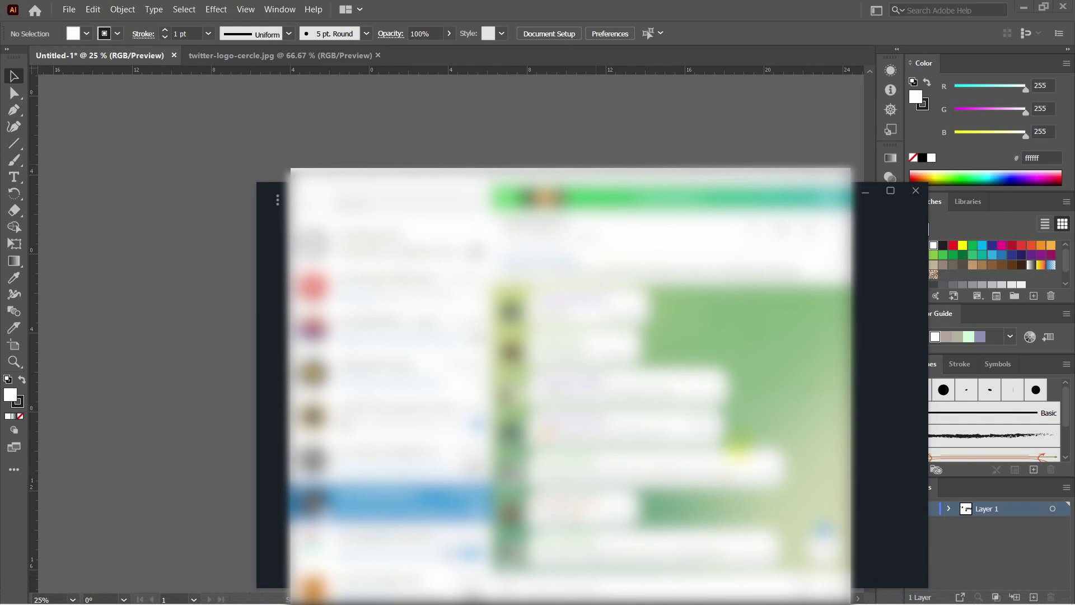
left_click(310, 58)
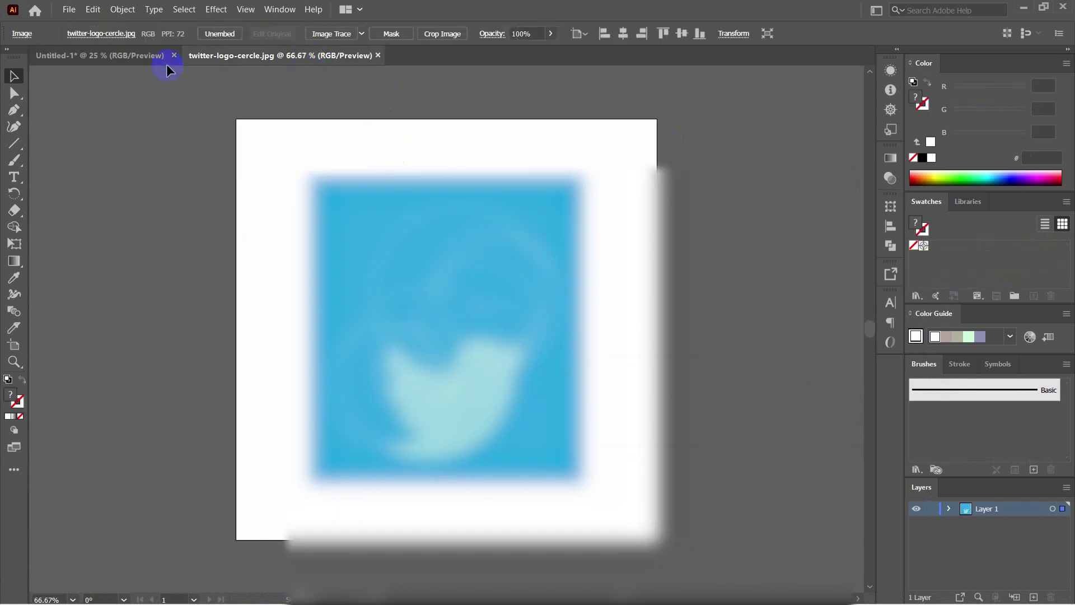
left_click(135, 55)
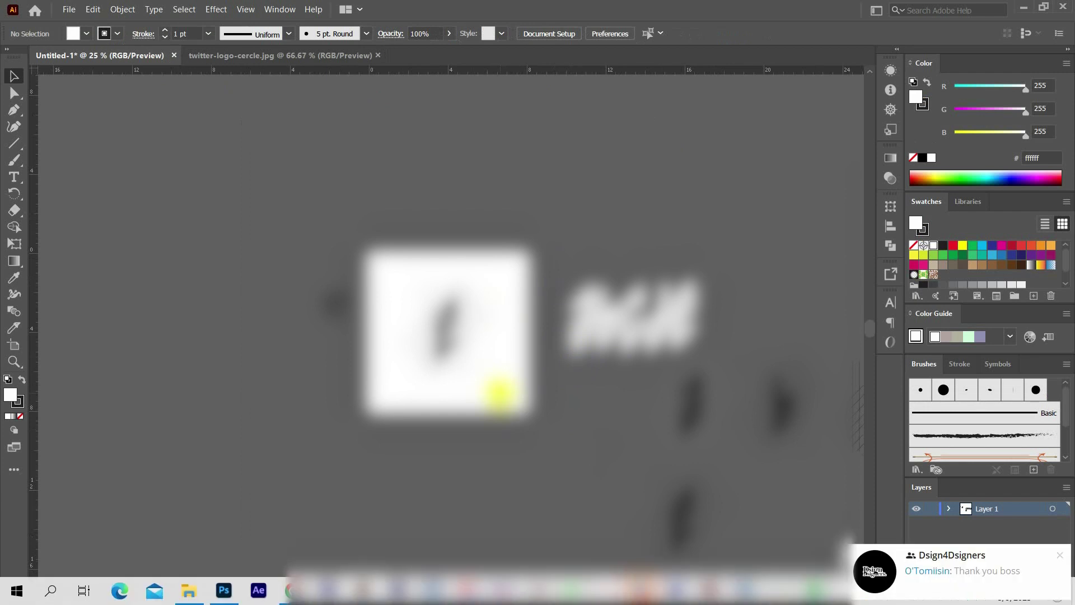
key("ctrl+minus")
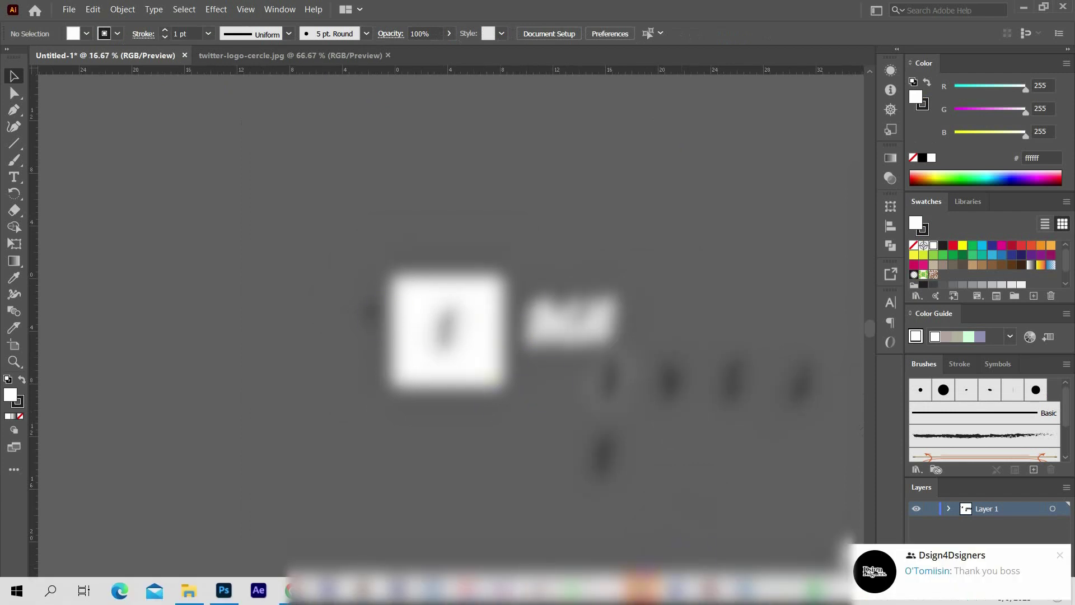
mouse_move(639, 591)
mouse_move(694, 532)
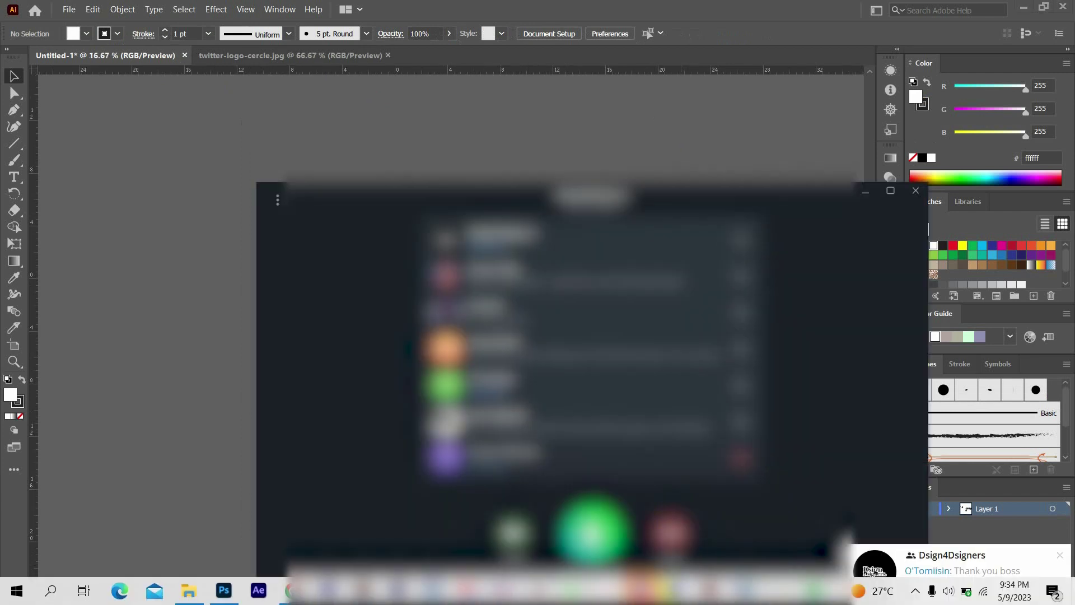
left_click(565, 515)
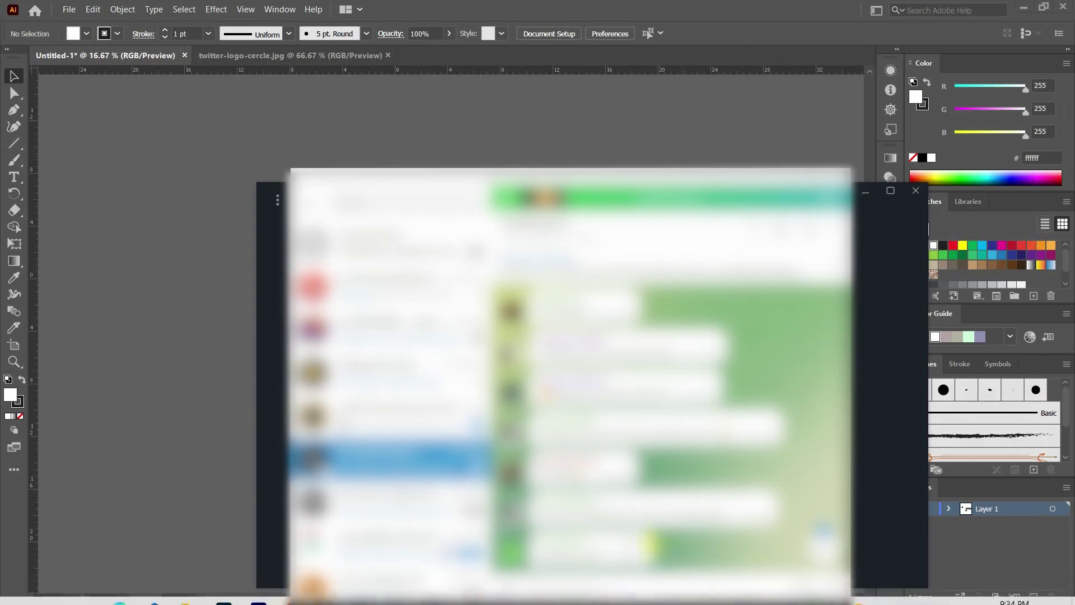